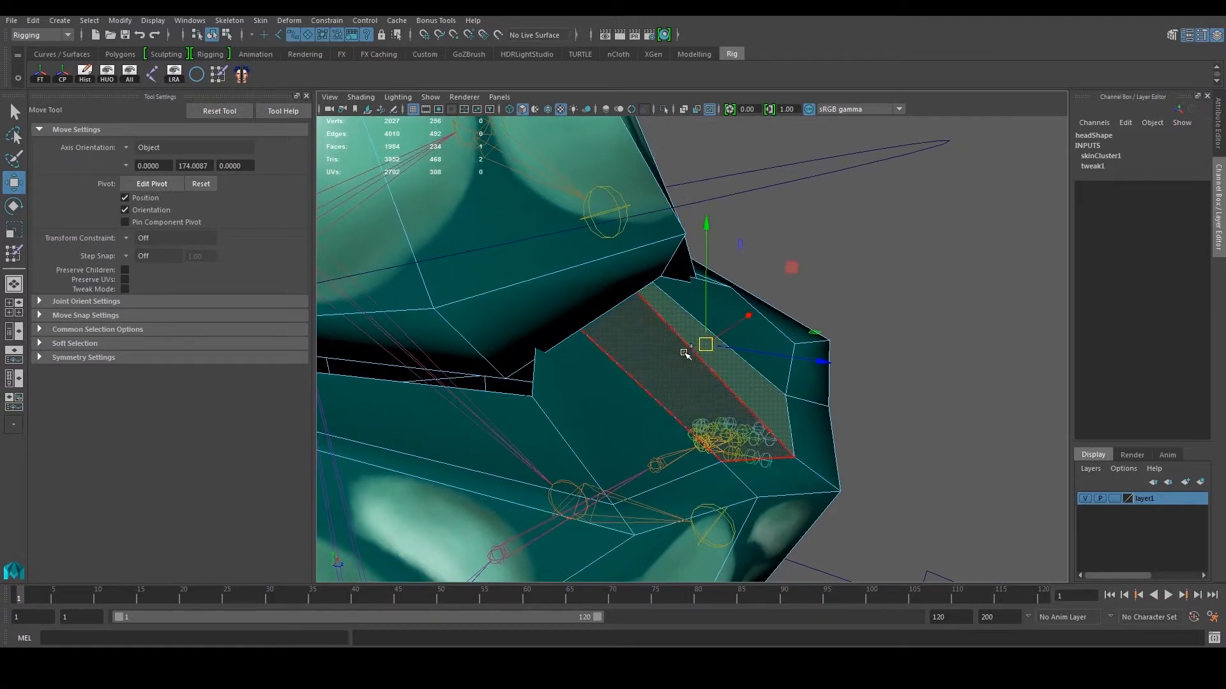
# Add the faces along the inside of the lower lip to the selection, across the whole mouth.
pyautogui.keyDown('shift'); pyautogui.click(613, 389); pyautogui.keyUp('shift')
pyautogui.keyDown('shift'); pyautogui.click(726, 321); pyautogui.keyUp('shift')
pyautogui.keyDown('alt'); pyautogui.moveTo(785, 315); pyautogui.dragTo(714, 298); pyautogui.keyUp('alt')
pyautogui.keyDown('shift'); pyautogui.click(660, 298); pyautogui.keyUp('shift')
pyautogui.keyDown('shift'); pyautogui.click(351, 399); pyautogui.keyUp('shift')
pyautogui.scroll(-5, 638, 341)
pyautogui.keyDown('alt'); pyautogui.moveTo(708, 339); pyautogui.dragTo(619, 333); pyautogui.keyUp('alt')
pyautogui.scroll(2, 676, 332)
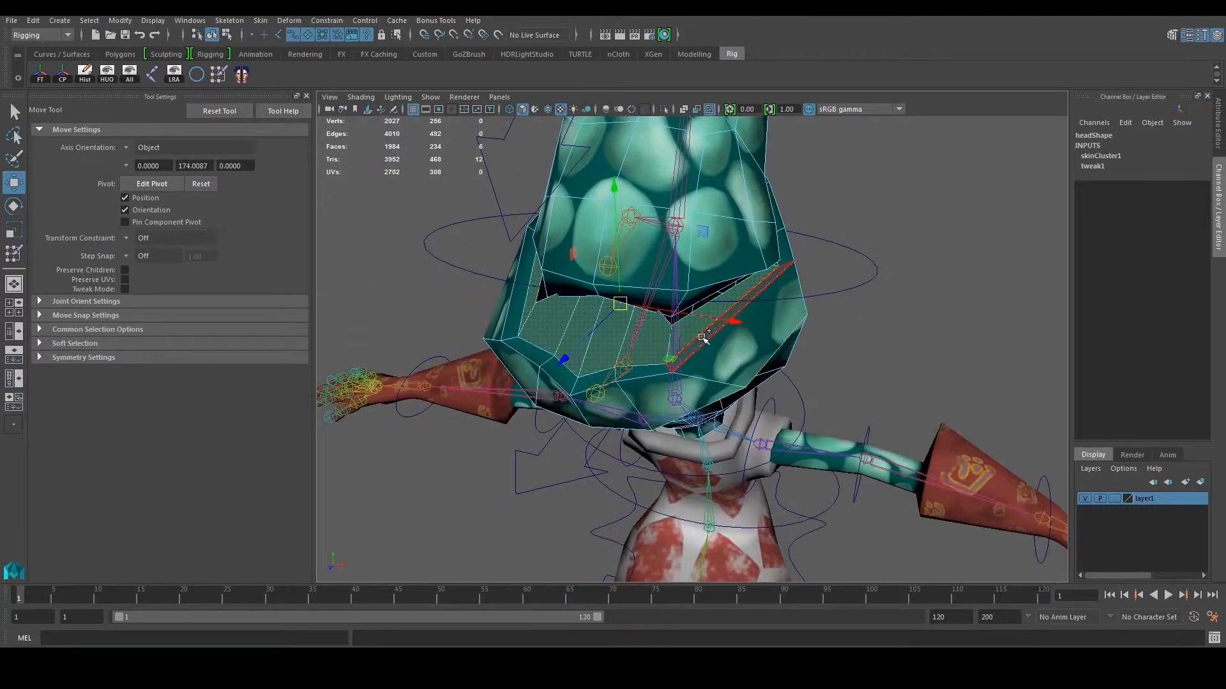
pyautogui.keyDown('shift'); pyautogui.click(663, 363); pyautogui.keyUp('shift')
pyautogui.keyDown('shift'); pyautogui.click(597, 384); pyautogui.keyUp('shift')
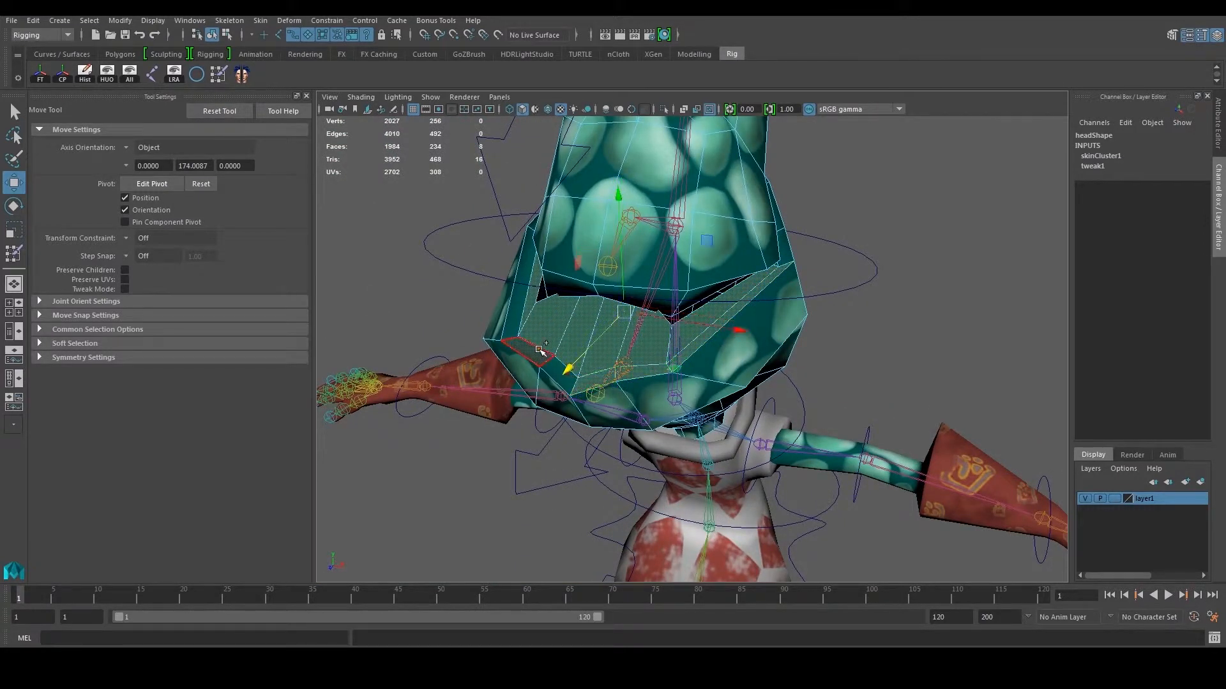
# Extend the face selection over the lip corner and the outer faces on both sides of the lower jaw.
pyautogui.keyDown('shift'); pyautogui.click(527, 356); pyautogui.keyUp('shift')
pyautogui.keyDown('shift'); pyautogui.click(513, 329); pyautogui.keyUp('shift')
pyautogui.moveTo(556, 326)
pyautogui.keyDown('alt'); pyautogui.mouseDown()
pyautogui.moveTo(613, 315)
pyautogui.moveTo(512, 304)
pyautogui.moveTo(542, 329)
pyautogui.mouseUp(); pyautogui.keyUp('alt')
pyautogui.keyDown('shift'); pyautogui.click(710, 361); pyautogui.keyUp('shift')
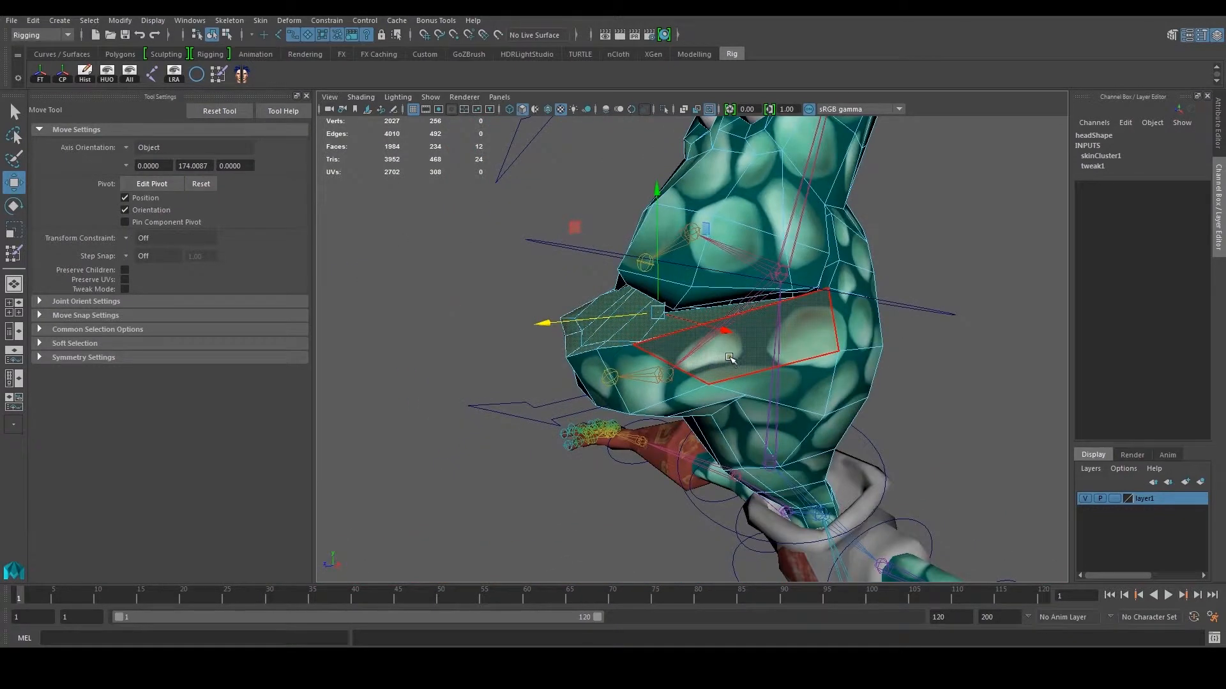
pyautogui.keyDown('shift'); pyautogui.click(610, 403); pyautogui.keyUp('shift')
pyautogui.keyDown('alt'); pyautogui.moveTo(610, 399); pyautogui.dragTo(669, 359); pyautogui.keyUp('alt')
pyautogui.keyDown('shift'); pyautogui.click(564, 373); pyautogui.keyUp('shift')
pyautogui.keyDown('shift'); pyautogui.click(490, 353); pyautogui.keyUp('shift')
pyautogui.keyDown('alt'); pyautogui.moveTo(565, 313); pyautogui.dragTo(618, 367); pyautogui.keyUp('alt')
pyautogui.keyDown('shift'); pyautogui.click(471, 333); pyautogui.keyUp('shift')
pyautogui.keyDown('alt'); pyautogui.moveTo(706, 348); pyautogui.dragTo(592, 317); pyautogui.keyUp('alt')
pyautogui.keyDown('alt'); pyautogui.moveTo(693, 305); pyautogui.dragTo(687, 327, button='middle'); pyautogui.keyUp('alt')
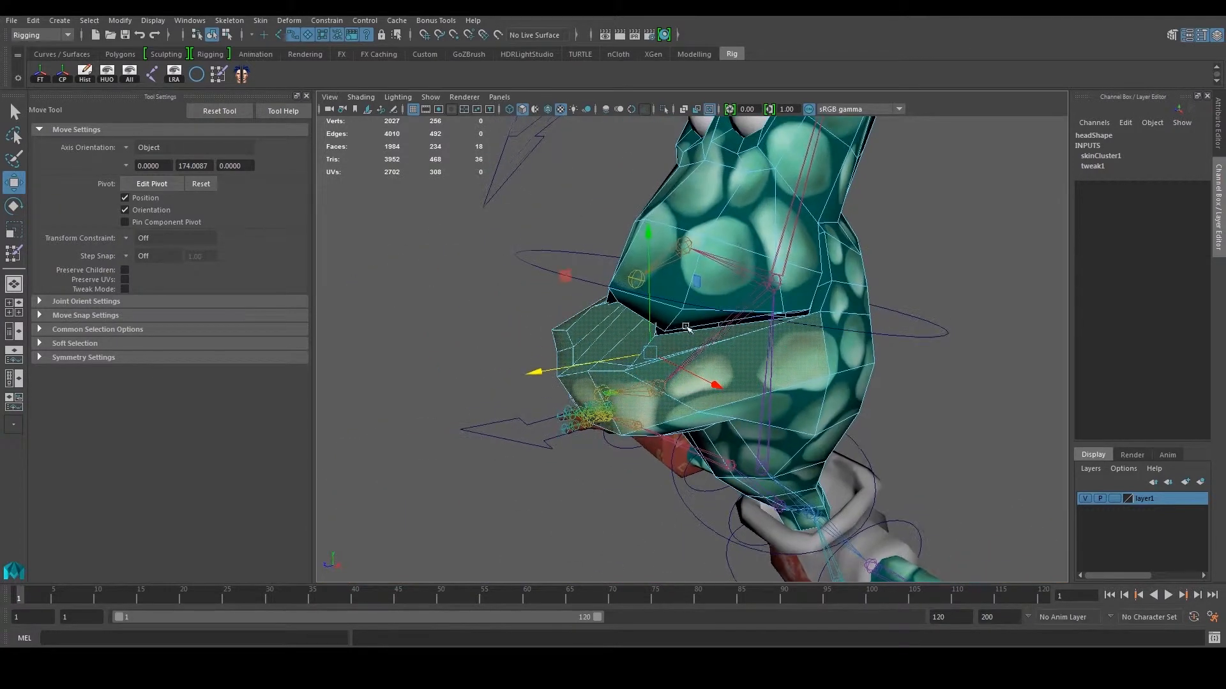
# Convert the lower jaw face selection to vertices.
pyautogui.keyDown('ctrl'); pyautogui.rightClick(449, 271); pyautogui.keyUp('ctrl')
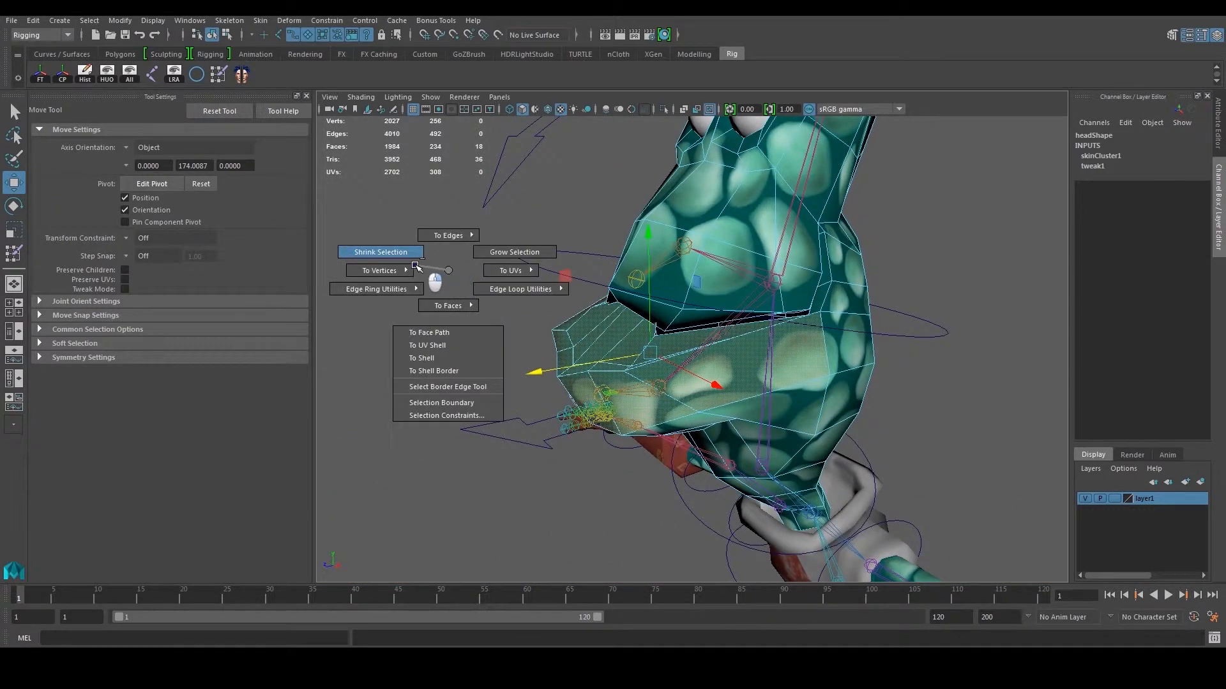
pyautogui.moveTo(409, 268)
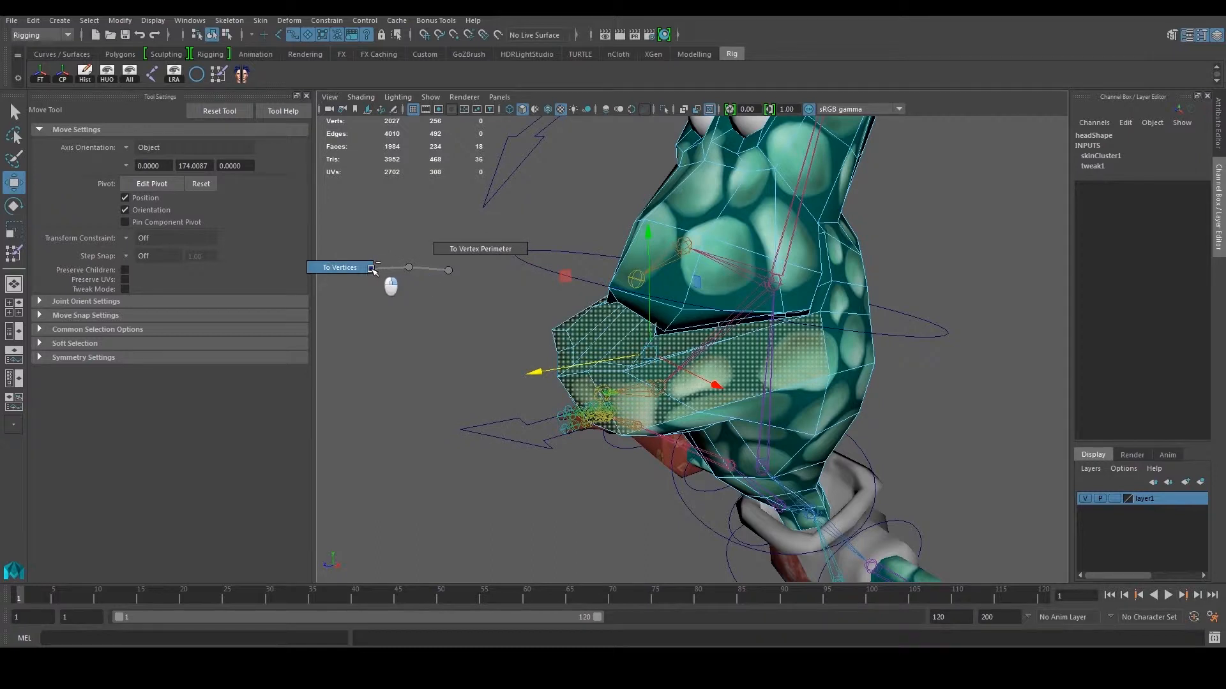
pyautogui.keyDown('ctrl'); pyautogui.moveTo(372, 270); pyautogui.dragTo(374, 270, button='right'); pyautogui.keyUp('ctrl')
pyautogui.keyDown('alt'); pyautogui.moveTo(747, 309); pyautogui.dragTo(712, 325); pyautogui.keyUp('alt')
pyautogui.keyDown('alt'); pyautogui.moveTo(631, 338); pyautogui.dragTo(664, 313); pyautogui.keyUp('alt')
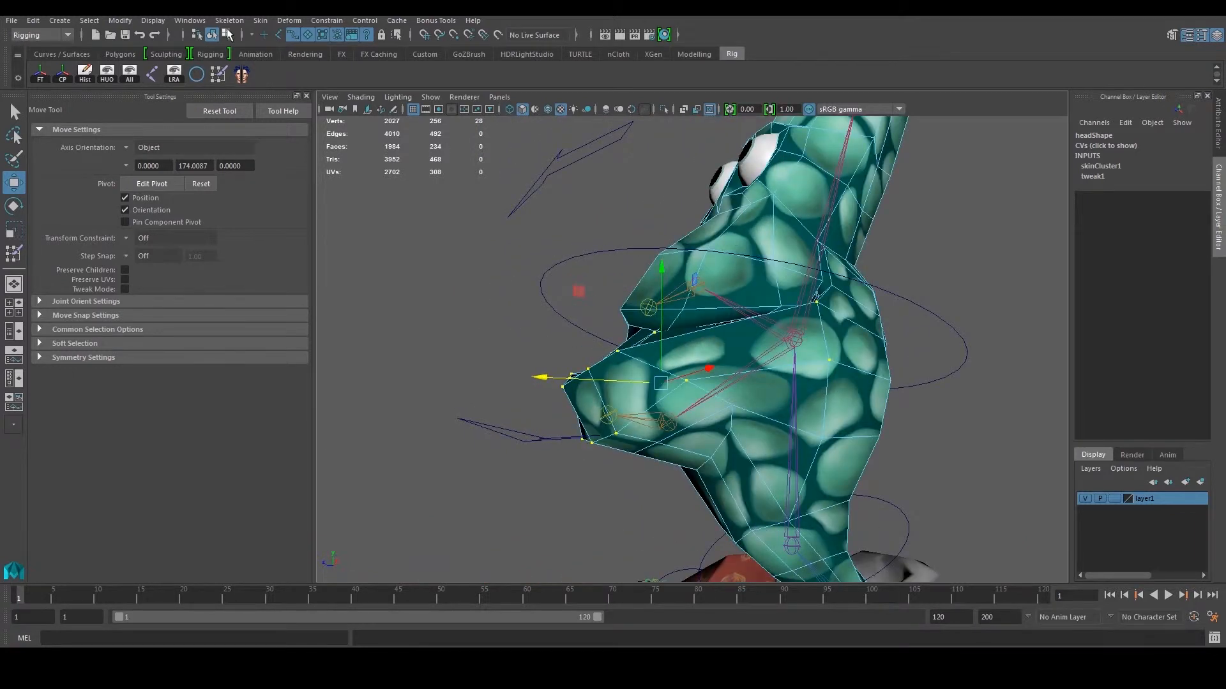
# Set the upper_jaw and upper_lip smooth skin weights of all selected lower jaw vertices to 0 in the Component Editor.
pyautogui.click(189, 21)
pyautogui.moveTo(240, 74)
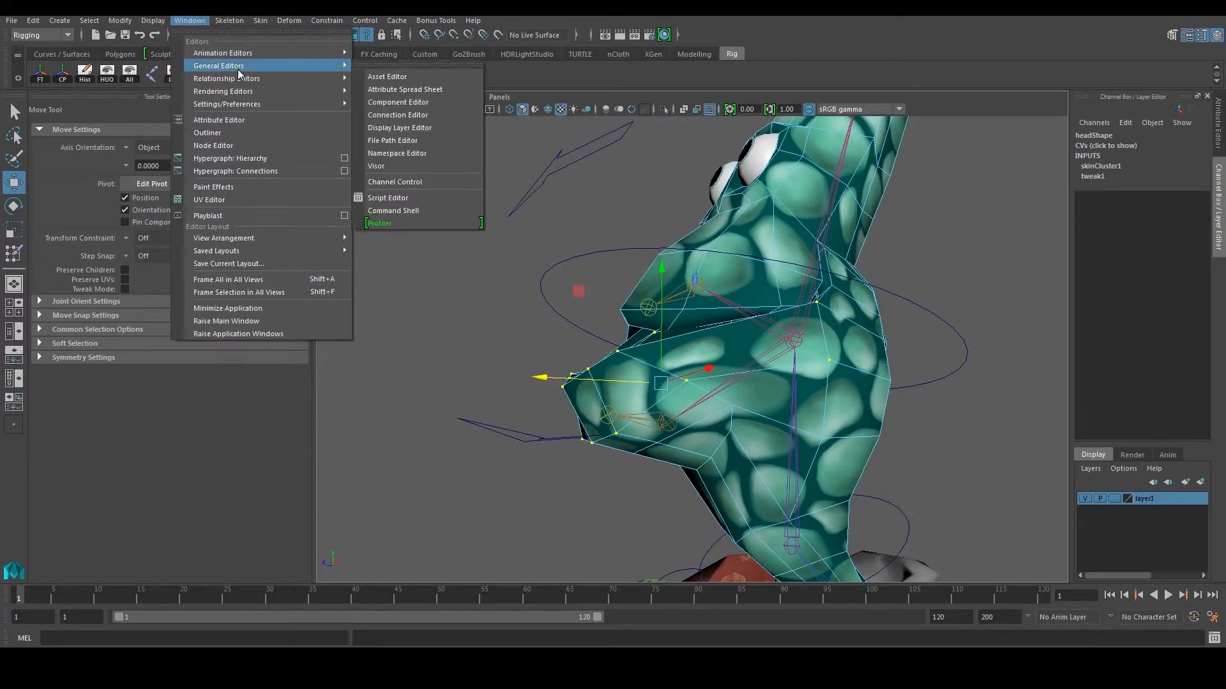
pyautogui.click(393, 85)
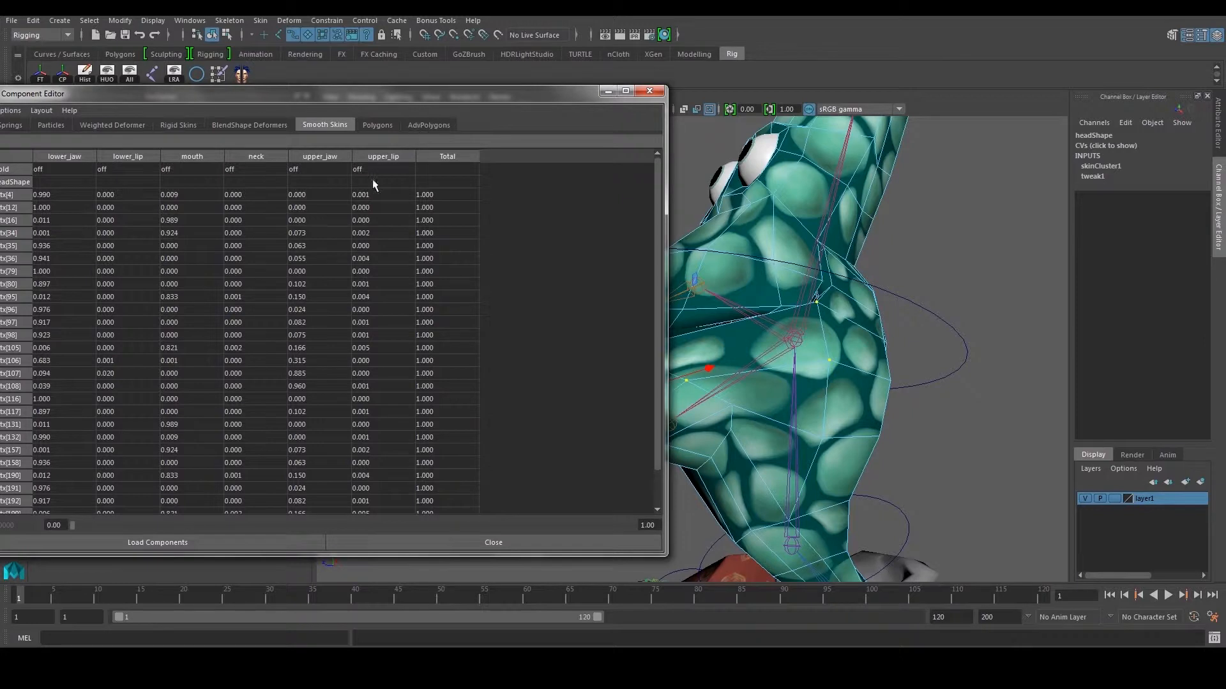
pyautogui.click(318, 194)
pyautogui.scroll(-1, 654, 171)
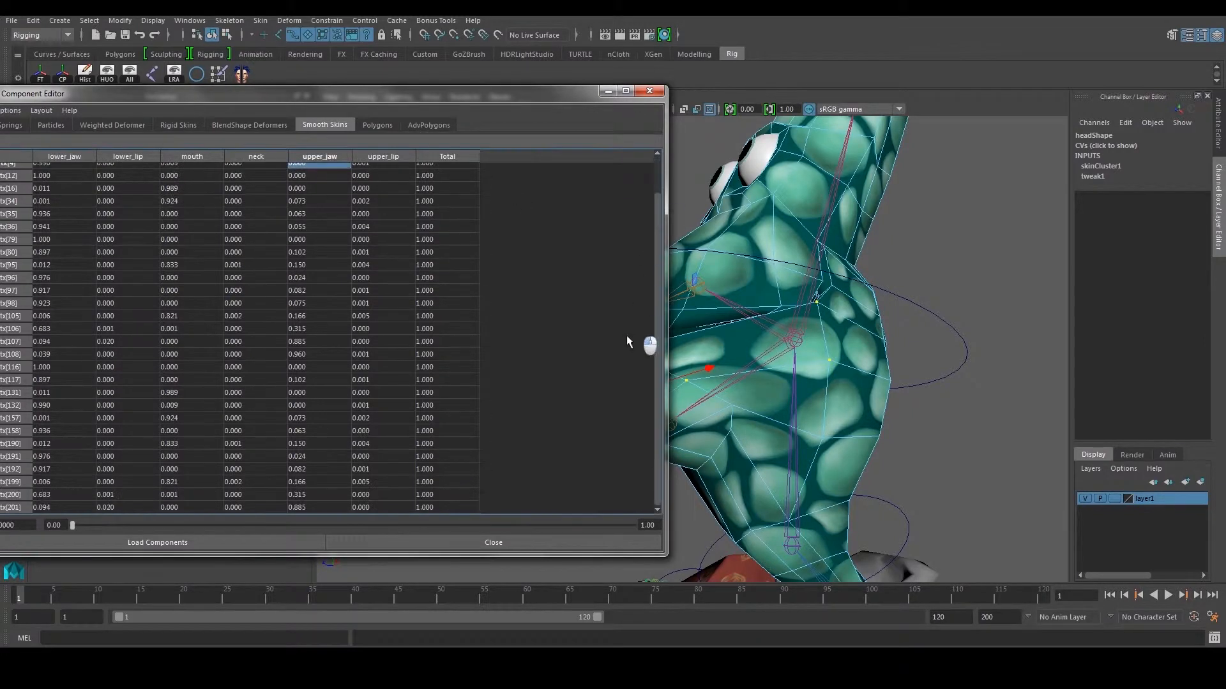
pyautogui.keyDown('shift'); pyautogui.click(392, 504); pyautogui.keyUp('shift')
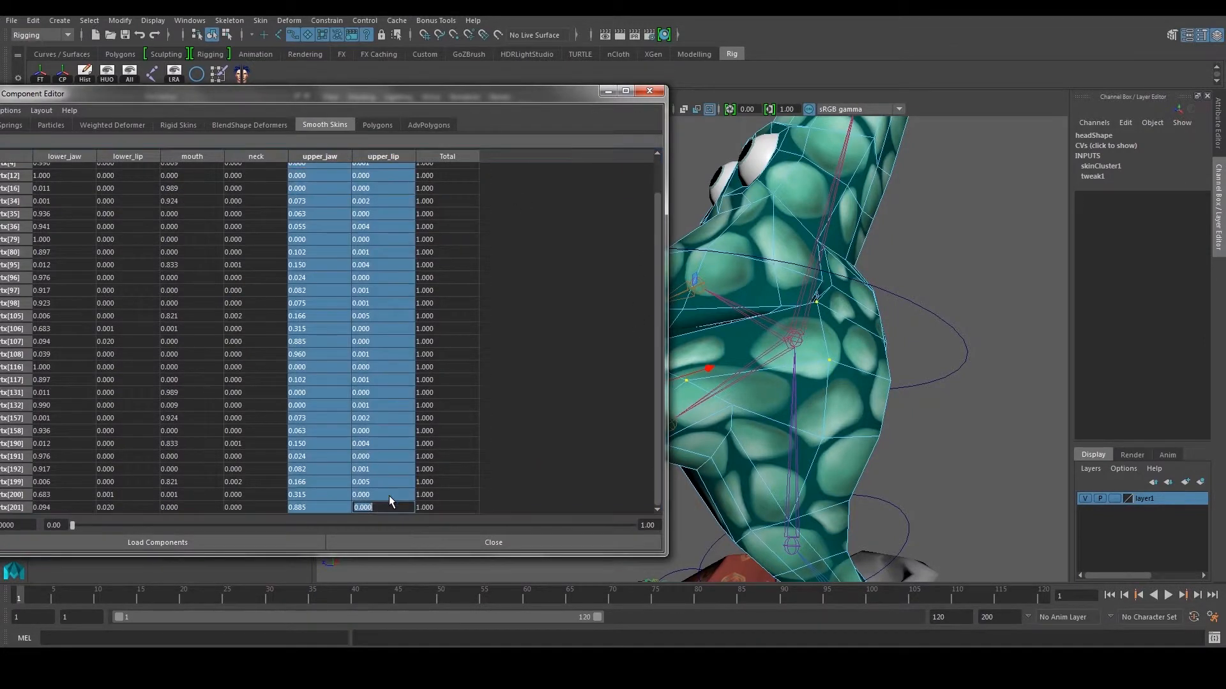
pyautogui.write('0')
pyautogui.press('Return')
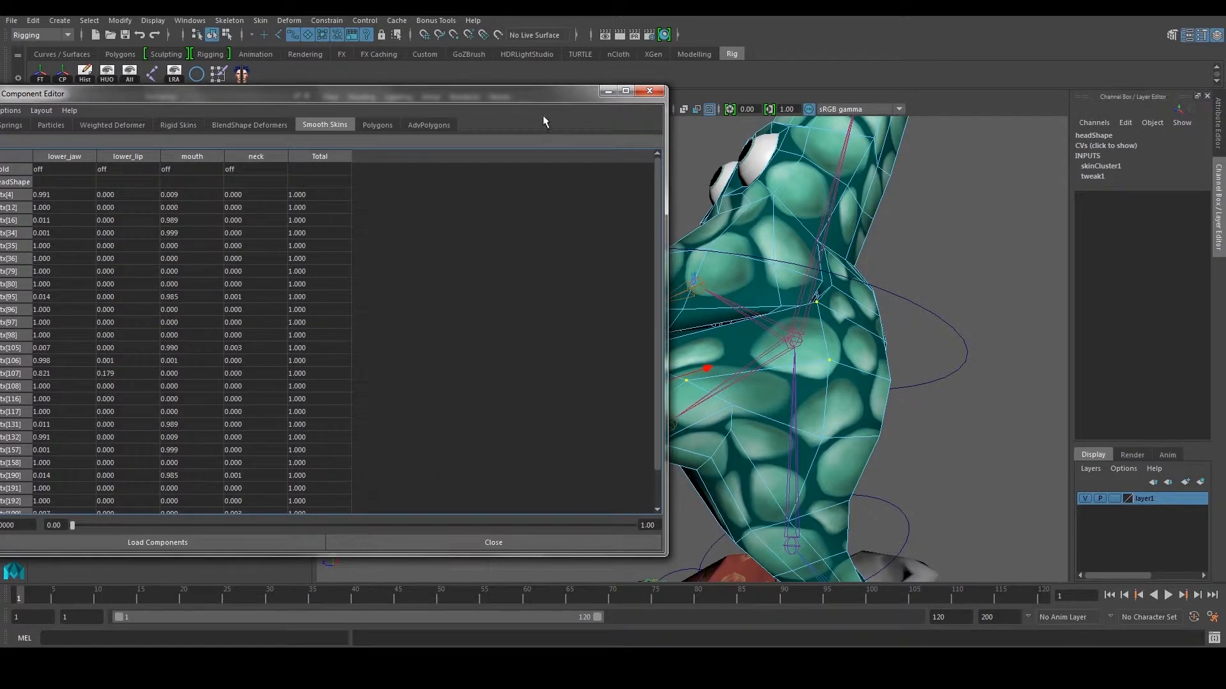
# Examine the shape of the lower jaw from several angles with the Component Editor moved aside.
pyautogui.moveTo(246, 90); pyautogui.dragTo(246, 89)
pyautogui.moveTo(335, 95); pyautogui.dragTo(162, 128)
pyautogui.keyDown('alt'); pyautogui.moveTo(693, 271); pyautogui.dragTo(830, 307); pyautogui.keyUp('alt')
pyautogui.keyDown('alt'); pyautogui.moveTo(830, 308); pyautogui.dragTo(799, 287, button='right'); pyautogui.keyUp('alt')
pyautogui.keyDown('alt'); pyautogui.moveTo(802, 290); pyautogui.dragTo(650, 262); pyautogui.keyUp('alt')
pyautogui.keyDown('alt'); pyautogui.moveTo(649, 263); pyautogui.dragTo(713, 255, button='middle'); pyautogui.keyUp('alt')
pyautogui.keyDown('alt'); pyautogui.moveTo(713, 255); pyautogui.dragTo(791, 281, button='right'); pyautogui.keyUp('alt')
pyautogui.keyDown('alt'); pyautogui.moveTo(792, 281); pyautogui.dragTo(804, 285); pyautogui.keyUp('alt')
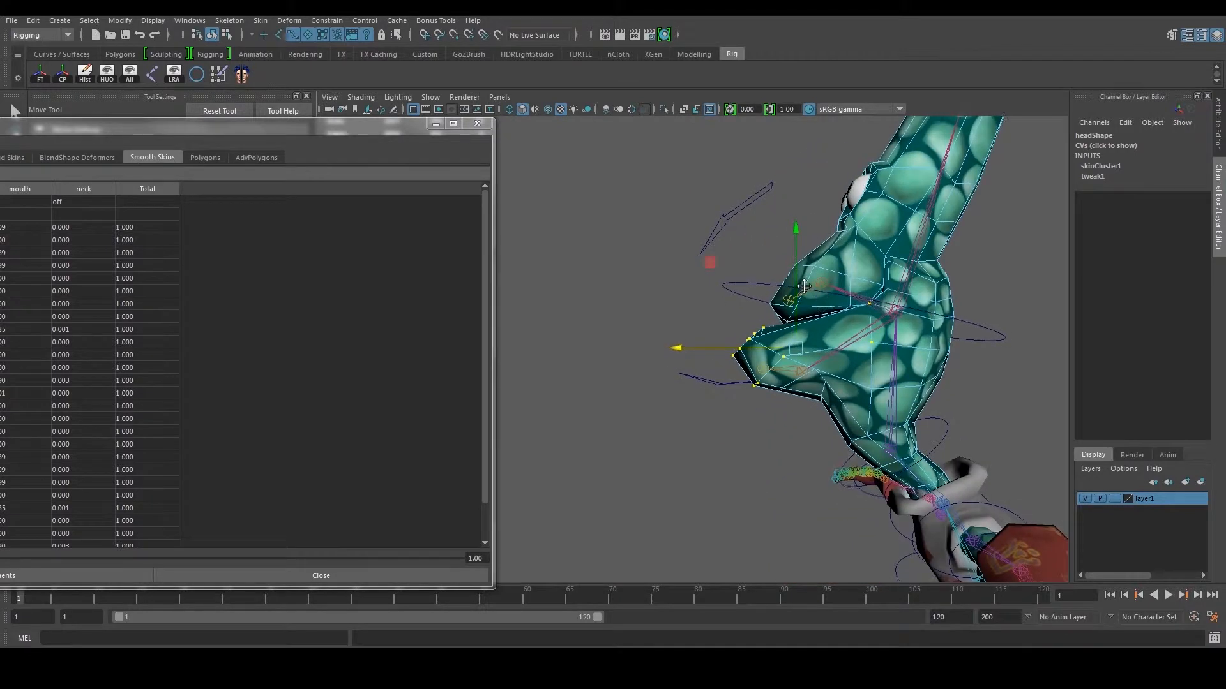
# Set the neck smooth skin weights of all selected lower jaw vertices to 0.
pyautogui.moveTo(328, 128); pyautogui.dragTo(546, 115)
pyautogui.click(268, 212)
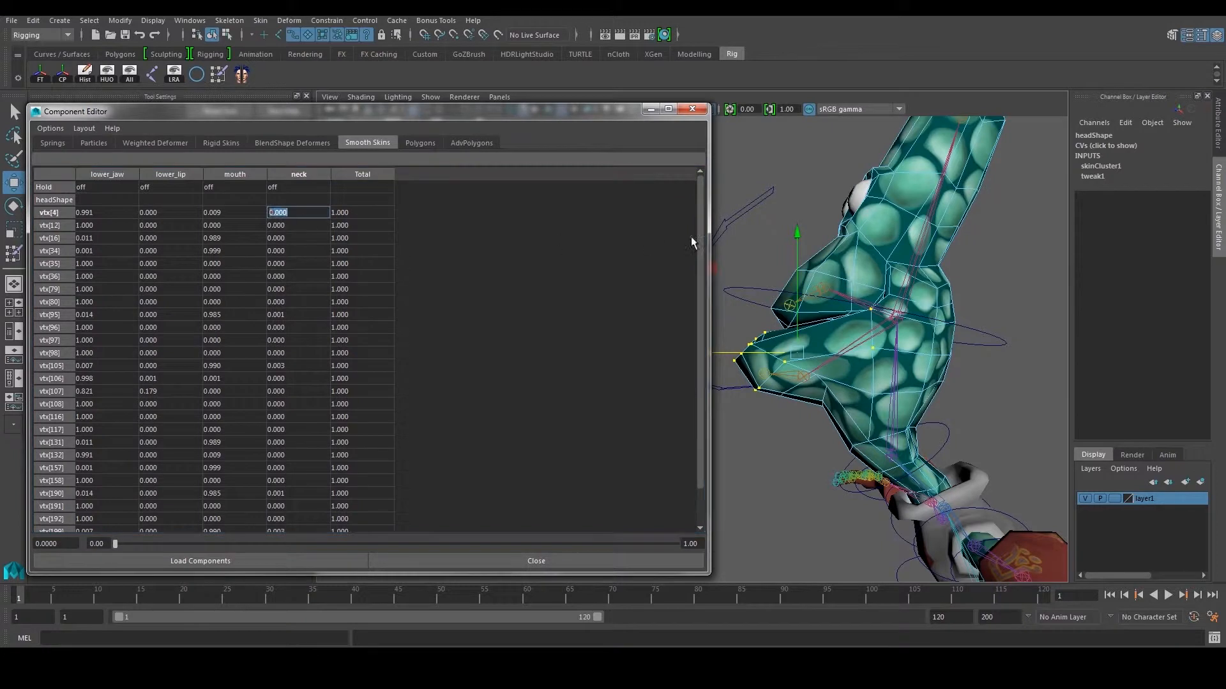
pyautogui.click(698, 213)
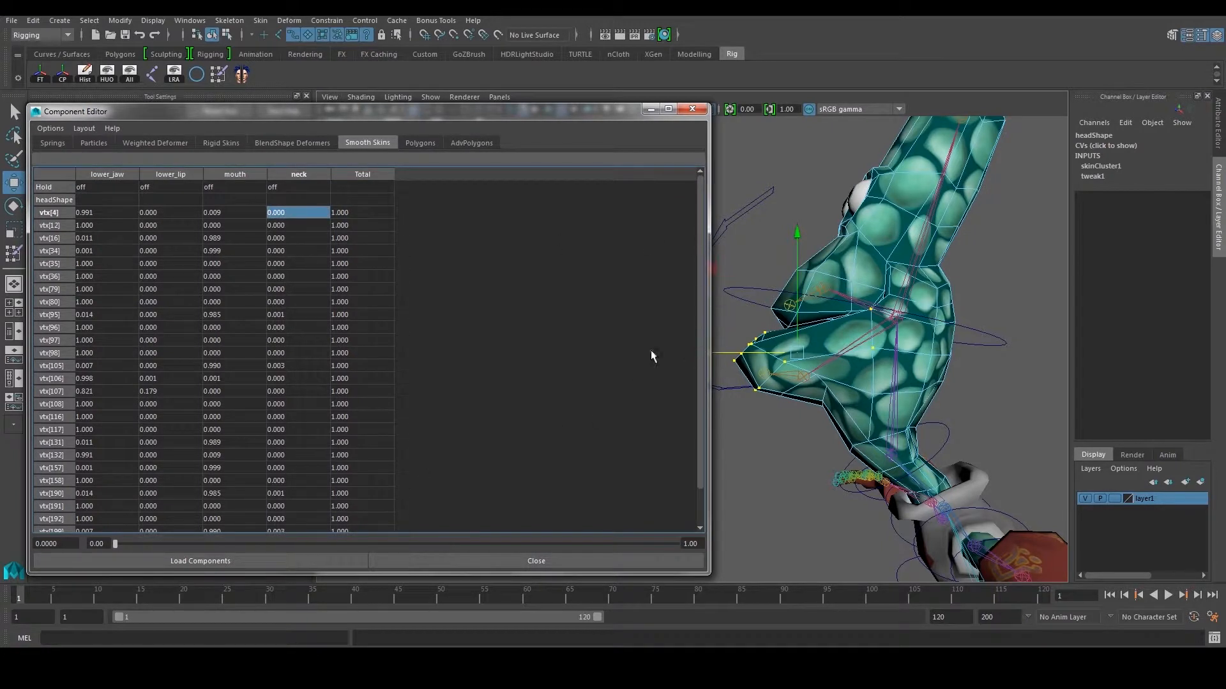
pyautogui.moveTo(701, 324); pyautogui.dragTo(699, 377)
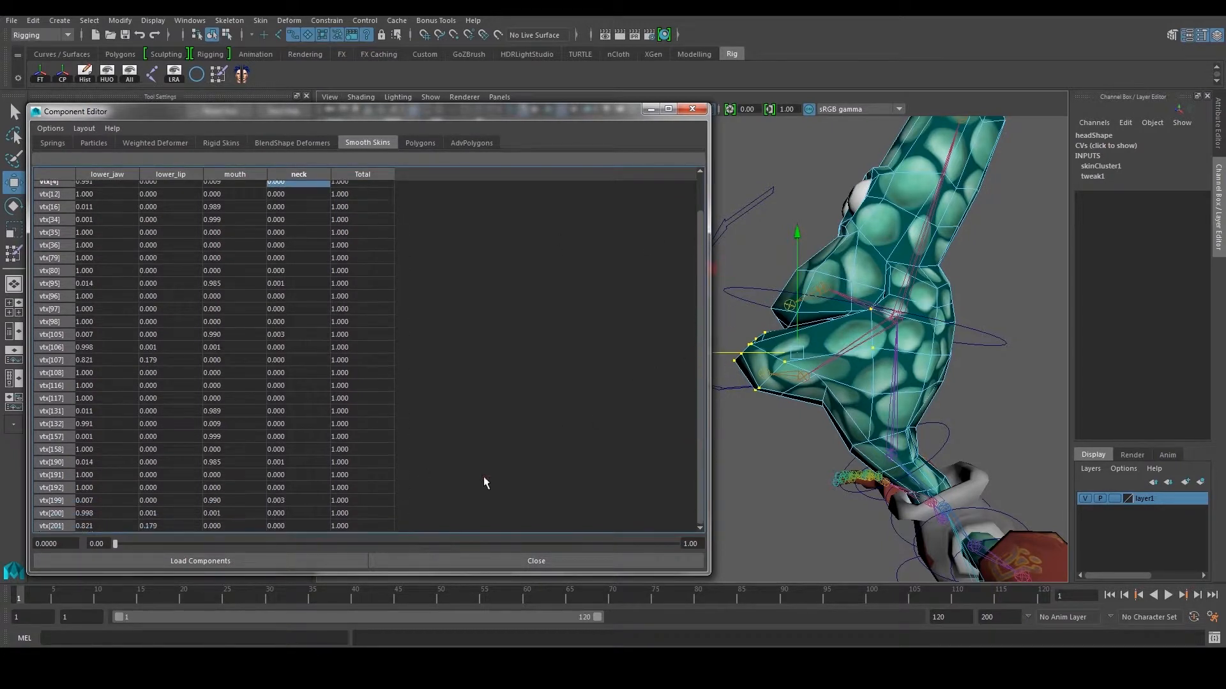
pyautogui.keyDown('shift'); pyautogui.click(297, 522); pyautogui.keyUp('shift')
pyautogui.write('0')
pyautogui.press('Return')
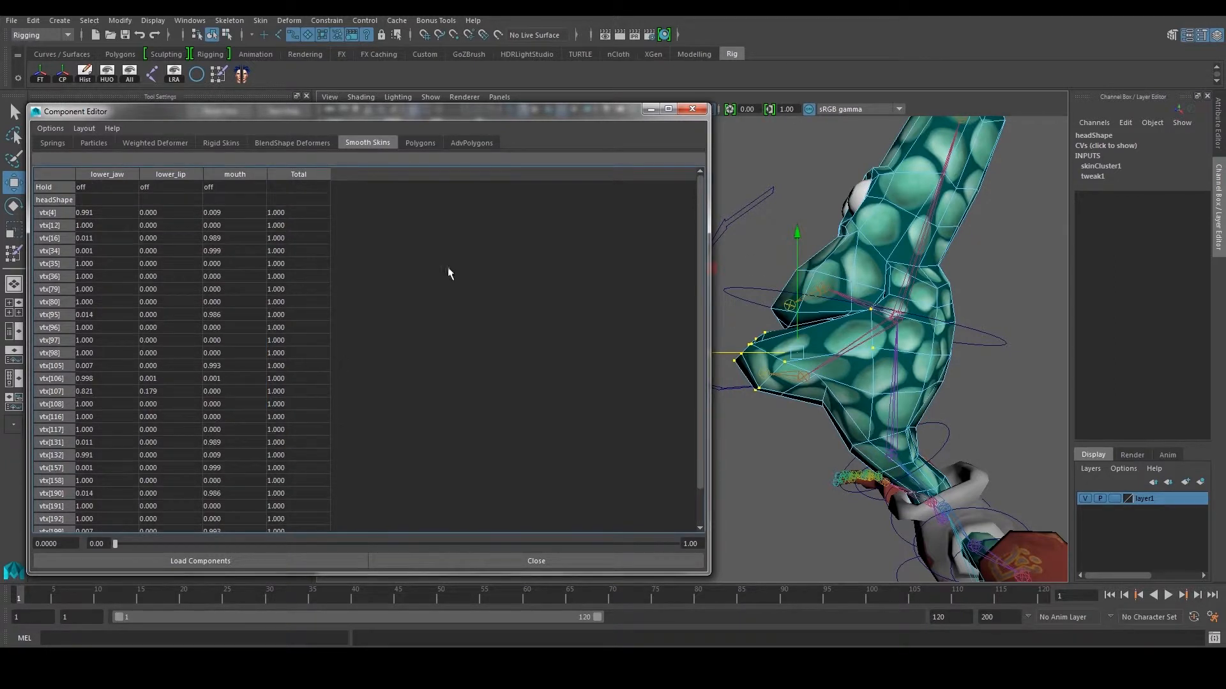
# Return the head to object mode and set the lower jaw control's Rotate X to 0.
pyautogui.moveTo(876, 263)
pyautogui.keyDown('alt'); pyautogui.mouseDown()
pyautogui.moveTo(1037, 301)
pyautogui.moveTo(883, 274)
pyautogui.mouseUp(); pyautogui.keyUp('alt')
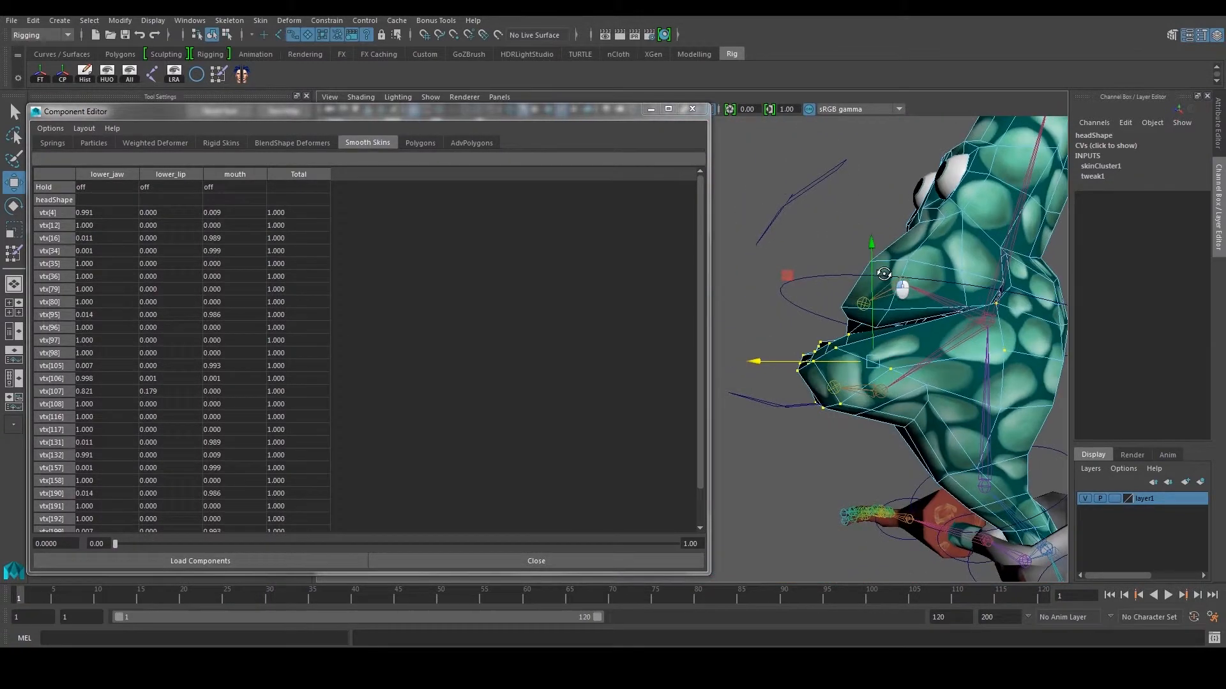
pyautogui.click(692, 109)
pyautogui.moveTo(925, 260); pyautogui.dragTo(946, 245, button='right')
pyautogui.click(774, 199)
pyautogui.scroll(-2, 740, 231)
pyautogui.keyDown('alt'); pyautogui.moveTo(740, 231); pyautogui.dragTo(749, 260); pyautogui.keyUp('alt')
pyautogui.scroll(-2, 746, 281)
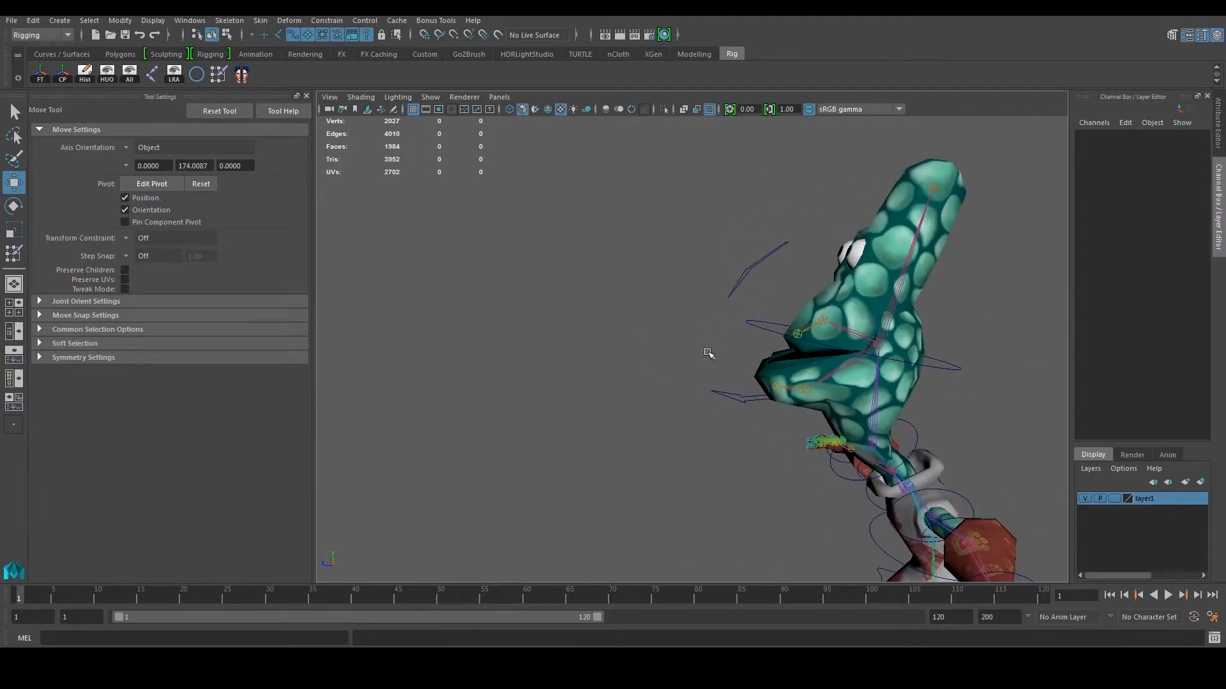
pyautogui.click(740, 399)
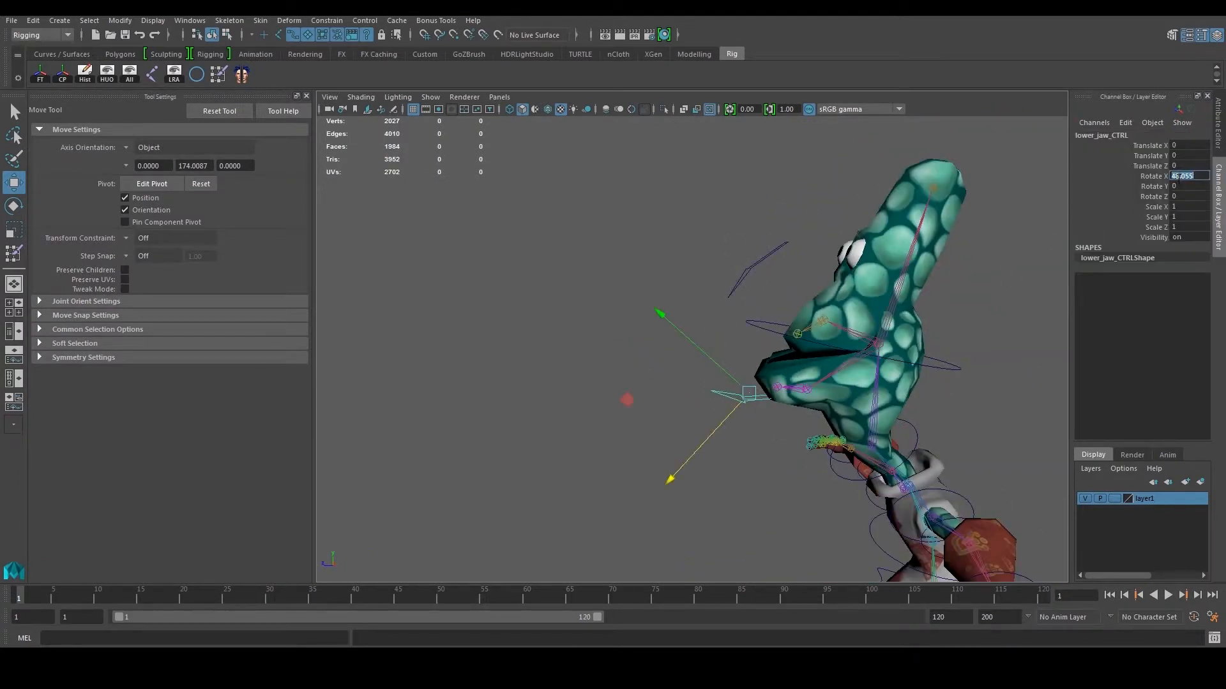
pyautogui.press('Return')
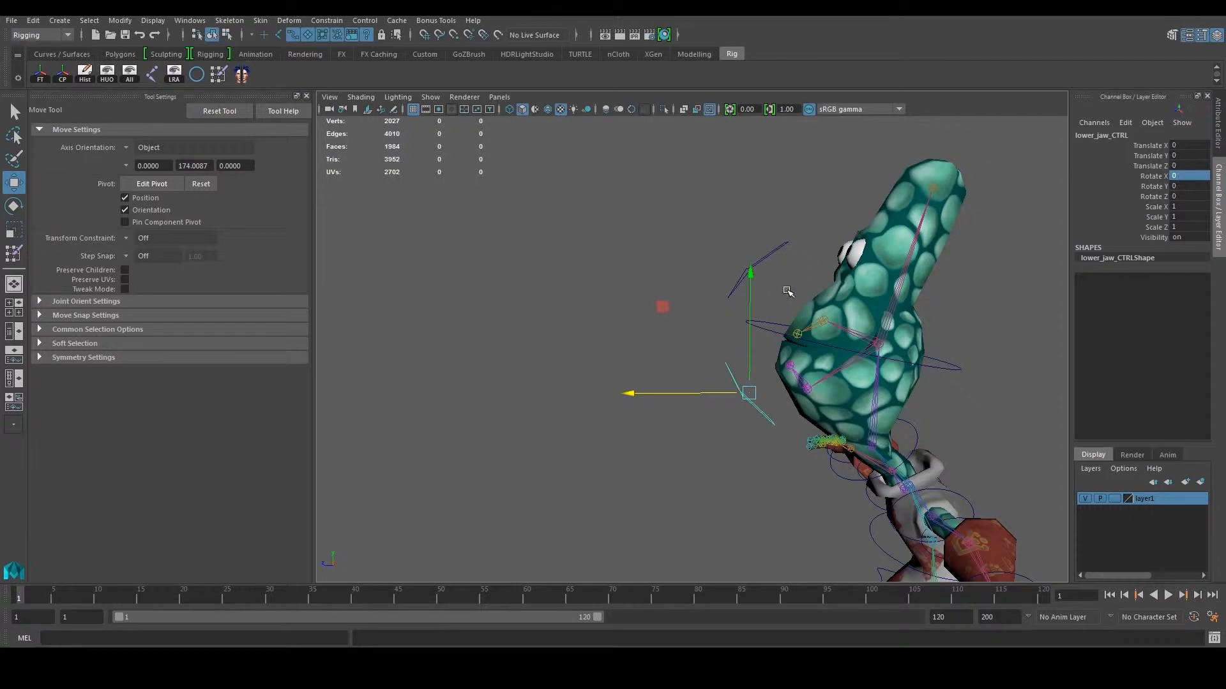
# Try rotating the lower jaw control to test the mouth's deformation, and undo both rotations.
pyautogui.press('e')
pyautogui.moveTo(680, 304); pyautogui.dragTo(690, 413)
pyautogui.scroll(-3, 702, 412)
pyautogui.keyDown('alt'); pyautogui.moveTo(731, 408); pyautogui.dragTo(937, 371); pyautogui.keyUp('alt')
pyautogui.scroll(3, 830, 375)
pyautogui.moveTo(796, 382); pyautogui.dragTo(643, 386)
pyautogui.keyDown('alt'); pyautogui.moveTo(823, 361); pyautogui.dragTo(721, 357); pyautogui.keyUp('alt')
pyautogui.scroll(3, 830, 402)
pyautogui.hotkey('ctrl', 'z')
pyautogui.hotkey('ctrl', 'z')
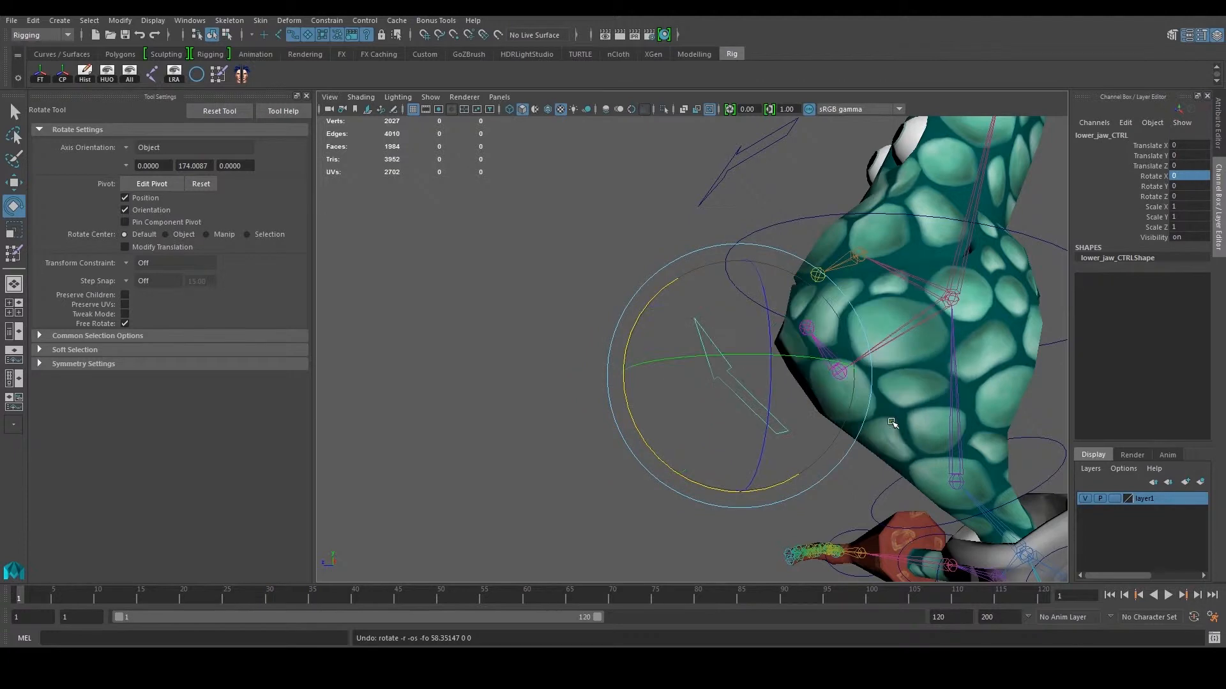
# Try opening the lower jaw to a Rotate X of about 37.6 and rotating it further, and undo the rotations.
pyautogui.keyDown('alt'); pyautogui.moveTo(819, 390); pyautogui.dragTo(758, 391, button='middle'); pyautogui.keyUp('alt')
pyautogui.moveTo(572, 334); pyautogui.dragTo(805, 434)
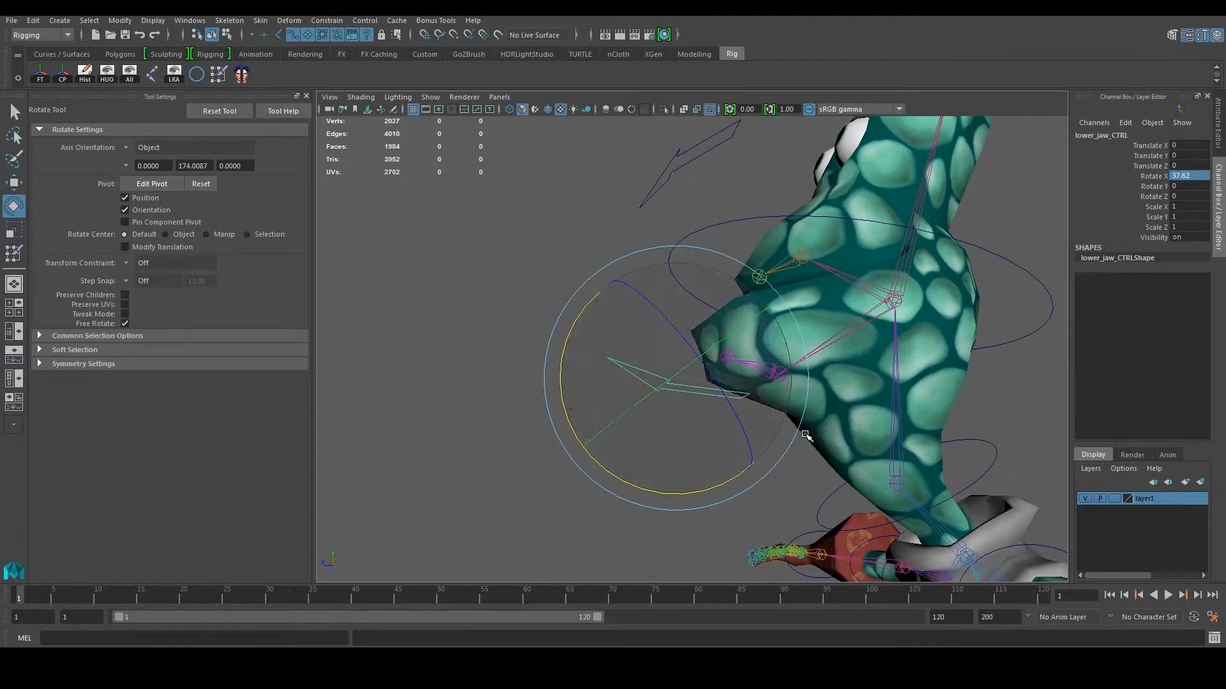
pyautogui.keyDown('alt'); pyautogui.moveTo(841, 454); pyautogui.dragTo(767, 401, button='middle'); pyautogui.keyUp('alt')
pyautogui.scroll(3, 768, 401)
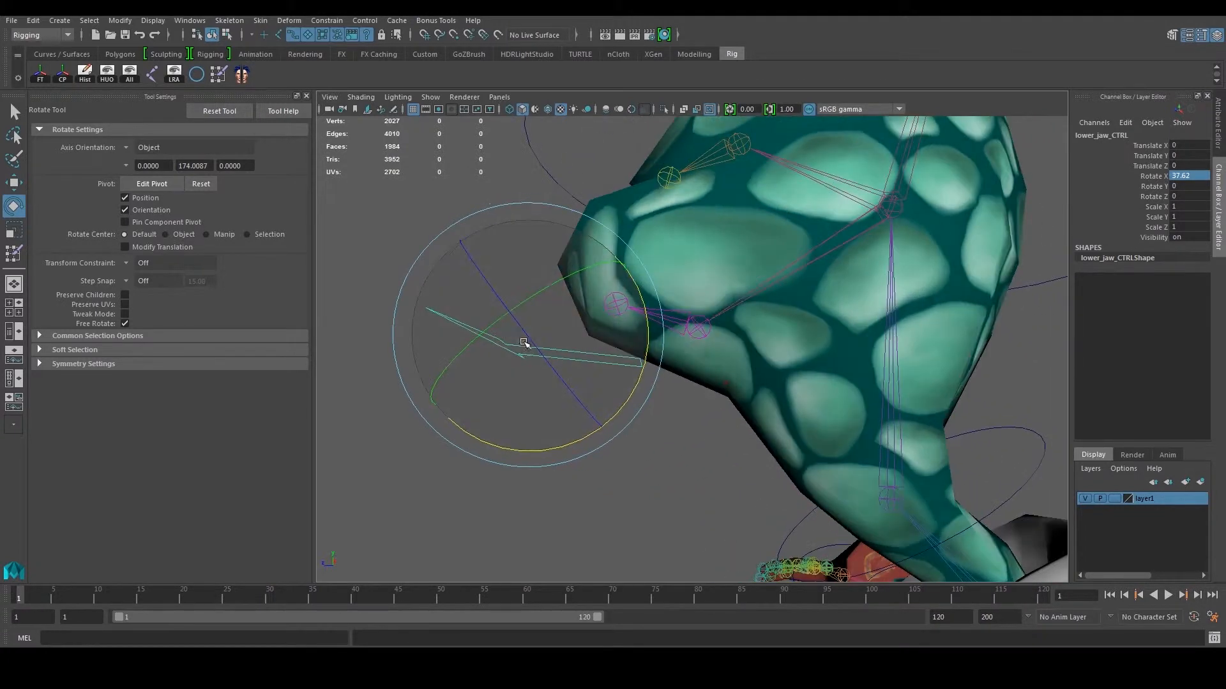
pyautogui.moveTo(603, 441); pyautogui.dragTo(637, 407)
pyautogui.hotkey('ctrl', 'z')
pyautogui.hotkey('ctrl', 'z')
# Rotate the lower jaw control about X to open the mouth, and deselect the control.
pyautogui.moveTo(645, 385); pyautogui.dragTo(835, 324)
pyautogui.scroll(-4, 669, 253)
pyautogui.keyDown('alt'); pyautogui.moveTo(835, 324); pyautogui.dragTo(753, 395, button='middle'); pyautogui.keyUp('alt')
pyautogui.keyDown('alt'); pyautogui.moveTo(752, 395); pyautogui.dragTo(851, 399); pyautogui.keyUp('alt')
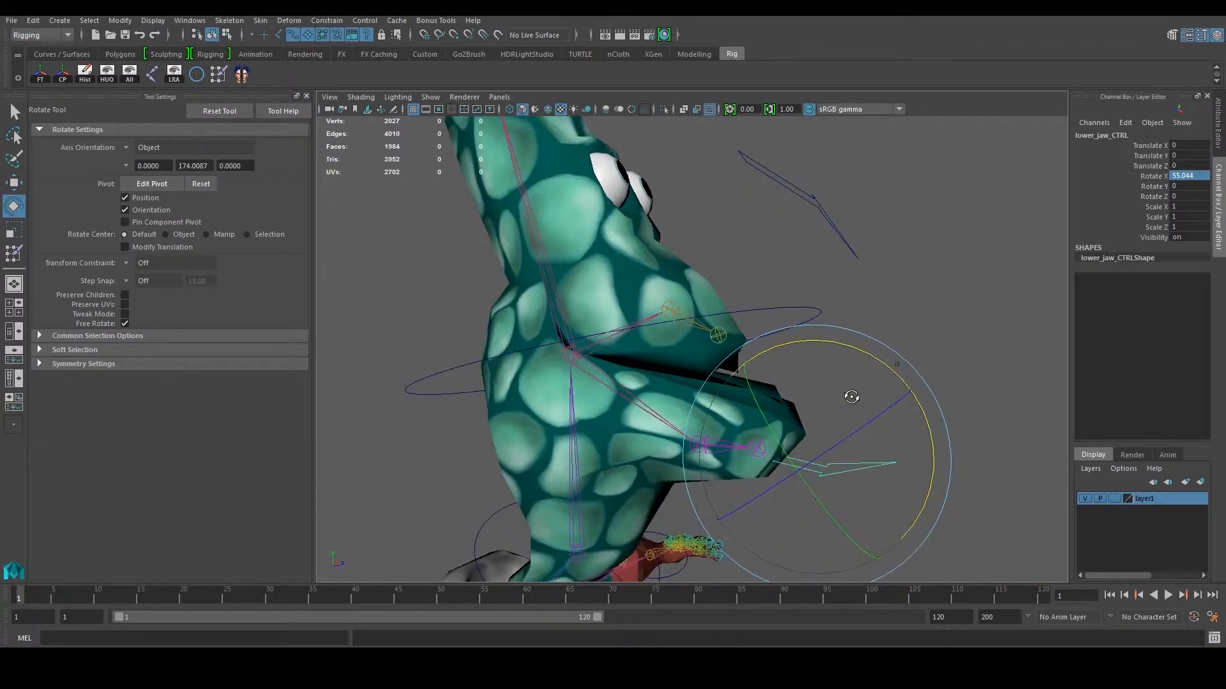
pyautogui.keyDown('alt'); pyautogui.moveTo(851, 399); pyautogui.dragTo(930, 459, button='right'); pyautogui.keyUp('alt')
pyautogui.moveTo(945, 394); pyautogui.dragTo(918, 406)
pyautogui.keyDown('alt'); pyautogui.moveTo(927, 404); pyautogui.dragTo(693, 383); pyautogui.keyUp('alt')
pyautogui.click(509, 291)
pyautogui.keyDown('alt'); pyautogui.moveTo(549, 307); pyautogui.dragTo(652, 343); pyautogui.keyUp('alt')
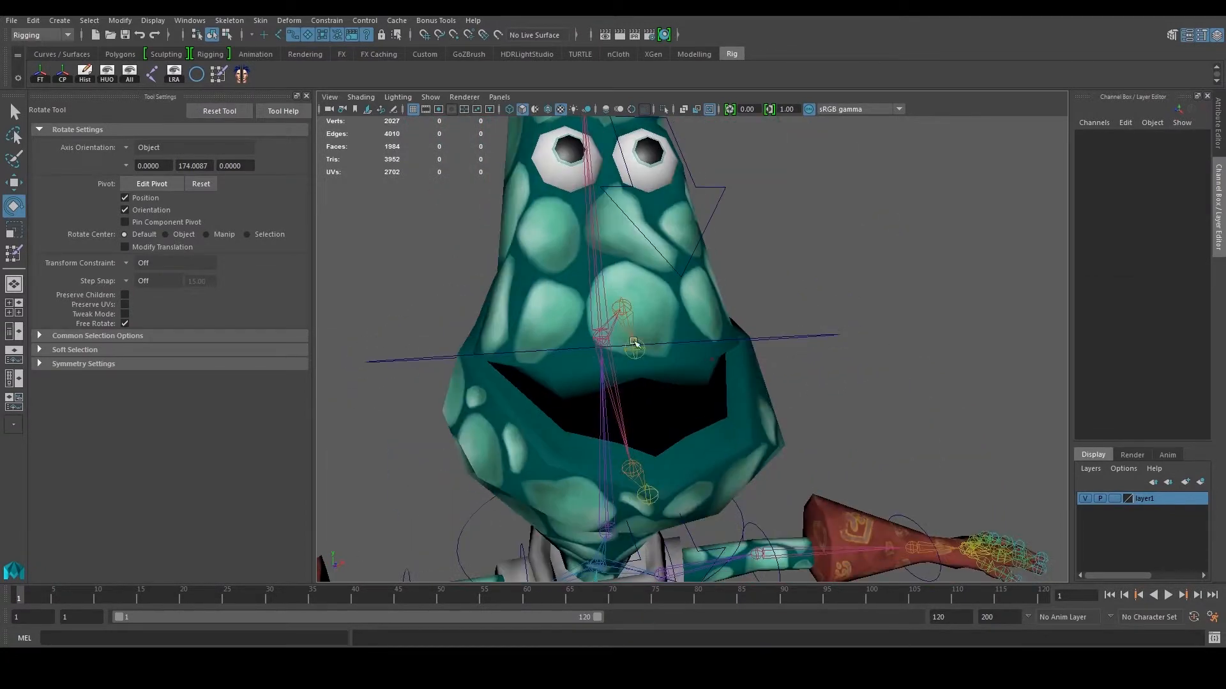
# Frame the head mesh, switch it to face mode and select the face at the front of the upper lip.
pyautogui.click(683, 309)
pyautogui.press('f')
pyautogui.press('w')
pyautogui.moveTo(702, 301)
pyautogui.mouseDown(button='right')
pyautogui.moveTo(679, 295)
pyautogui.moveTo(701, 336)
pyautogui.mouseUp(button='right')
pyautogui.click(560, 348)
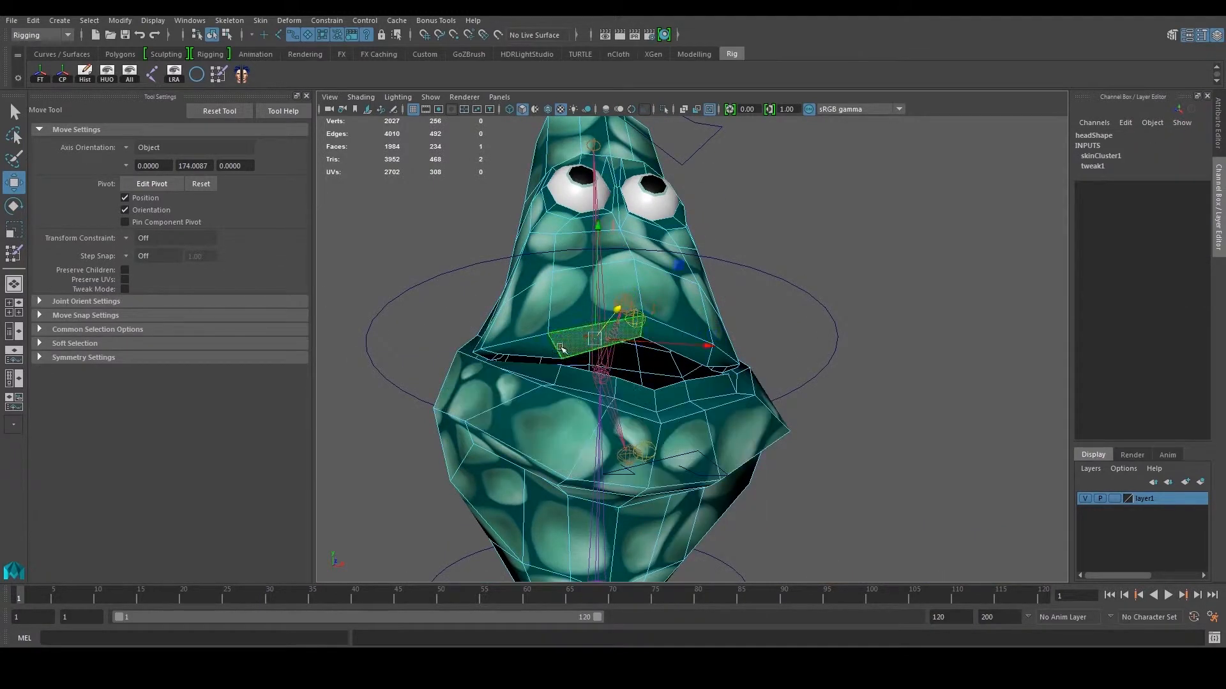
pyautogui.keyDown('alt'); pyautogui.moveTo(804, 345); pyautogui.dragTo(740, 395); pyautogui.keyUp('alt')
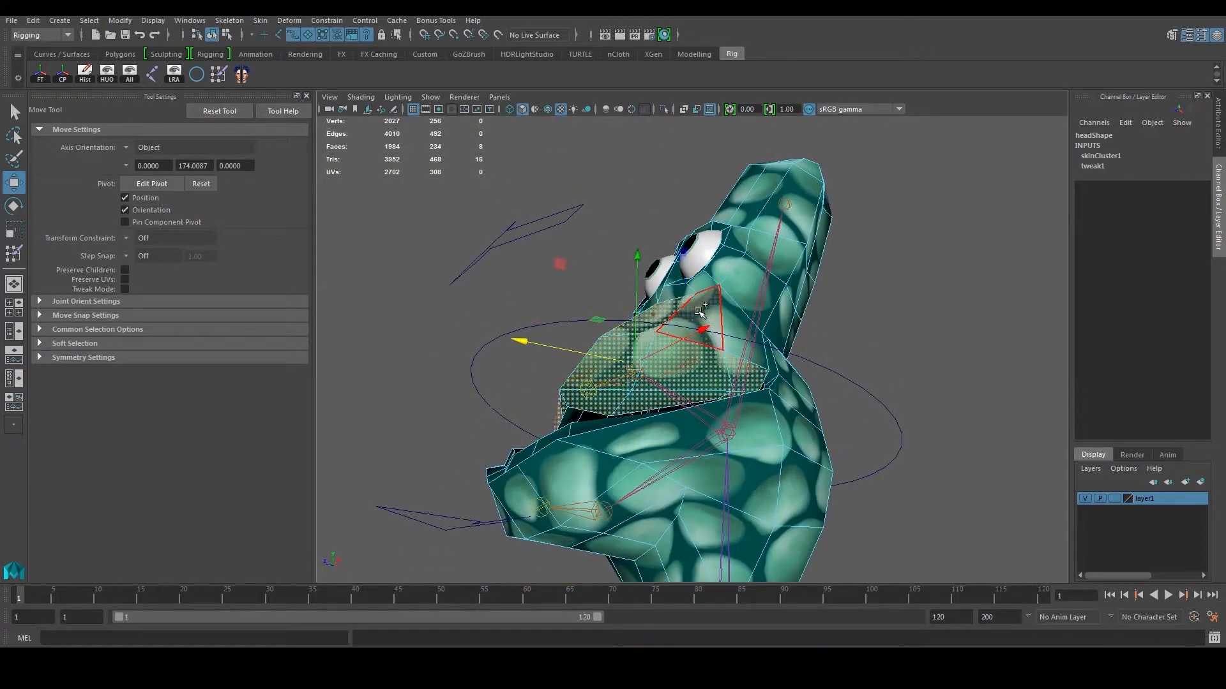
# Add the remaining faces on both sides of the upper jaw, around the snout, to the selection.
pyautogui.keyDown('shift'); pyautogui.click(749, 338); pyautogui.keyUp('shift')
pyautogui.keyDown('alt'); pyautogui.moveTo(748, 338); pyautogui.dragTo(758, 378); pyautogui.keyUp('alt')
pyautogui.keyDown('shift'); pyautogui.click(773, 365); pyautogui.keyUp('shift')
pyautogui.keyDown('shift'); pyautogui.click(536, 372); pyautogui.keyUp('shift')
pyautogui.keyDown('shift'); pyautogui.click(522, 300); pyautogui.keyUp('shift')
pyautogui.scroll(-5, 670, 314)
pyautogui.keyDown('alt'); pyautogui.moveTo(676, 313); pyautogui.dragTo(672, 398); pyautogui.keyUp('alt')
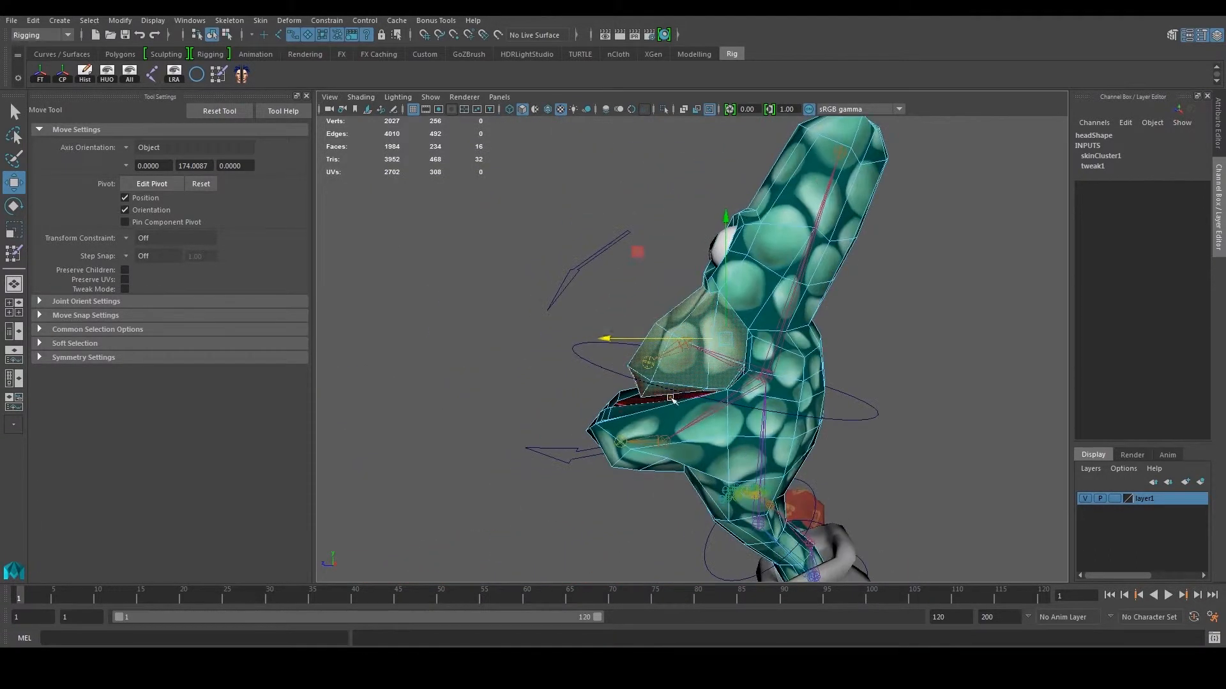
# Convert the upper jaw face selection to vertices and remove the stray vertices at the back of the head.
pyautogui.keyDown('ctrl'); pyautogui.moveTo(638, 297); pyautogui.dragTo(549, 298, button='right'); pyautogui.keyUp('ctrl')
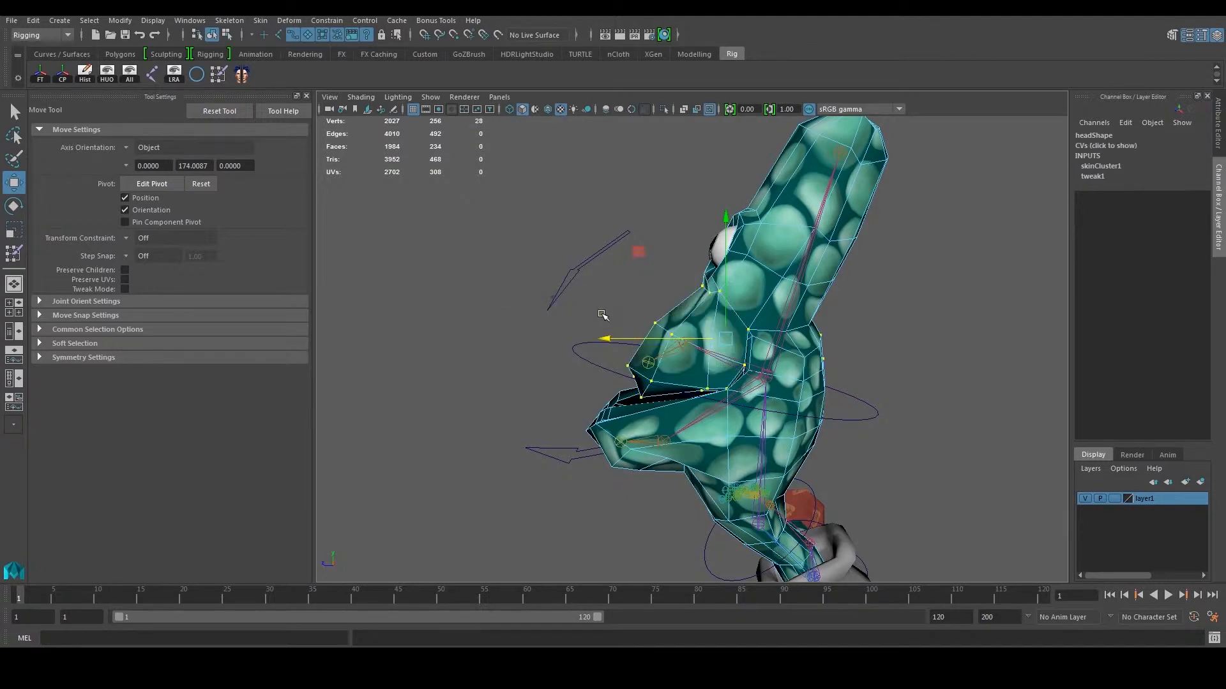
pyautogui.keyDown('alt'); pyautogui.moveTo(704, 328); pyautogui.dragTo(803, 304); pyautogui.keyUp('alt')
pyautogui.keyDown('ctrl'); pyautogui.moveTo(868, 367); pyautogui.dragTo(1009, 414); pyautogui.keyUp('ctrl')
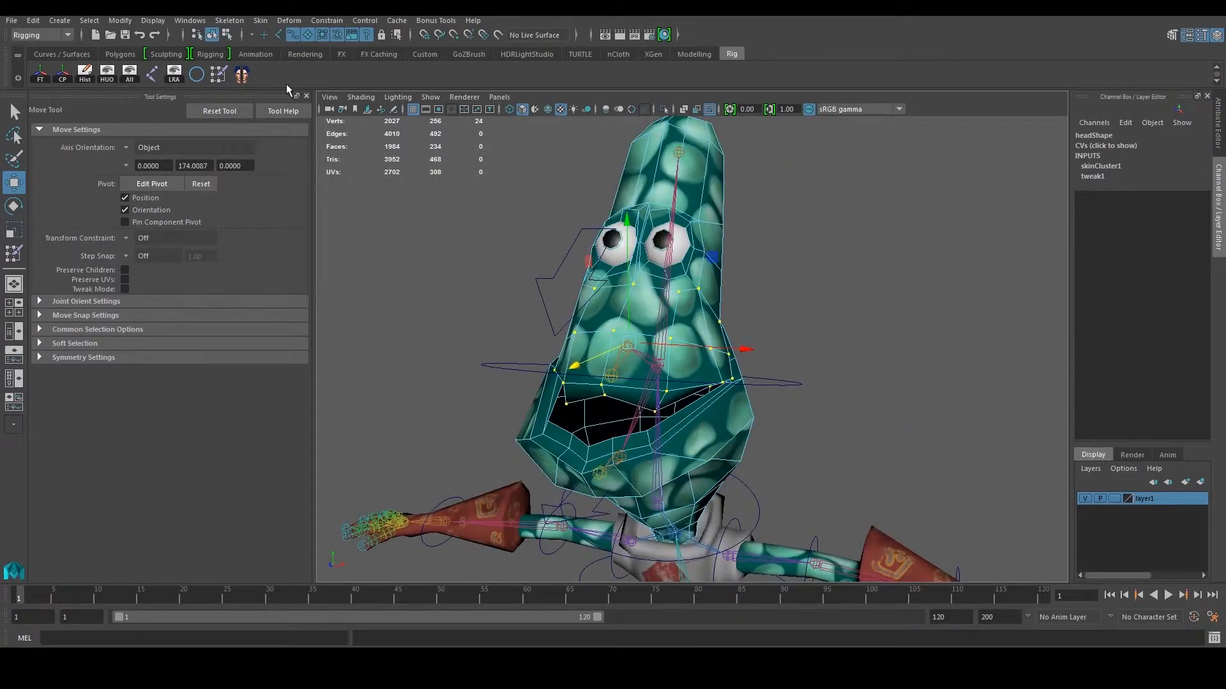
# Add a Component Editor shortcut to the Rig shelf and open the editor for the selected upper jaw vertices.
pyautogui.click(193, 20)
pyautogui.moveTo(273, 69)
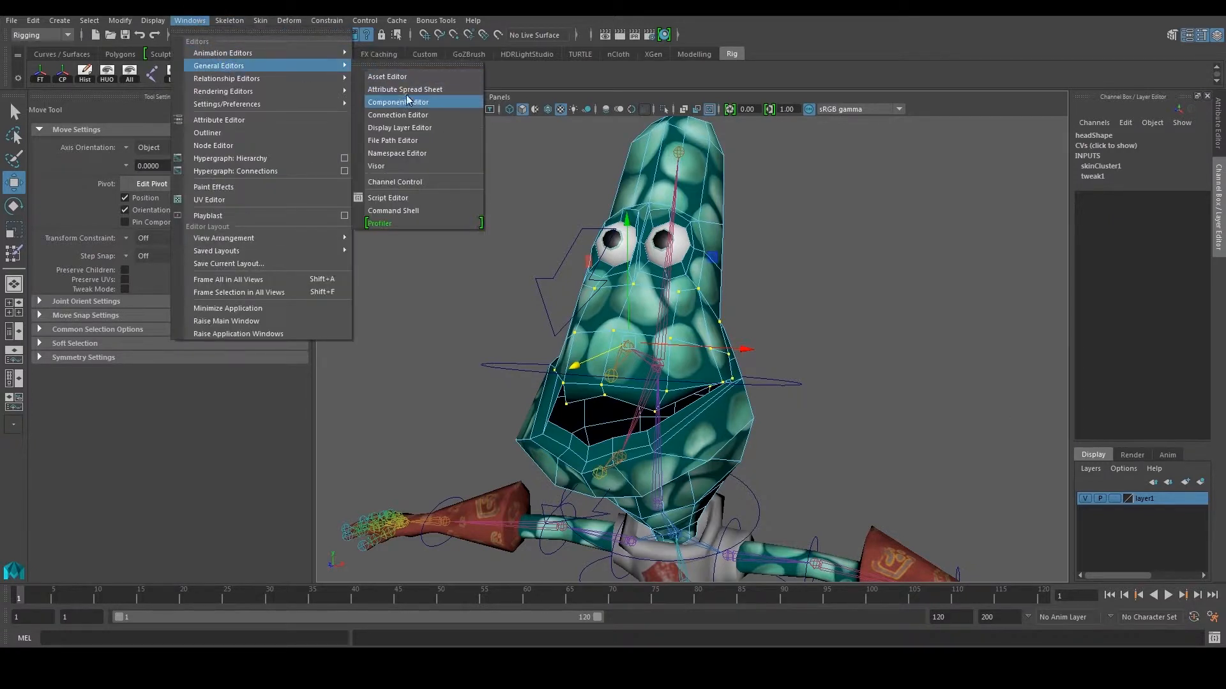
pyautogui.click(264, 78)
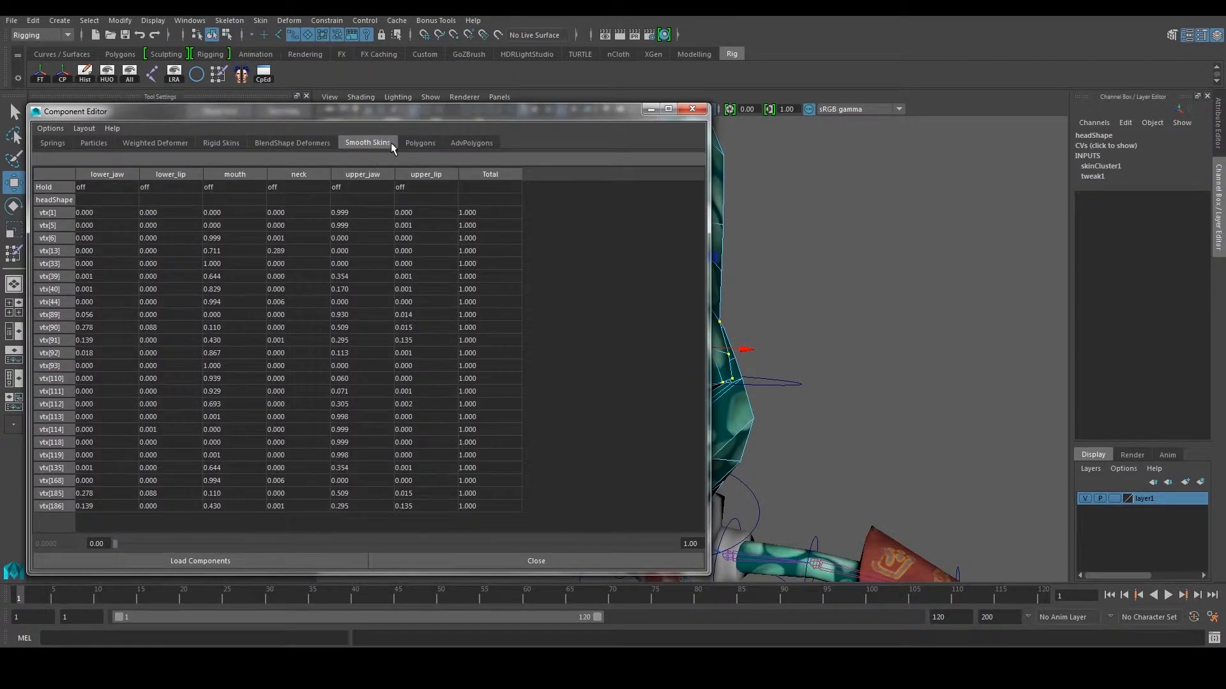
# Set the lower_jaw and lower_lip skin weights of all the selected upper jaw vertices to 0.
pyautogui.moveTo(441, 116); pyautogui.dragTo(372, 95)
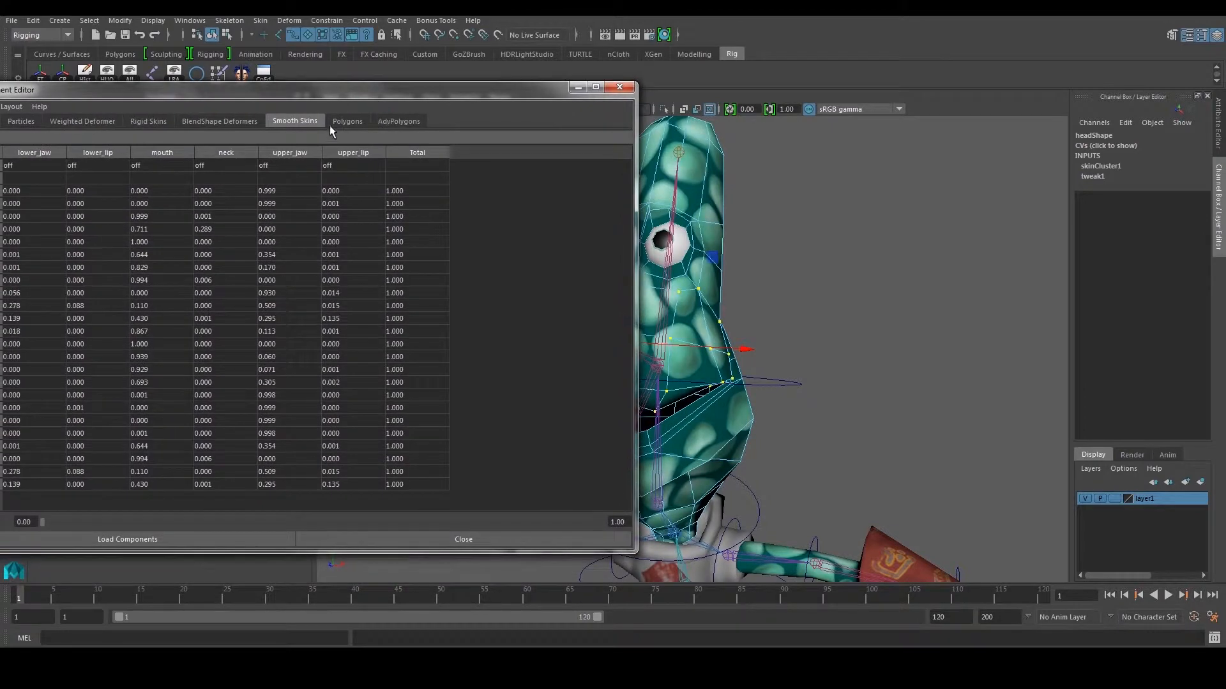
pyautogui.click(26, 190)
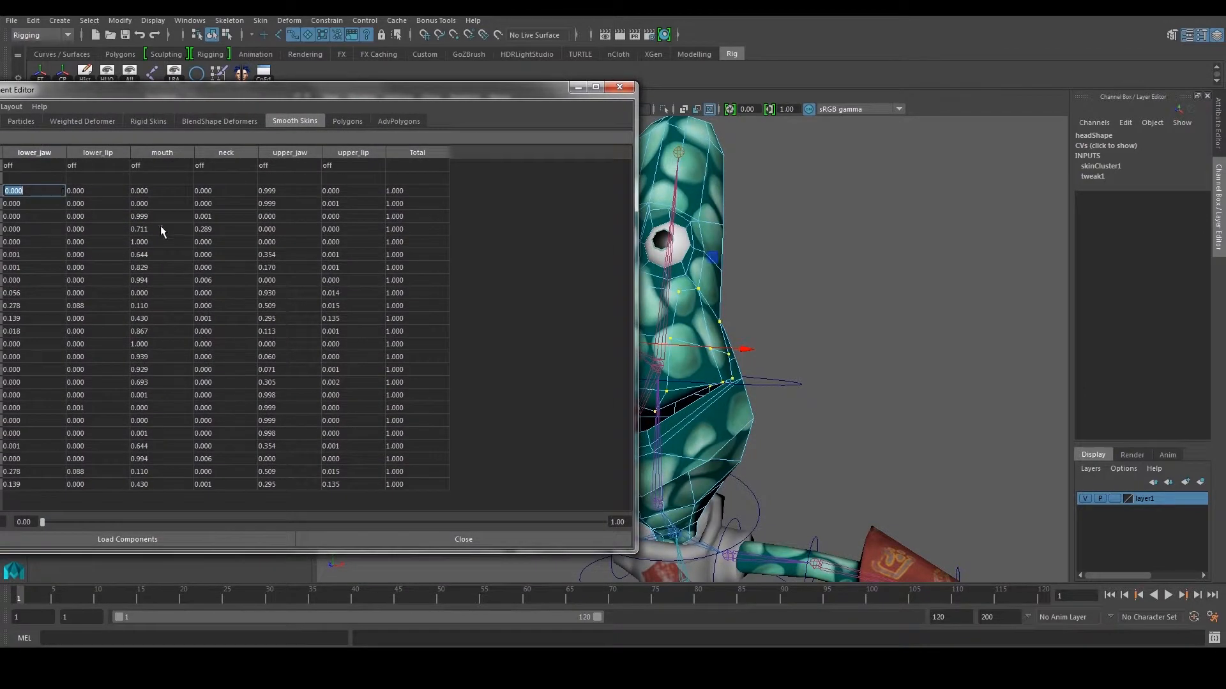
pyautogui.keyDown('shift'); pyautogui.click(83, 484); pyautogui.keyUp('shift')
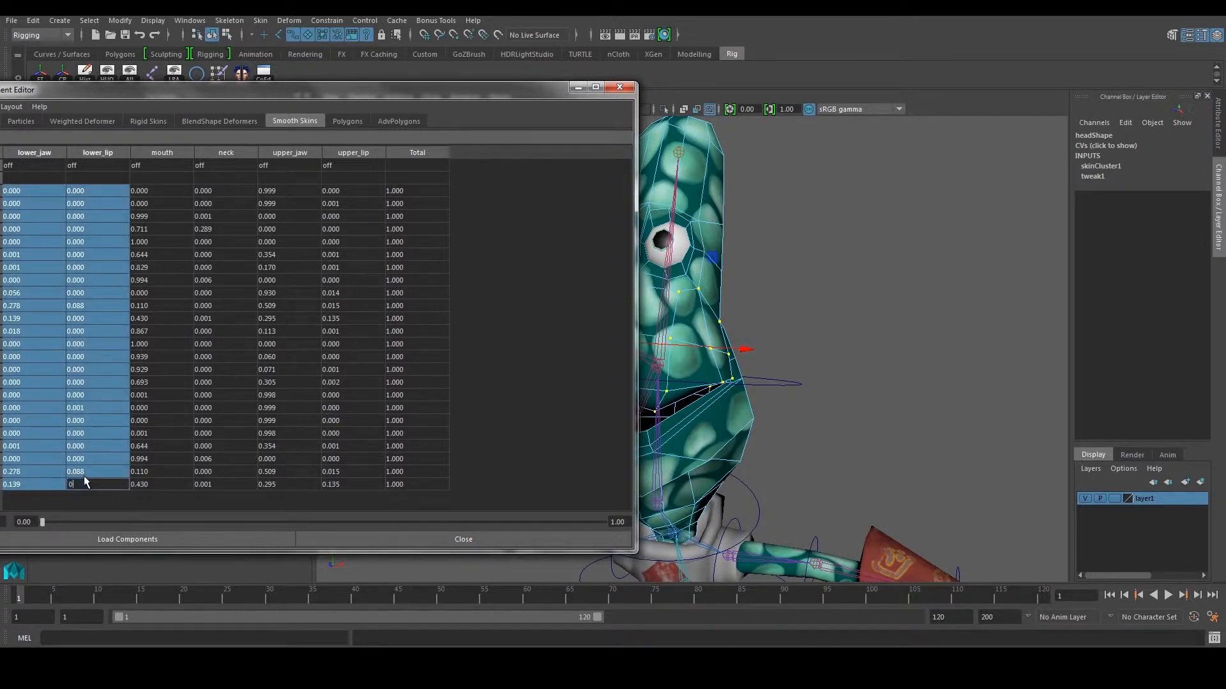
pyautogui.write('0')
pyautogui.press('Return')
# Set the neck skin weights of all the selected upper jaw vertices to 0 and close the Component Editor.
pyautogui.click(91, 190)
pyautogui.keyDown('shift'); pyautogui.click(94, 484); pyautogui.keyUp('shift')
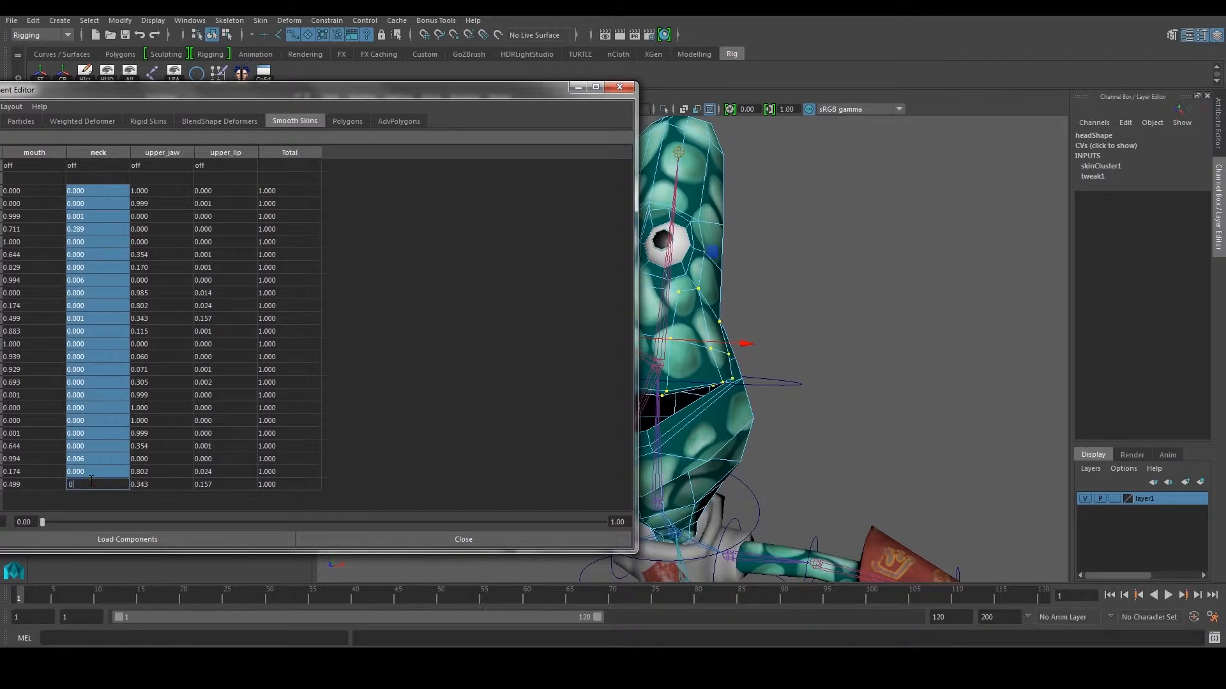
pyautogui.write('0')
pyautogui.press('Return')
pyautogui.click(619, 88)
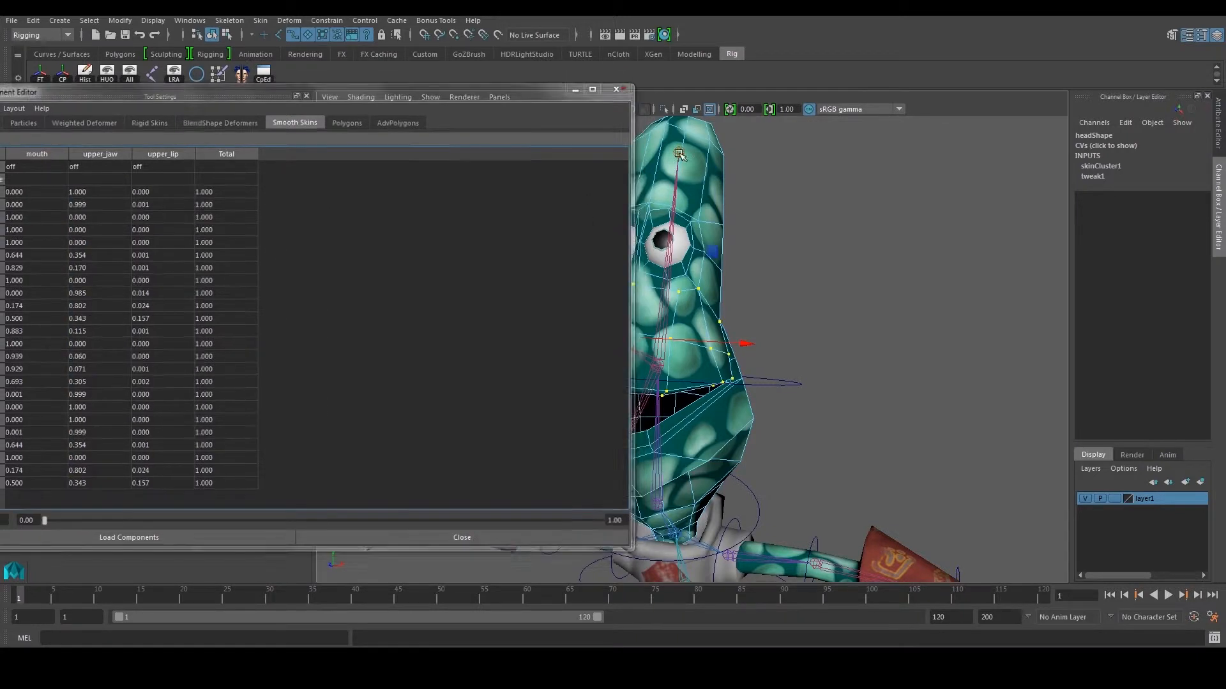
# Return the head to object mode, select the lower jaw control and reset its Rotate X to 0.
pyautogui.keyDown('alt'); pyautogui.moveTo(874, 262); pyautogui.dragTo(693, 271); pyautogui.keyUp('alt')
pyautogui.moveTo(746, 297); pyautogui.dragTo(811, 275, button='right')
pyautogui.click(921, 260)
pyautogui.keyDown('alt'); pyautogui.moveTo(921, 260); pyautogui.dragTo(869, 285, button='right'); pyautogui.keyUp('alt')
pyautogui.keyDown('alt'); pyautogui.moveTo(796, 290); pyautogui.dragTo(823, 292); pyautogui.keyUp('alt')
pyautogui.keyDown('alt'); pyautogui.moveTo(824, 291); pyautogui.dragTo(861, 280, button='right'); pyautogui.keyUp('alt')
pyautogui.click(550, 440)
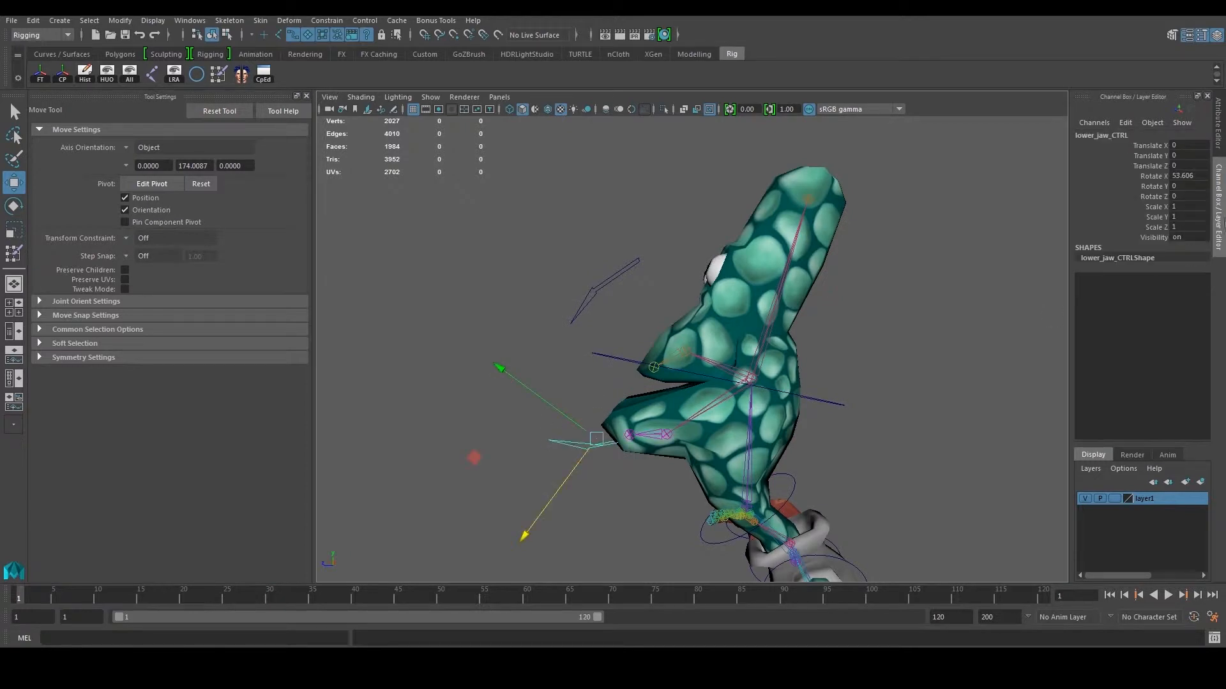
pyautogui.press('Return')
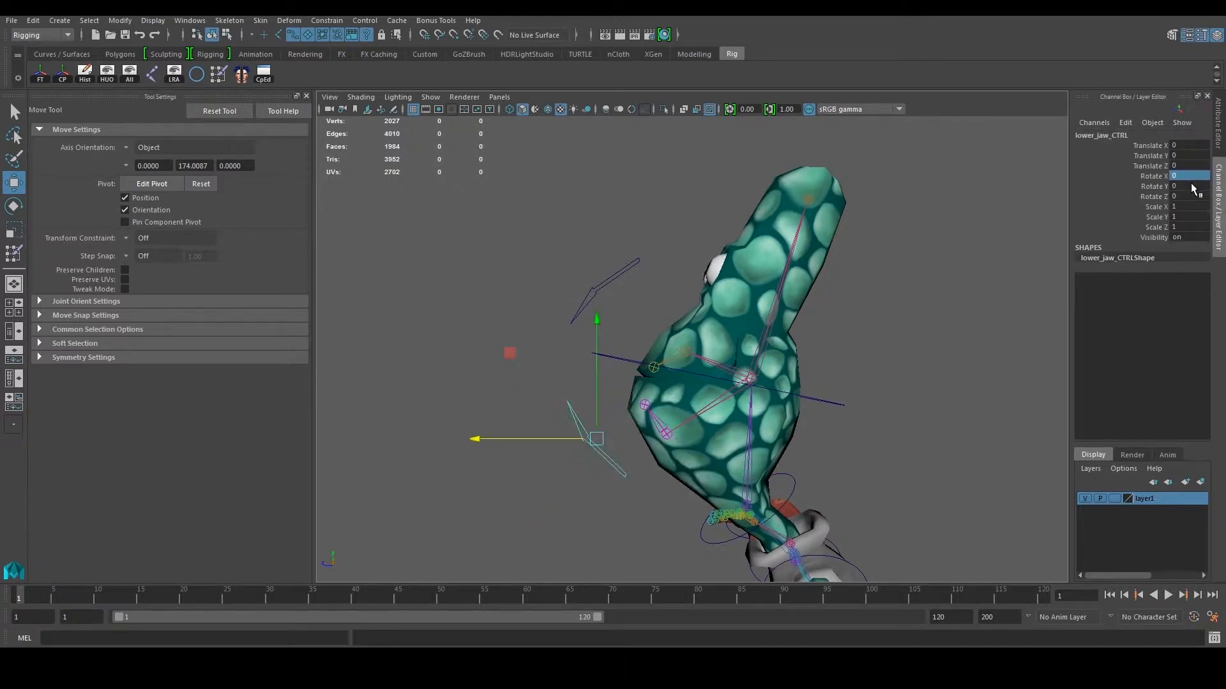
# Select the upper jaw control and rotate it about X to raise the upper jaw.
pyautogui.moveTo(585, 250); pyautogui.dragTo(631, 286)
pyautogui.keyDown('alt'); pyautogui.moveTo(686, 280); pyautogui.dragTo(688, 317, button='middle'); pyautogui.keyUp('alt')
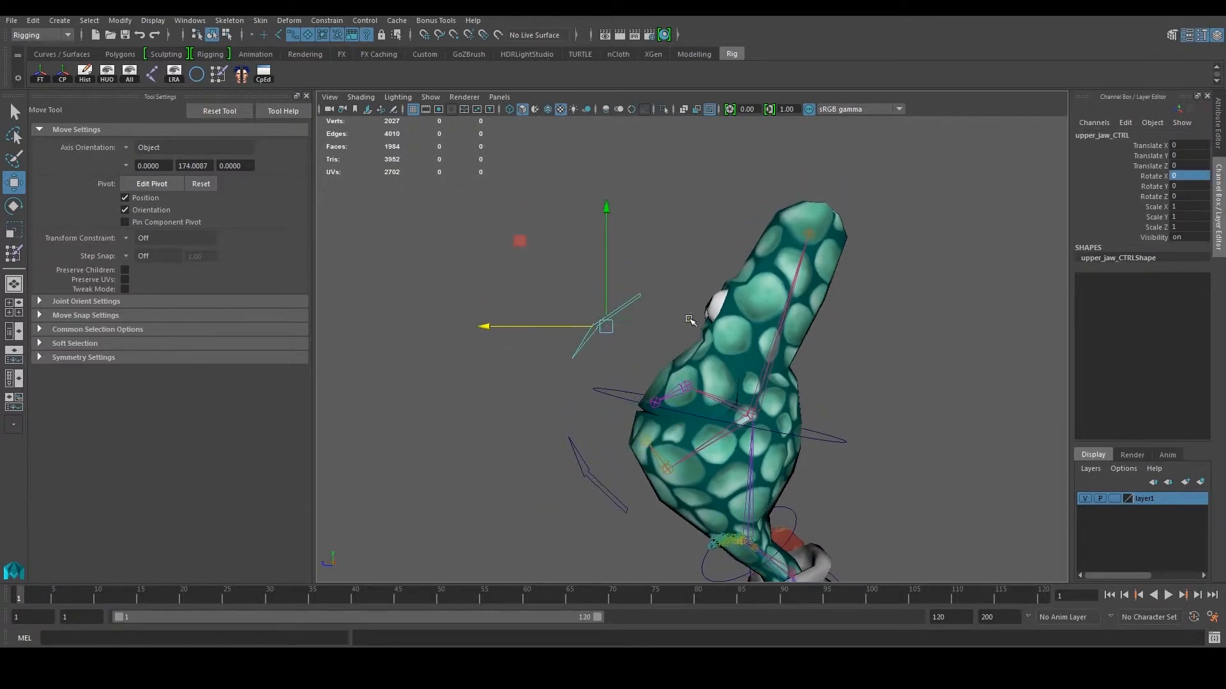
pyautogui.press('e')
pyautogui.moveTo(699, 260); pyautogui.dragTo(738, 361)
pyautogui.keyDown('alt'); pyautogui.moveTo(738, 361); pyautogui.dragTo(1034, 358); pyautogui.keyUp('alt')
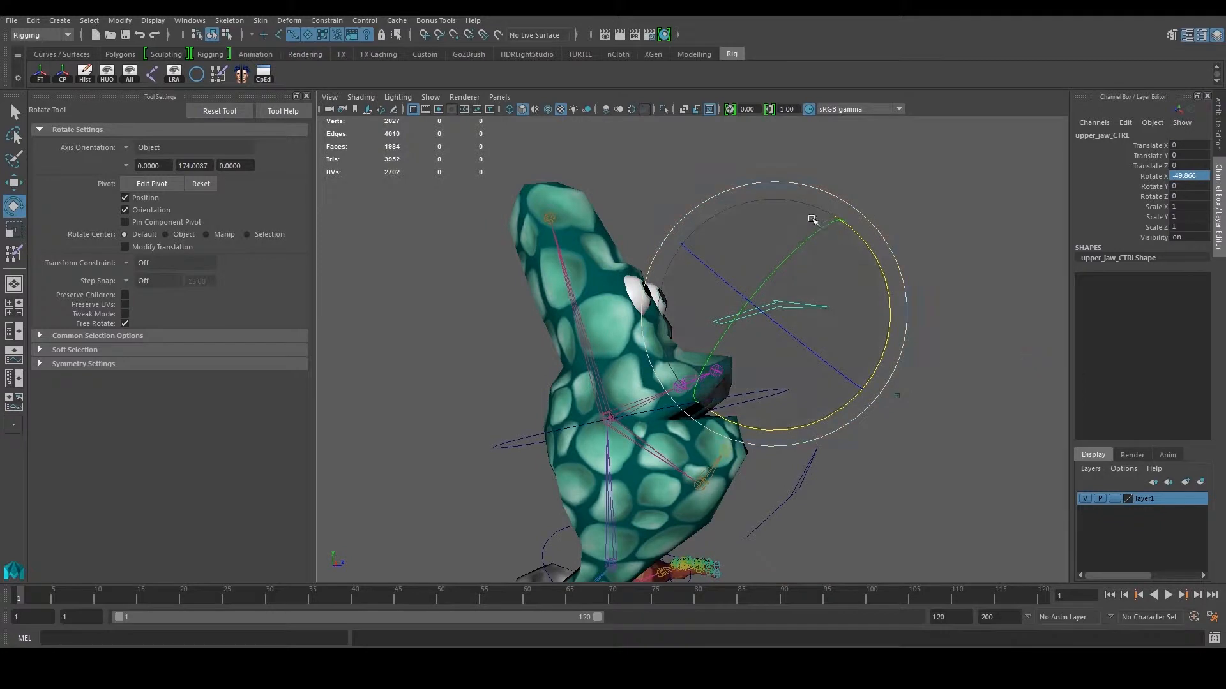
pyautogui.moveTo(881, 253); pyautogui.dragTo(845, 238)
# Rotate the lower jaw control about X to about 83 degrees, opening the mouth wide.
pyautogui.click(808, 472)
pyautogui.moveTo(868, 416); pyautogui.dragTo(910, 540)
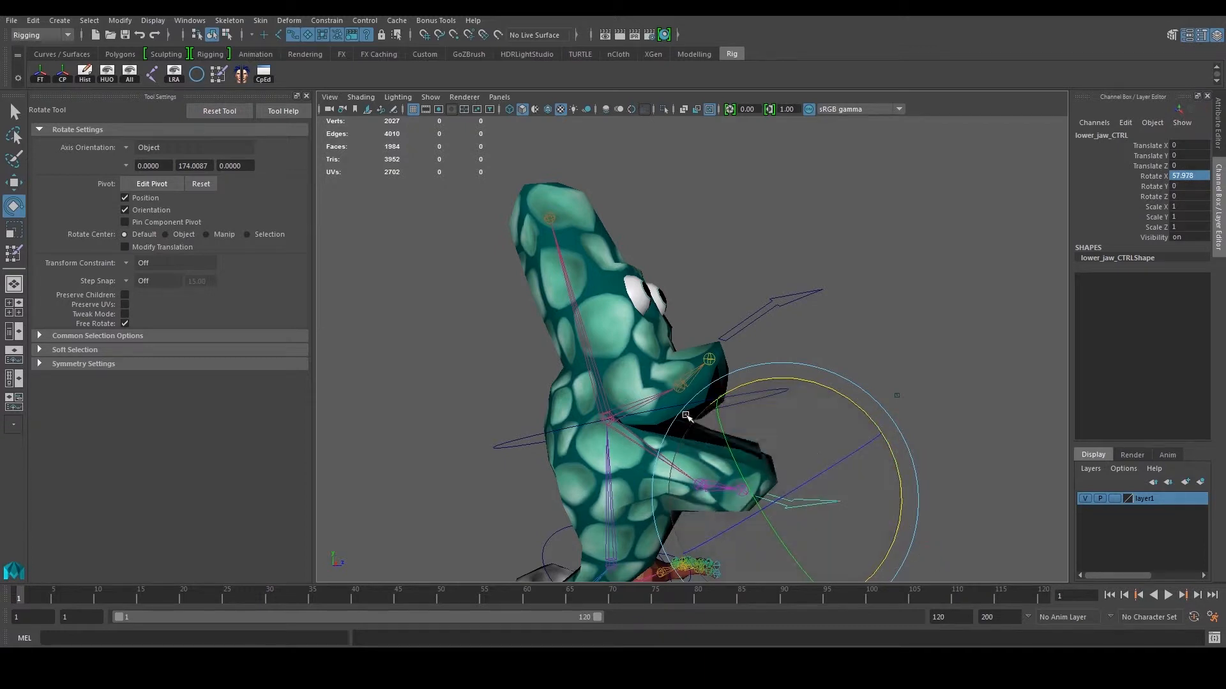
pyautogui.moveTo(865, 421); pyautogui.dragTo(902, 462)
pyautogui.click(899, 368)
pyautogui.keyDown('alt'); pyautogui.moveTo(899, 368); pyautogui.dragTo(801, 347); pyautogui.keyUp('alt')
# Switch the head mesh to vertex mode and try selecting a vertex on the upper lip.
pyautogui.click(703, 367)
pyautogui.keyDown('alt'); pyautogui.moveTo(703, 367); pyautogui.dragTo(639, 344); pyautogui.keyUp('alt')
pyautogui.press('w')
pyautogui.moveTo(623, 369); pyautogui.dragTo(577, 344, button='right')
pyautogui.keyDown('alt'); pyautogui.moveTo(640, 351); pyautogui.dragTo(606, 374); pyautogui.keyUp('alt')
pyautogui.click(630, 439)
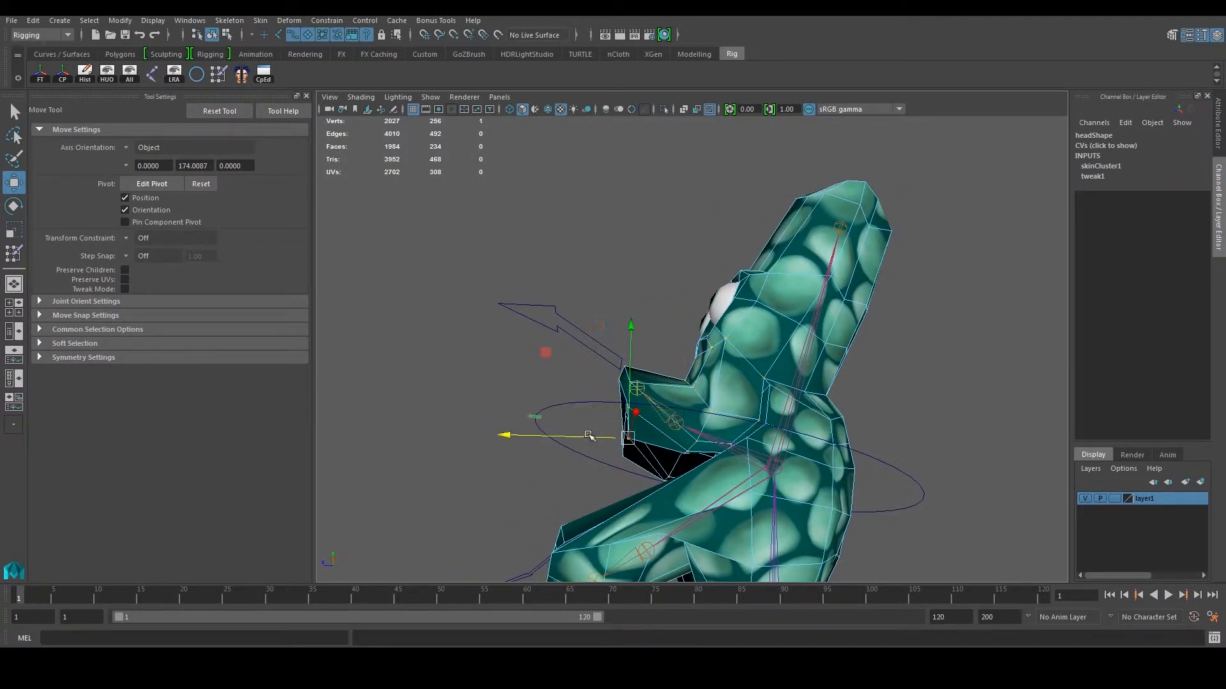
pyautogui.keyDown('alt'); pyautogui.moveTo(630, 439); pyautogui.dragTo(700, 428); pyautogui.keyUp('alt')
pyautogui.keyDown('alt'); pyautogui.moveTo(540, 424); pyautogui.dragTo(547, 397); pyautogui.keyUp('alt')
pyautogui.hotkey('ctrl', 'z')
# Switch the head mesh to face mode, select faces along the inner upper lip and hide the joints in the viewport.
pyautogui.moveTo(631, 337); pyautogui.dragTo(630, 367, button='right')
pyautogui.click(639, 413)
pyautogui.keyDown('alt'); pyautogui.moveTo(611, 416); pyautogui.dragTo(660, 378); pyautogui.keyUp('alt')
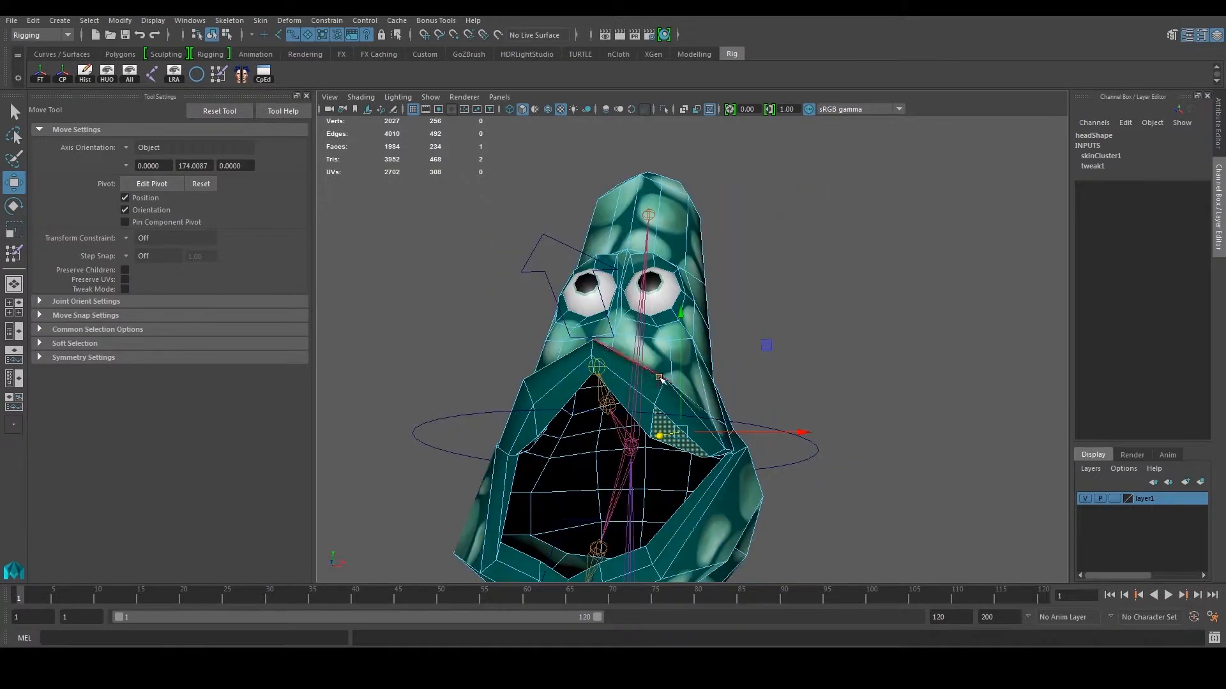
pyautogui.moveTo(662, 381); pyautogui.dragTo(659, 382, button='right')
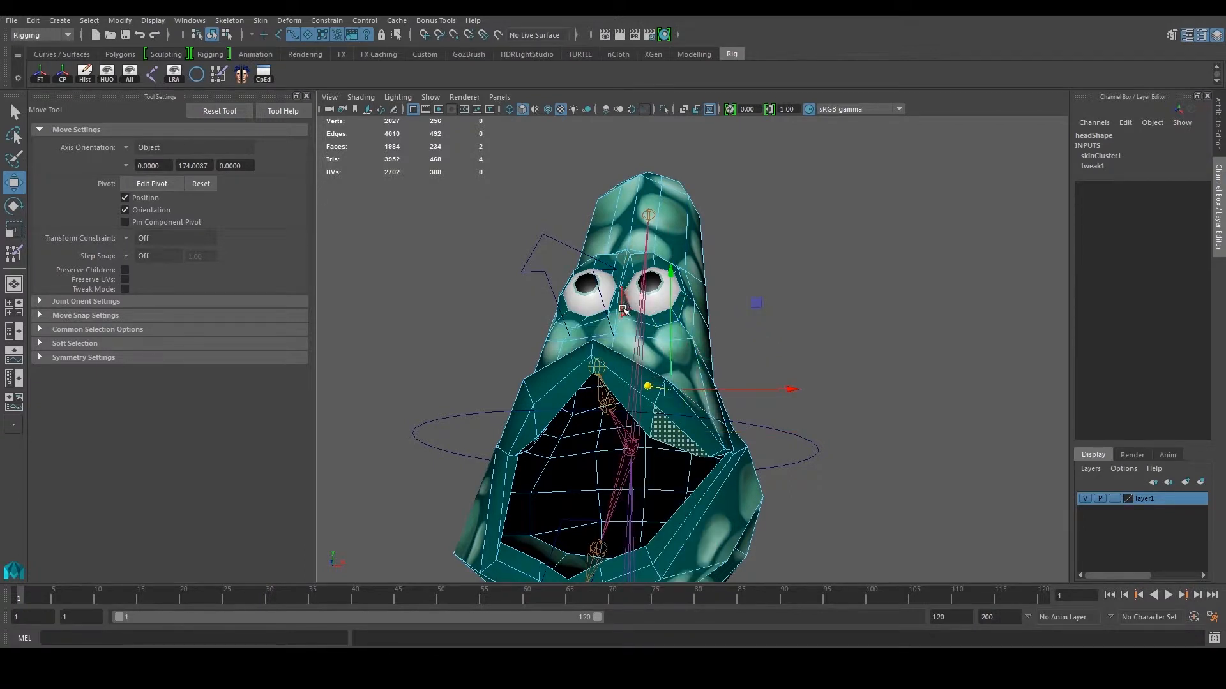
pyautogui.click(361, 97)
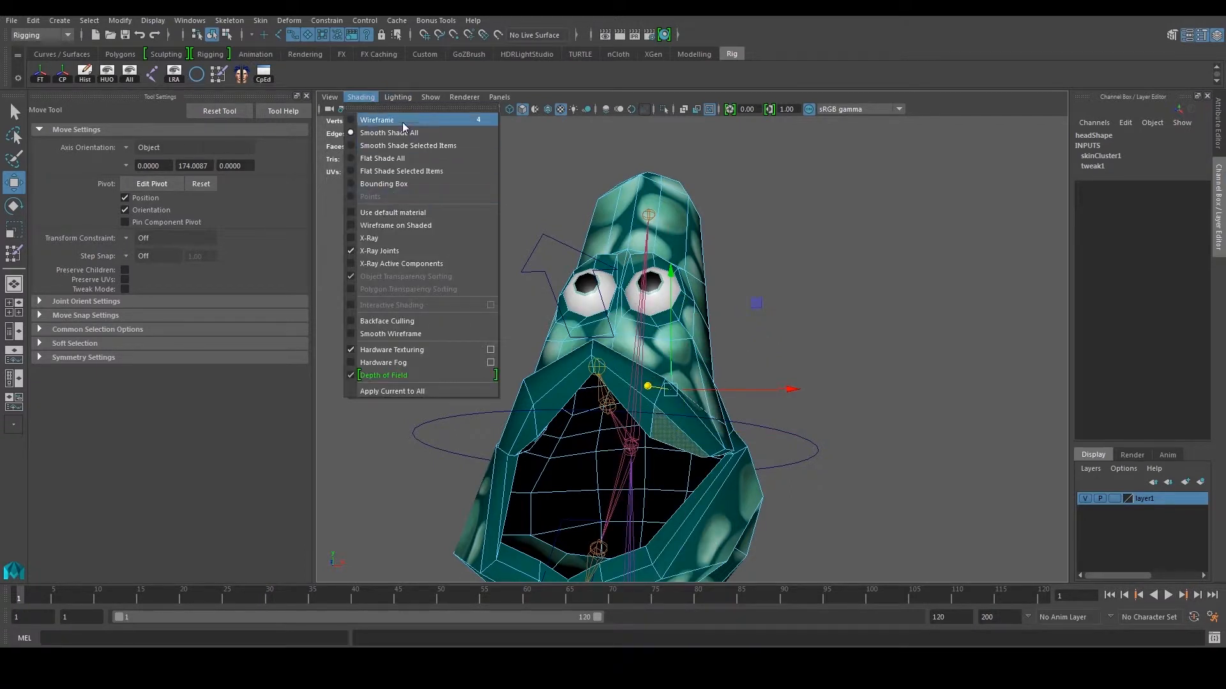
pyautogui.click(431, 97)
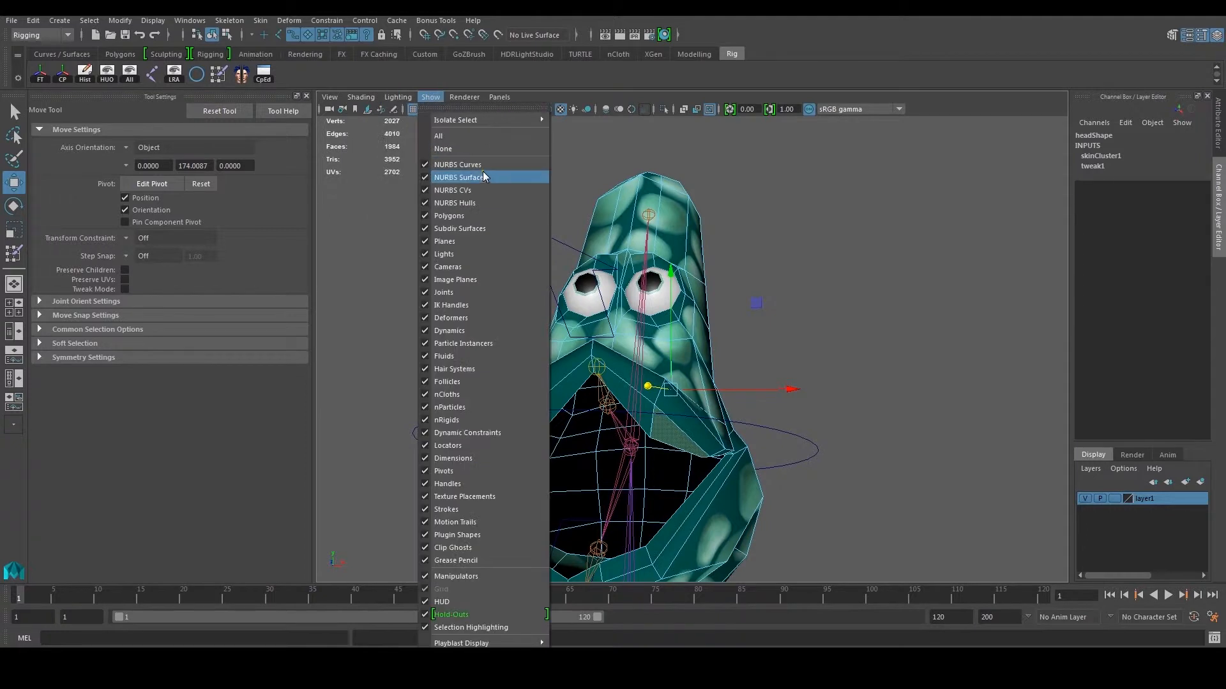
pyautogui.click(474, 292)
# Select the vertices across the upper jaw and snout of the head mesh.
pyautogui.moveTo(620, 359); pyautogui.dragTo(619, 377, button='right')
pyautogui.click(628, 415)
pyautogui.keyDown('alt'); pyautogui.moveTo(643, 396); pyautogui.dragTo(613, 378); pyautogui.keyUp('alt')
pyautogui.hotkey('ctrl', 'z')
pyautogui.moveTo(586, 305); pyautogui.dragTo(659, 455)
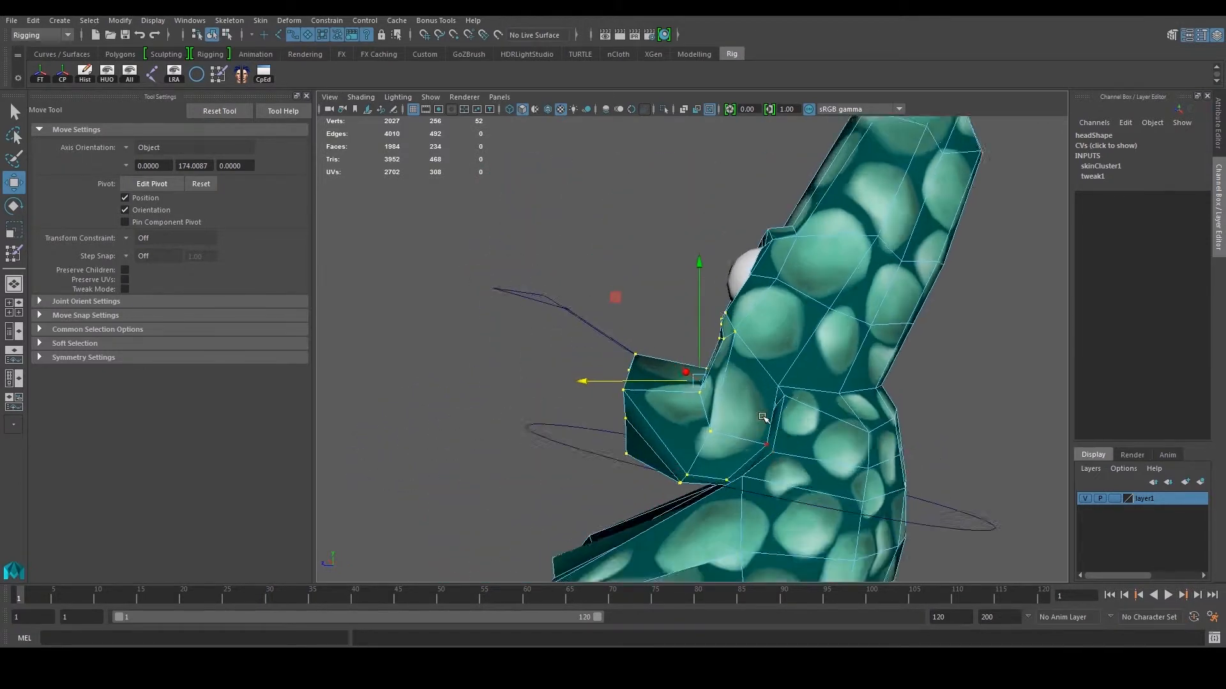
# Add the missed vertices inside the mouth and at the back of the cheek to the upper jaw selection.
pyautogui.scroll(5, 675, 446)
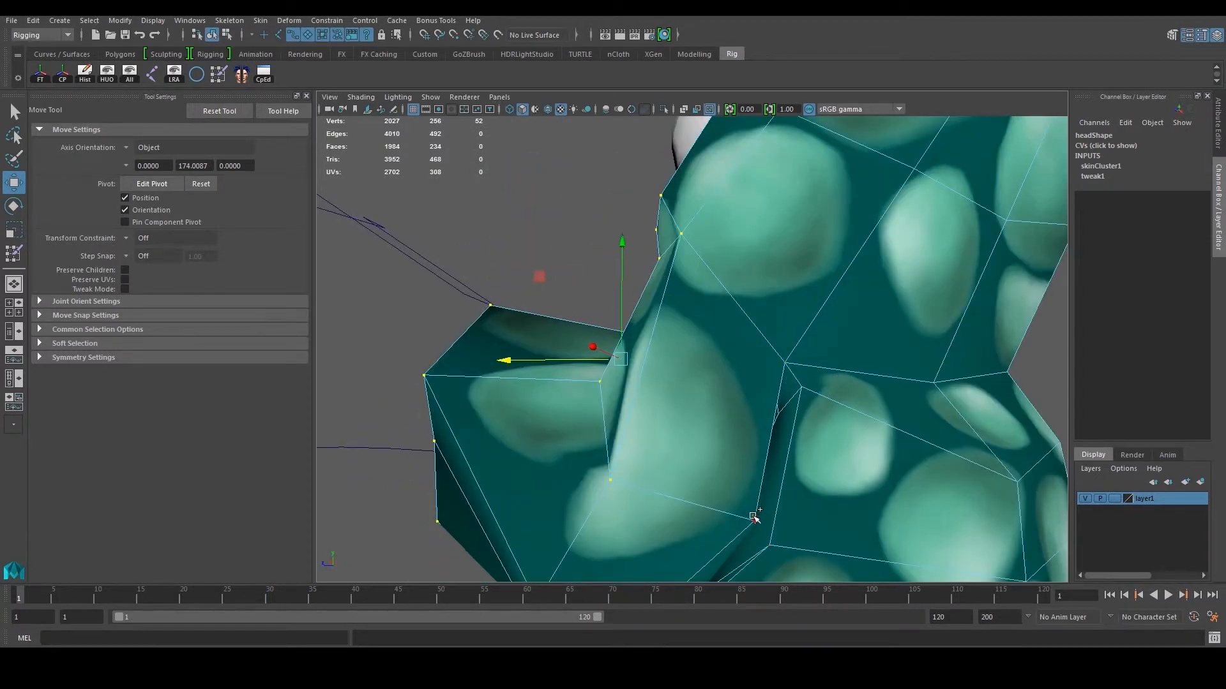
pyautogui.keyDown('alt'); pyautogui.moveTo(752, 488); pyautogui.dragTo(951, 452); pyautogui.keyUp('alt')
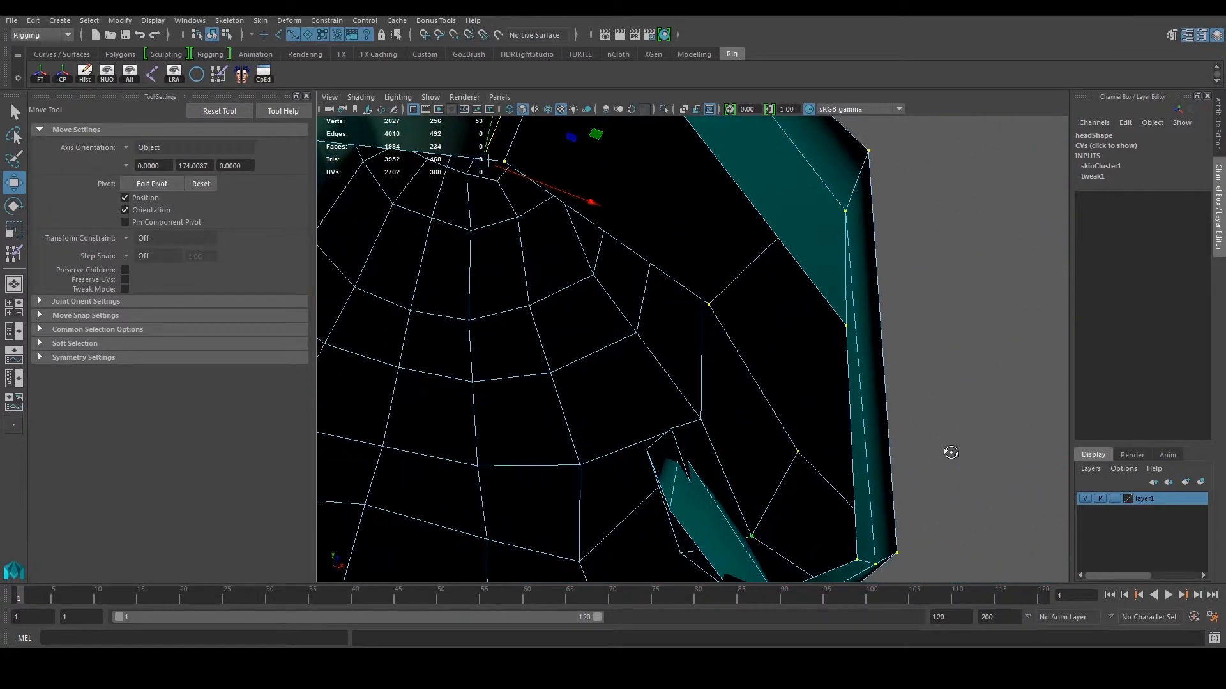
pyautogui.keyDown('shift'); pyautogui.click(682, 509); pyautogui.keyUp('shift')
pyautogui.keyDown('alt'); pyautogui.moveTo(710, 503); pyautogui.dragTo(577, 486); pyautogui.keyUp('alt')
pyautogui.scroll(-8, 736, 504)
pyautogui.keyDown('alt'); pyautogui.moveTo(654, 407); pyautogui.dragTo(611, 455); pyautogui.keyUp('alt')
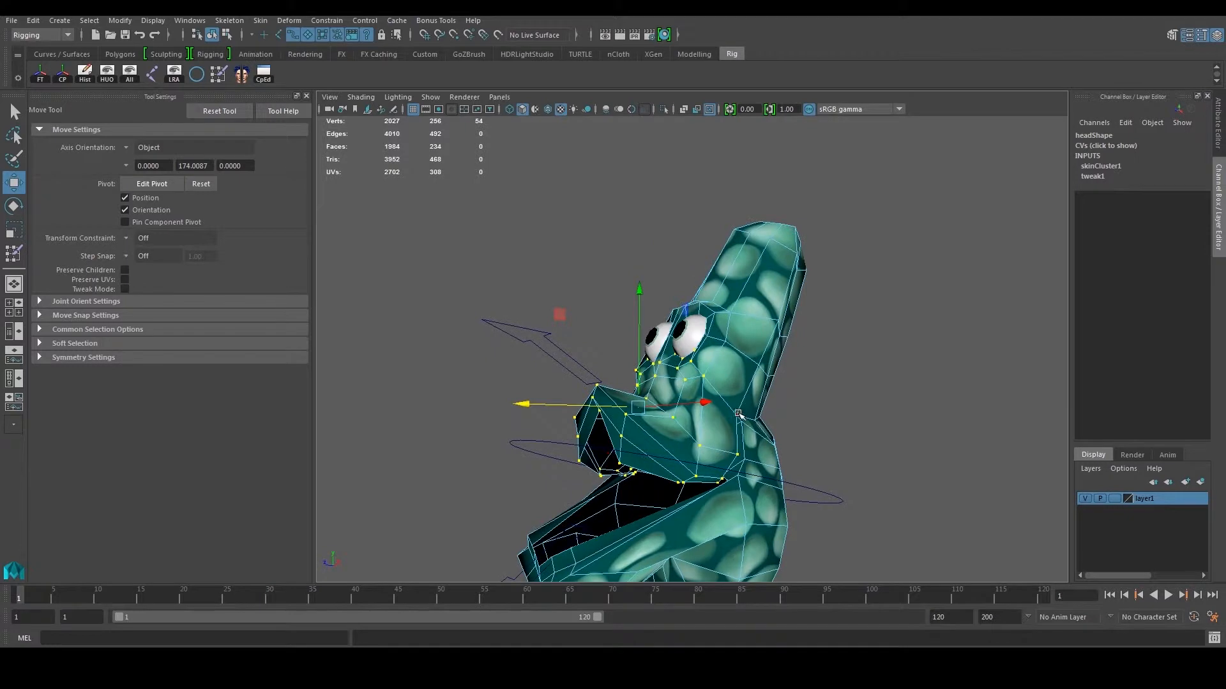
pyautogui.keyDown('alt'); pyautogui.moveTo(735, 402); pyautogui.dragTo(756, 409); pyautogui.keyUp('alt')
pyautogui.keyDown('shift'); pyautogui.click(736, 409); pyautogui.keyUp('shift')
# Open the Component Editor and set the lower_jaw and lower_lip weights of the whole enlarged vertex selection to 0.
pyautogui.click(264, 75)
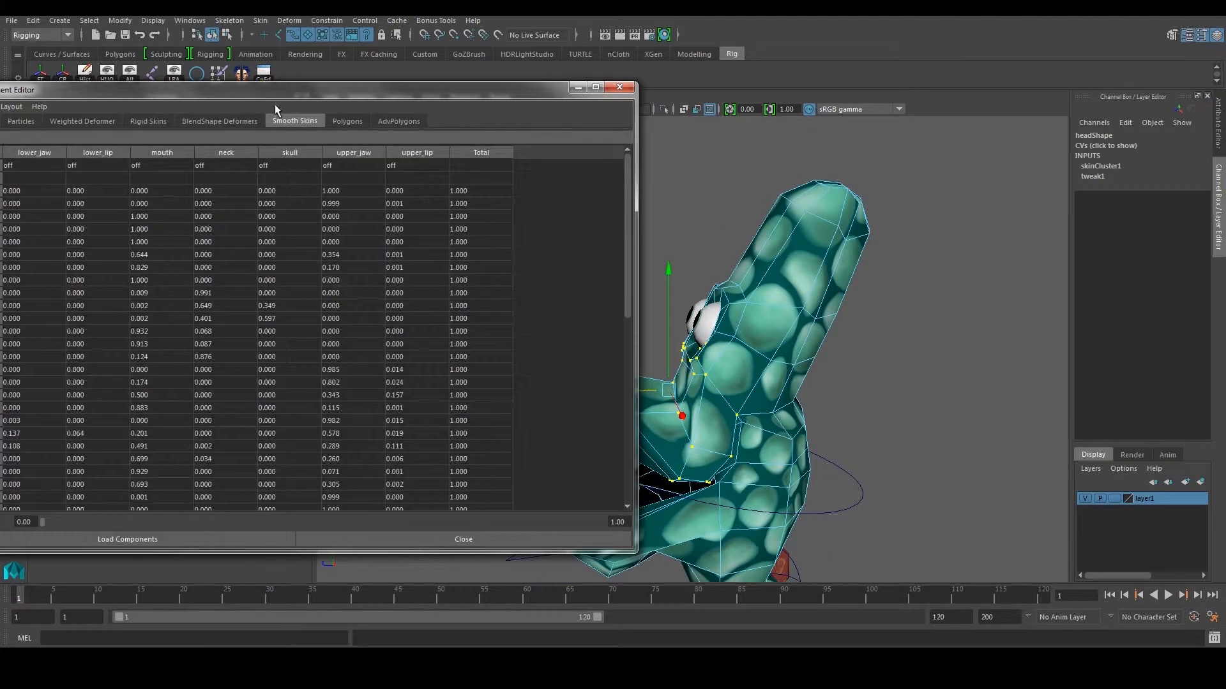
pyautogui.moveTo(282, 108); pyautogui.dragTo(339, 48)
pyautogui.click(69, 141)
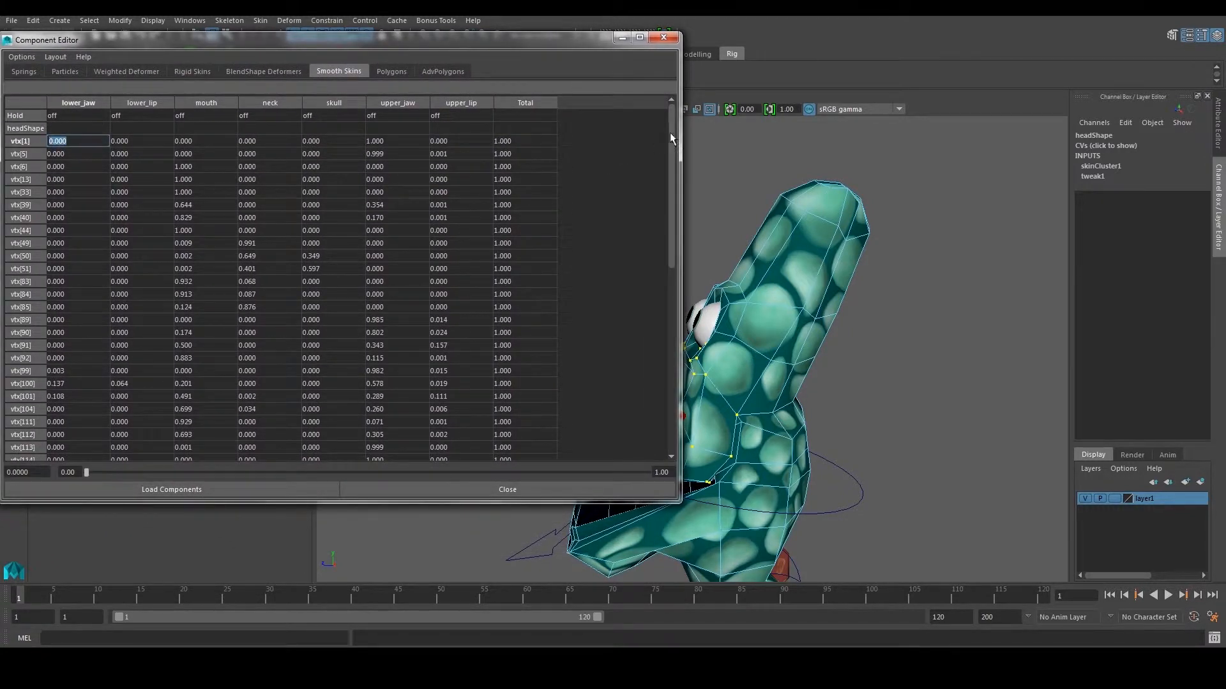
pyautogui.moveTo(670, 135); pyautogui.dragTo(668, 324)
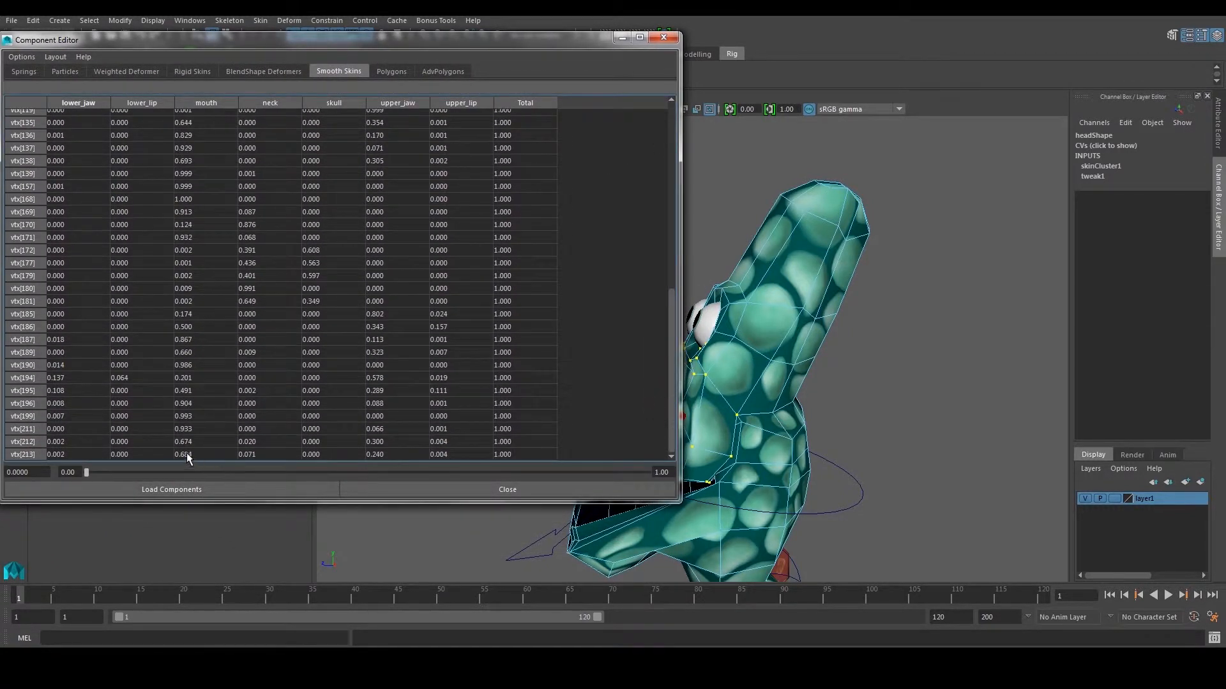
pyautogui.keyDown('shift'); pyautogui.click(129, 453); pyautogui.keyUp('shift')
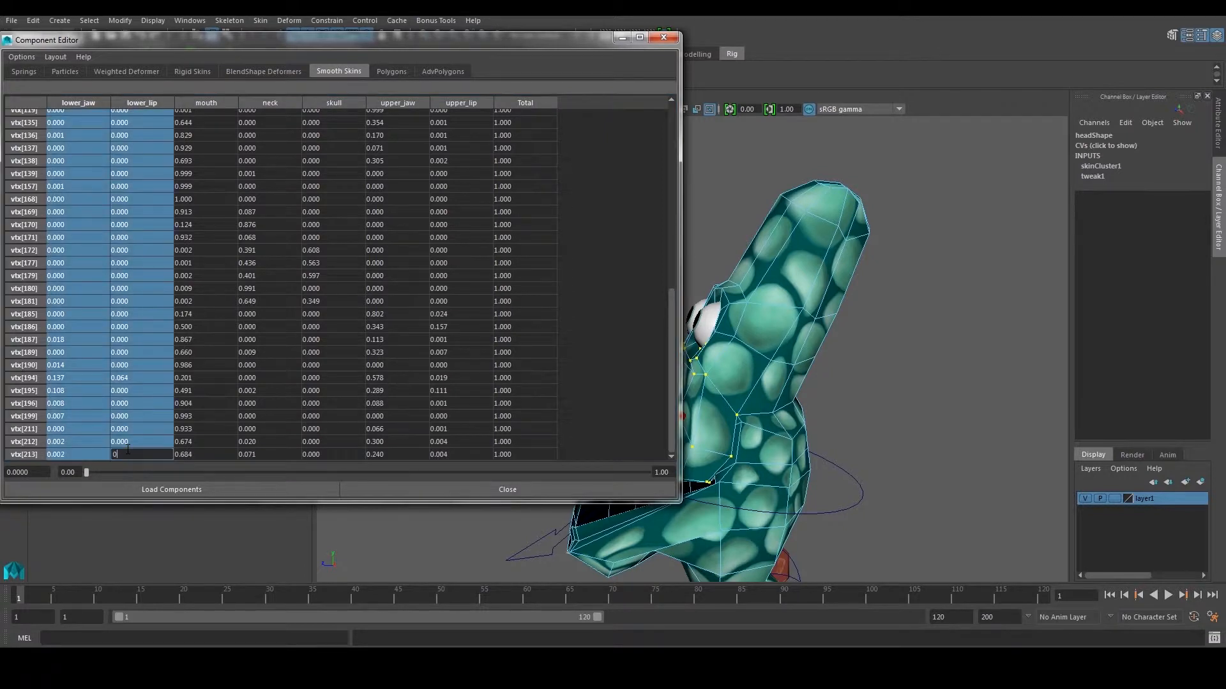
pyautogui.press('Return')
# Set the neck weights of the enlarged upper jaw vertex selection to 0 and close the Component Editor.
pyautogui.click(123, 138)
pyautogui.moveTo(671, 155); pyautogui.dragTo(643, 409)
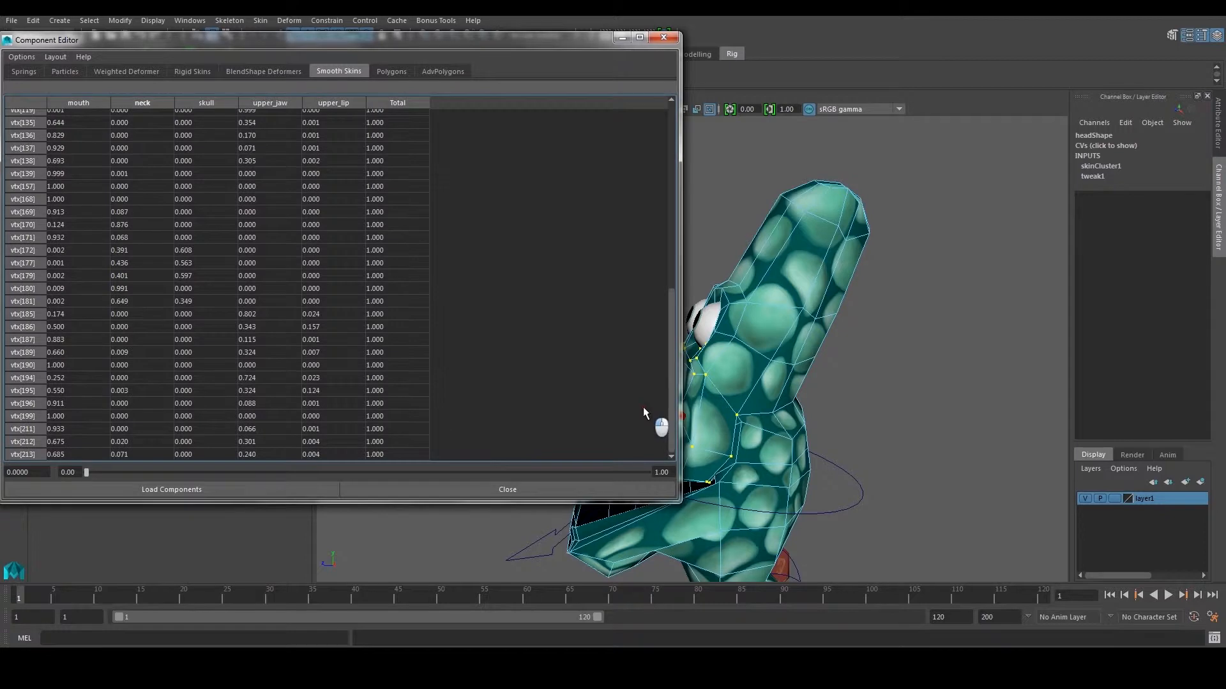
pyautogui.keyDown('shift'); pyautogui.click(120, 453); pyautogui.keyUp('shift')
pyautogui.write('0')
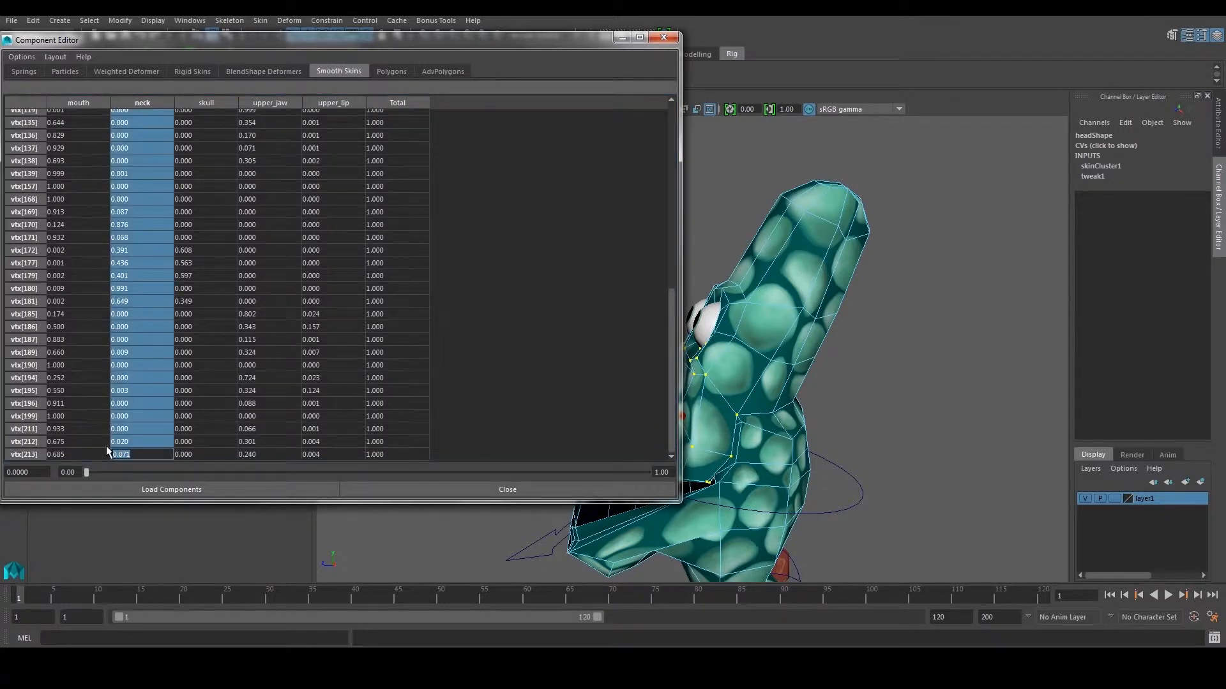
pyautogui.press('Return')
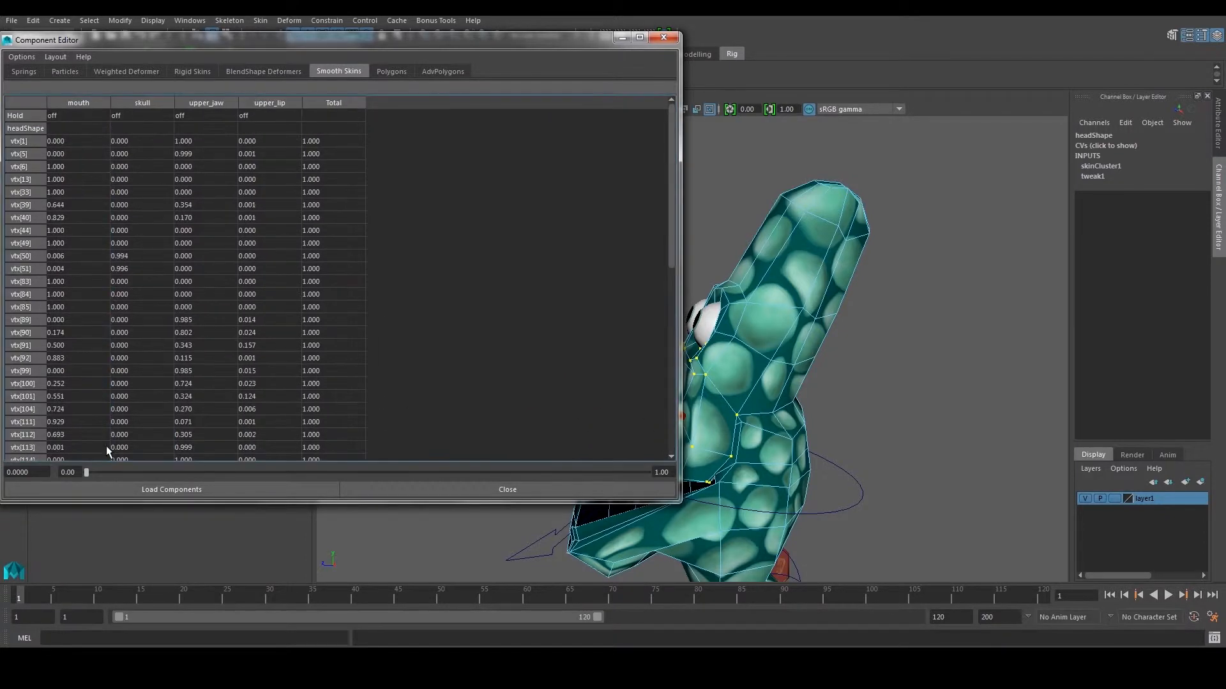
pyautogui.click(663, 37)
# Return to object mode and reset Rotate X to 0 on both the upper jaw and lower jaw controls.
pyautogui.moveTo(830, 252); pyautogui.dragTo(901, 233, button='right')
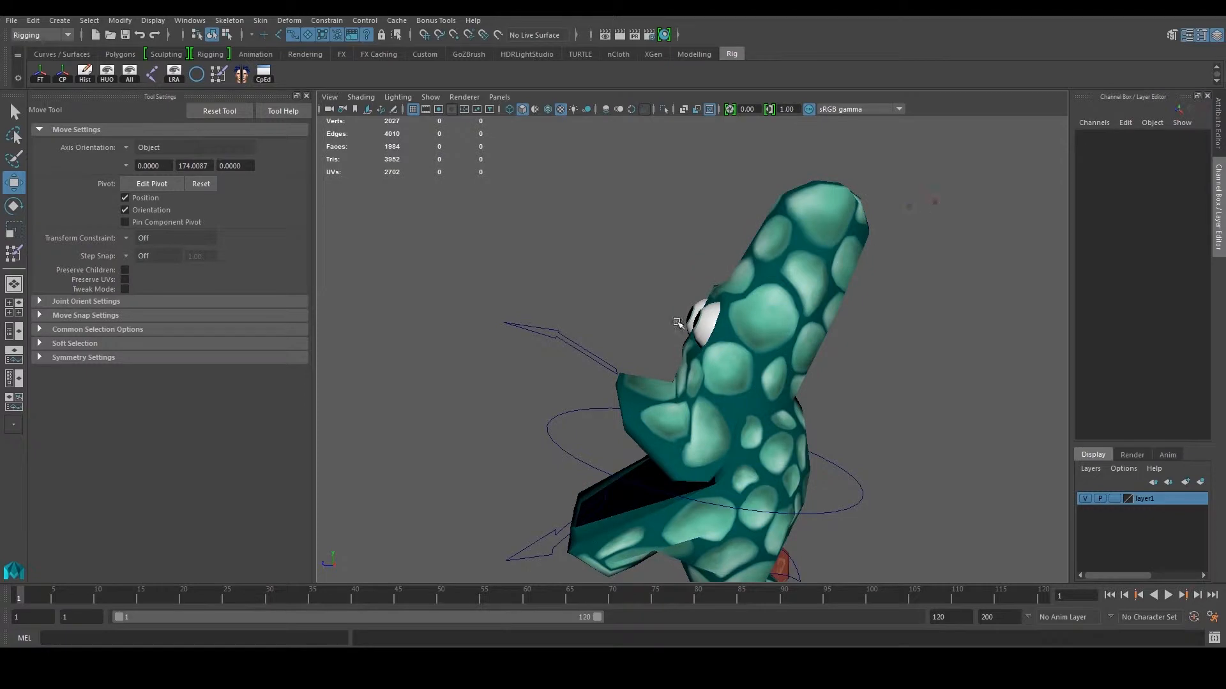
pyautogui.click(566, 332)
pyautogui.scroll(-3, 613, 342)
pyautogui.keyDown('alt'); pyautogui.moveTo(636, 352); pyautogui.dragTo(648, 347); pyautogui.keyUp('alt')
pyautogui.click(1180, 177)
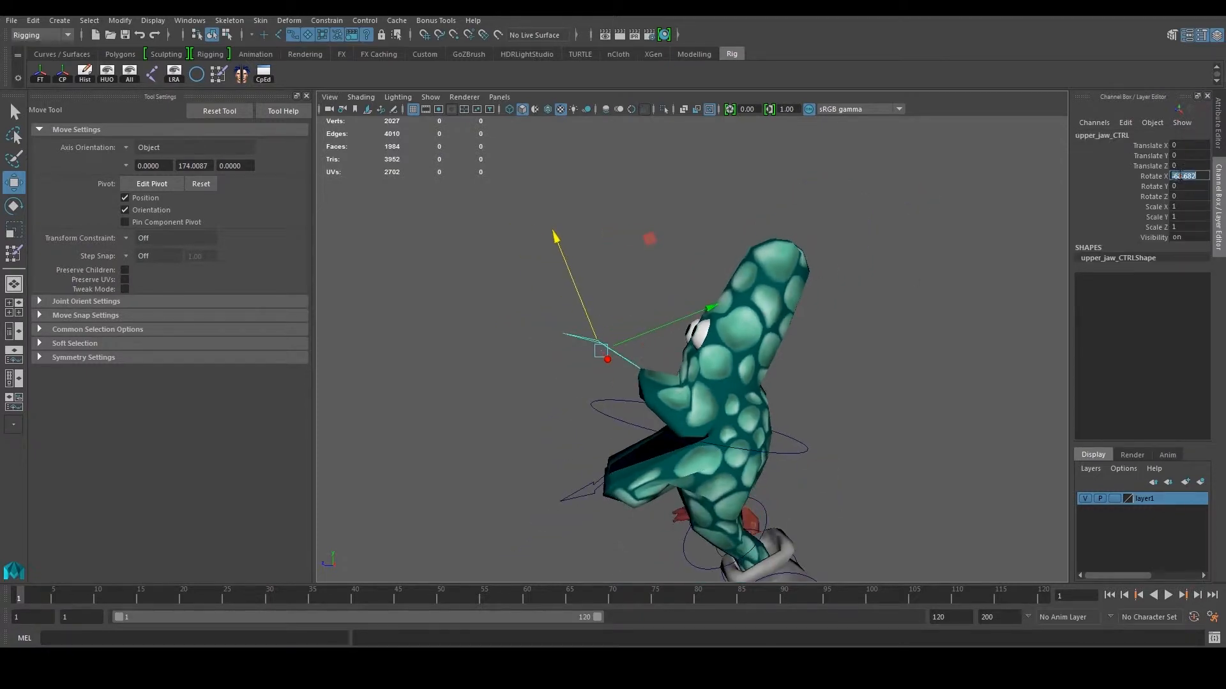
pyautogui.click(567, 496)
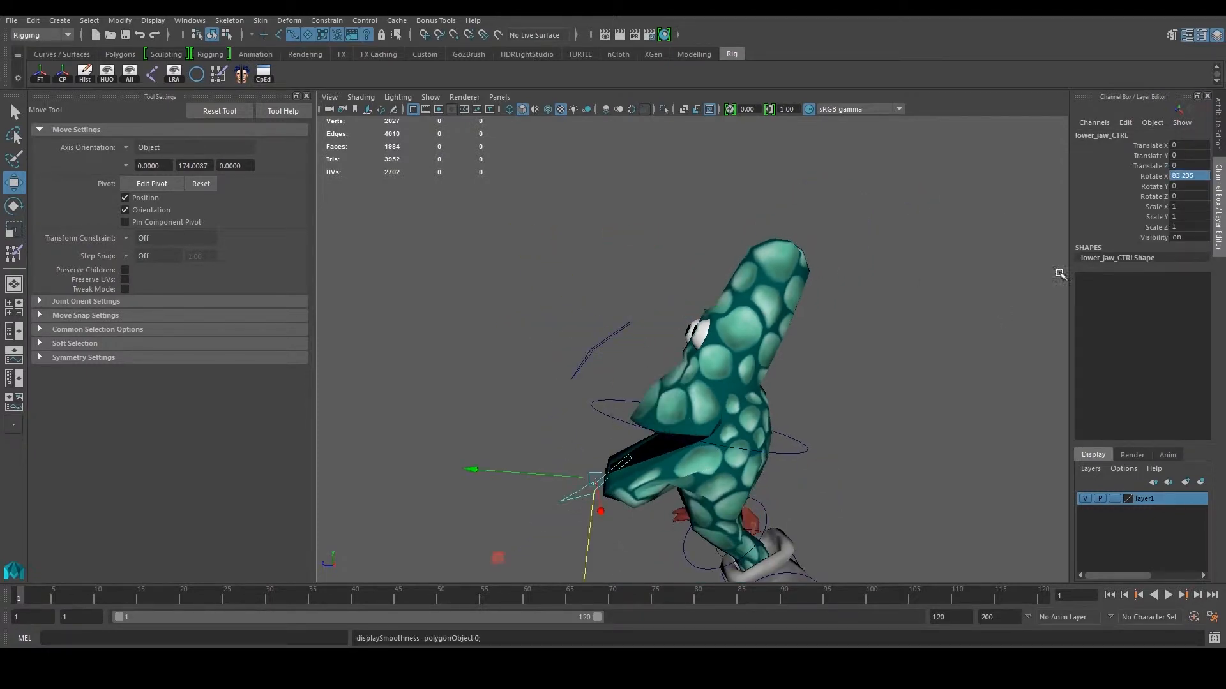
pyautogui.doubleClick(1185, 177)
pyautogui.press('Return')
# Test-rotate the upper jaw control and the lower jaw control about X, undoing each rotation.
pyautogui.moveTo(600, 281); pyautogui.dragTo(672, 345)
pyautogui.press('e')
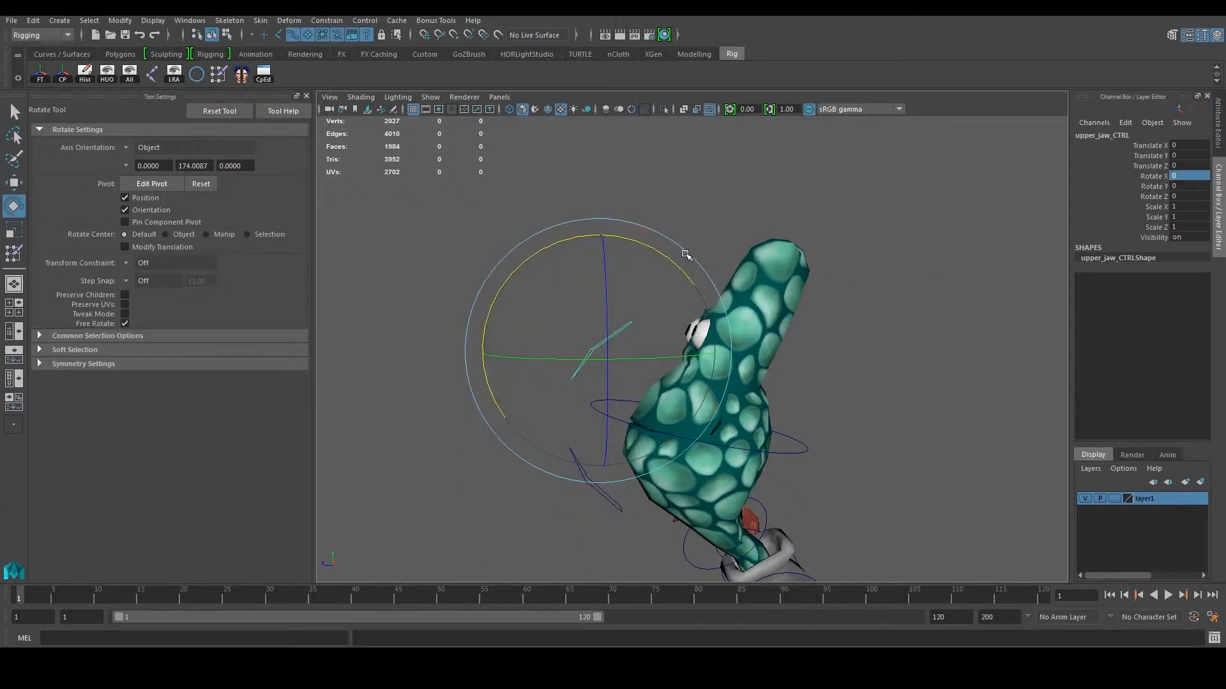
pyautogui.moveTo(676, 262); pyautogui.dragTo(808, 349)
pyautogui.hotkey('ctrl', 'z')
pyautogui.moveTo(595, 520); pyautogui.dragTo(628, 477)
pyautogui.moveTo(540, 378); pyautogui.dragTo(533, 470)
pyautogui.hotkey('ctrl', 'z')
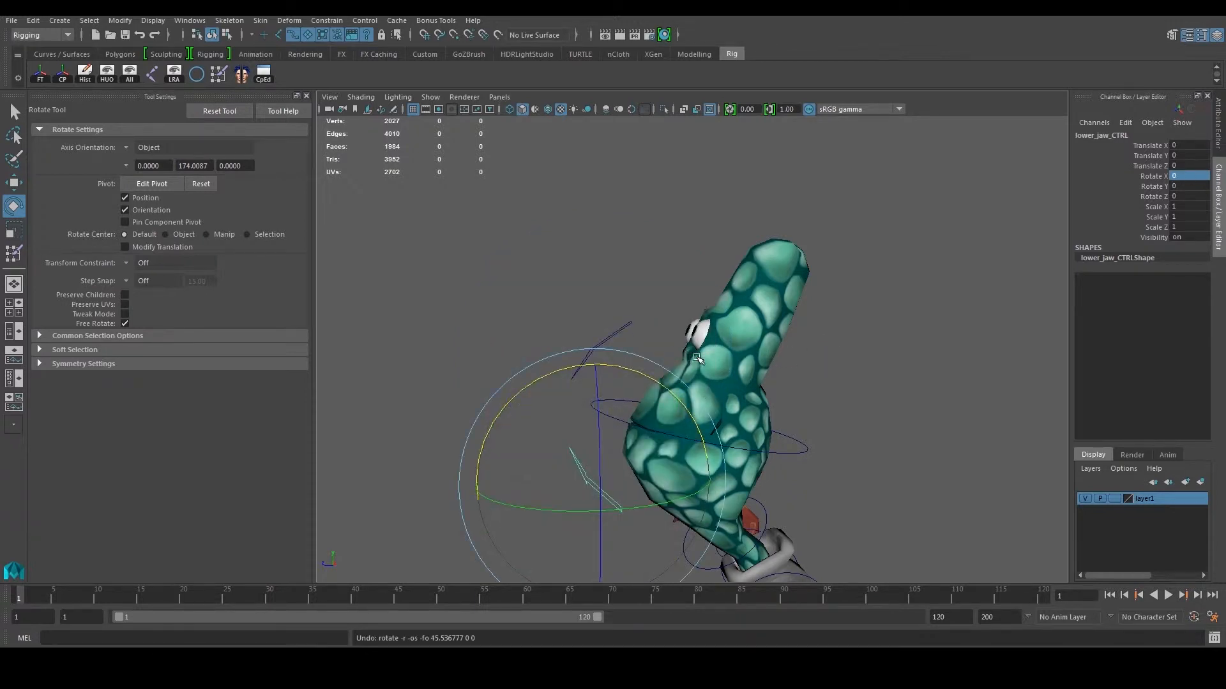
# Test-rotate the head control about Z to check the head's deformation, and undo the rotation.
pyautogui.keyDown('alt'); pyautogui.moveTo(697, 369); pyautogui.dragTo(827, 357); pyautogui.keyUp('alt')
pyautogui.click(792, 414)
pyautogui.keyDown('alt'); pyautogui.moveTo(793, 450); pyautogui.dragTo(766, 454); pyautogui.keyUp('alt')
pyautogui.moveTo(752, 428); pyautogui.dragTo(783, 461)
pyautogui.keyDown('alt'); pyautogui.moveTo(808, 441); pyautogui.dragTo(742, 383); pyautogui.keyUp('alt')
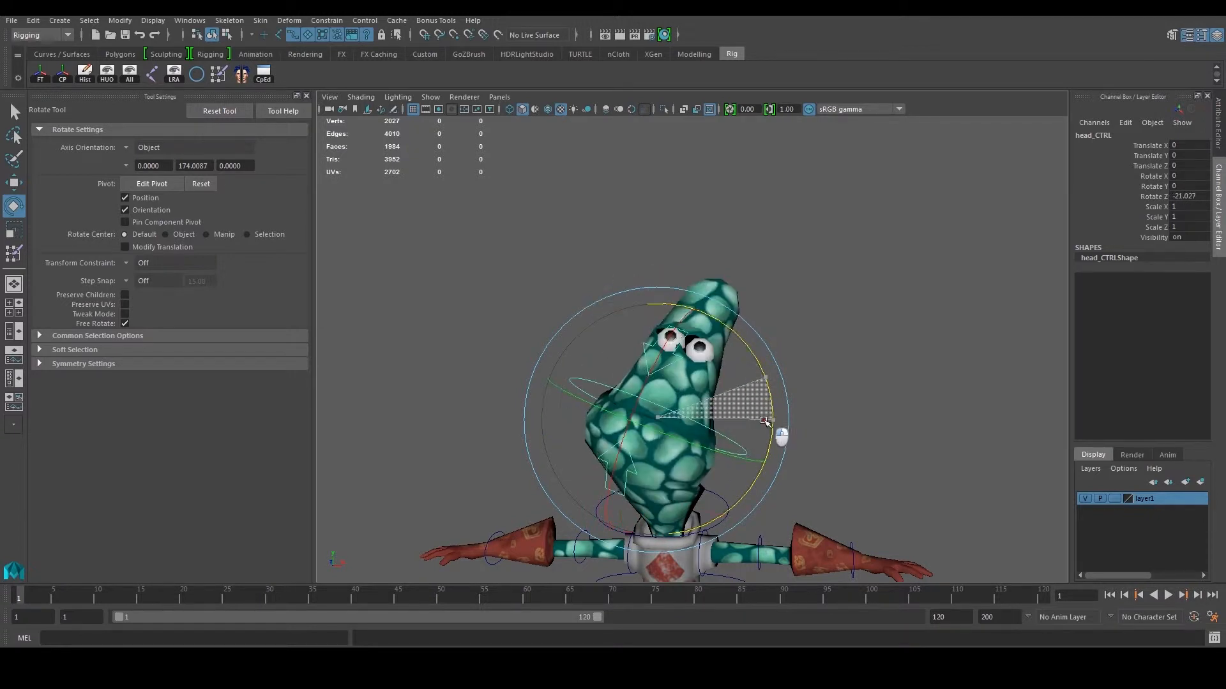
pyautogui.hotkey('ctrl', 'z')
pyautogui.scroll(5, 766, 345)
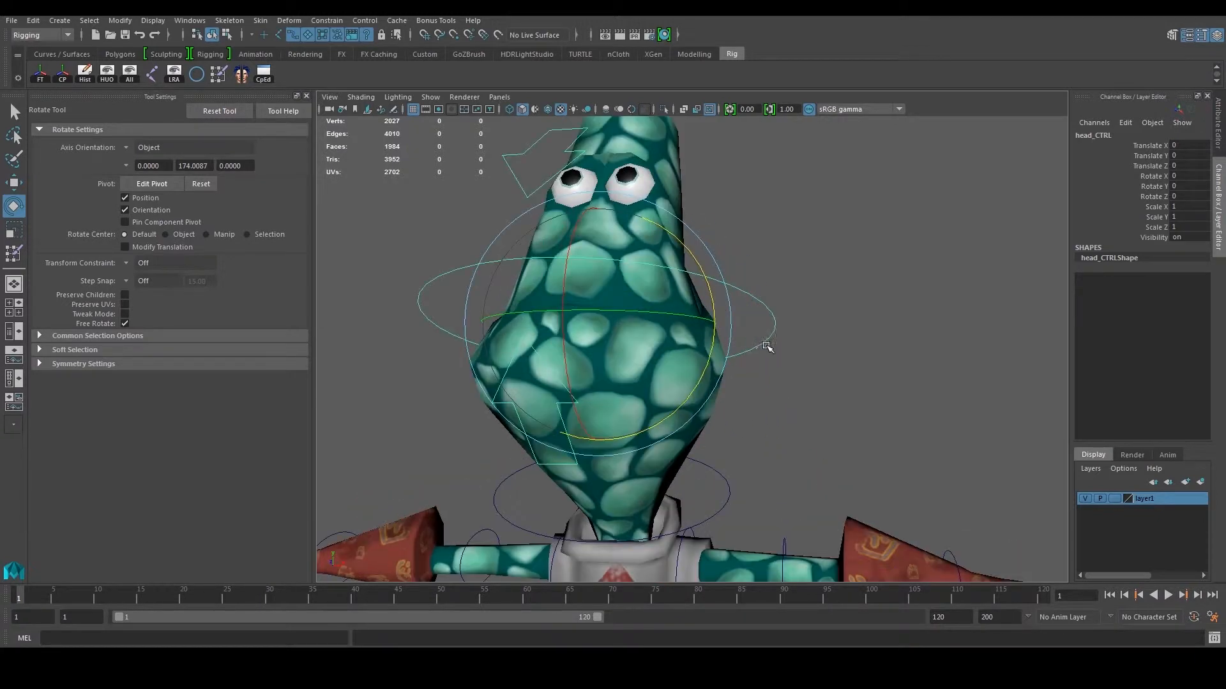
# Switch the head mesh to vertex mode and select the vertices around the lower jaw, leaving out those at the neck base.
pyautogui.keyDown('alt'); pyautogui.moveTo(727, 360); pyautogui.dragTo(746, 441); pyautogui.keyUp('alt')
pyautogui.click(731, 426)
pyautogui.press('w')
pyautogui.rightClick(748, 459)
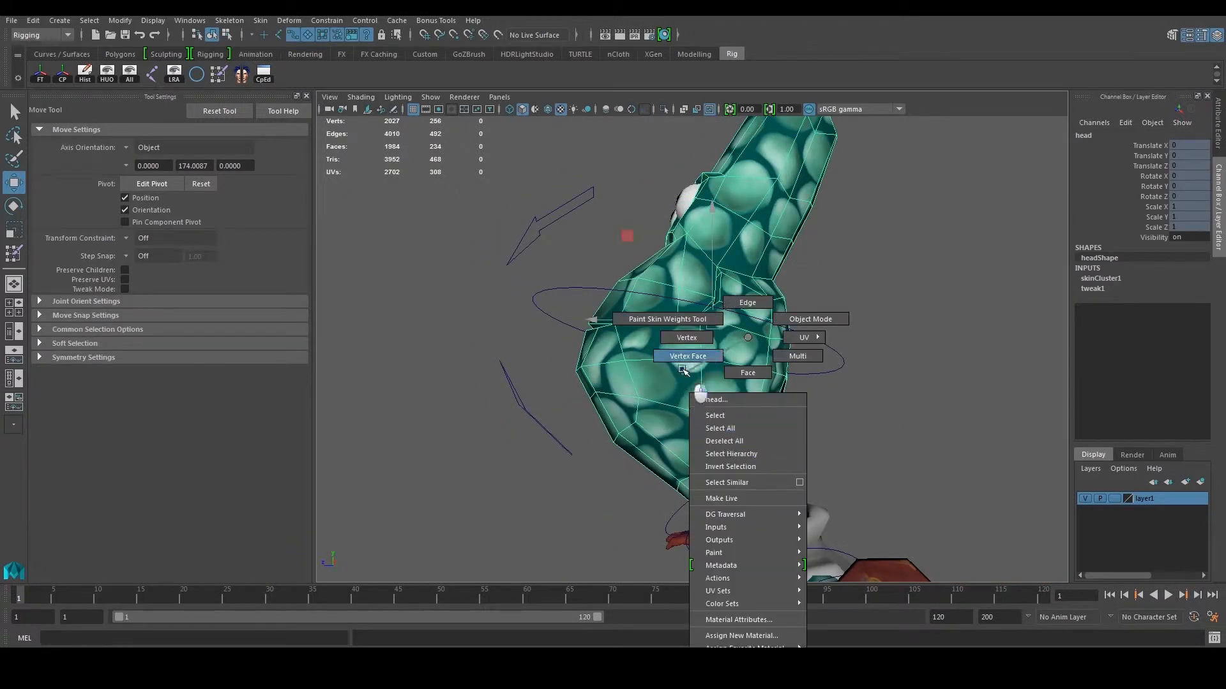
pyautogui.click(682, 340)
pyautogui.keyDown('alt'); pyautogui.moveTo(686, 347); pyautogui.dragTo(704, 359); pyautogui.keyUp('alt')
pyautogui.keyDown('alt'); pyautogui.moveTo(690, 431); pyautogui.dragTo(625, 438); pyautogui.keyUp('alt')
pyautogui.moveTo(818, 387); pyautogui.dragTo(752, 397)
pyautogui.keyDown('ctrl'); pyautogui.moveTo(684, 561); pyautogui.dragTo(918, 500); pyautogui.keyUp('ctrl')
pyautogui.keyDown('alt'); pyautogui.moveTo(912, 501); pyautogui.dragTo(464, 511); pyautogui.keyUp('alt')
pyautogui.keyDown('alt'); pyautogui.moveTo(754, 354); pyautogui.dragTo(707, 356); pyautogui.keyUp('alt')
# Set the back and collar_bone smooth skin weights of the selected lower jaw vertices to 0 in the Component Editor.
pyautogui.click(191, 22)
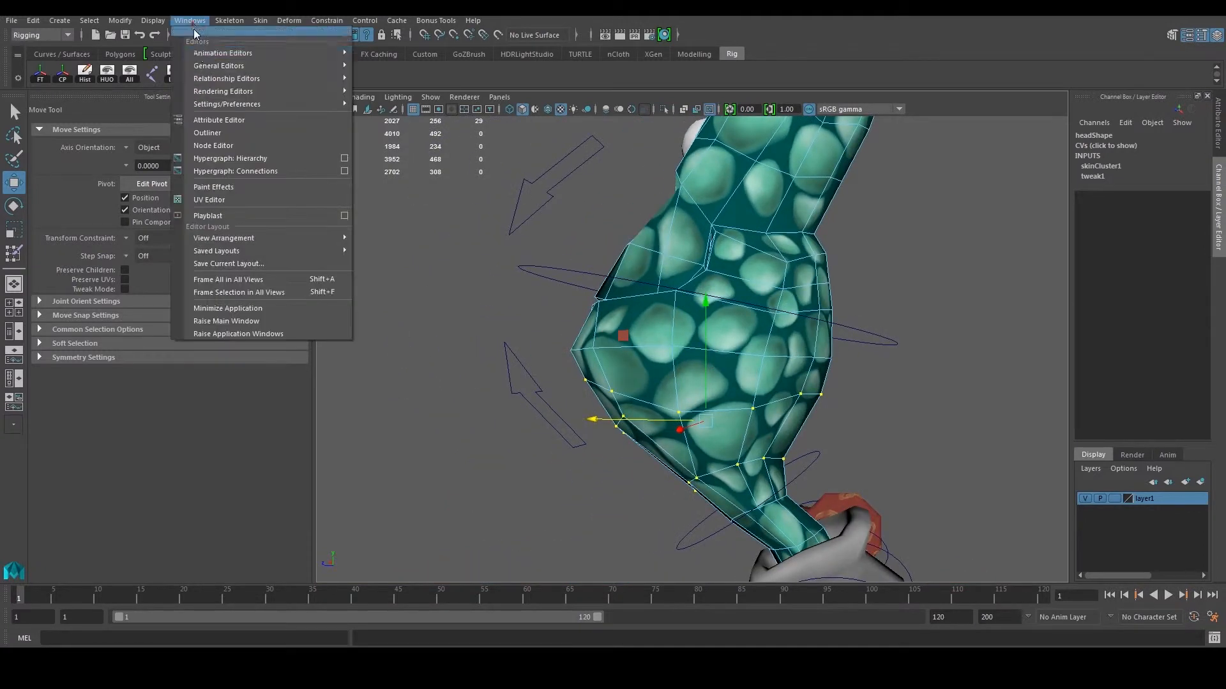
pyautogui.moveTo(214, 66)
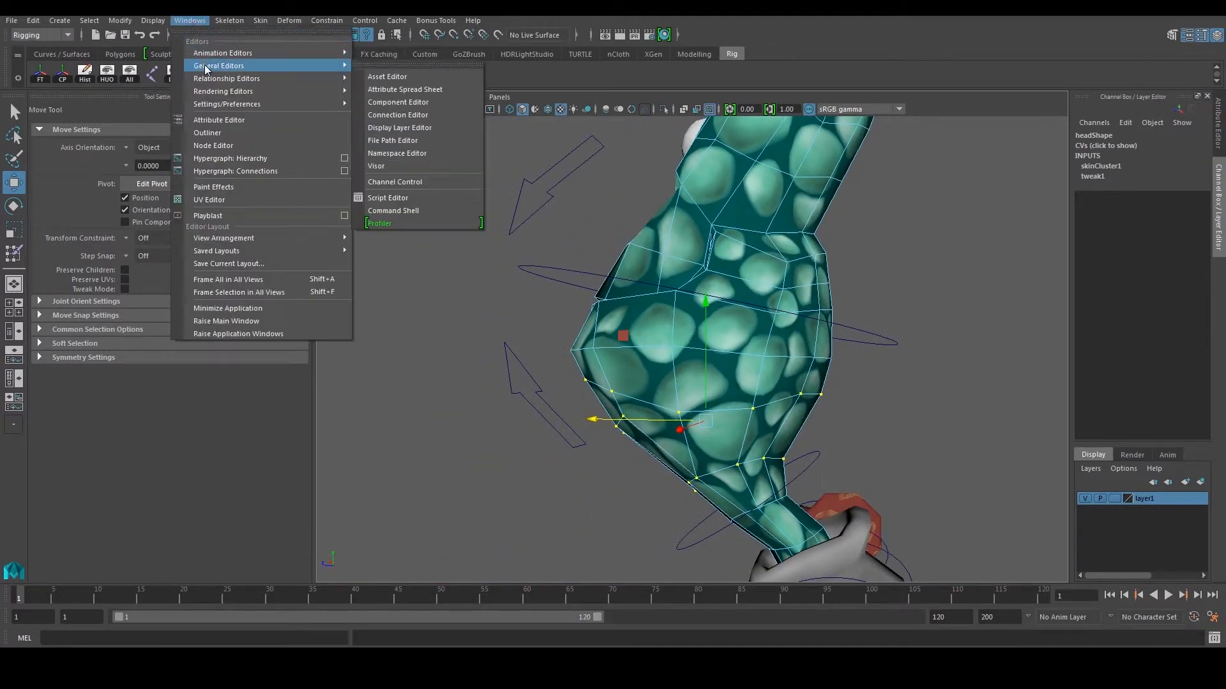
pyautogui.click(533, 67)
pyautogui.click(271, 74)
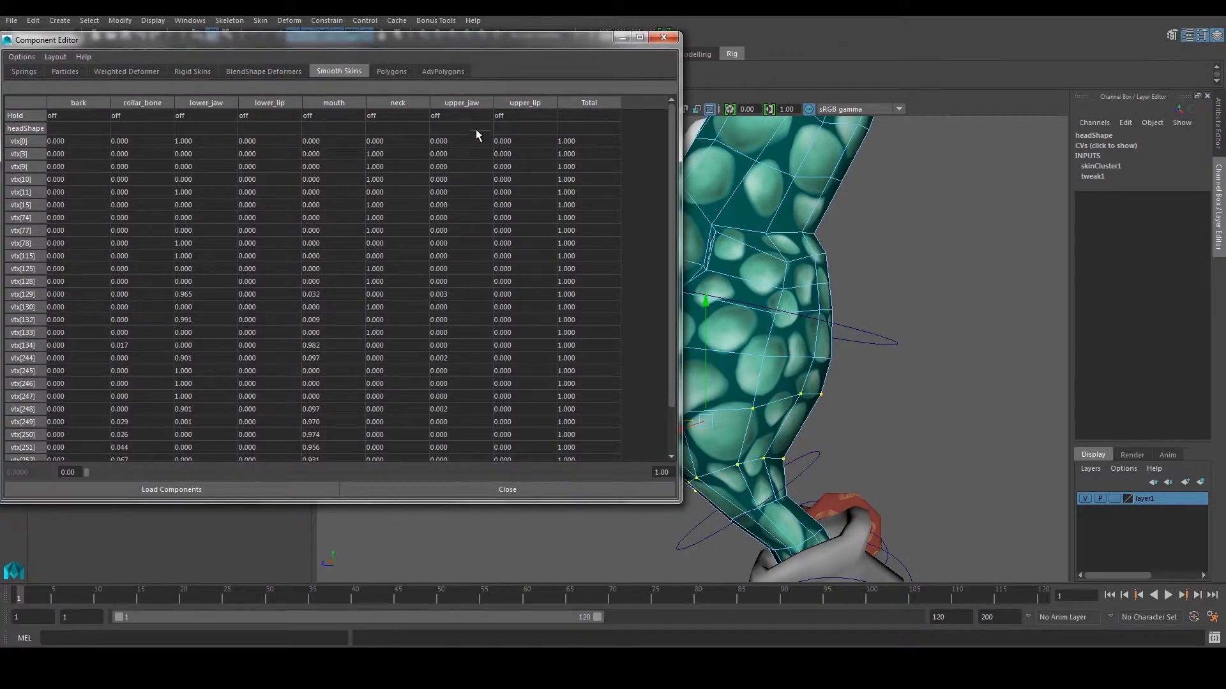
pyautogui.moveTo(481, 42); pyautogui.dragTo(517, 46)
pyautogui.click(167, 148)
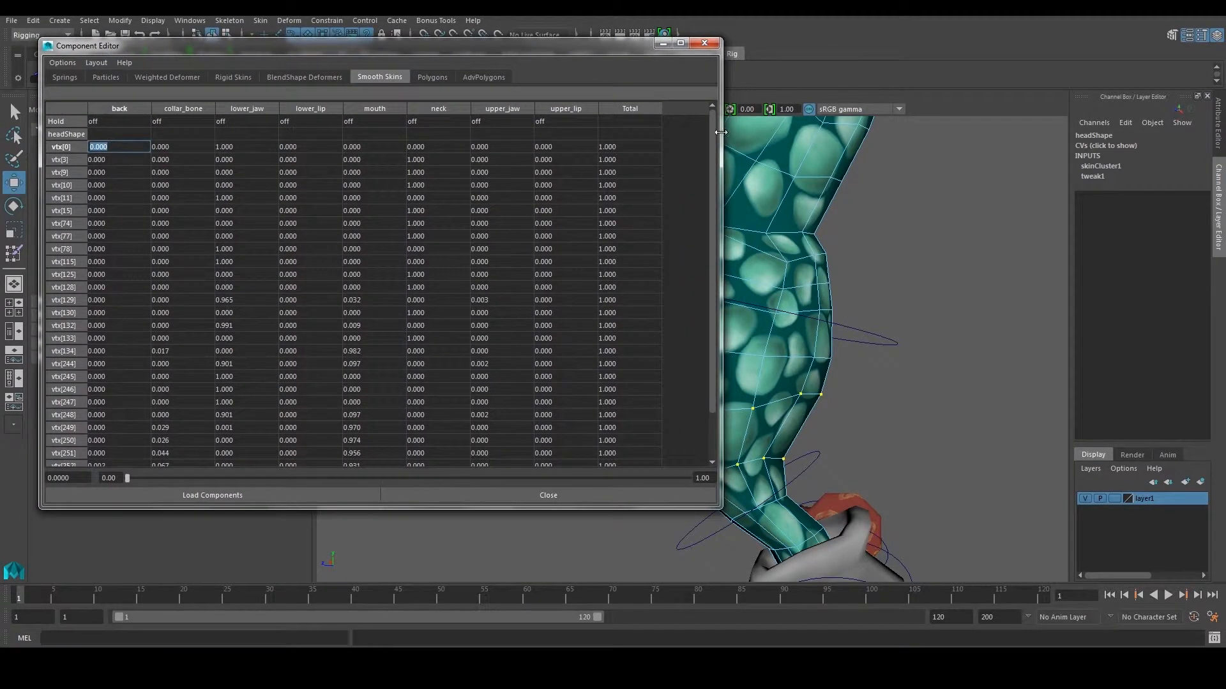
pyautogui.scroll(-2, 706, 215)
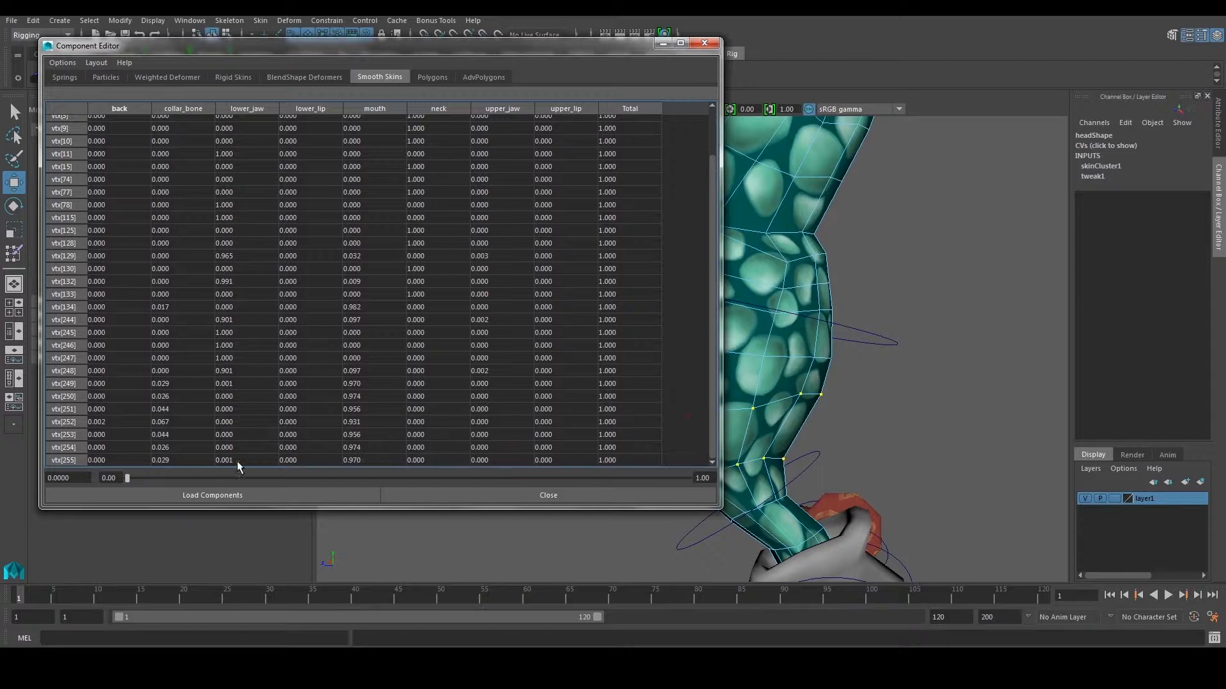
pyautogui.keyDown('shift'); pyautogui.click(187, 458); pyautogui.keyUp('shift')
pyautogui.write('0')
pyautogui.press('Return')
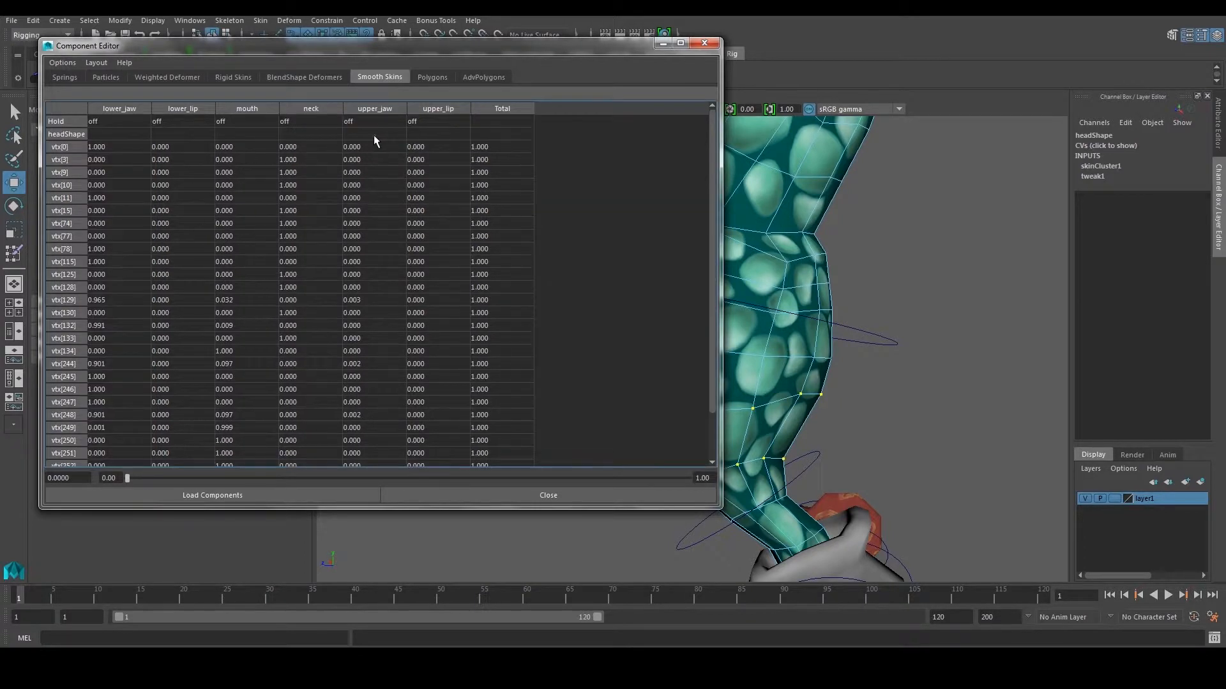
# Close the weight table and reselect the head mesh in vertex mode with all of its vertices selected.
pyautogui.click(704, 43)
pyautogui.moveTo(753, 248); pyautogui.dragTo(817, 230, button='right')
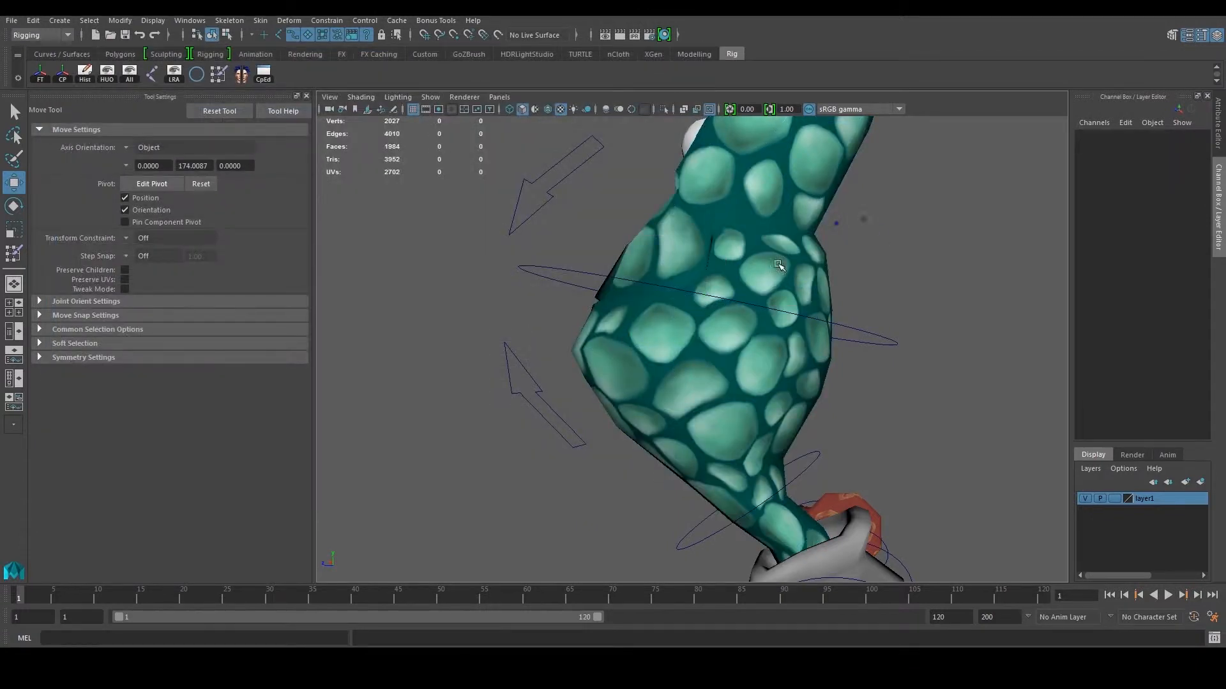
pyautogui.click(759, 268)
pyautogui.scroll(-4, 759, 268)
pyautogui.scroll(-2, 760, 268)
pyautogui.keyDown('alt'); pyautogui.moveTo(759, 268); pyautogui.dragTo(896, 289); pyautogui.keyUp('alt')
pyautogui.moveTo(670, 212); pyautogui.dragTo(604, 205, button='right')
pyautogui.scroll(-3, 604, 205)
pyautogui.moveTo(519, 183); pyautogui.dragTo(801, 460)
pyautogui.scroll(3, 802, 459)
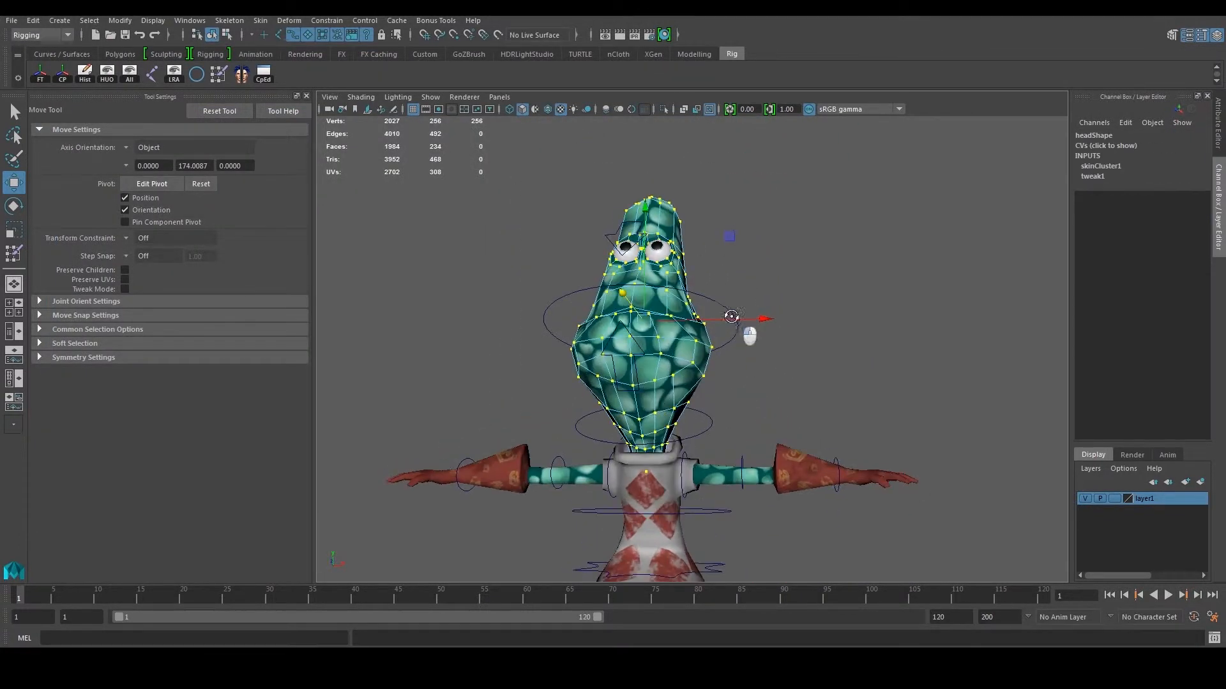
# Set the back and collar_bone smooth skin weights of all head vertices to 0.
pyautogui.click(262, 73)
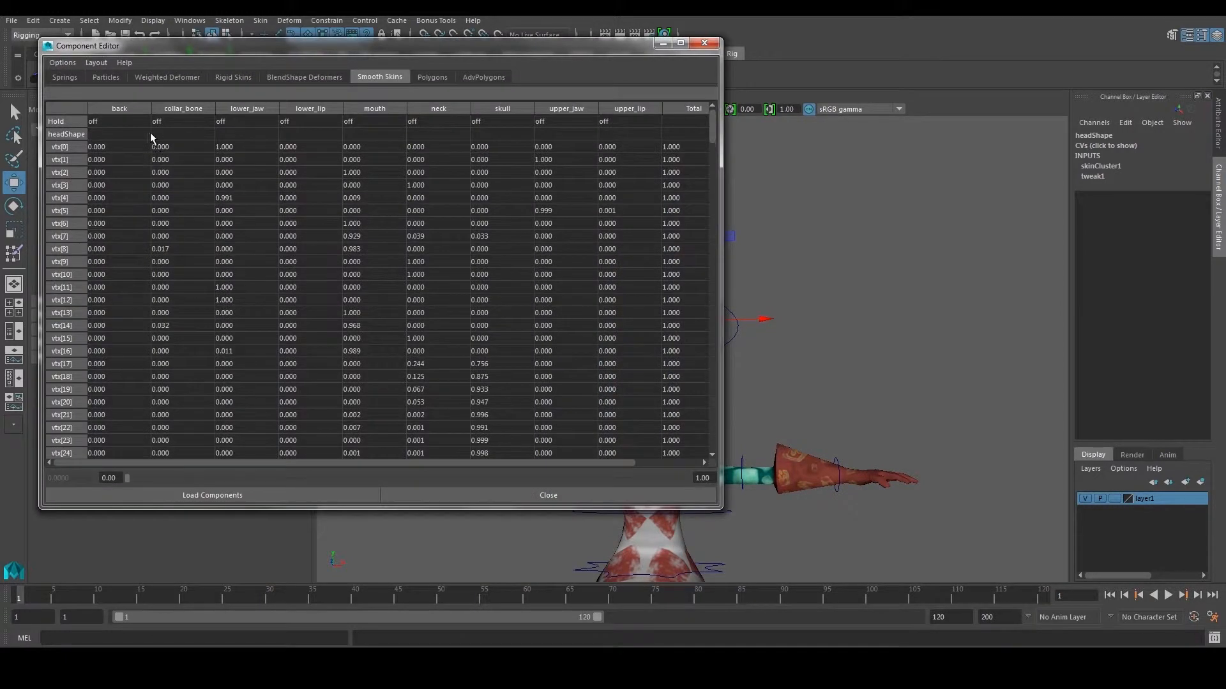
pyautogui.click(113, 146)
pyautogui.moveTo(712, 137); pyautogui.dragTo(705, 441)
pyautogui.keyDown('shift'); pyautogui.click(170, 452); pyautogui.keyUp('shift')
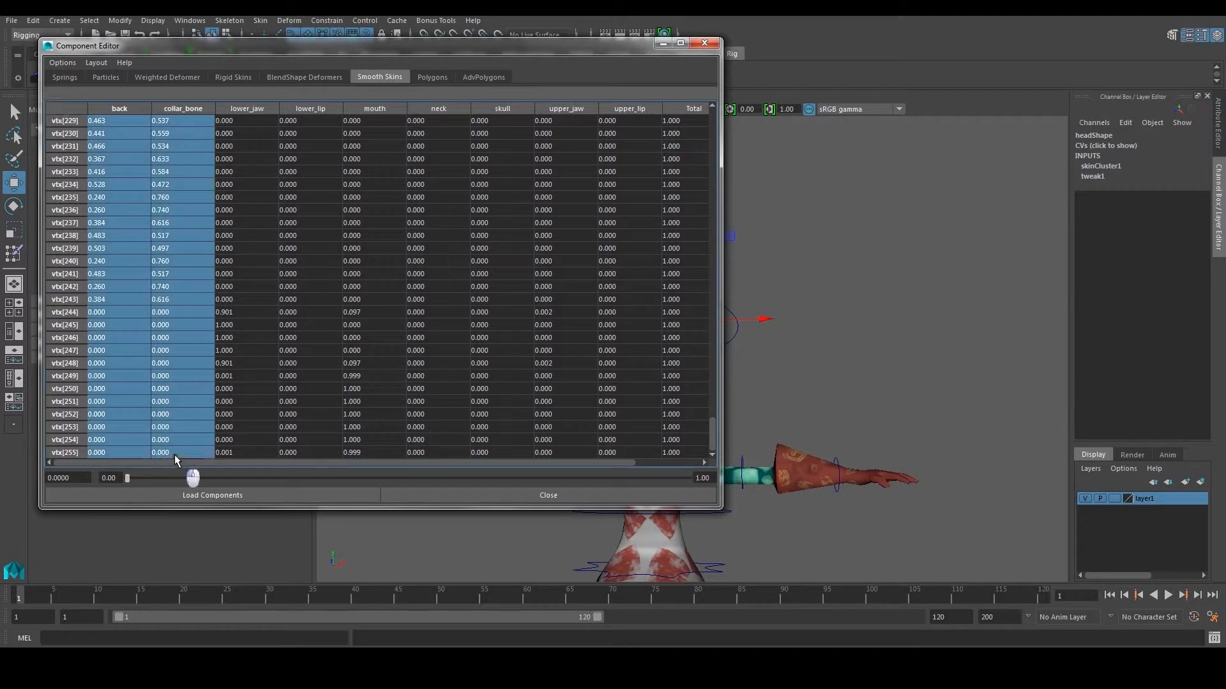
pyautogui.write('0')
pyautogui.press('Return')
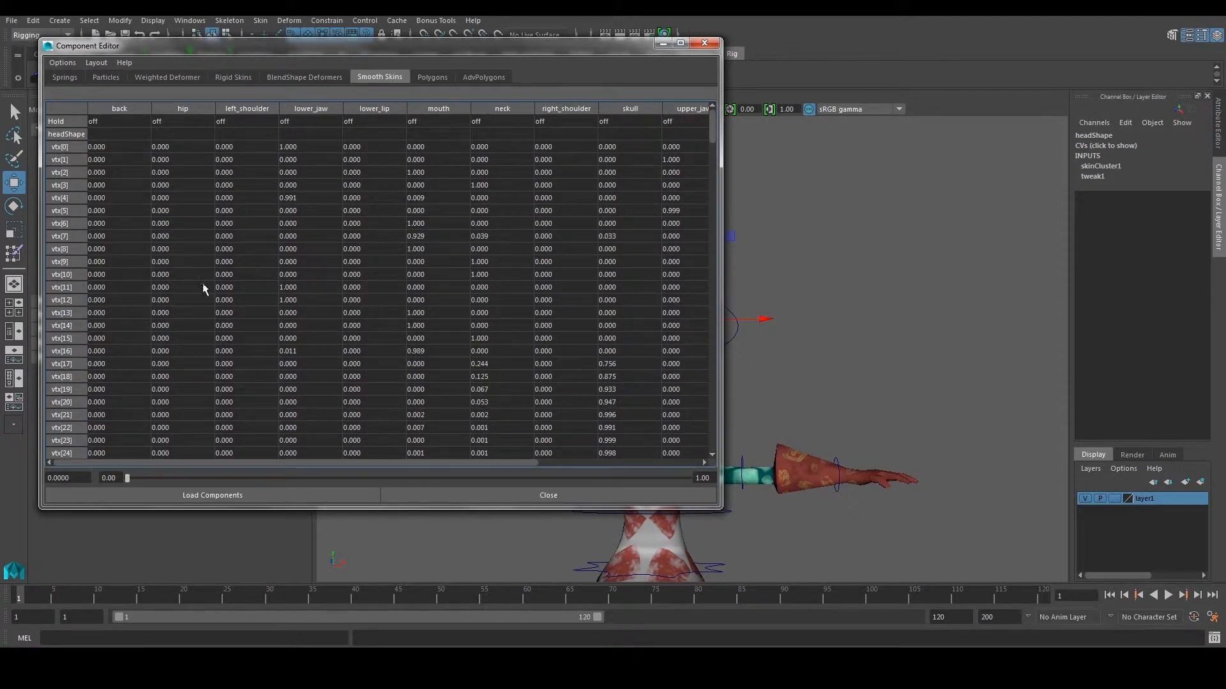
# Set the hip joint's weight to 0 for all head vertices.
pyautogui.moveTo(289, 463)
pyautogui.mouseDown()
pyautogui.moveTo(514, 461)
pyautogui.moveTo(300, 466)
pyautogui.mouseUp()
pyautogui.click(170, 146)
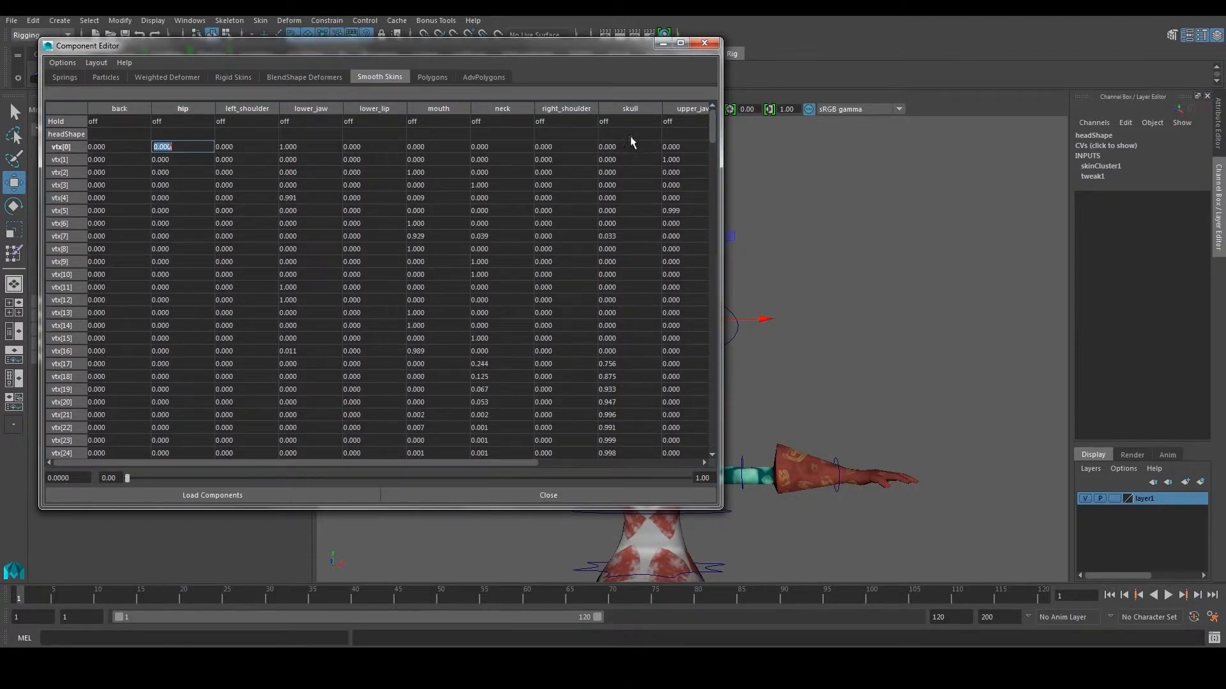
pyautogui.moveTo(713, 126); pyautogui.dragTo(700, 471)
pyautogui.keyDown('shift'); pyautogui.click(175, 453); pyautogui.keyUp('shift')
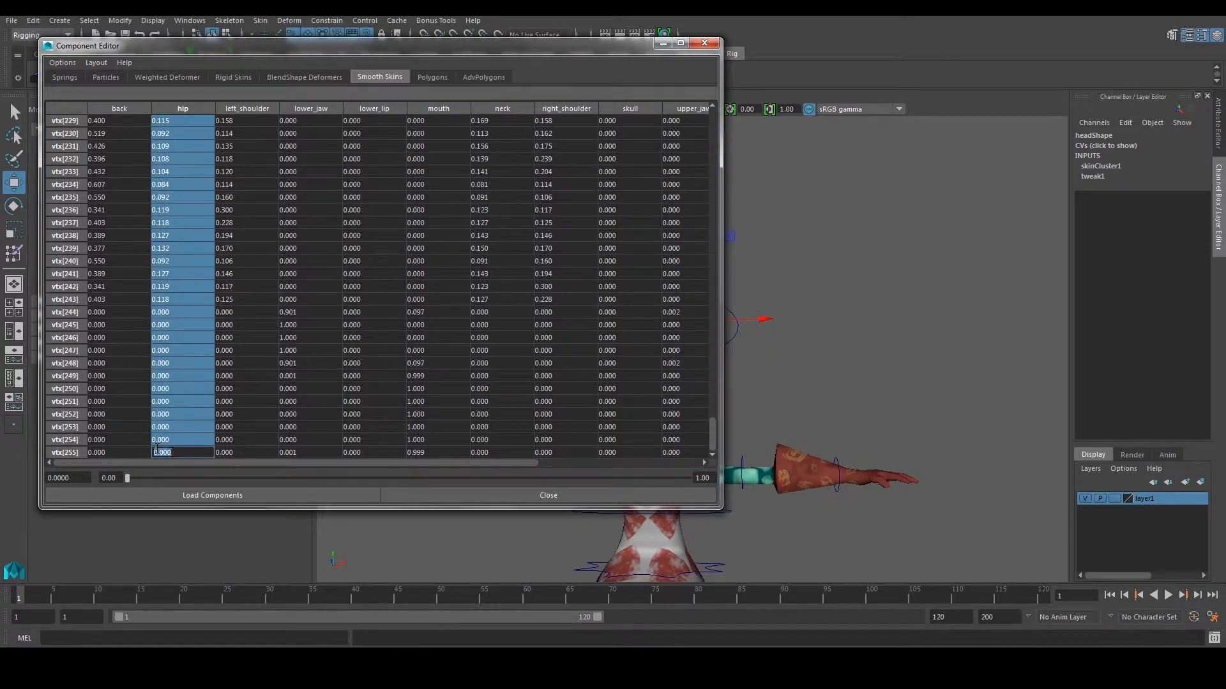
pyautogui.write('0')
pyautogui.press('Return')
# Set the back joint's weight to 0 again for all head vertices.
pyautogui.click(109, 146)
pyautogui.moveTo(713, 128); pyautogui.dragTo(712, 434)
pyautogui.keyDown('shift'); pyautogui.click(110, 453); pyautogui.keyUp('shift')
pyautogui.write('0')
pyautogui.press('Return')
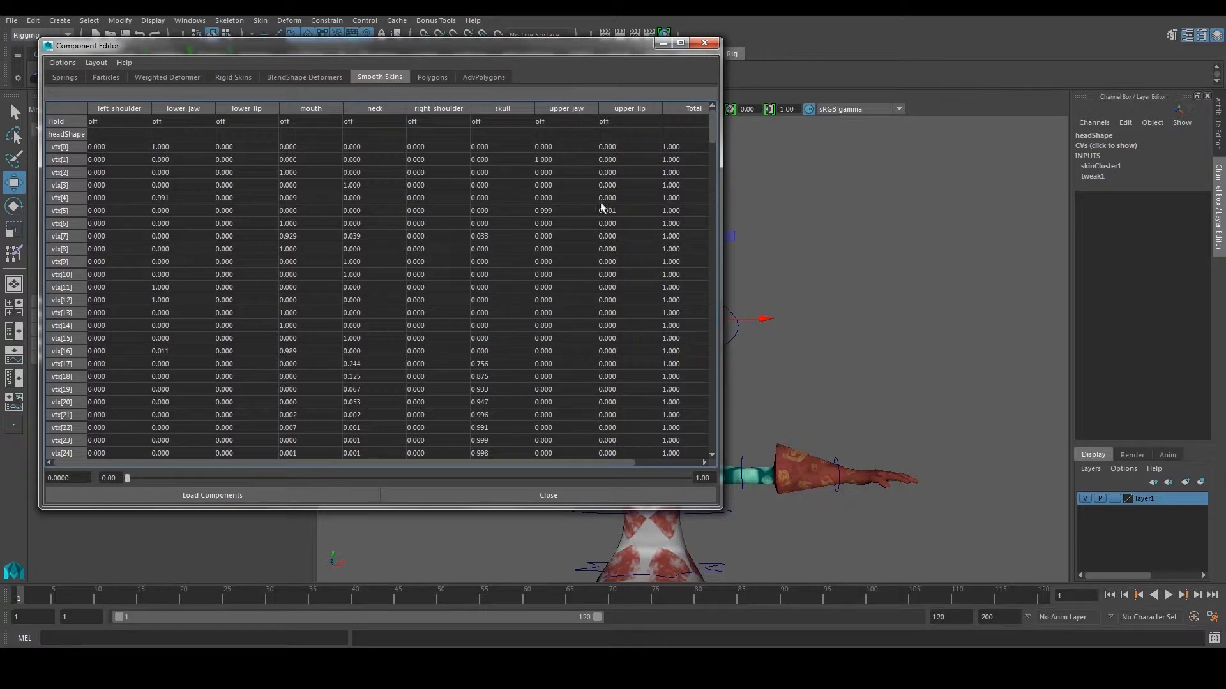
# Close the weight table, return the head mesh to object mode, and test-rotate the head control, undoing the rotation.
pyautogui.click(704, 43)
pyautogui.moveTo(674, 233); pyautogui.dragTo(727, 203, button='right')
pyautogui.click(796, 164)
pyautogui.moveTo(796, 167)
pyautogui.keyDown('alt'); pyautogui.mouseDown()
pyautogui.moveTo(719, 310)
pyautogui.moveTo(738, 321)
pyautogui.moveTo(760, 295)
pyautogui.moveTo(717, 274)
pyautogui.moveTo(755, 335)
pyautogui.moveTo(721, 287)
pyautogui.moveTo(712, 243)
pyautogui.moveTo(705, 252)
pyautogui.mouseUp(); pyautogui.keyUp('alt')
pyautogui.click(720, 313)
pyautogui.press('e')
pyautogui.hotkey('ctrl', 'z')
pyautogui.click(790, 394)
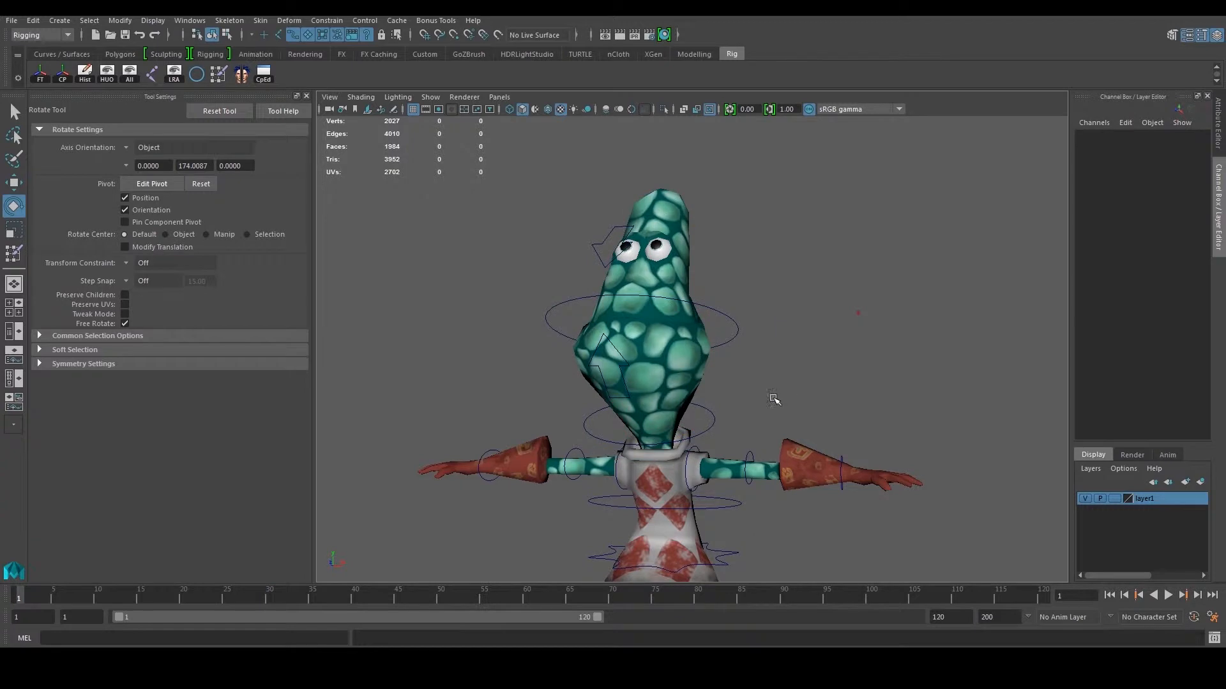
# Test-rotate the neck control about Z to check the neck's deformation, and undo the rotation.
pyautogui.click(709, 418)
pyautogui.moveTo(760, 381); pyautogui.dragTo(778, 407)
pyautogui.hotkey('ctrl', 'z')
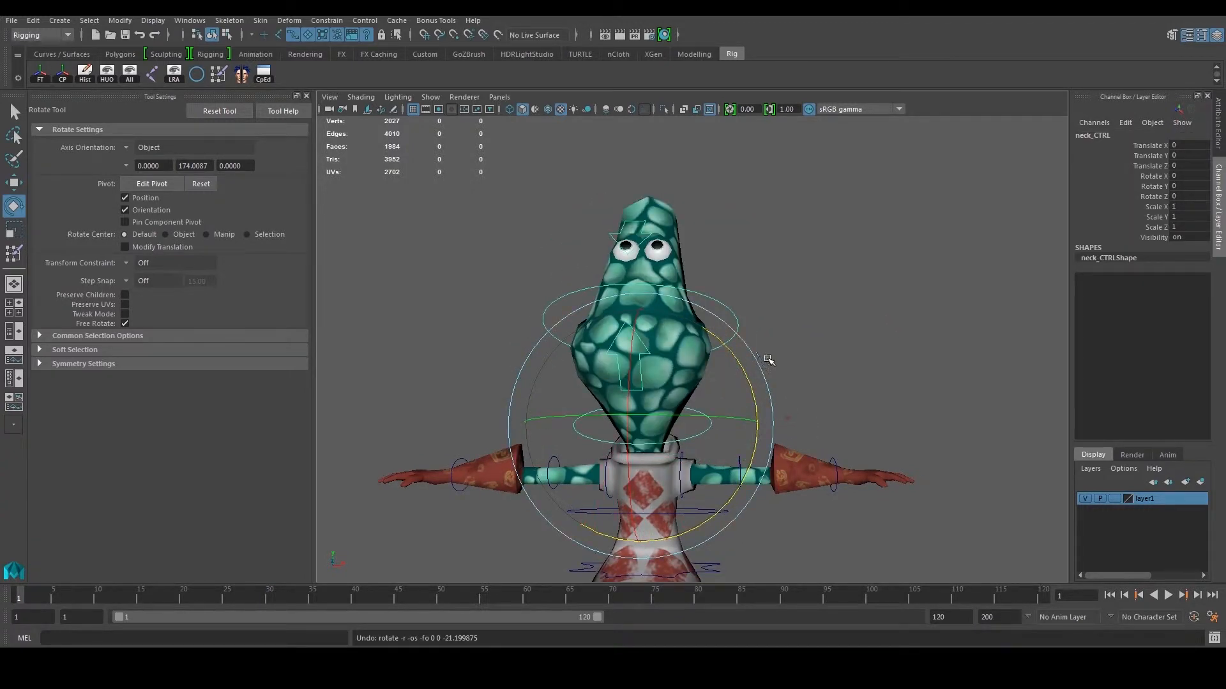
pyautogui.click(792, 317)
# Test-rotate the lower jaw control and the upper jaw control to check the mouth, undoing the rotations.
pyautogui.keyDown('alt'); pyautogui.moveTo(814, 315); pyautogui.dragTo(645, 323); pyautogui.keyUp('alt')
pyautogui.click(572, 360)
pyautogui.moveTo(474, 336); pyautogui.dragTo(503, 434)
pyautogui.click(625, 239)
pyautogui.moveTo(482, 227); pyautogui.dragTo(609, 178)
pyautogui.hotkey('ctrl', 'z')
pyautogui.click(817, 211)
pyautogui.keyDown('alt'); pyautogui.moveTo(610, 325); pyautogui.dragTo(759, 356); pyautogui.keyUp('alt')
pyautogui.scroll(-4, 737, 376)
pyautogui.keyDown('alt'); pyautogui.moveTo(732, 393); pyautogui.dragTo(737, 343, button='middle'); pyautogui.keyUp('alt')
pyautogui.scroll(4, 732, 343)
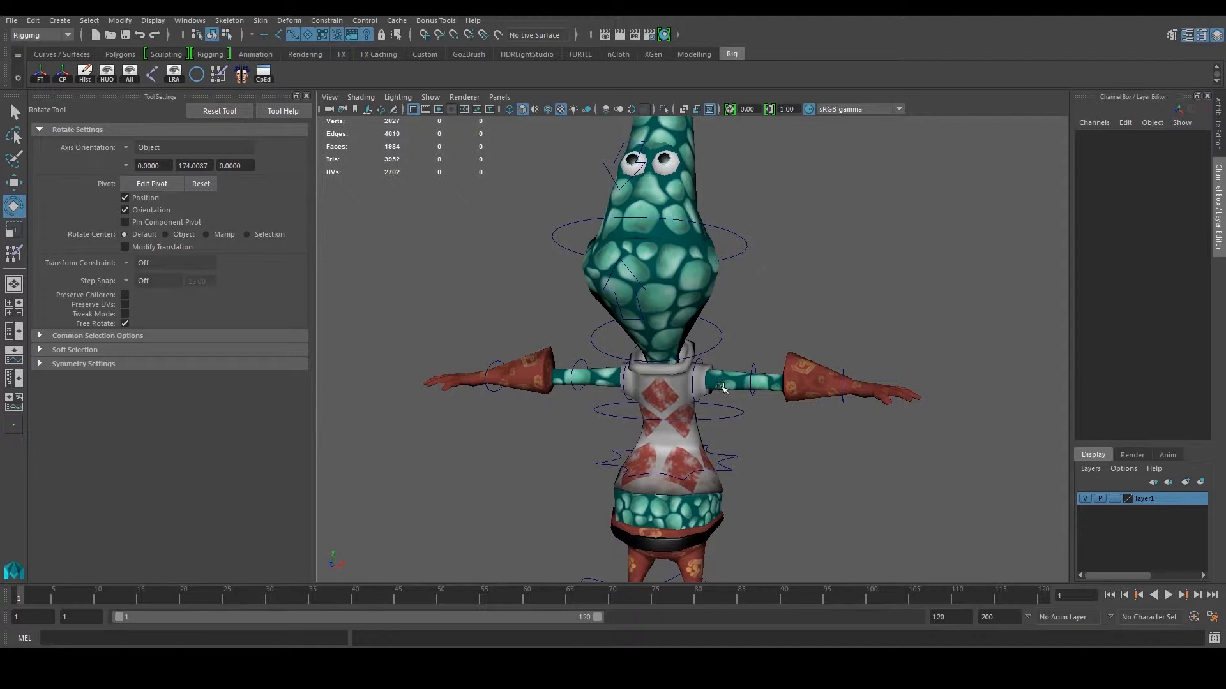
pyautogui.scroll(-3, 737, 445)
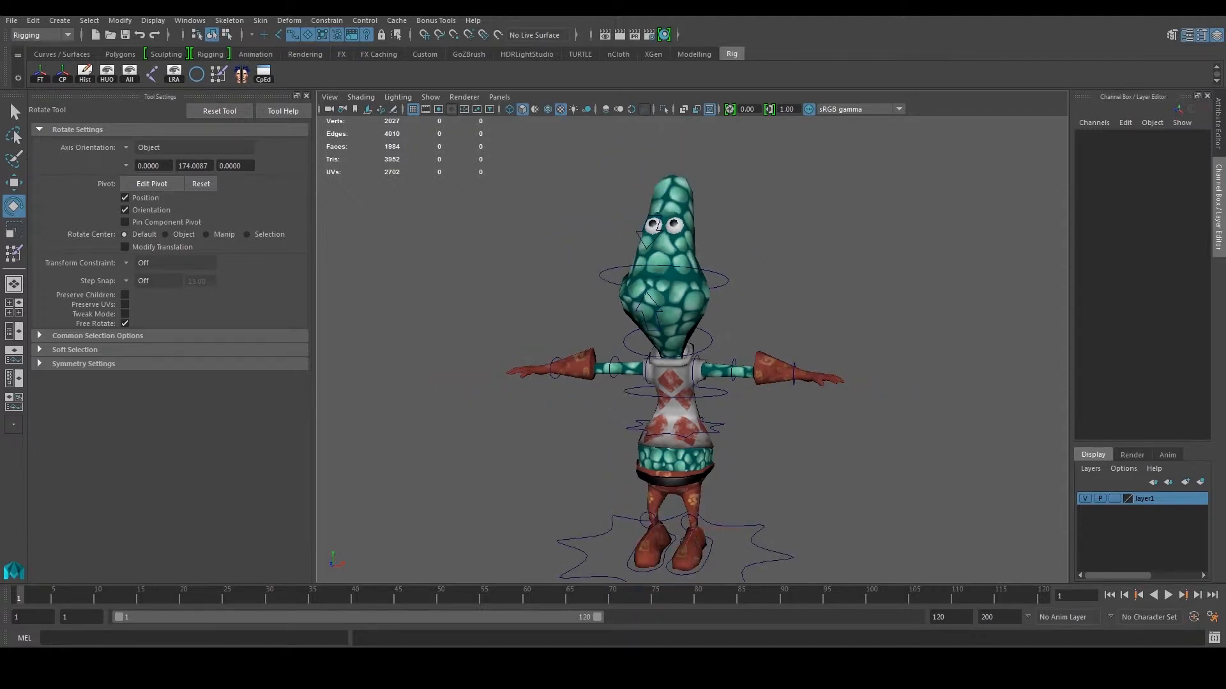
pyautogui.click(684, 207)
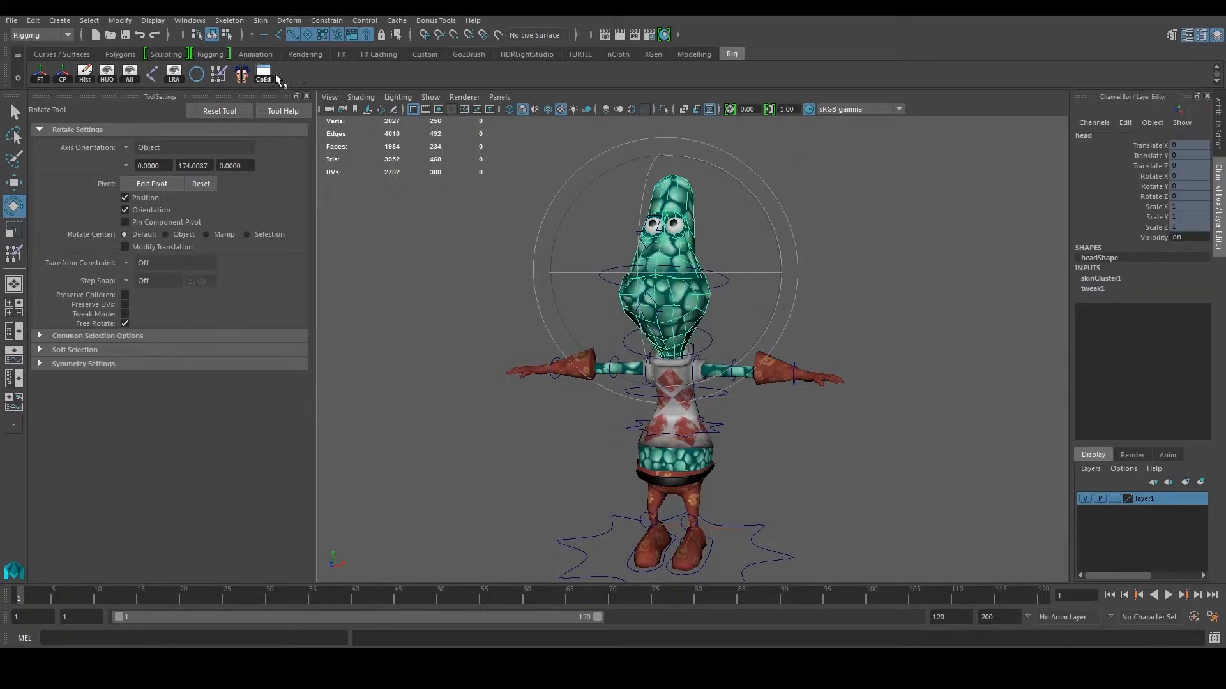
pyautogui.click(850, 158)
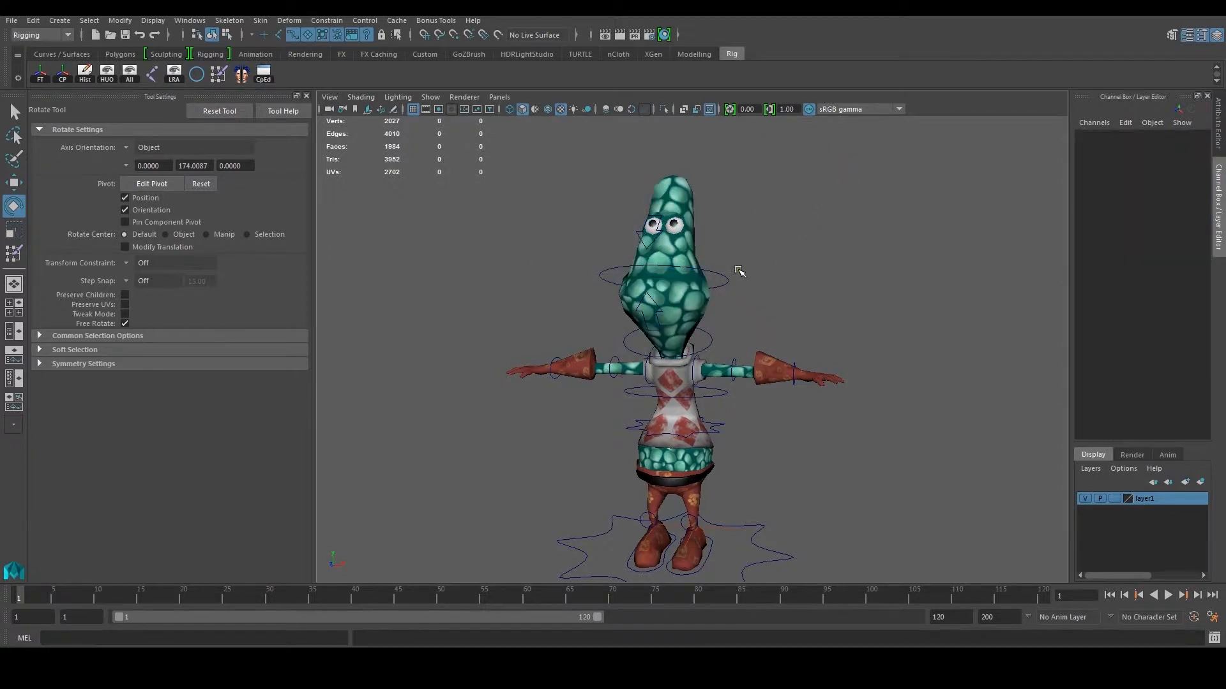
pyautogui.moveTo(729, 283); pyautogui.dragTo(733, 288)
pyautogui.keyDown('alt'); pyautogui.moveTo(733, 288); pyautogui.dragTo(745, 351, button='middle'); pyautogui.keyUp('alt')
pyautogui.keyDown('alt'); pyautogui.moveTo(746, 351); pyautogui.dragTo(760, 331, button='right'); pyautogui.keyUp('alt')
pyautogui.keyDown('alt'); pyautogui.moveTo(760, 332); pyautogui.dragTo(644, 282); pyautogui.keyUp('alt')
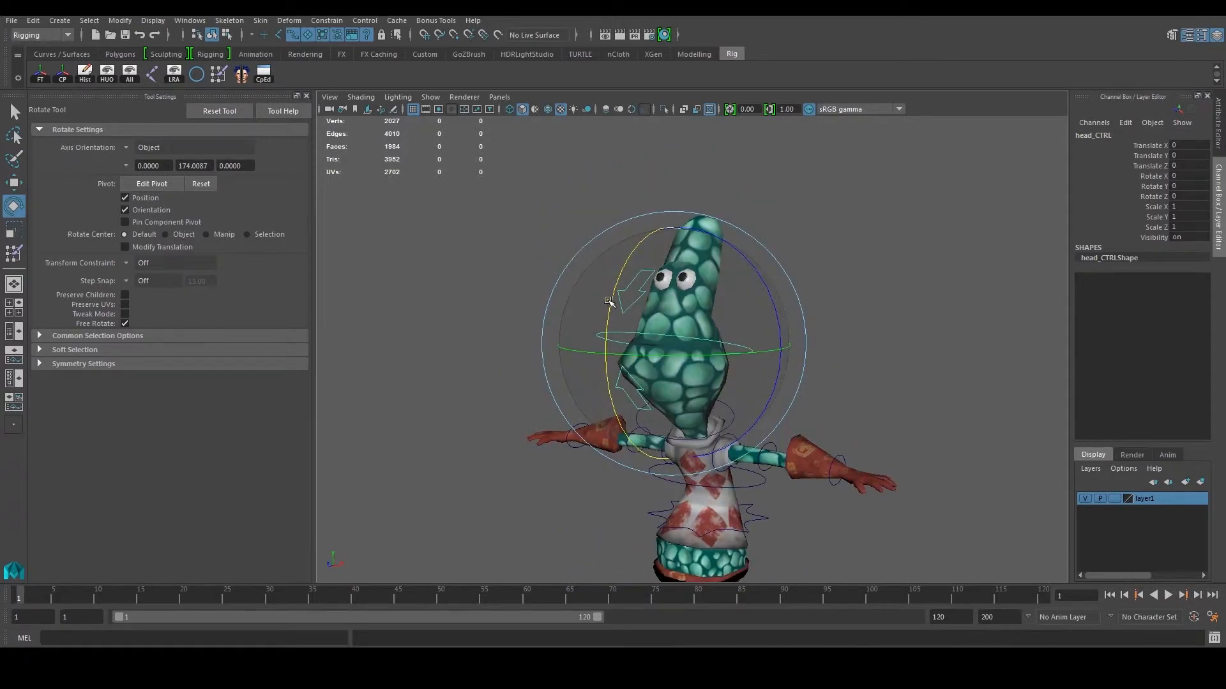
pyautogui.click(875, 211)
# Recheck the mouth by rotating the upper jaw control and the lower jaw control, undoing each rotation.
pyautogui.keyDown('alt'); pyautogui.moveTo(875, 212); pyautogui.dragTo(632, 254); pyautogui.keyUp('alt')
pyautogui.click(635, 275)
pyautogui.moveTo(528, 228); pyautogui.dragTo(657, 185)
pyautogui.hotkey('ctrl', 'z')
pyautogui.click(597, 478)
pyautogui.click(569, 364)
pyautogui.moveTo(505, 346); pyautogui.dragTo(498, 423)
pyautogui.hotkey('ctrl', 'z')
# Test-rotate the head control about Z and the neck control, undoing each rotation.
pyautogui.click(759, 356)
pyautogui.keyDown('alt'); pyautogui.moveTo(708, 355); pyautogui.dragTo(802, 355); pyautogui.keyUp('alt')
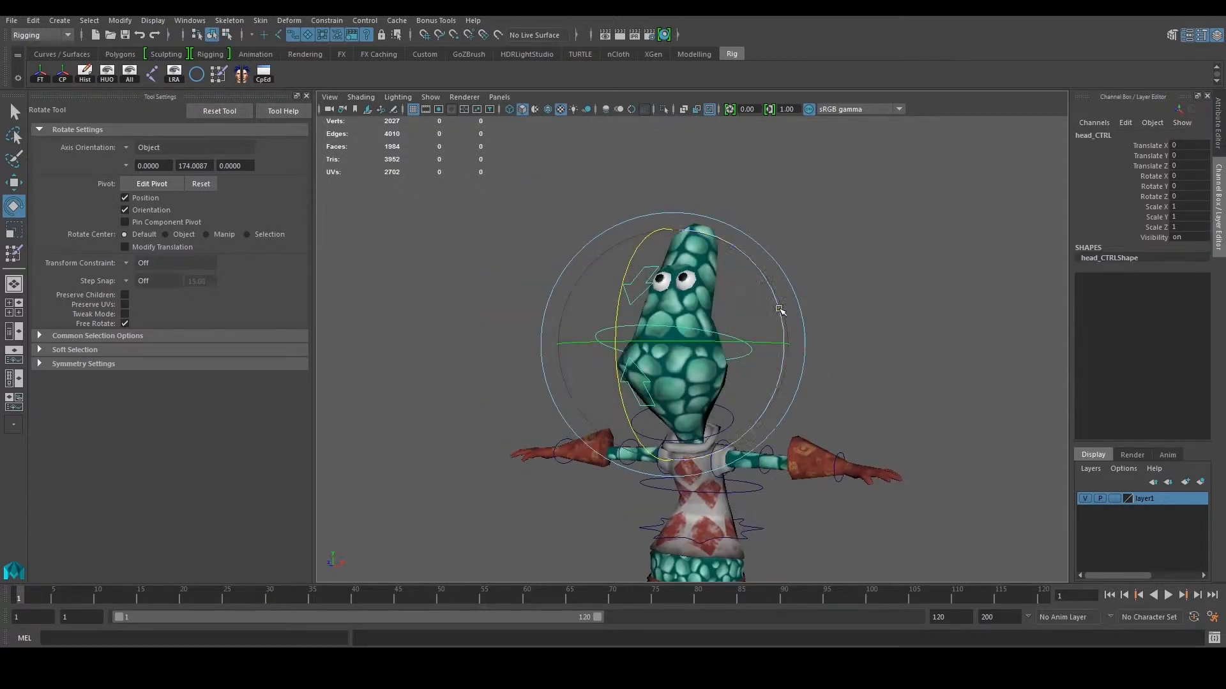
pyautogui.moveTo(780, 294); pyautogui.dragTo(794, 332)
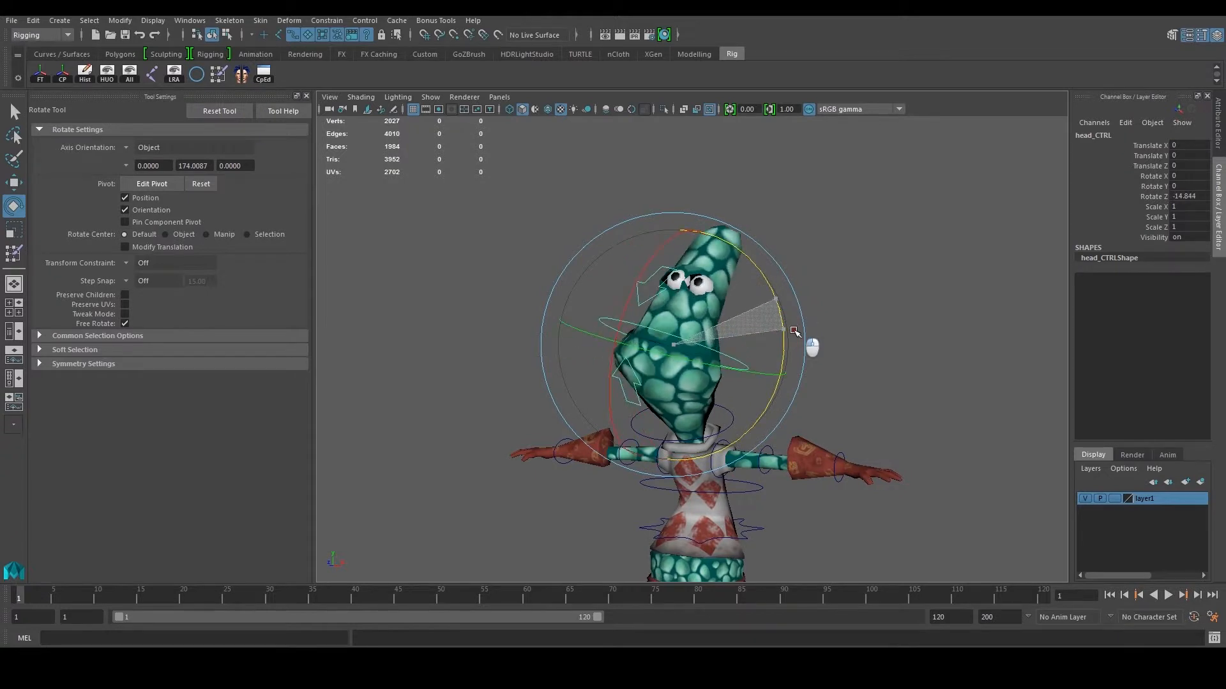
pyautogui.hotkey('ctrl', 'z')
pyautogui.click(917, 294)
pyautogui.keyDown('alt'); pyautogui.moveTo(711, 402); pyautogui.dragTo(757, 379); pyautogui.keyUp('alt')
pyautogui.click(728, 420)
pyautogui.moveTo(618, 355); pyautogui.dragTo(577, 412)
pyautogui.hotkey('ctrl', 'z')
pyautogui.click(825, 279)
# Test-rotate the upper body control about X to check the torso's deformation, undo the rotation, and clear the selection.
pyautogui.keyDown('alt'); pyautogui.moveTo(827, 281); pyautogui.dragTo(685, 434); pyautogui.keyUp('alt')
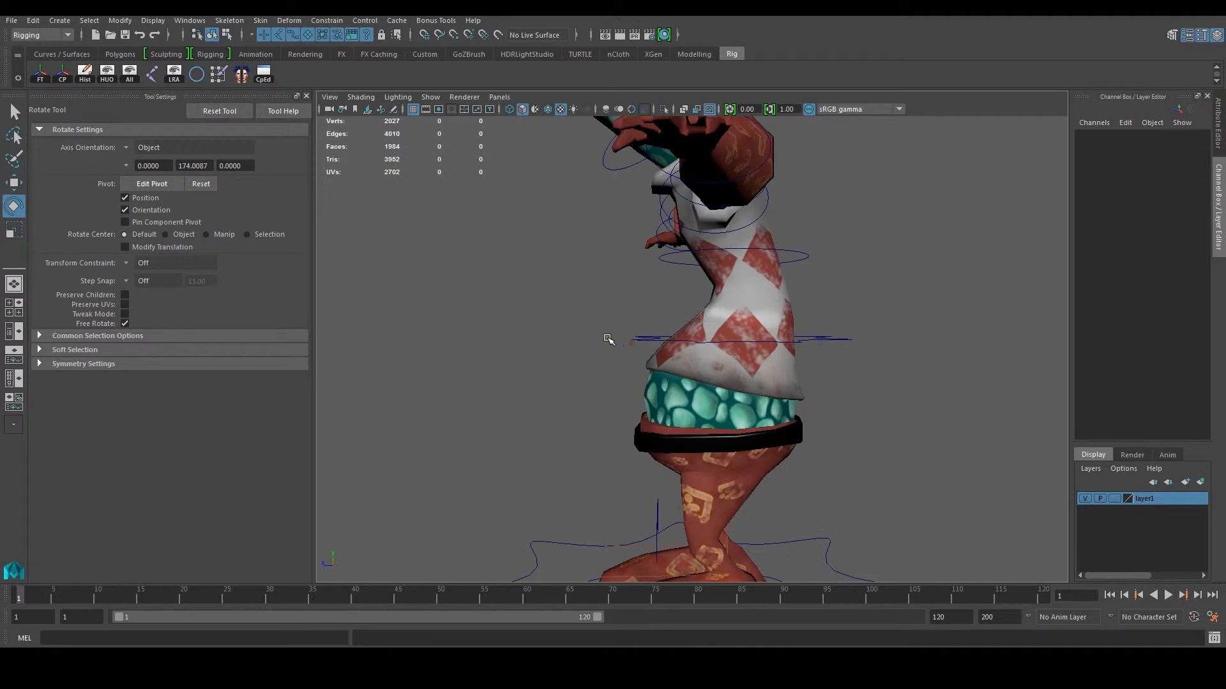
pyautogui.keyDown('alt'); pyautogui.moveTo(607, 339); pyautogui.dragTo(702, 358); pyautogui.keyUp('alt')
pyautogui.keyDown('alt'); pyautogui.moveTo(703, 358); pyautogui.dragTo(682, 441, button='middle'); pyautogui.keyUp('alt')
pyautogui.scroll(5, 682, 441)
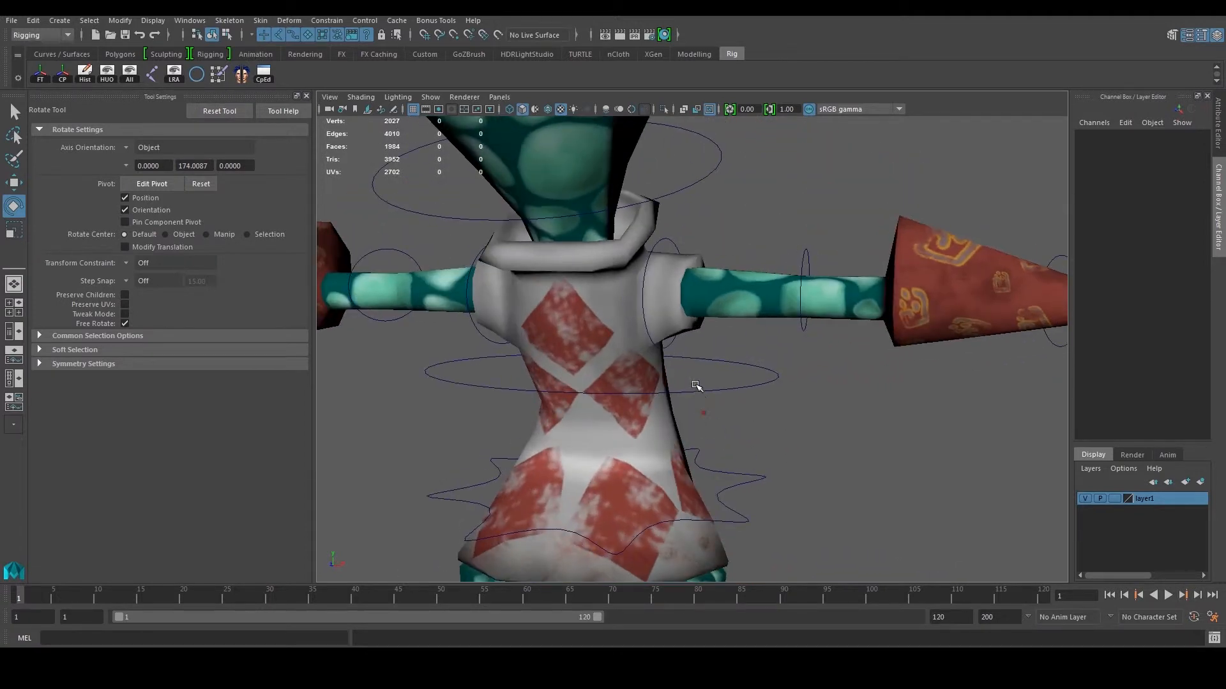
pyautogui.click(702, 385)
pyautogui.moveTo(597, 311); pyautogui.dragTo(567, 355)
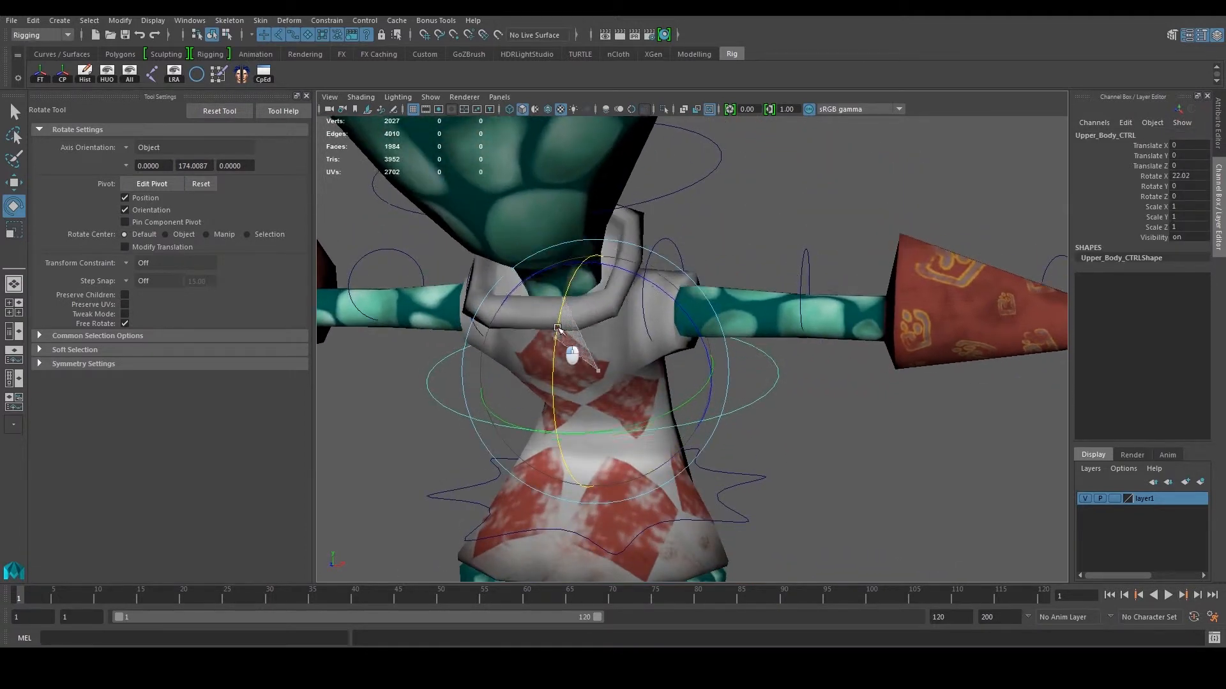
pyautogui.hotkey('ctrl', 'z')
pyautogui.scroll(-4, 741, 398)
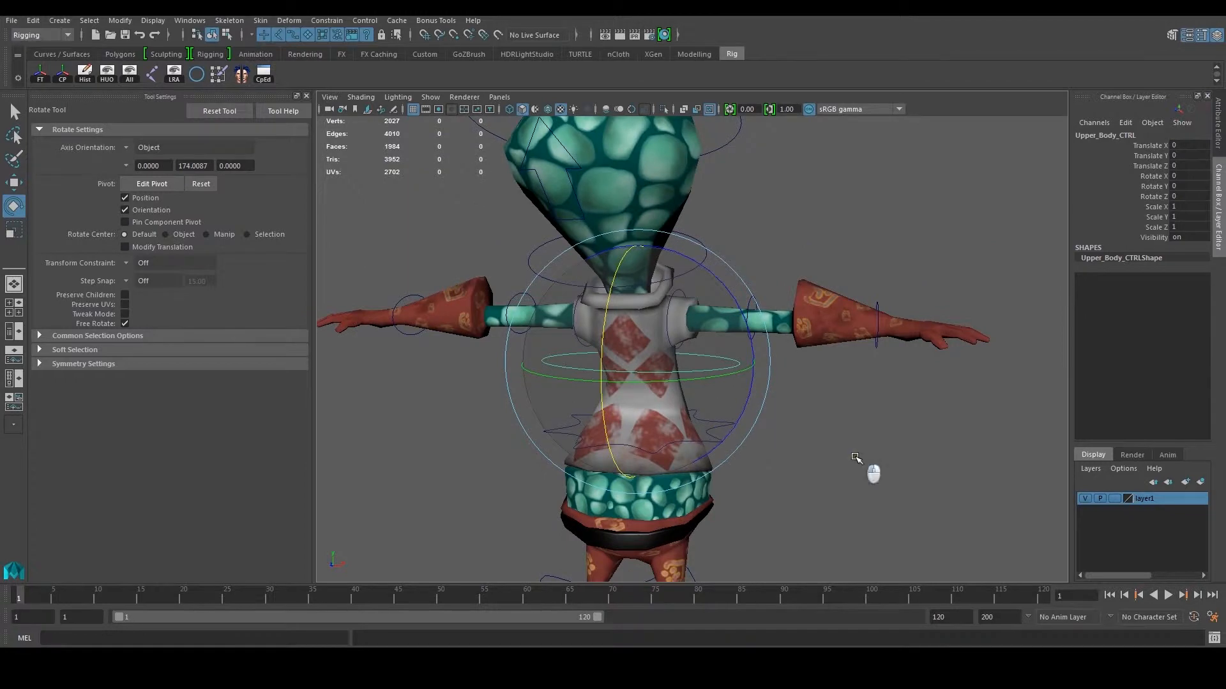
pyautogui.click(855, 457)
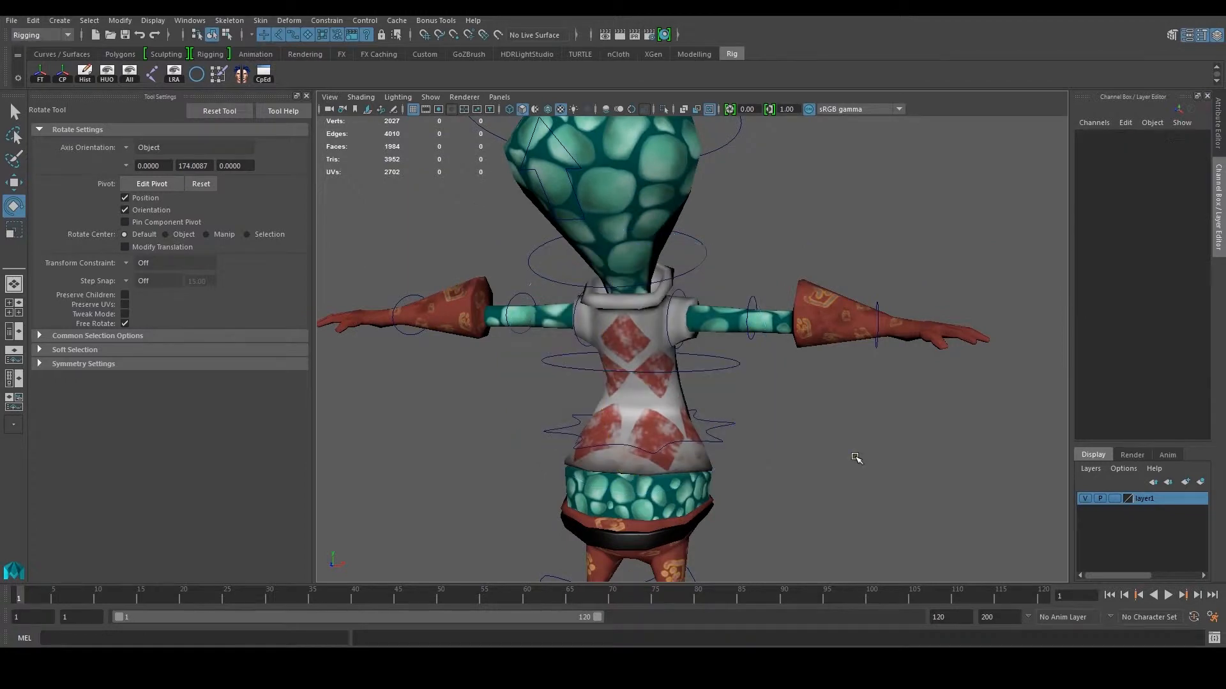
# Show the joints in the viewport and create a NURBS circle as a new control curve.
pyautogui.click(429, 97)
pyautogui.click(466, 293)
pyautogui.keyDown('alt'); pyautogui.moveTo(706, 419); pyautogui.dragTo(714, 302, button='middle'); pyautogui.keyUp('alt')
pyautogui.scroll(2, 714, 304)
pyautogui.click(197, 75)
# Move the circle to about -0.478 in Translate Y and scale it to about 0.34, 0.34, 0.26 around the waist.
pyautogui.scroll(-2, 624, 343)
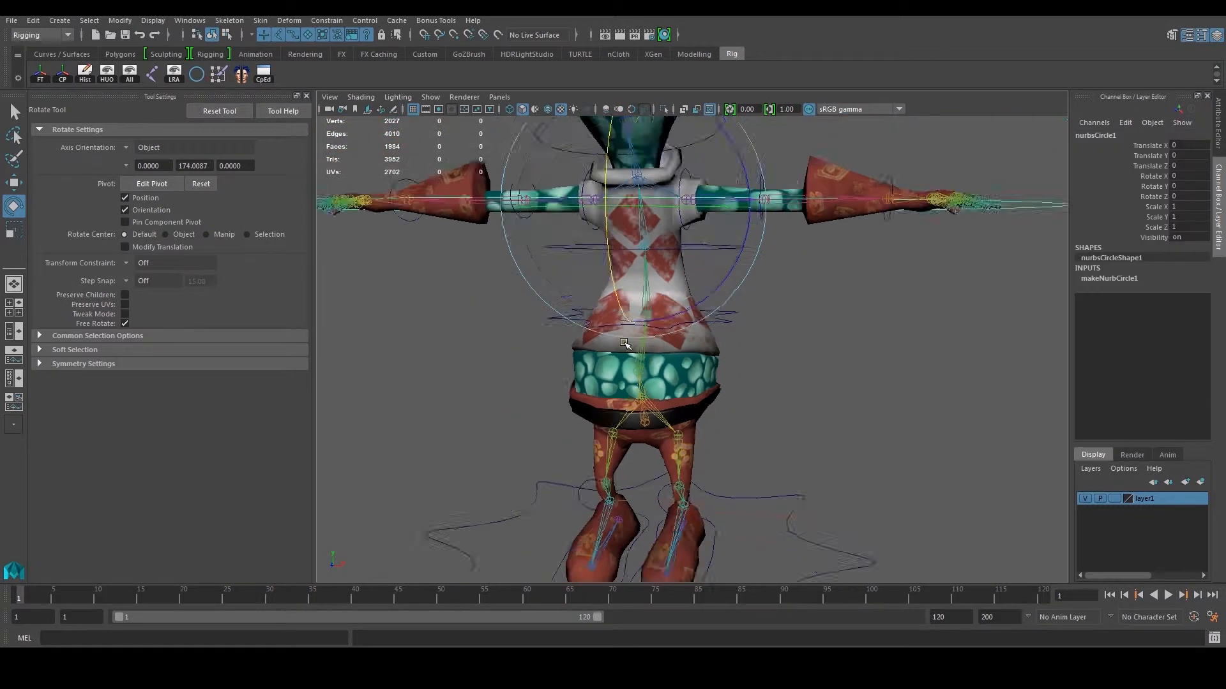
pyautogui.scroll(-3, 624, 343)
pyautogui.press('w')
pyautogui.moveTo(643, 163); pyautogui.dragTo(654, 309)
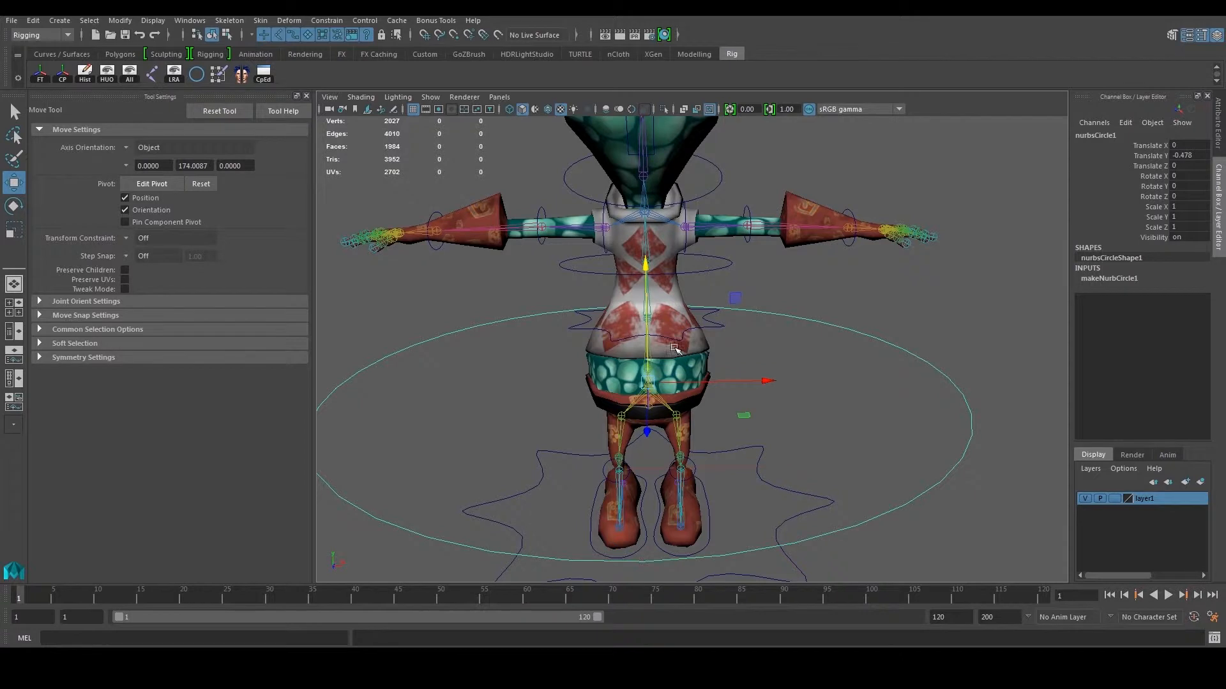
pyautogui.press('r')
pyautogui.moveTo(648, 383); pyautogui.dragTo(443, 383)
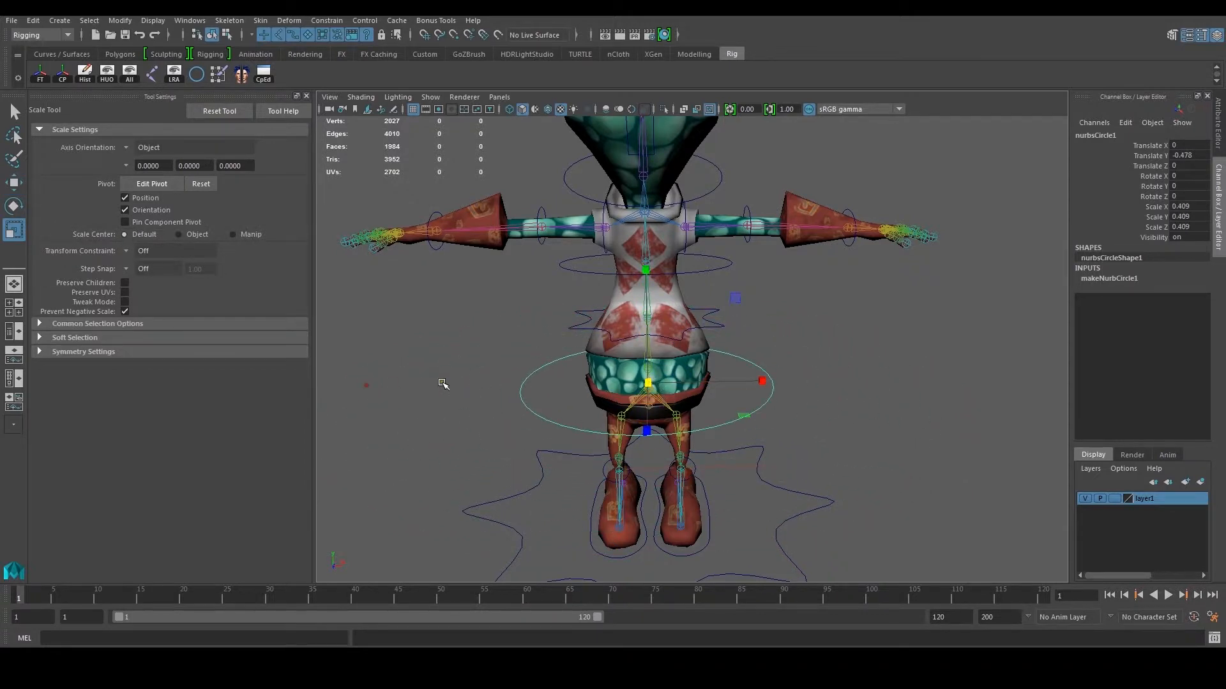
pyautogui.scroll(3, 459, 387)
pyautogui.moveTo(623, 402); pyautogui.dragTo(568, 395)
# Snap the circle's position to the spine joint at the centre of the waist.
pyautogui.press('w')
pyautogui.scroll(6, 568, 395)
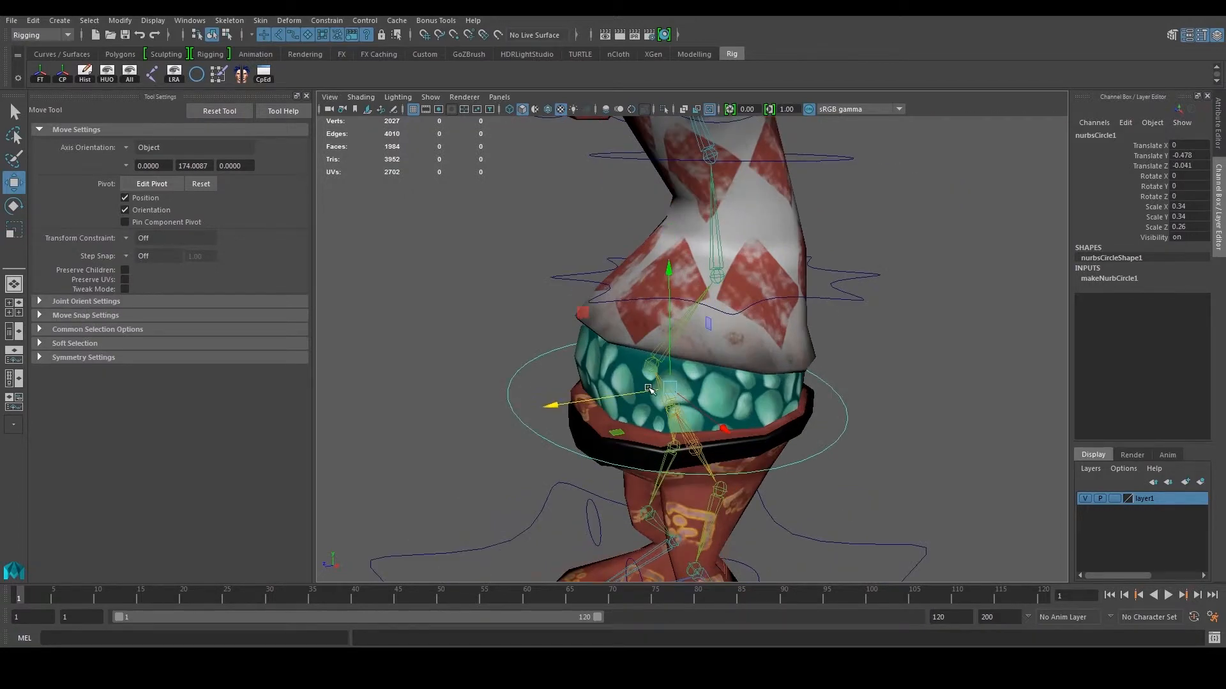
pyautogui.press('v')
pyautogui.moveTo(668, 396)
pyautogui.mouseDown()
pyautogui.moveTo(680, 407)
pyautogui.moveTo(656, 379)
pyautogui.moveTo(675, 410)
pyautogui.moveTo(651, 409)
pyautogui.mouseUp()
# Freeze the waist circle's transformations and delete its history.
pyautogui.moveTo(509, 391); pyautogui.dragTo(338, 159)
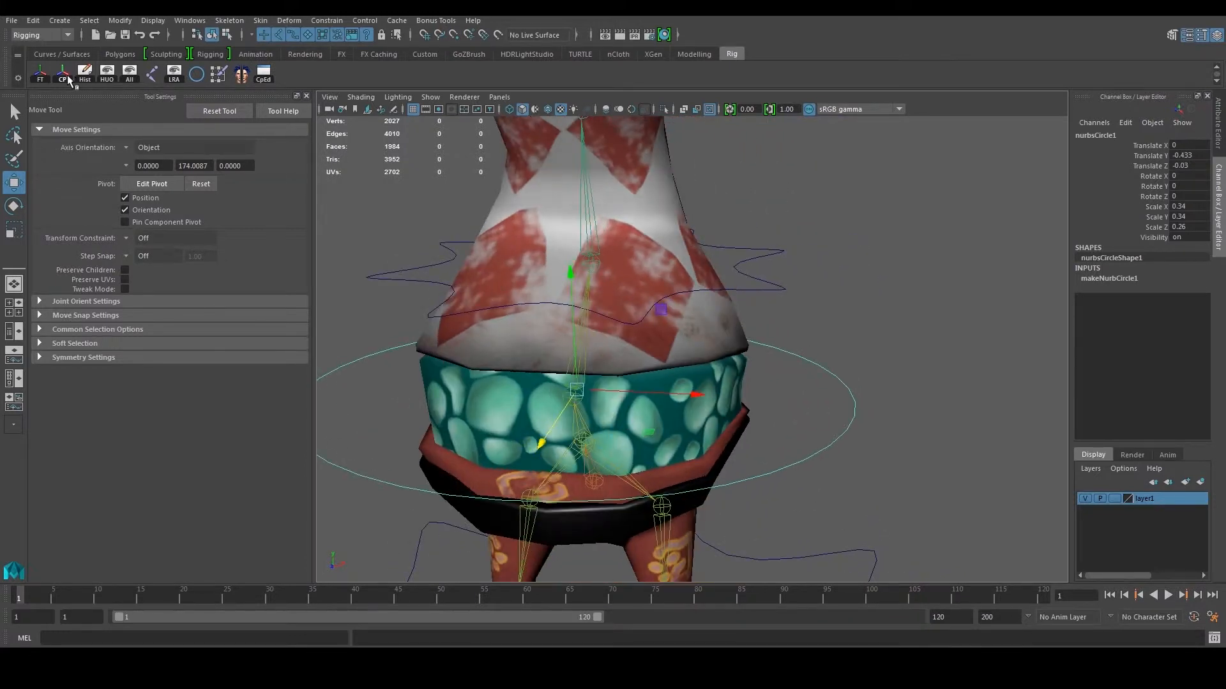
pyautogui.click(39, 74)
pyautogui.click(85, 74)
# Switch the panel layout to Hypershade beside the perspective view.
pyautogui.keyDown('alt'); pyautogui.moveTo(563, 394); pyautogui.dragTo(657, 351); pyautogui.keyUp('alt')
pyautogui.scroll(-3, 616, 376)
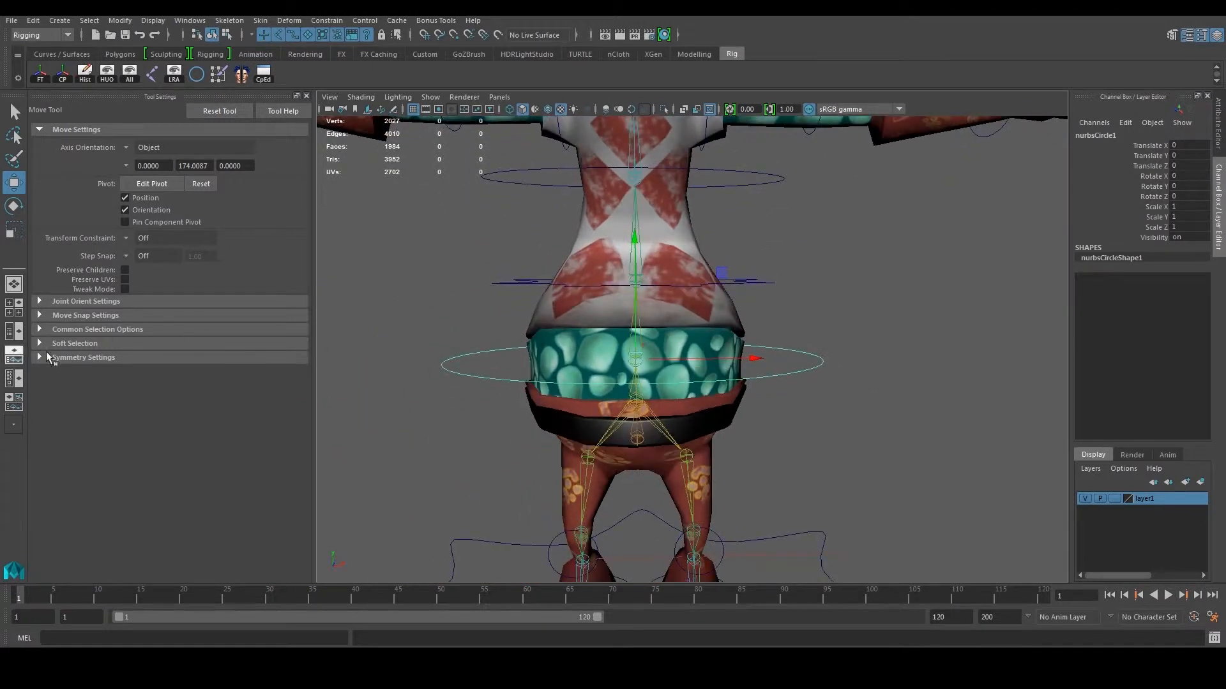
pyautogui.click(13, 375)
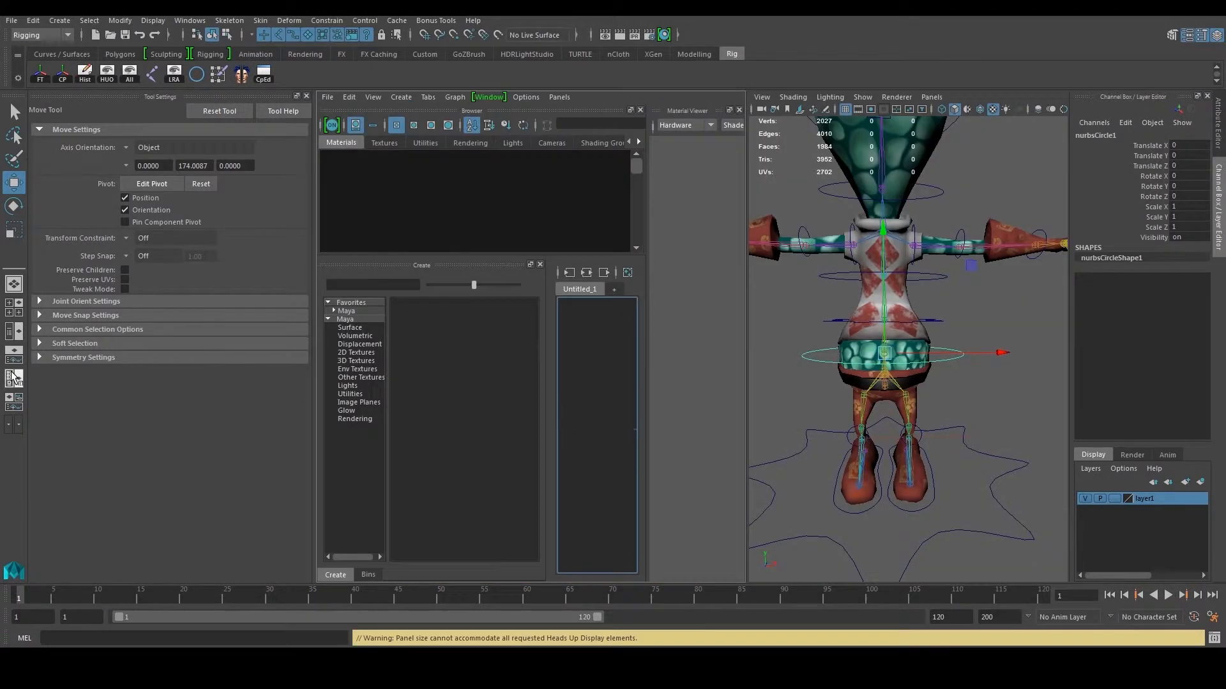
# Switch to the Outliner beside the perspective view, close the tool settings and rename the waist circle Belly_CTRL.
pyautogui.click(19, 331)
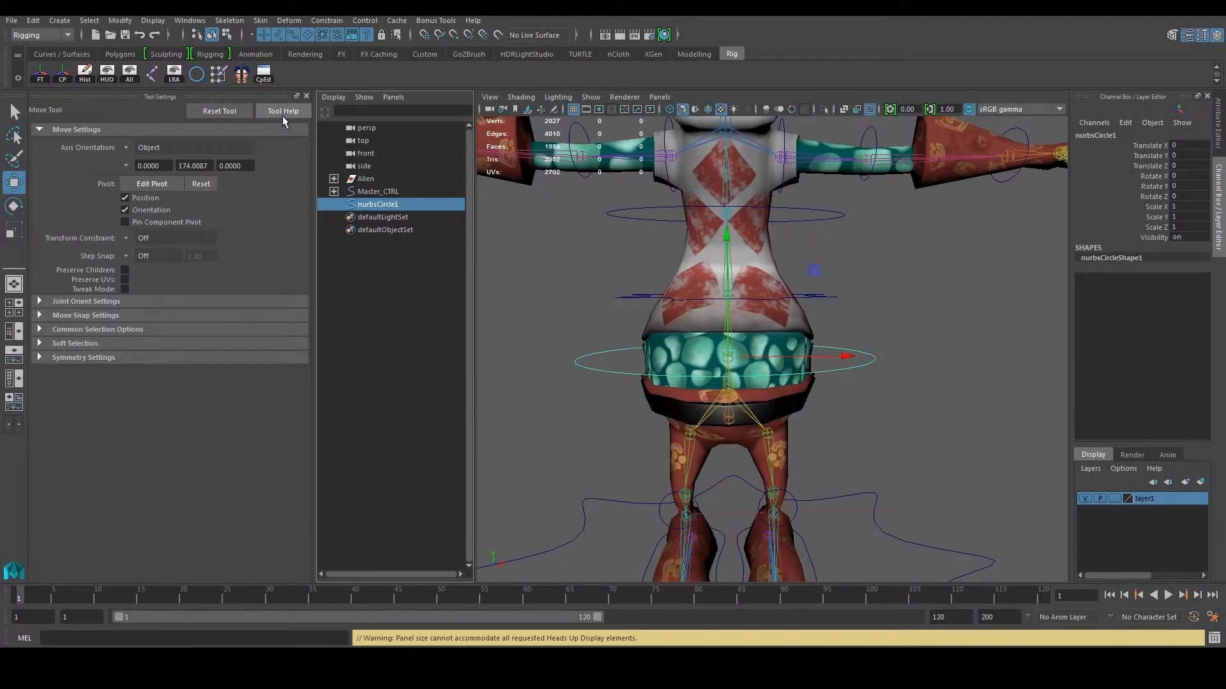
pyautogui.click(306, 97)
pyautogui.doubleClick(92, 205)
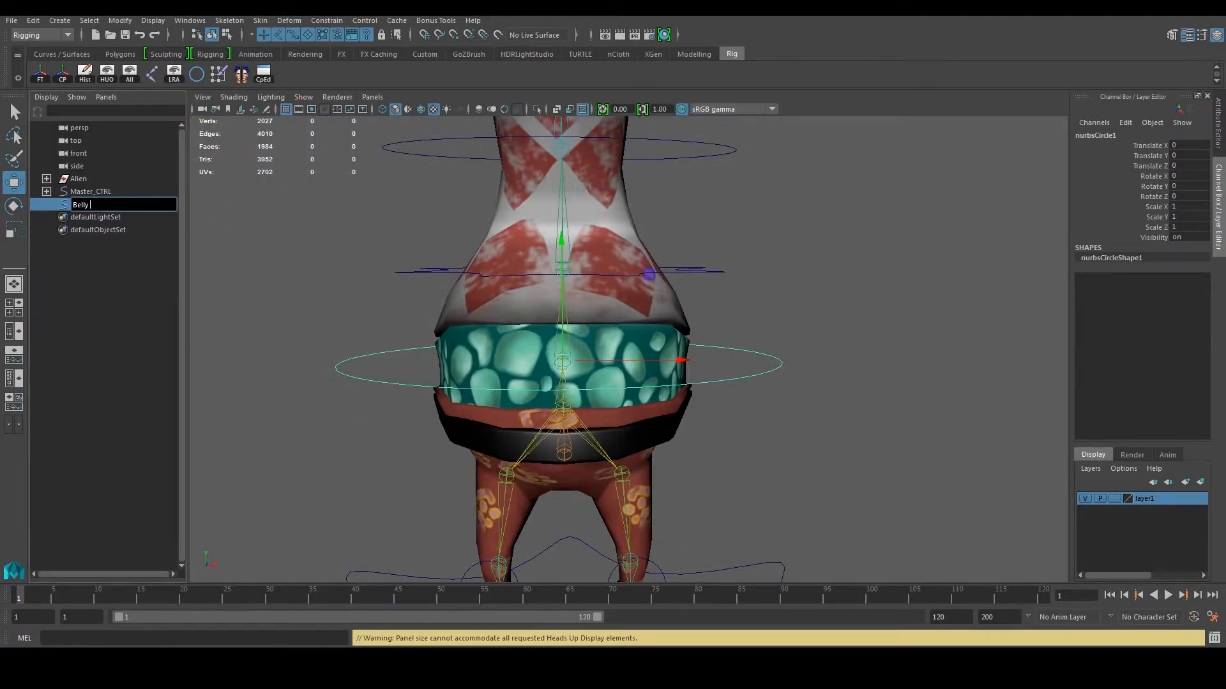
pyautogui.write('Belly_CTRL')
pyautogui.press('Return')
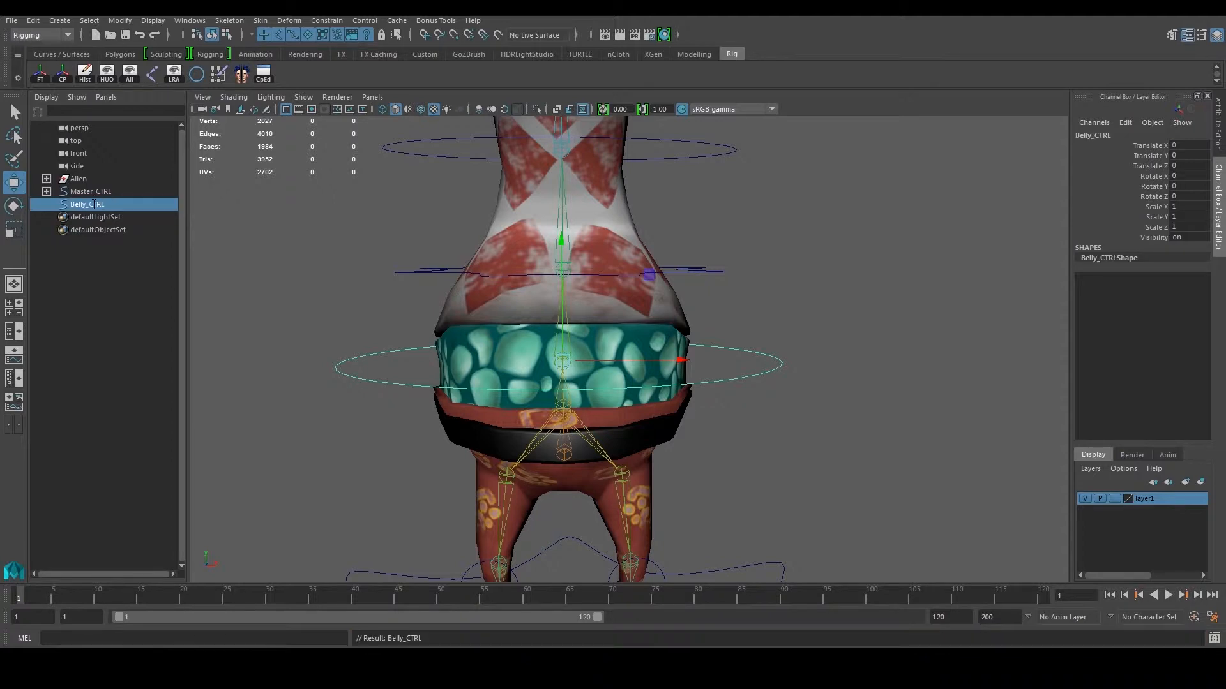
# Constrain the belly joint's orientation to Belly_CTRL with an Orient constraint.
pyautogui.scroll(3, 694, 448)
pyautogui.click(466, 391)
pyautogui.click(333, 23)
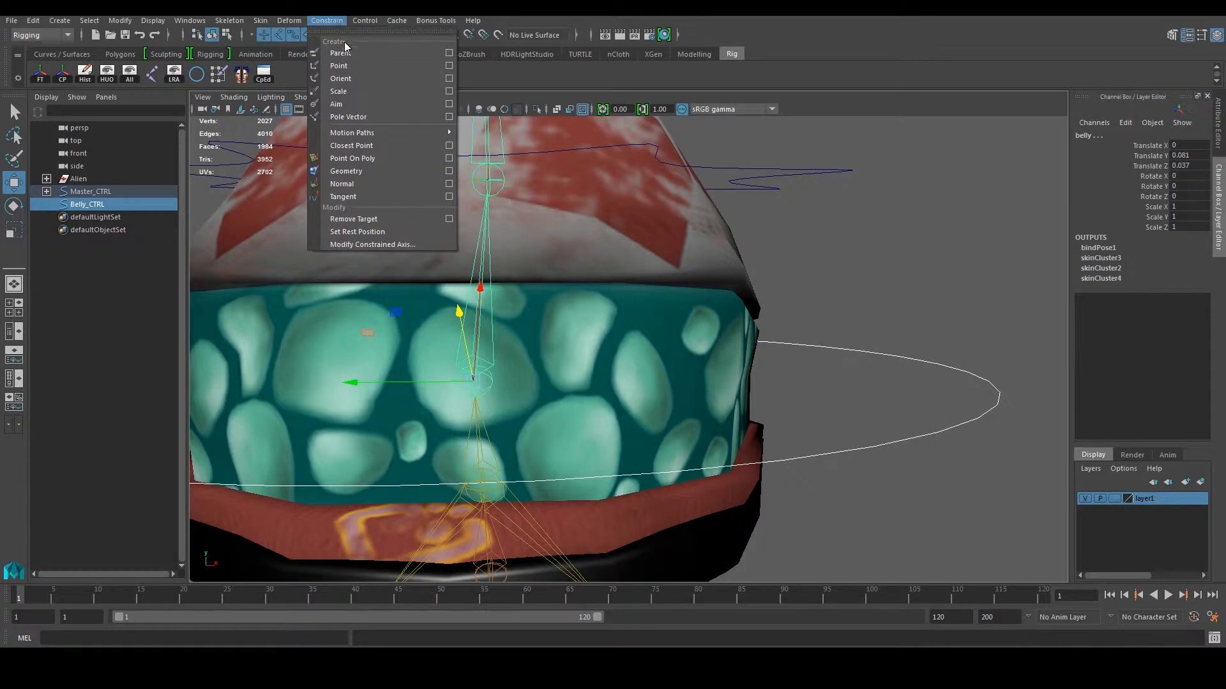
pyautogui.click(372, 81)
# Try rotating Belly_CTRL to test that it drives the belly joint, and undo the rotations.
pyautogui.click(867, 355)
pyautogui.scroll(-3, 862, 361)
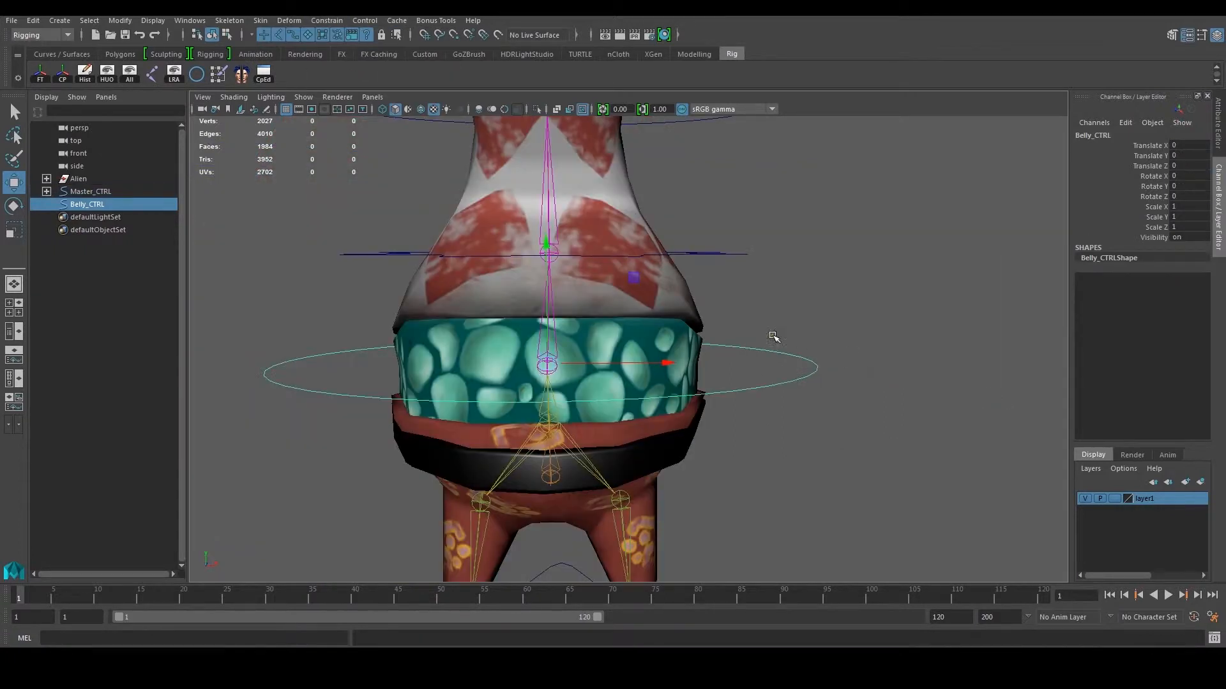
pyautogui.press('e')
pyautogui.moveTo(650, 365); pyautogui.dragTo(661, 326)
pyautogui.hotkey('ctrl', 'z')
pyautogui.hotkey('ctrl', 'z')
pyautogui.hotkey('ctrl', 'z')
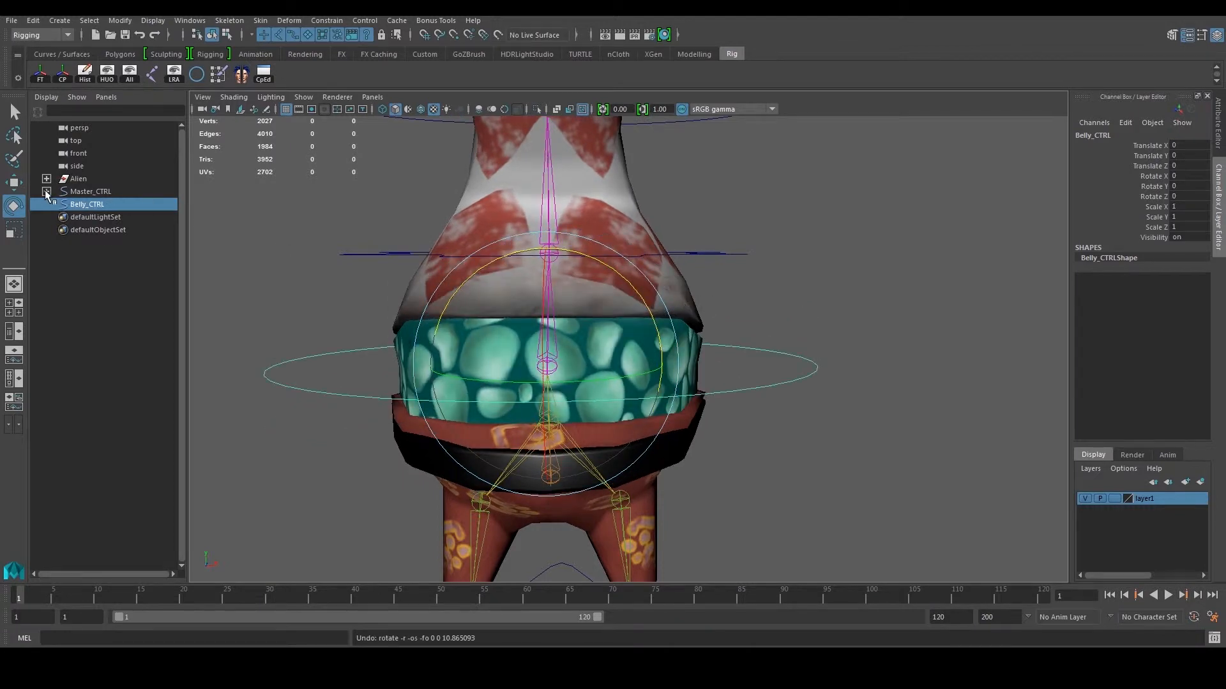
# Parent Belly_CTRL under Master_CTRL in the Outliner hierarchy.
pyautogui.click(716, 255)
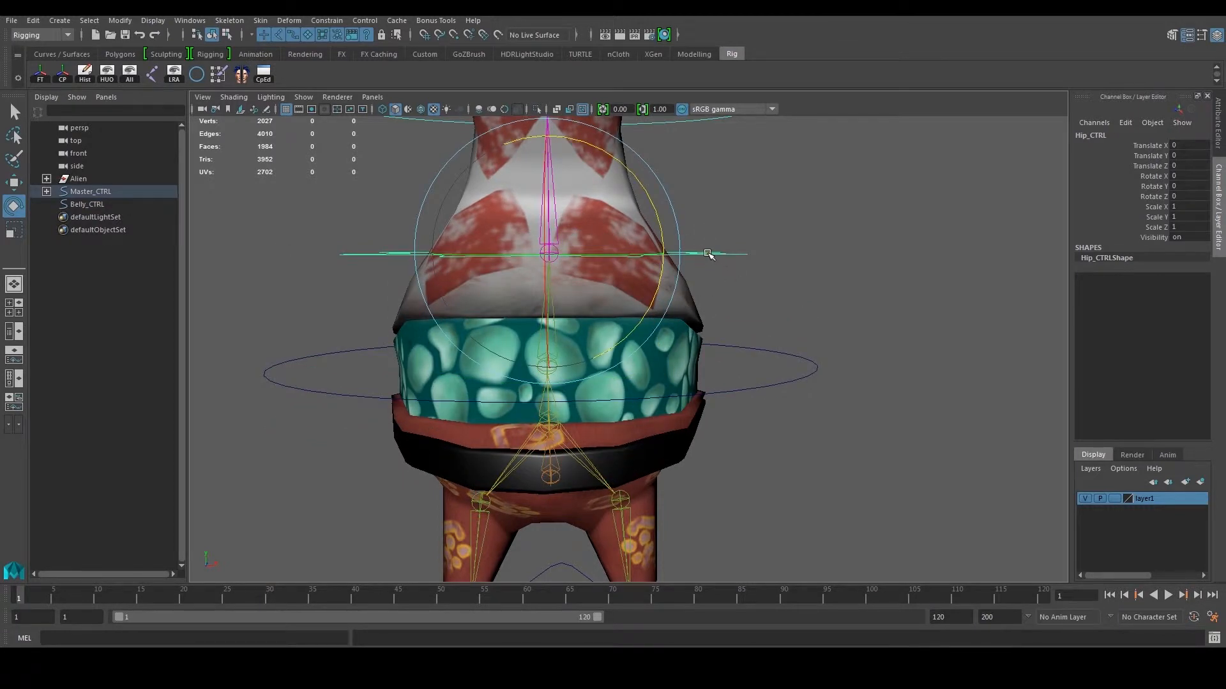
pyautogui.scroll(-5, 709, 254)
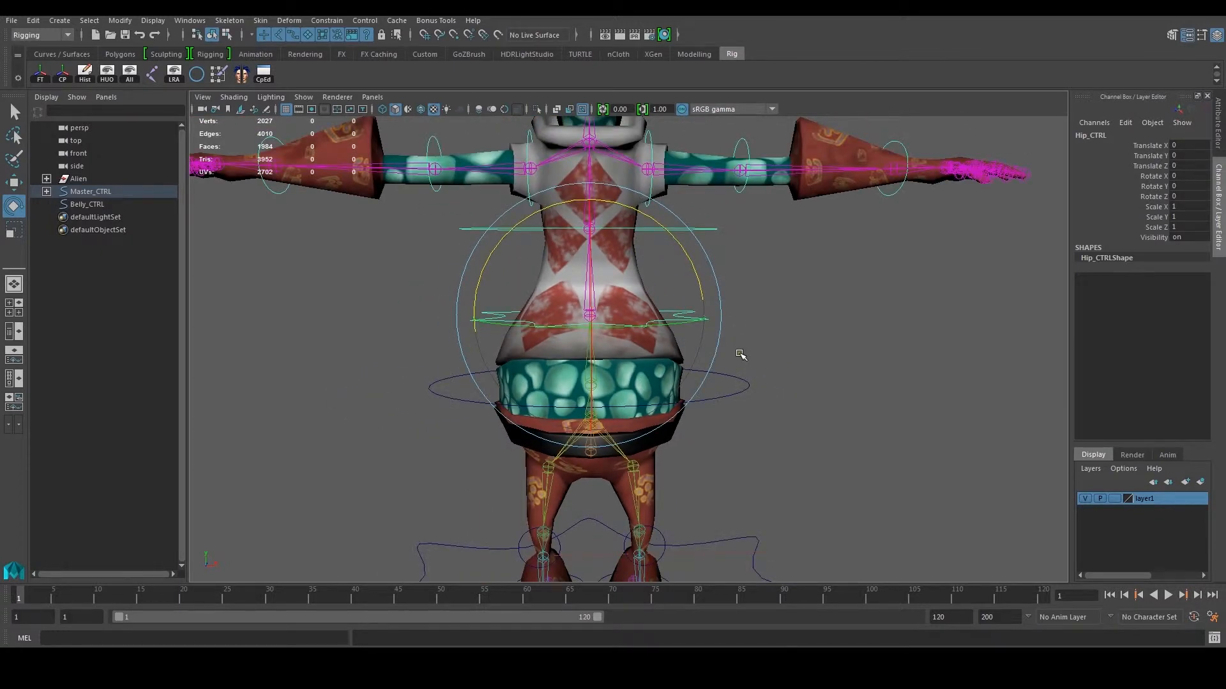
pyautogui.press('f')
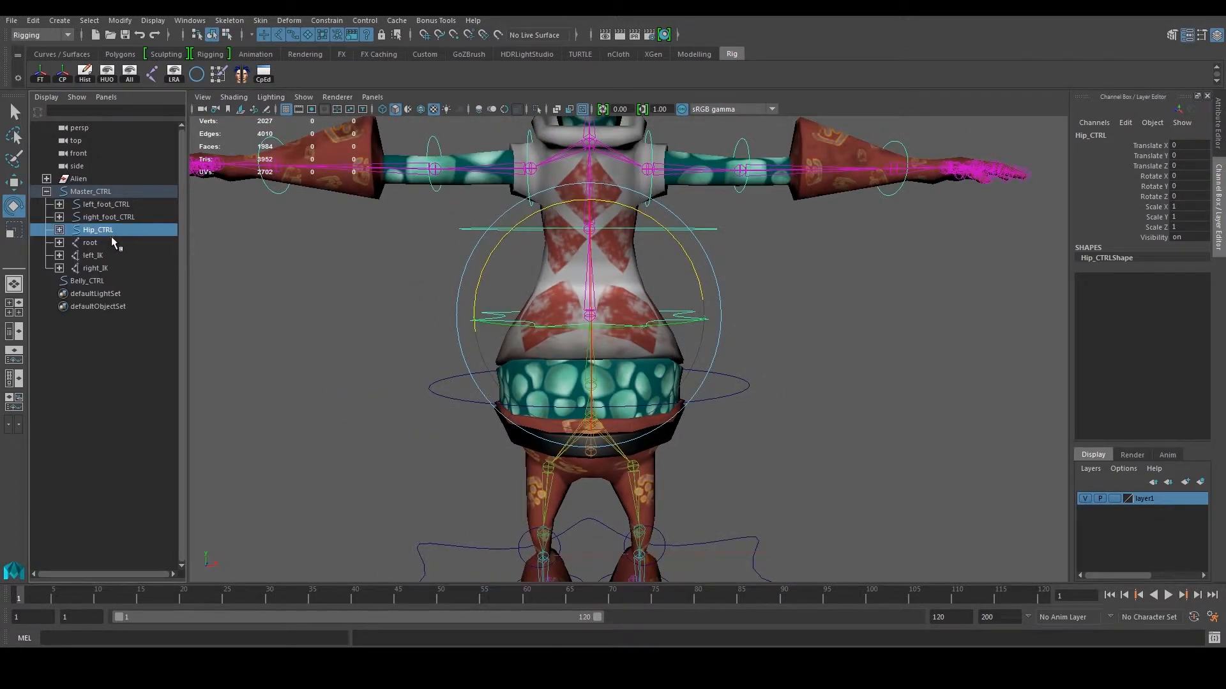
pyautogui.click(95, 282)
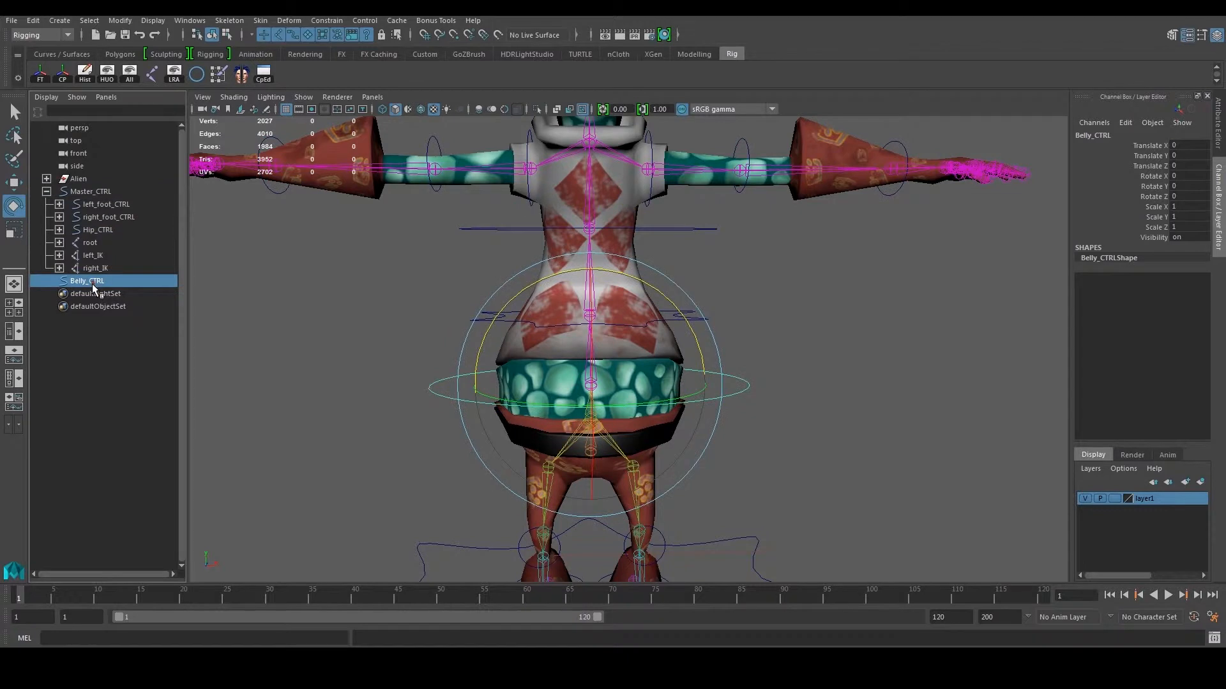
pyautogui.moveTo(97, 281); pyautogui.dragTo(91, 243)
pyautogui.moveTo(105, 240); pyautogui.dragTo(102, 239)
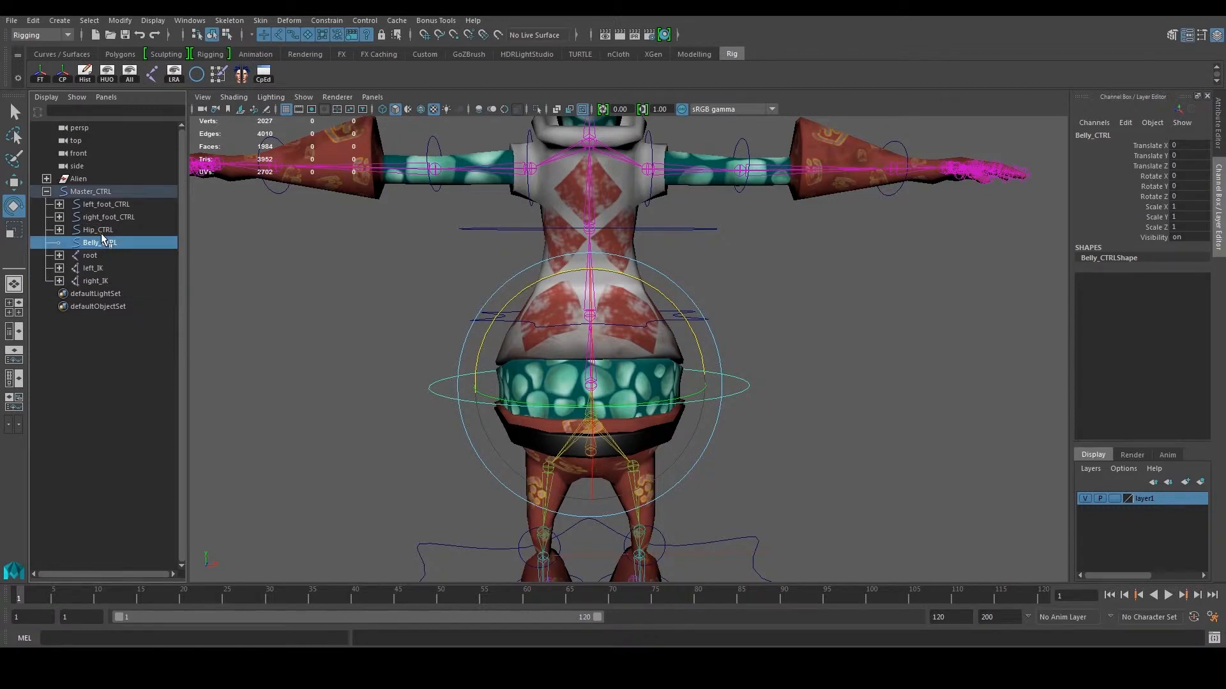
# Parent Hip_CTRL under Belly_CTRL in the Outliner hierarchy.
pyautogui.click(100, 231)
pyautogui.moveTo(101, 234); pyautogui.dragTo(103, 245)
pyautogui.click(755, 360)
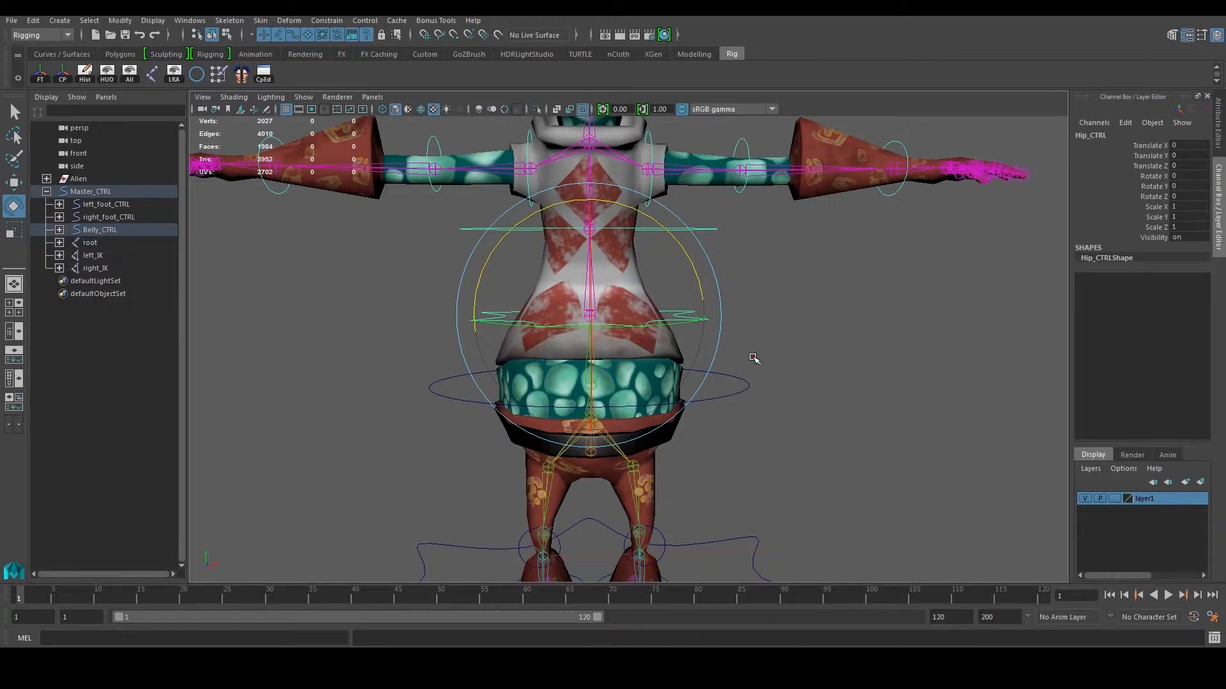
# Check the Belly_CTRL hierarchy, and try moving and scaling Master_CTRL, undoing each change.
pyautogui.click(747, 391)
pyautogui.scroll(-3, 742, 386)
pyautogui.moveTo(708, 330); pyautogui.dragTo(787, 339)
pyautogui.click(787, 338)
pyautogui.moveTo(716, 492); pyautogui.dragTo(757, 539)
pyautogui.scroll(-3, 754, 521)
pyautogui.keyDown('alt'); pyautogui.moveTo(750, 503); pyautogui.dragTo(1059, 481); pyautogui.keyUp('alt')
pyautogui.press('w')
pyautogui.hotkey('ctrl', 'z')
pyautogui.press('r')
pyautogui.hotkey('ctrl', 'z')
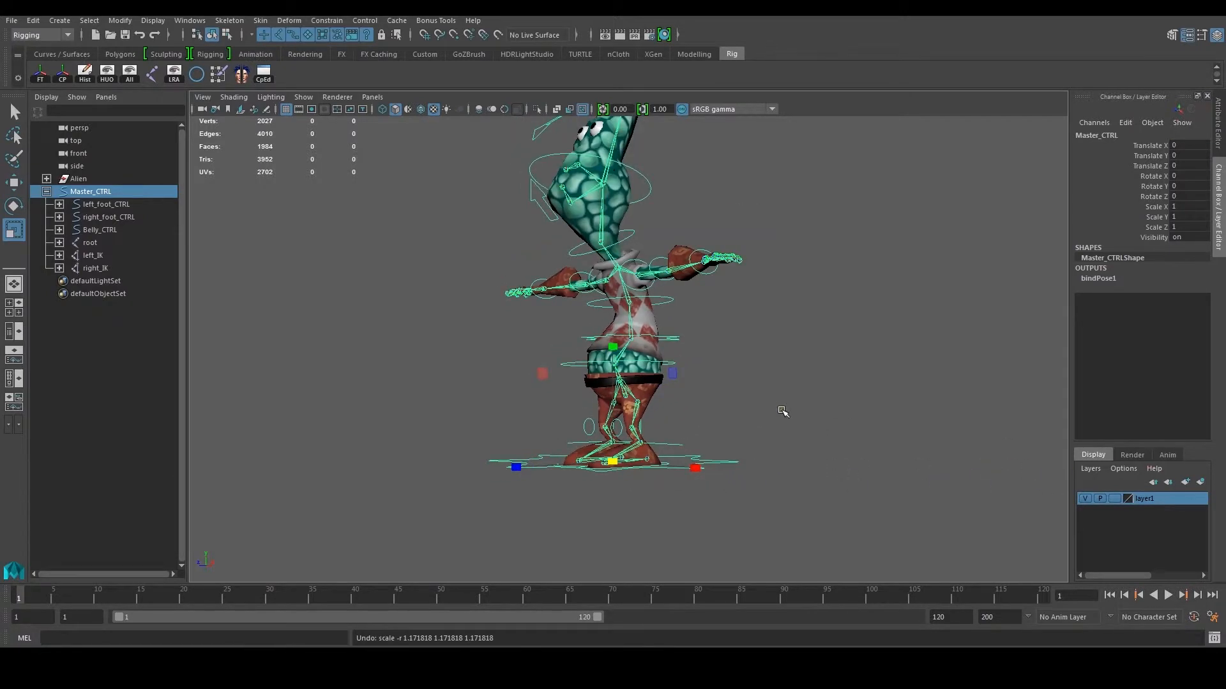
pyautogui.click(791, 405)
# Maximize the perspective view, test the waist deformation by rotating Hip_CTRL about 16 degrees in Z, and undo the rotation.
pyautogui.keyDown('alt'); pyautogui.moveTo(722, 416); pyautogui.dragTo(781, 429); pyautogui.keyUp('alt')
pyautogui.scroll(3, 727, 380)
pyautogui.moveTo(699, 357); pyautogui.dragTo(720, 382)
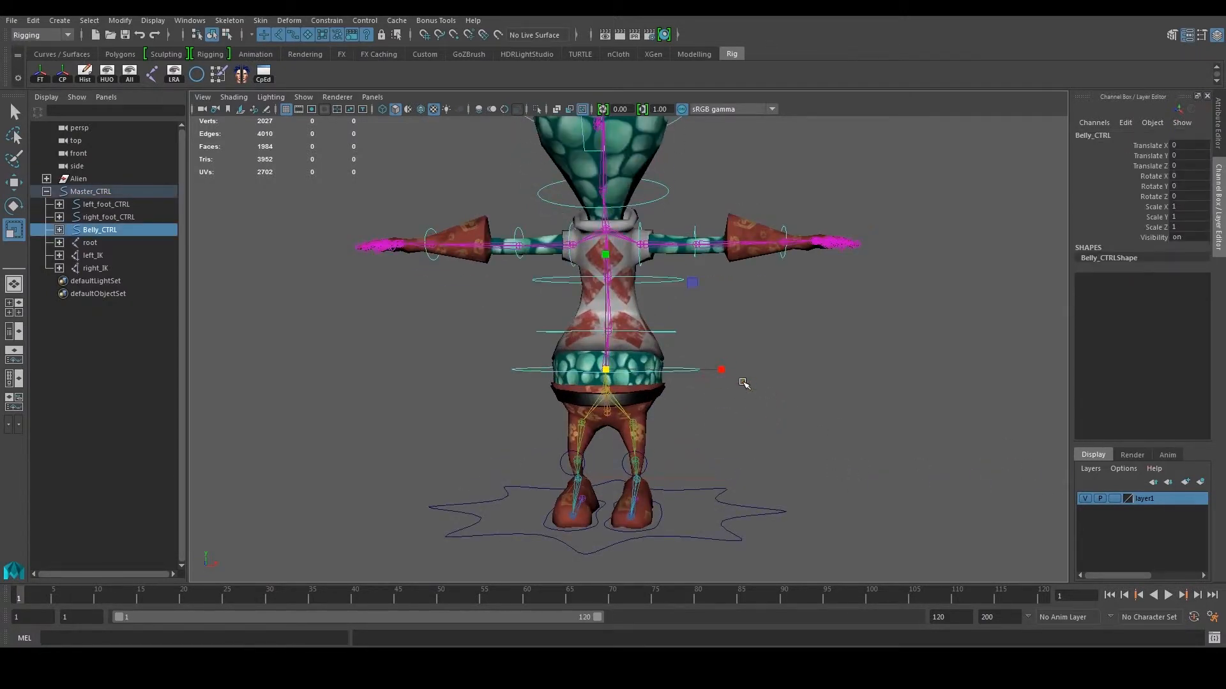
pyautogui.press('space')
pyautogui.scroll(5, 601, 370)
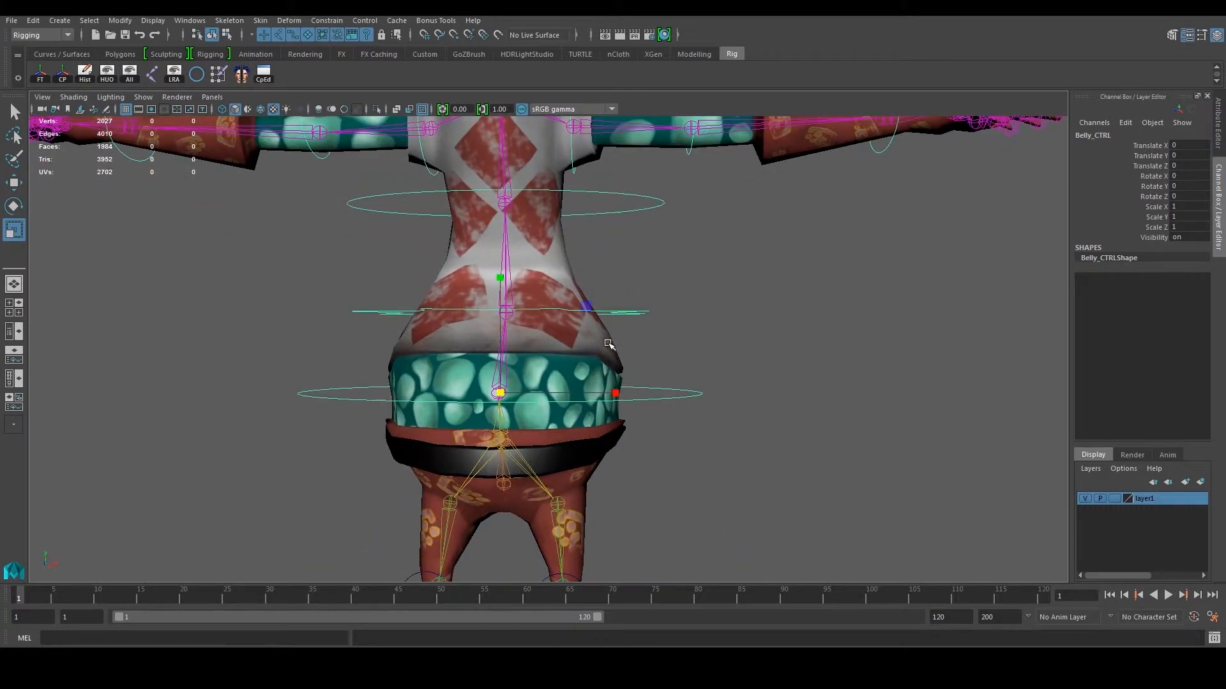
pyautogui.moveTo(638, 299); pyautogui.dragTo(655, 330)
pyautogui.keyDown('alt'); pyautogui.moveTo(655, 330); pyautogui.dragTo(659, 366, button='middle'); pyautogui.keyUp('alt')
pyautogui.press('e')
pyautogui.moveTo(609, 294); pyautogui.dragTo(559, 291)
pyautogui.keyDown('alt'); pyautogui.moveTo(457, 348); pyautogui.dragTo(542, 332); pyautogui.keyUp('alt')
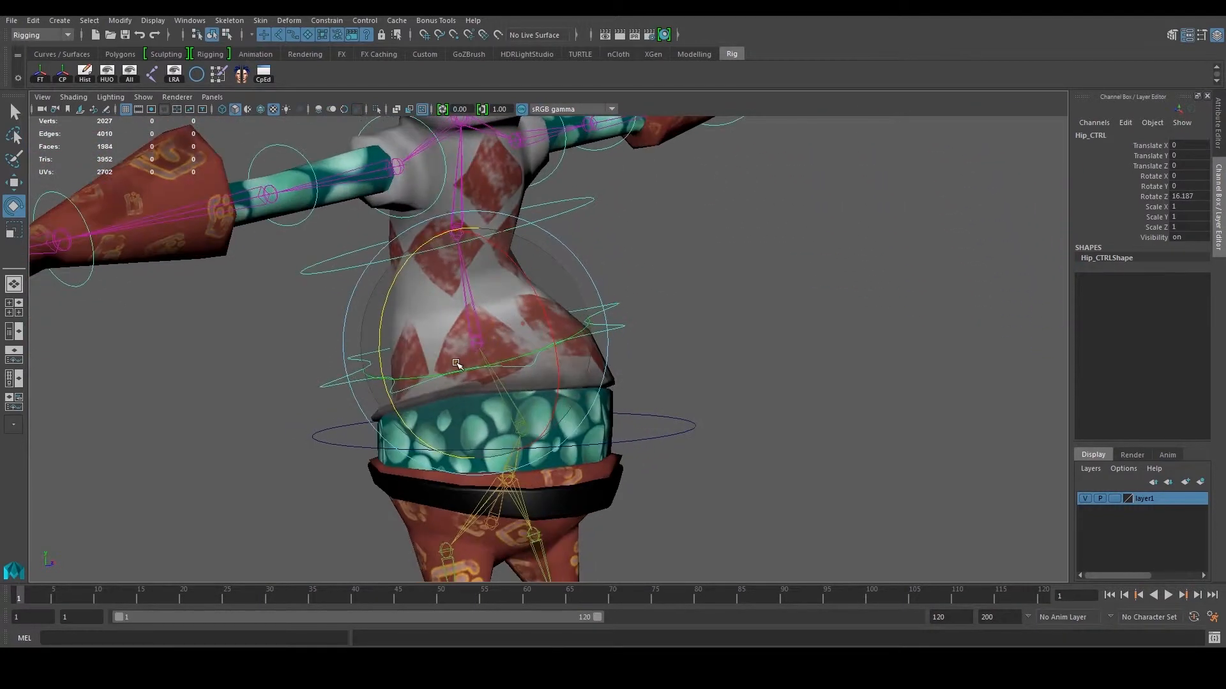
pyautogui.keyDown('alt'); pyautogui.moveTo(459, 365); pyautogui.dragTo(642, 360, button='right'); pyautogui.keyUp('alt')
pyautogui.hotkey('ctrl', 'z')
pyautogui.keyDown('alt'); pyautogui.moveTo(650, 358); pyautogui.dragTo(663, 367); pyautogui.keyUp('alt')
pyautogui.click(664, 368)
# Select the two edge loops along the shirt's bottom hem on the body mesh and convert them to vertices.
pyautogui.click(591, 392)
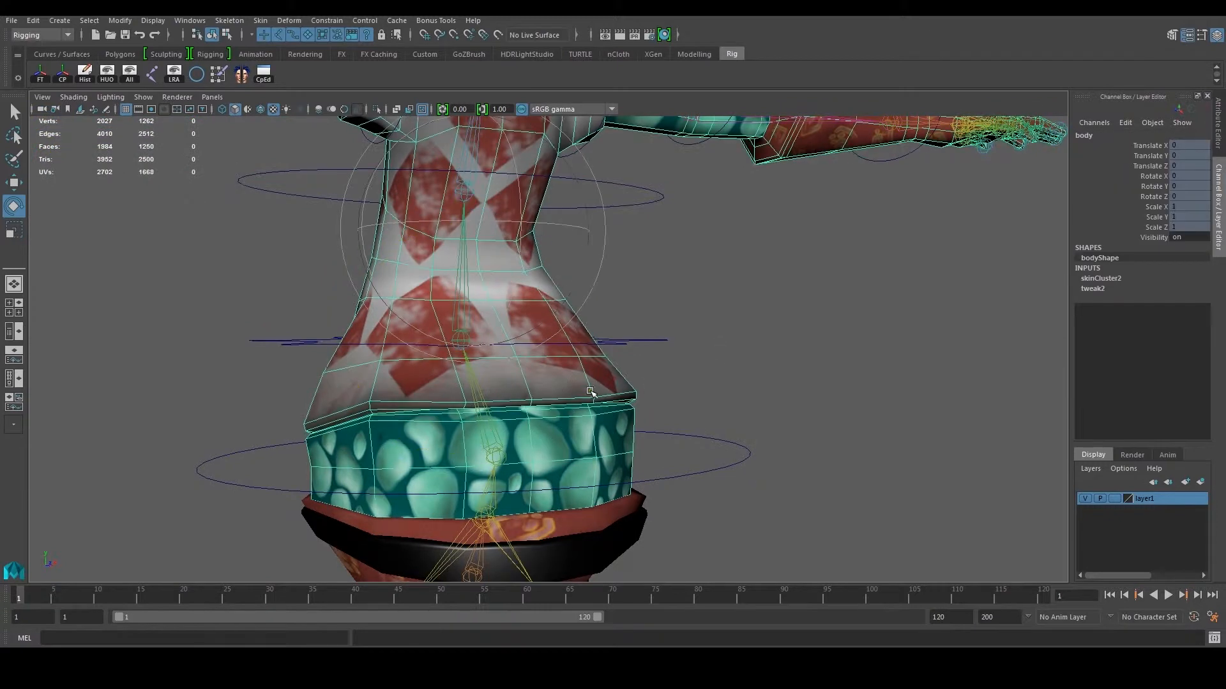
pyautogui.moveTo(570, 388); pyautogui.dragTo(570, 367, button='right')
pyautogui.doubleClick(439, 400)
pyautogui.keyDown('alt'); pyautogui.moveTo(435, 408); pyautogui.dragTo(483, 399, button='middle'); pyautogui.keyUp('alt')
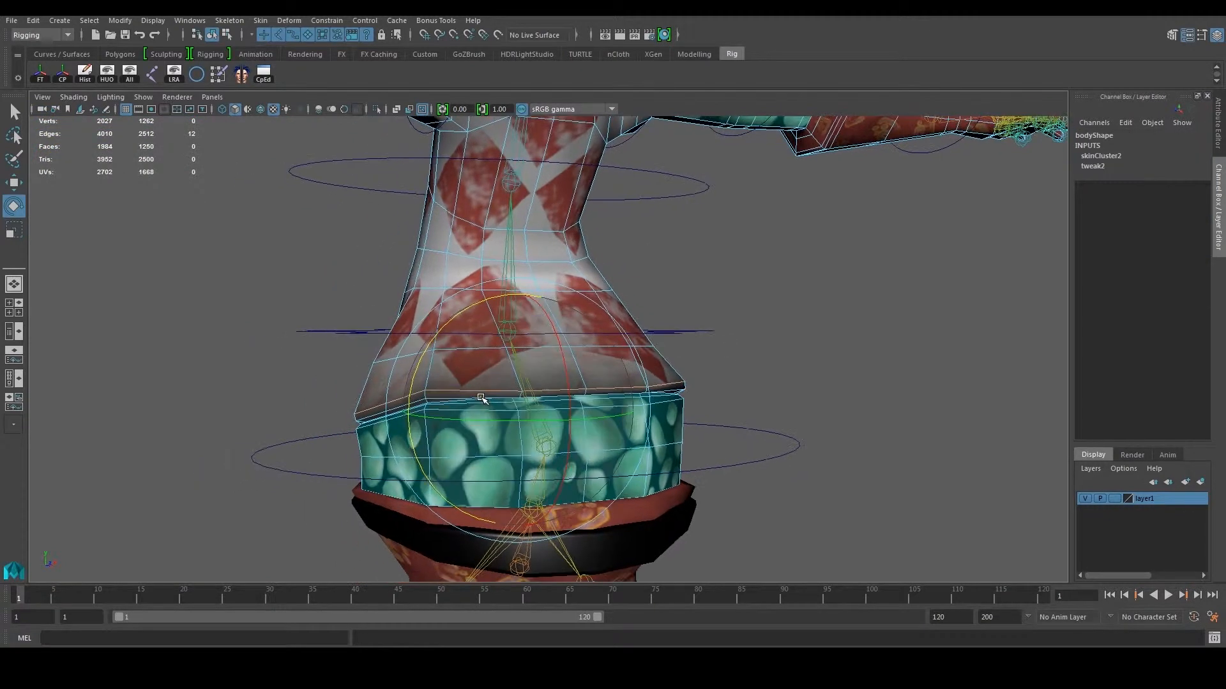
pyautogui.press('w')
pyautogui.keyDown('alt'); pyautogui.moveTo(435, 431); pyautogui.dragTo(478, 397, button='right'); pyautogui.keyUp('alt')
pyautogui.keyDown('alt'); pyautogui.moveTo(475, 399); pyautogui.dragTo(491, 393); pyautogui.keyUp('alt')
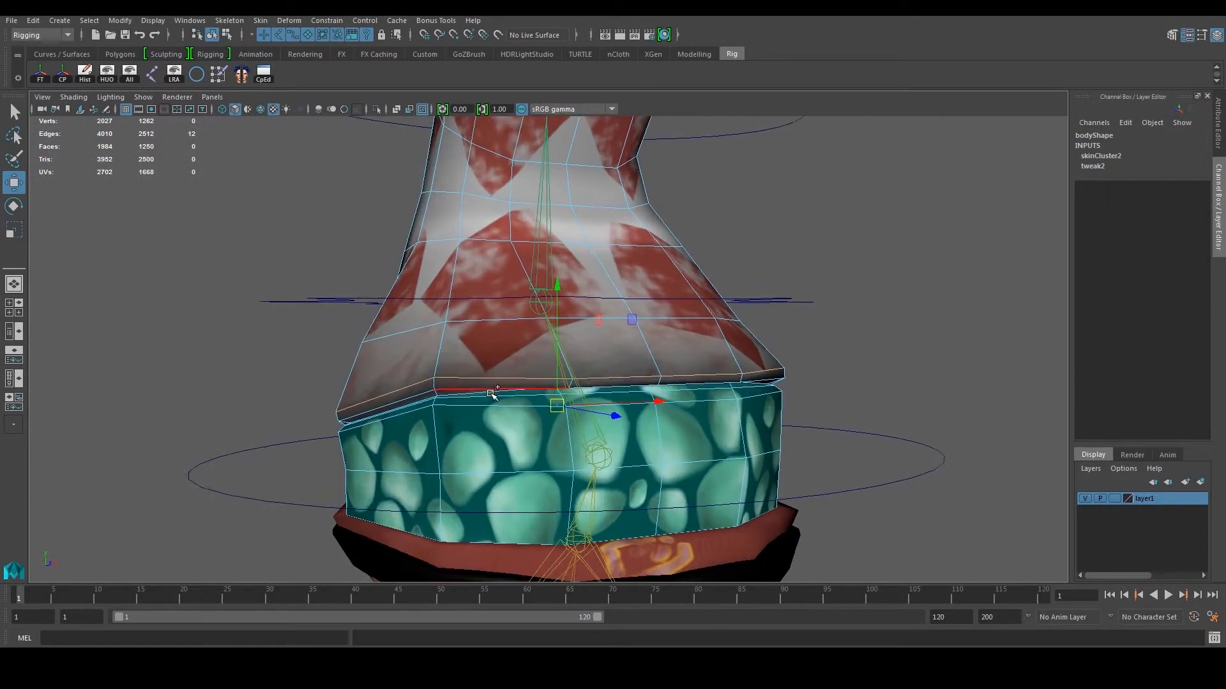
pyautogui.keyDown('shift'); pyautogui.doubleClick(484, 390); pyautogui.keyUp('shift')
pyautogui.keyDown('alt'); pyautogui.moveTo(854, 350); pyautogui.dragTo(885, 349); pyautogui.keyUp('alt')
pyautogui.keyDown('ctrl'); pyautogui.moveTo(885, 349); pyautogui.dragTo(794, 351, button='right'); pyautogui.keyUp('ctrl')
pyautogui.keyDown('alt'); pyautogui.moveTo(793, 350); pyautogui.dragTo(718, 349); pyautogui.keyUp('alt')
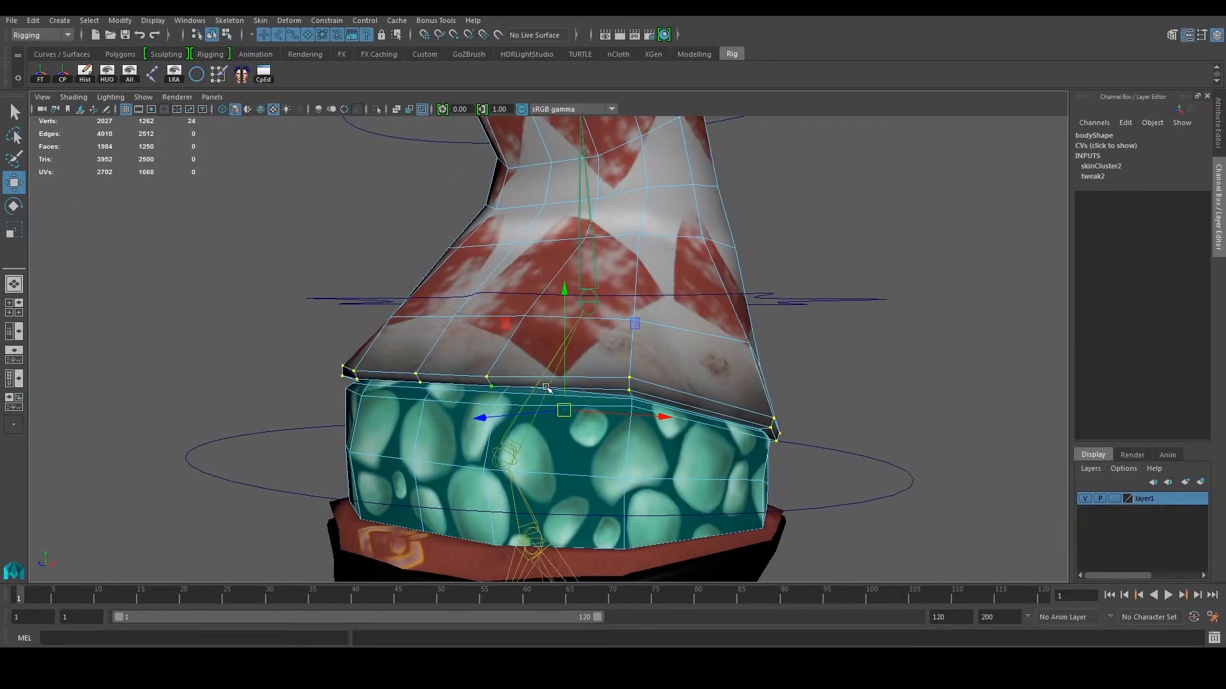
# Set the belly weight of all selected hem vertices to 0.6 in the Component Editor.
pyautogui.click(263, 74)
pyautogui.click(564, 125)
pyautogui.moveTo(631, 22); pyautogui.dragTo(726, 21)
pyautogui.keyDown('shift'); pyautogui.click(678, 416); pyautogui.keyUp('shift')
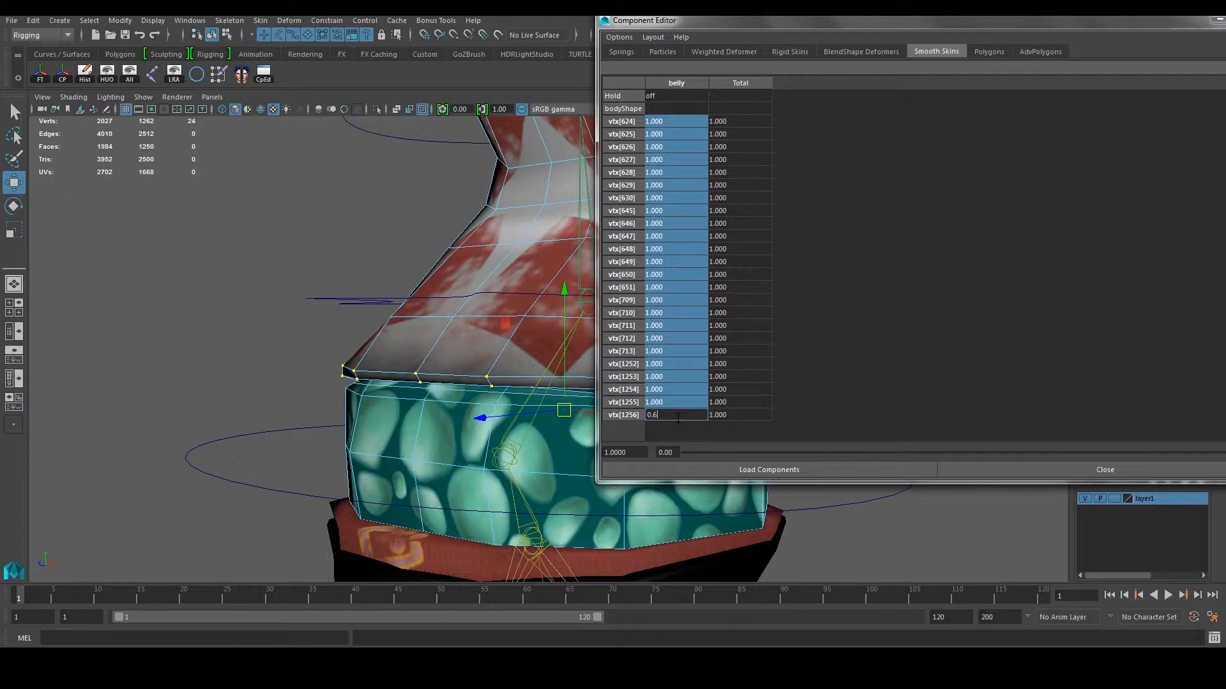
pyautogui.write('0.6')
pyautogui.press('Return')
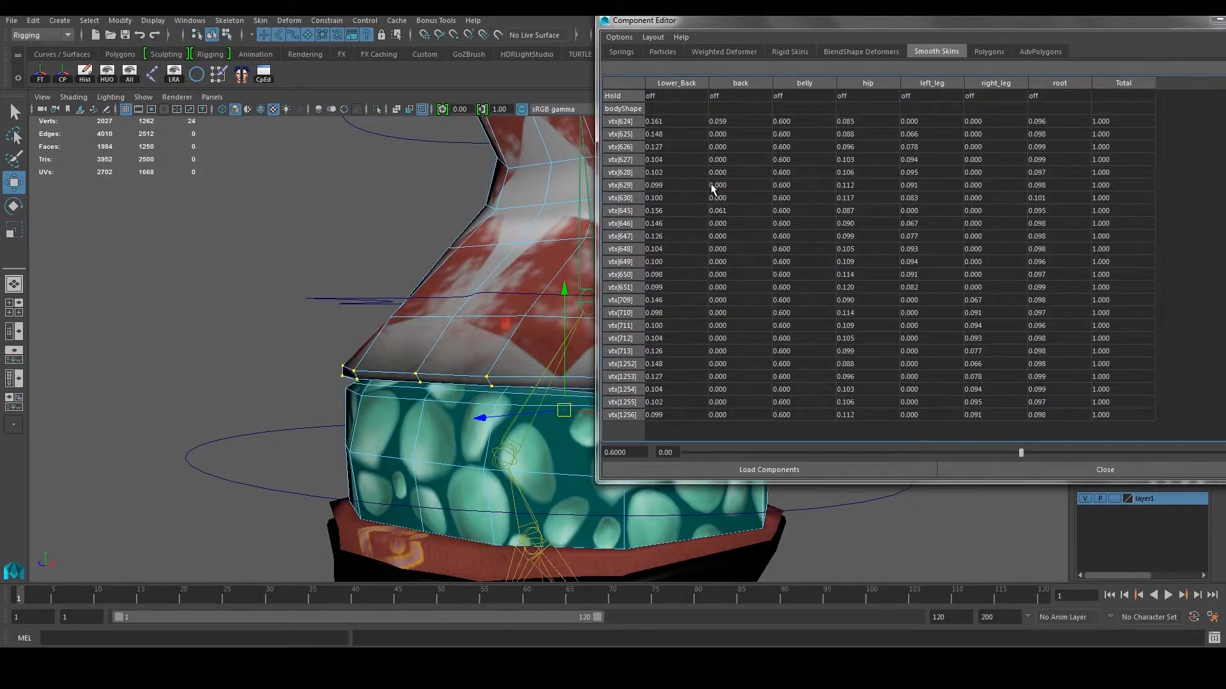
# Set the Lower_Back and back weights of all selected hem vertices to 0.
pyautogui.click(660, 122)
pyautogui.keyDown('shift'); pyautogui.click(682, 414); pyautogui.keyUp('shift')
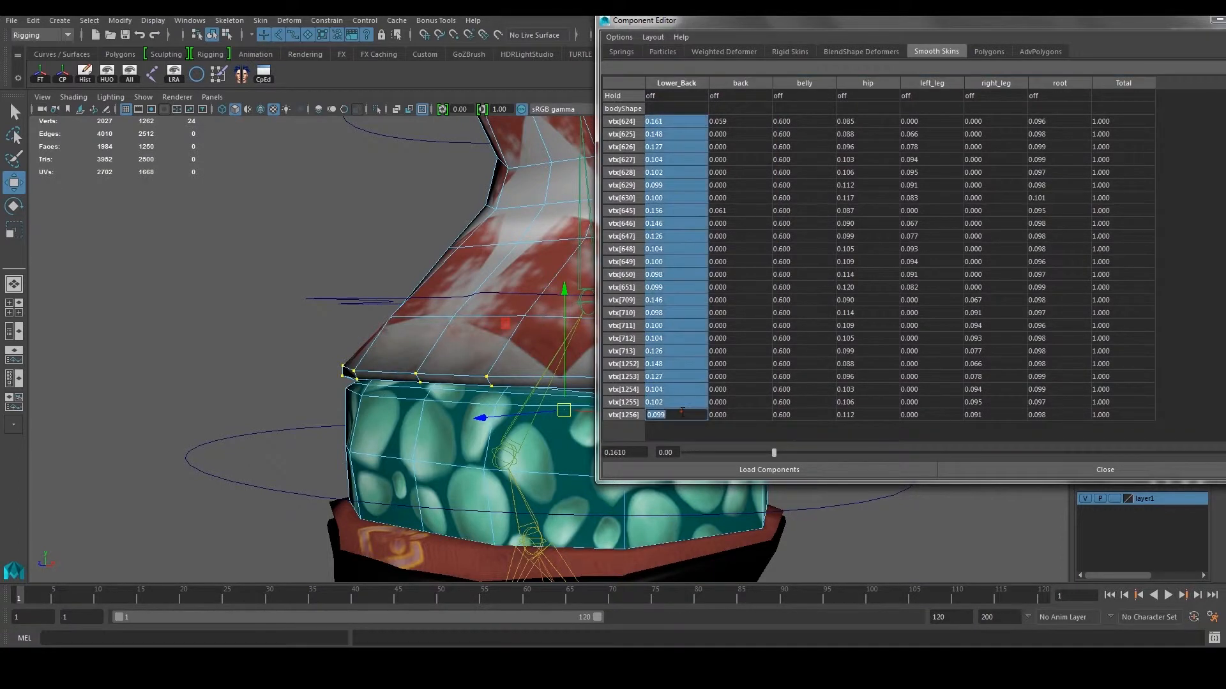
pyautogui.write('0')
pyautogui.press('Return')
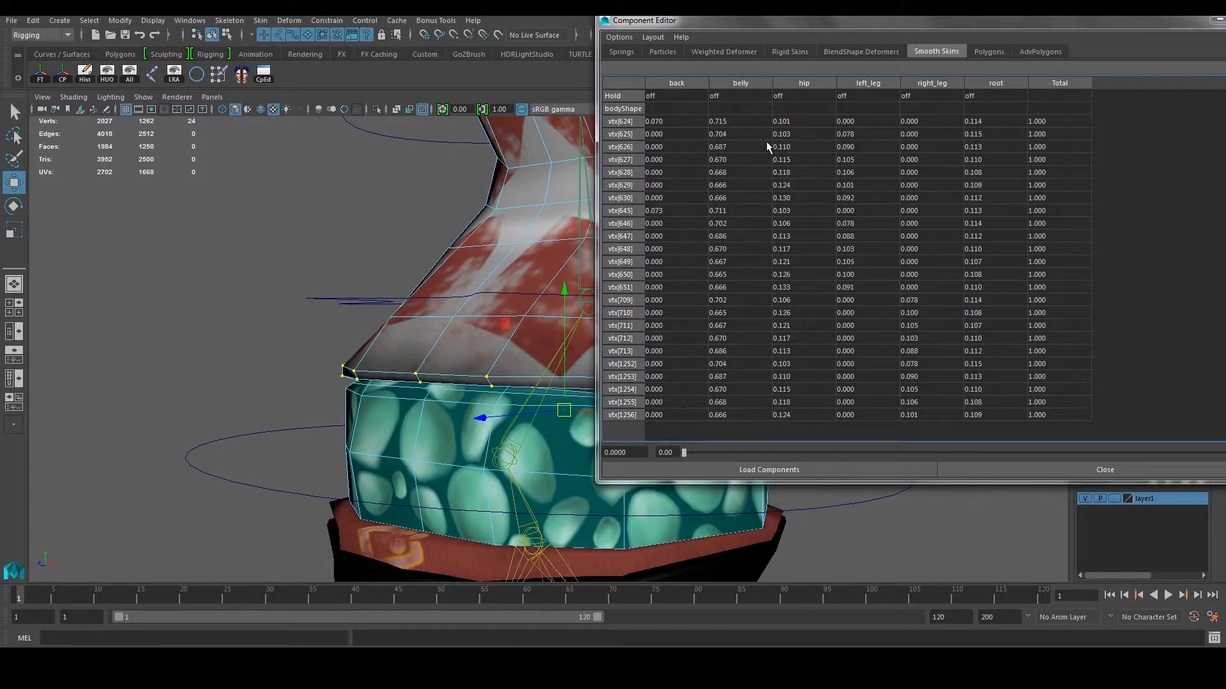
pyautogui.click(667, 122)
pyautogui.keyDown('shift'); pyautogui.click(682, 415); pyautogui.keyUp('shift')
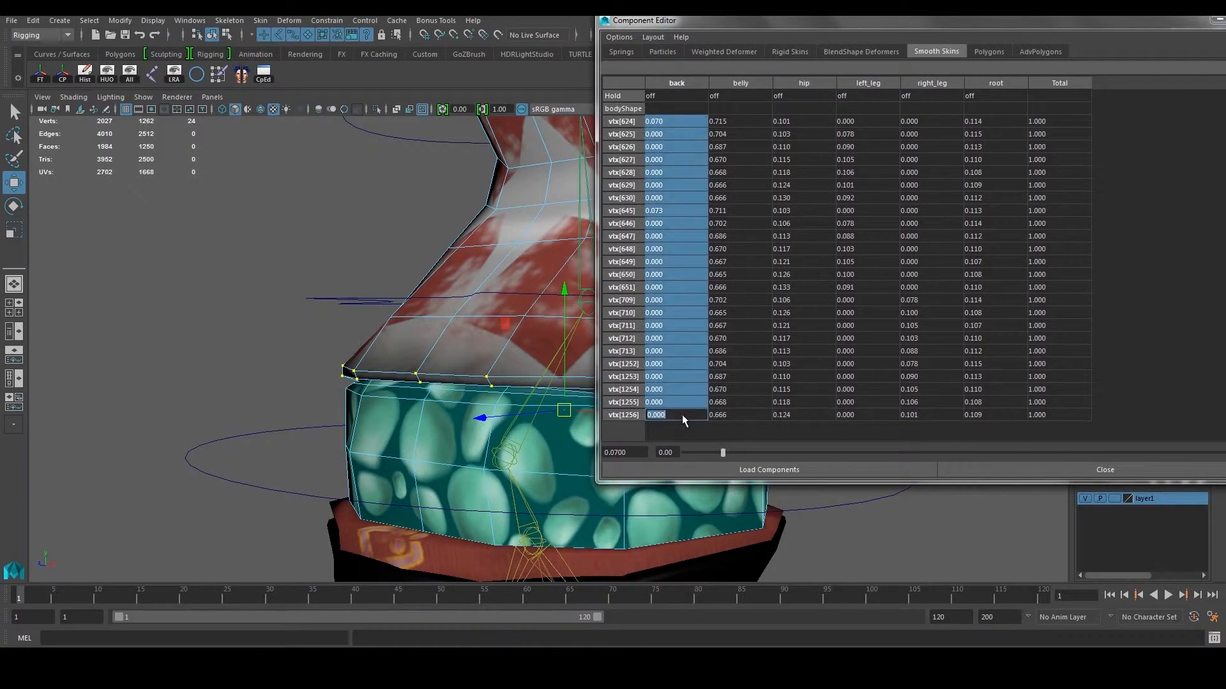
pyautogui.press('Return')
# Set the left_leg, right_leg and root weights of all selected hem vertices to 0.
pyautogui.click(802, 121)
pyautogui.keyDown('shift'); pyautogui.click(930, 414); pyautogui.keyUp('shift')
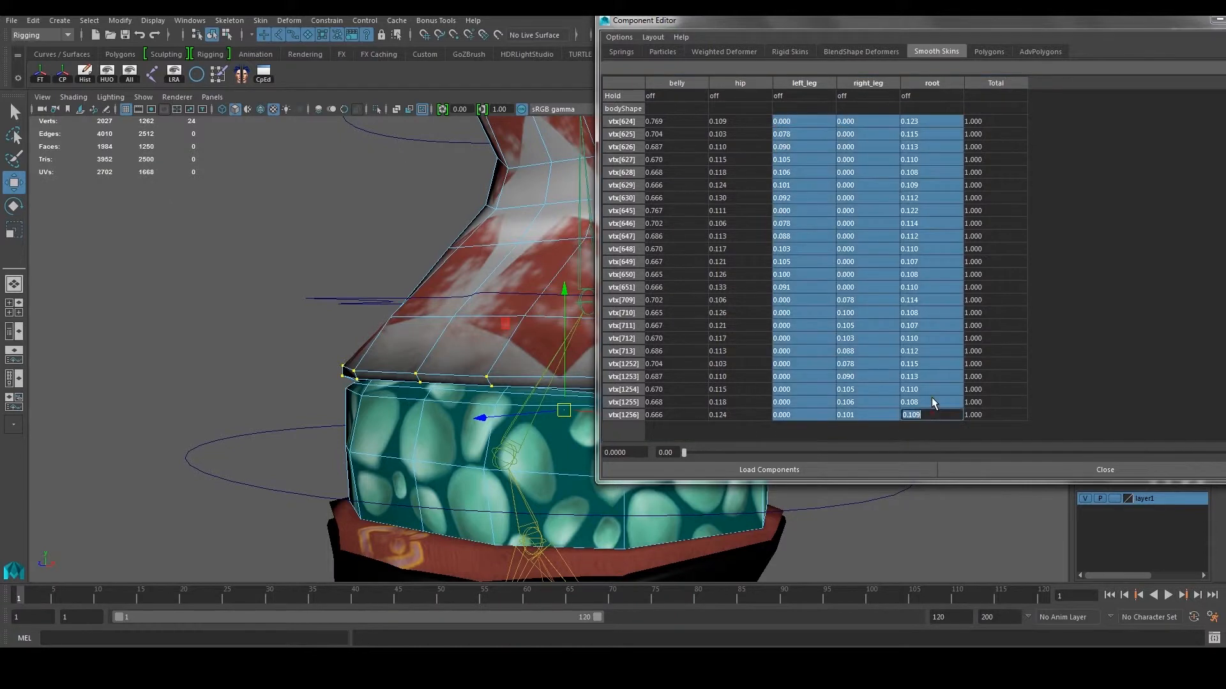
pyautogui.write('0')
pyautogui.press('Return')
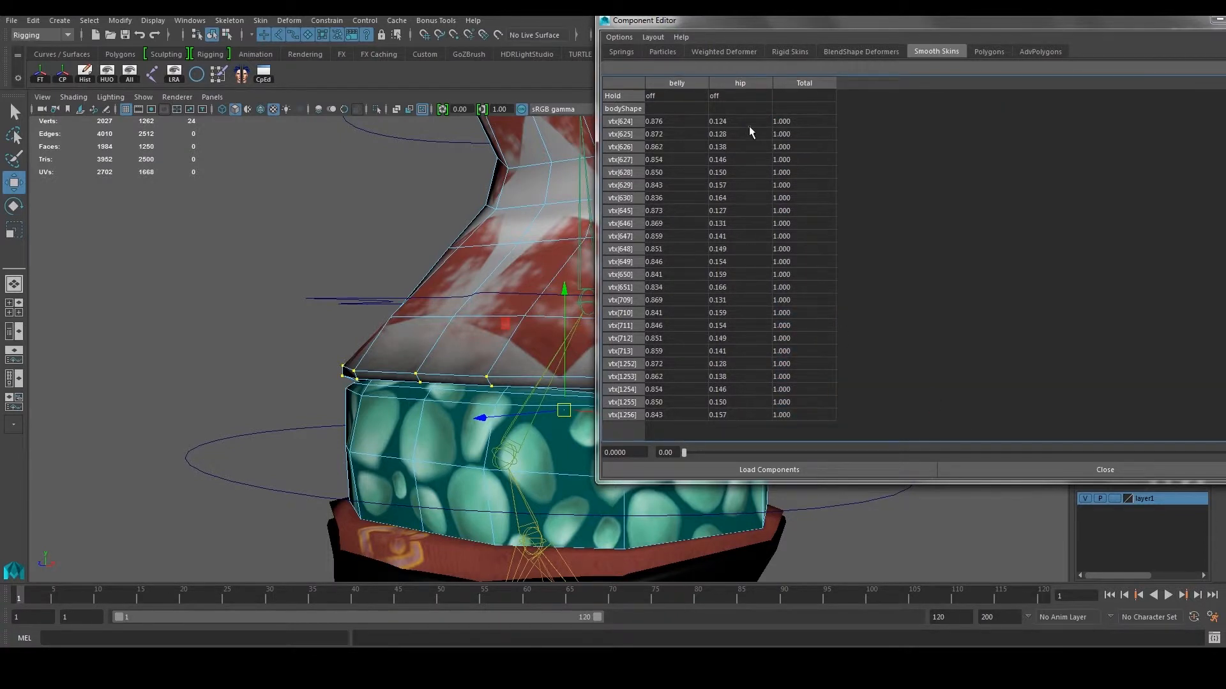
# Set the hip weight of all selected hem vertices to 0.4 and close the Component Editor.
pyautogui.click(733, 121)
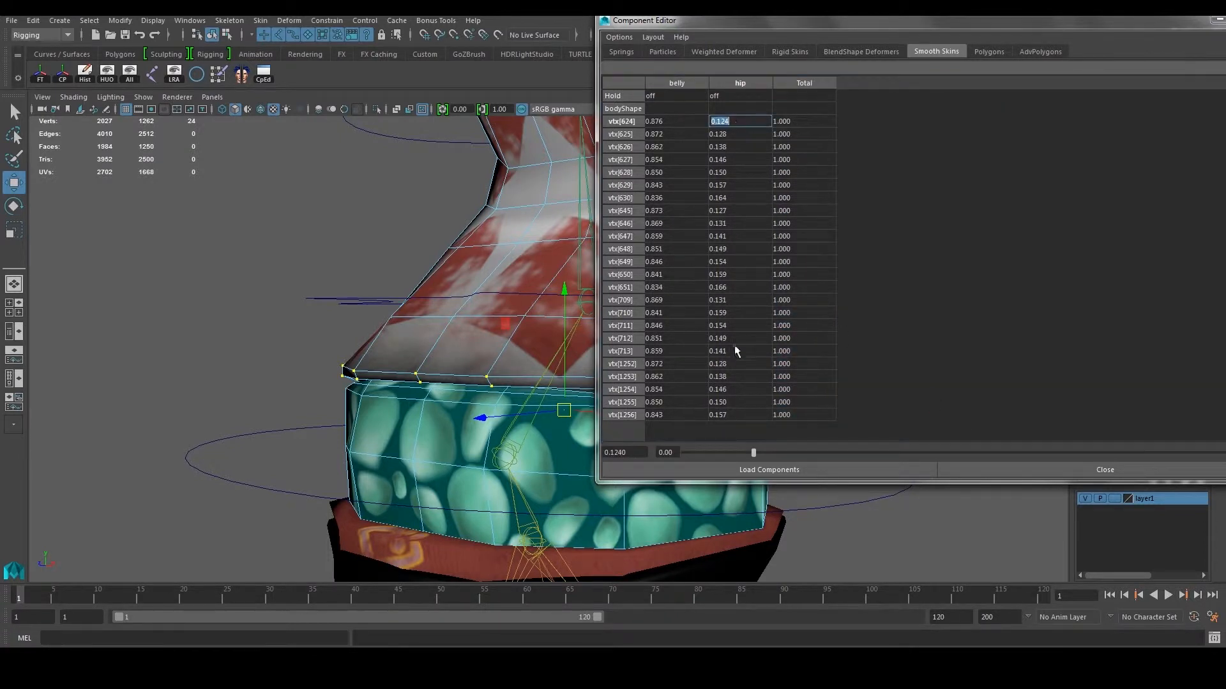
pyautogui.keyDown('shift'); pyautogui.click(734, 414); pyautogui.keyUp('shift')
pyautogui.write('0.4')
pyautogui.press('Return')
pyautogui.click(976, 471)
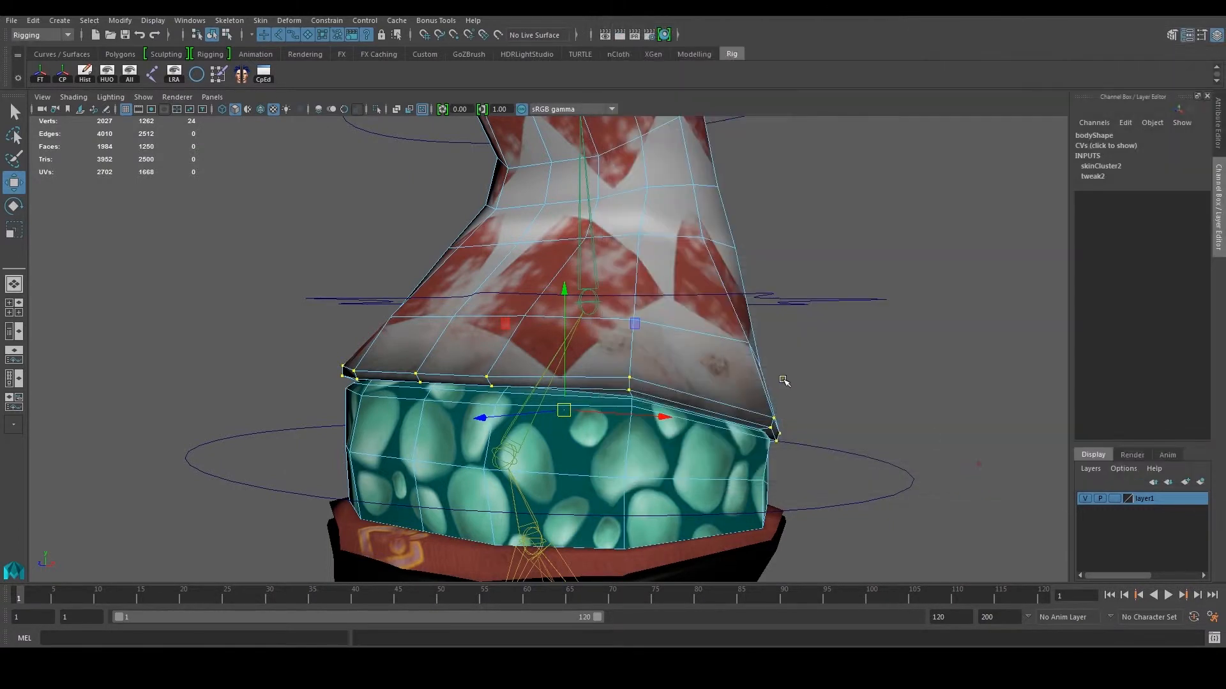
# Test the hem deformation by rotating Hip_CTRL about 8.6 degrees in X, and undo the rotation.
pyautogui.scroll(-2, 779, 383)
pyautogui.moveTo(673, 337); pyautogui.dragTo(718, 325, button='right')
pyautogui.click(755, 323)
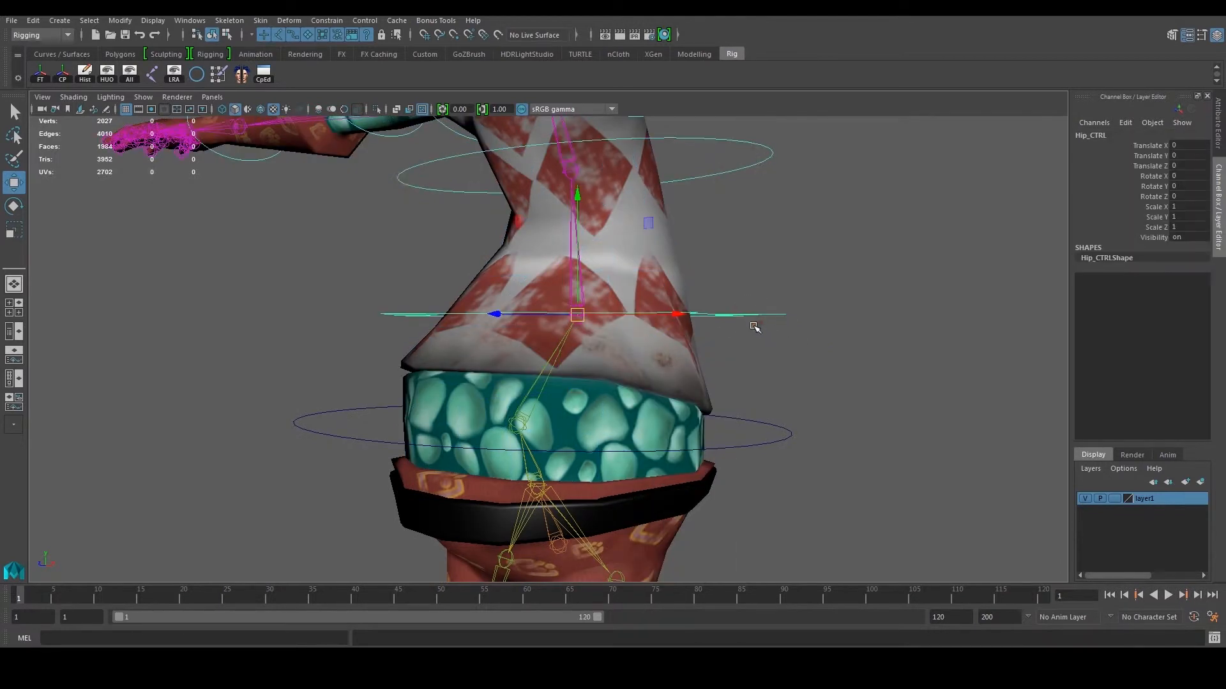
pyautogui.press('e')
pyautogui.scroll(-2, 571, 258)
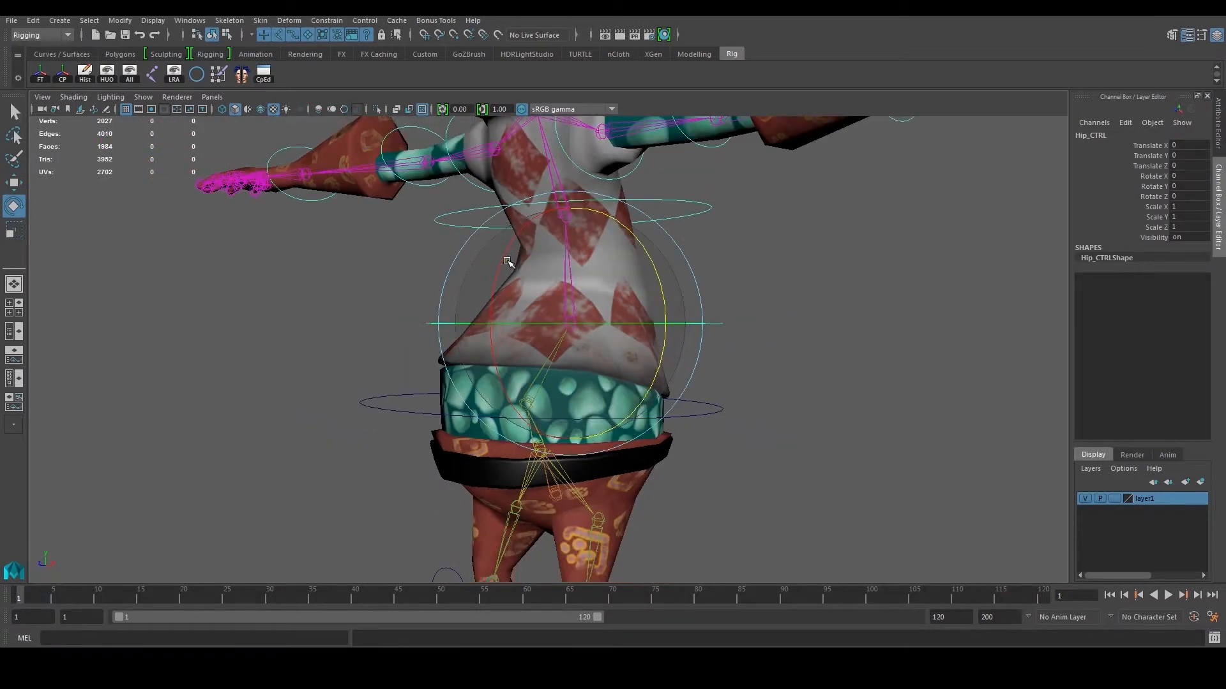
pyautogui.moveTo(507, 261); pyautogui.dragTo(563, 286)
pyautogui.scroll(2, 553, 345)
pyautogui.keyDown('alt'); pyautogui.moveTo(553, 345); pyautogui.dragTo(449, 383); pyautogui.keyUp('alt')
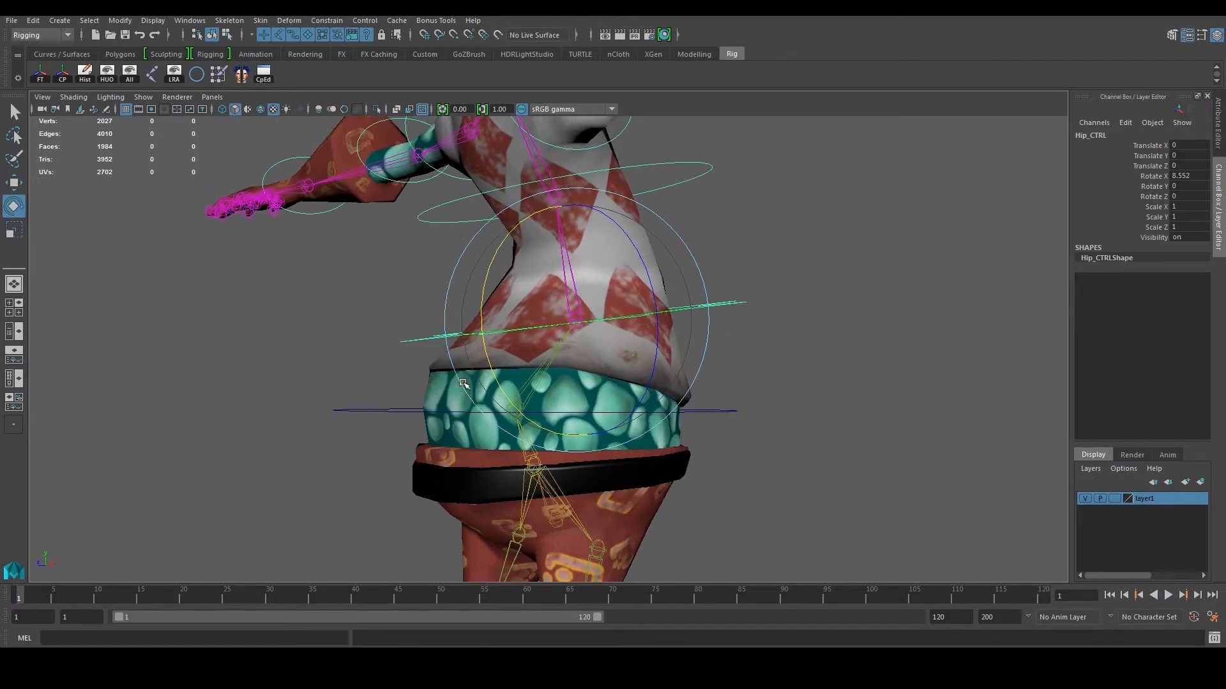
pyautogui.hotkey('ctrl', 'z')
# Select the edge loops just beneath the shirt hem, around the upper teal waistband, and convert them to vertices.
pyautogui.keyDown('alt'); pyautogui.moveTo(559, 331); pyautogui.dragTo(676, 347); pyautogui.keyUp('alt')
pyautogui.click(715, 356)
pyautogui.click(504, 406)
pyautogui.scroll(1, 504, 405)
pyautogui.moveTo(504, 405); pyautogui.dragTo(495, 376, button='right')
pyautogui.click(488, 374)
pyautogui.click(950, 354)
pyautogui.scroll(3, 766, 389)
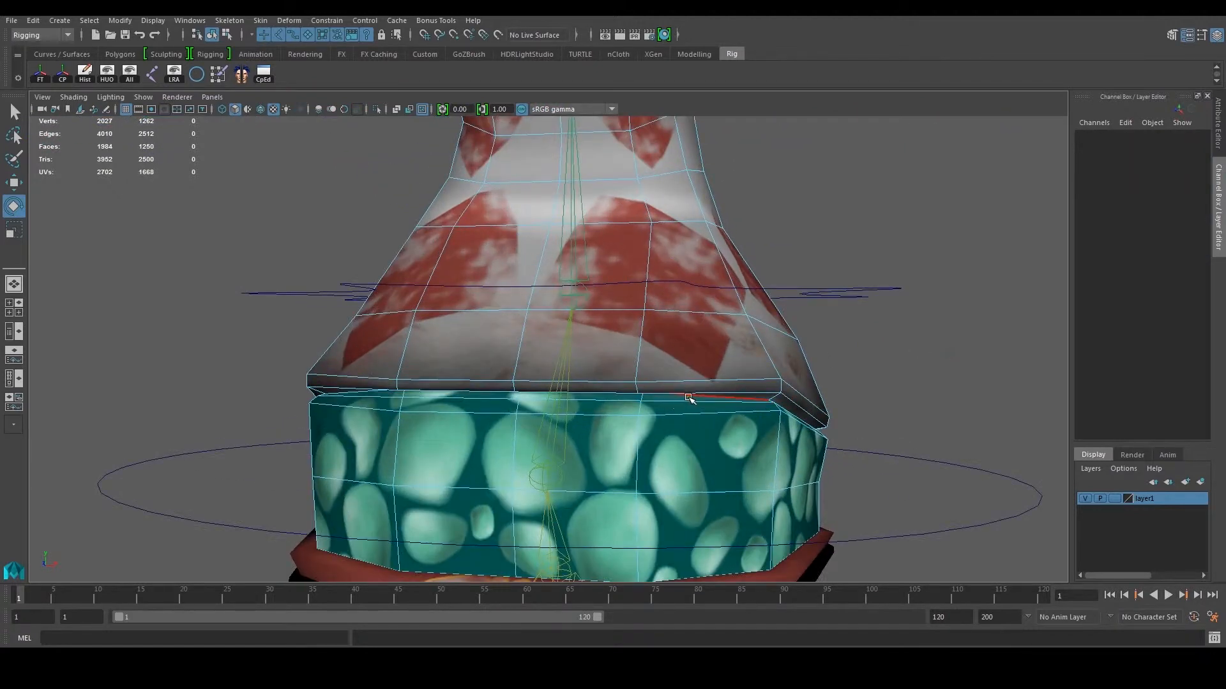
pyautogui.doubleClick(689, 398)
pyautogui.keyDown('shift'); pyautogui.doubleClick(770, 416); pyautogui.keyUp('shift')
pyautogui.keyDown('alt'); pyautogui.moveTo(770, 415); pyautogui.dragTo(830, 337); pyautogui.keyUp('alt')
pyautogui.press('w')
pyautogui.scroll(-3, 752, 372)
pyautogui.keyDown('ctrl'); pyautogui.moveTo(846, 343); pyautogui.dragTo(774, 340, button='right'); pyautogui.keyUp('ctrl')
# Set the belly weight of all selected upper waistband vertices to 0.75 in the Component Editor.
pyautogui.click(267, 74)
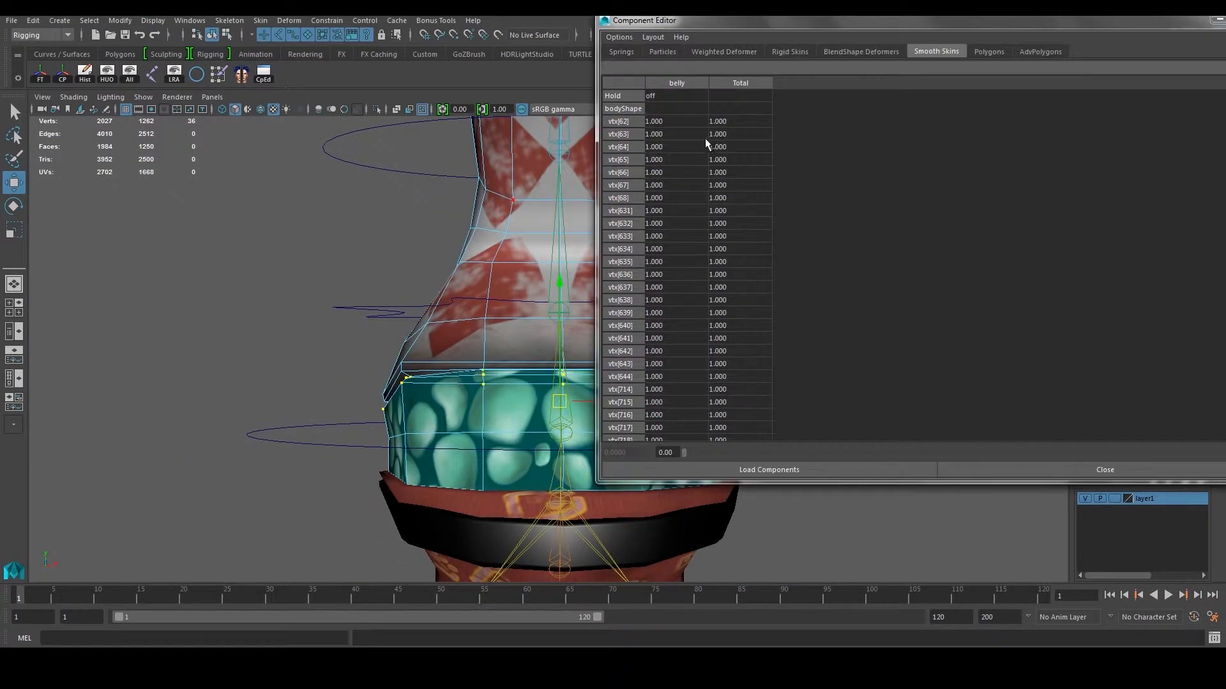
pyautogui.click(684, 121)
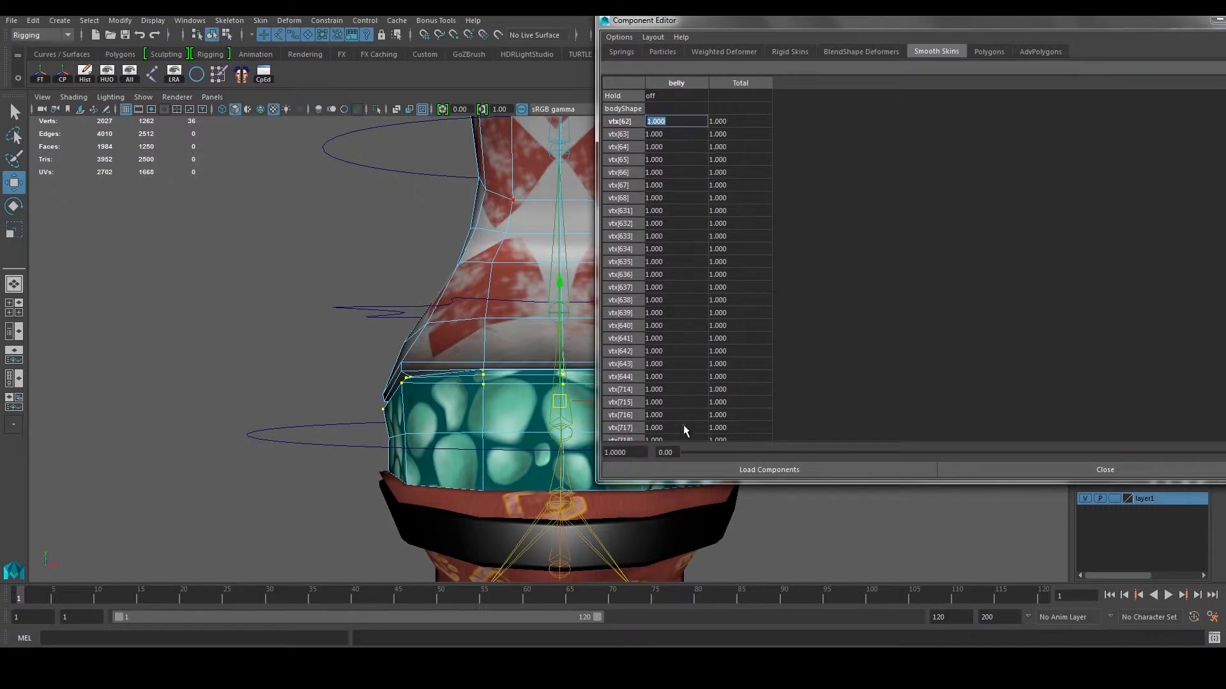
pyautogui.scroll(-4, 680, 421)
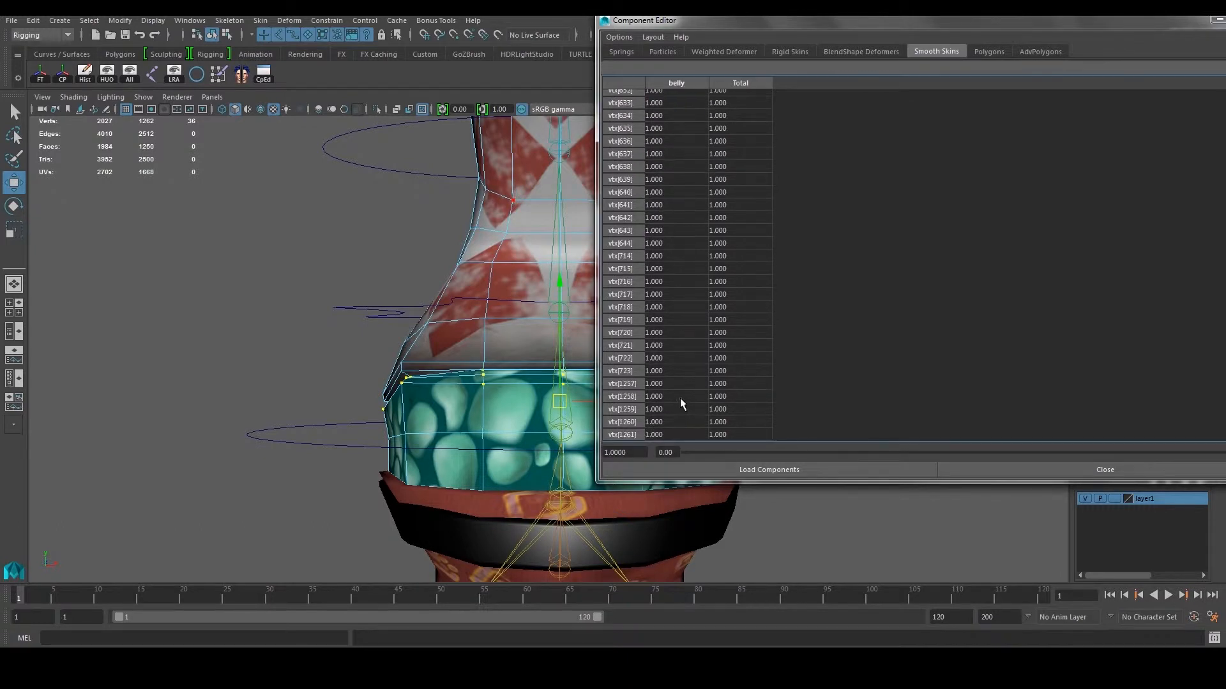
pyautogui.keyDown('shift'); pyautogui.click(672, 430); pyautogui.keyUp('shift')
pyautogui.write('0.7')
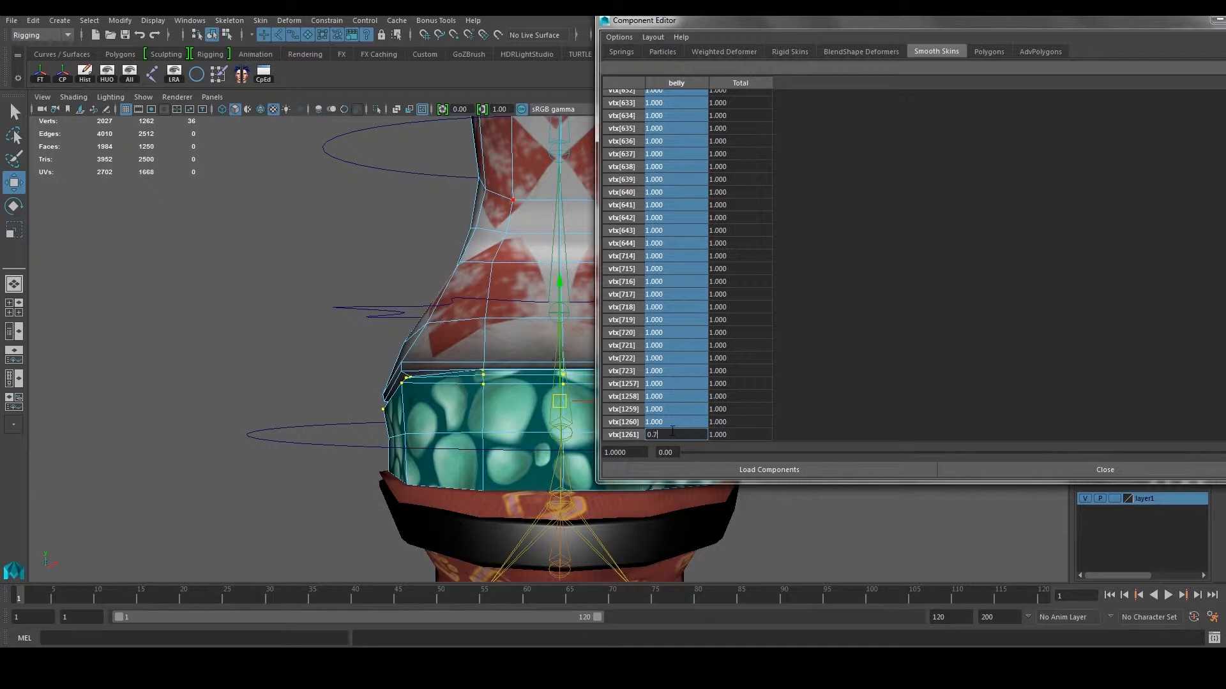
pyautogui.write('5')
pyautogui.press('Return')
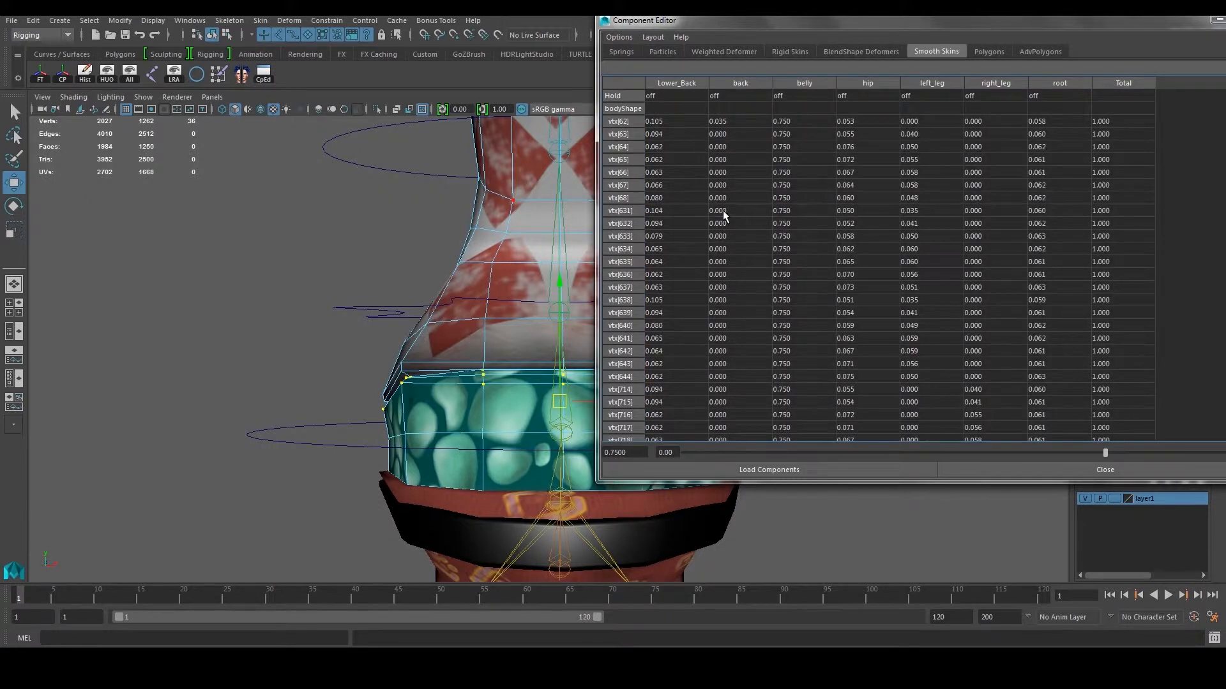
# Set the Lower_Back and back weights of all selected waistband vertices to 0.
pyautogui.click(664, 122)
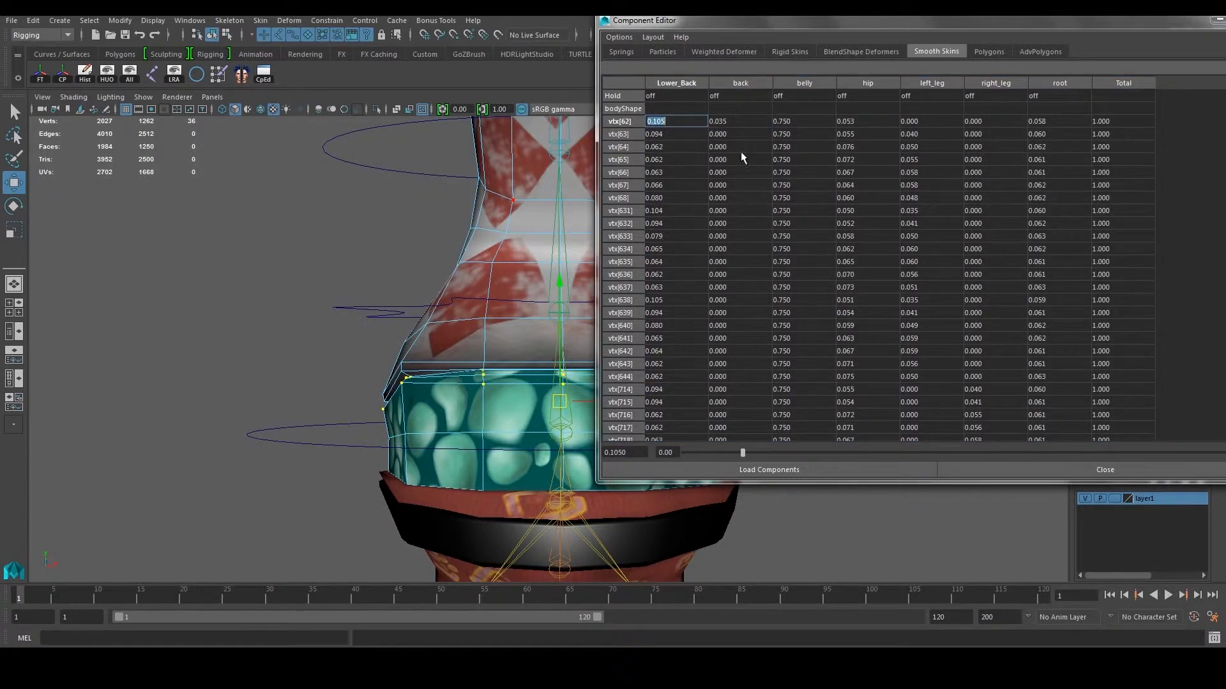
pyautogui.scroll(-4, 759, 216)
pyautogui.keyDown('shift'); pyautogui.click(737, 432); pyautogui.keyUp('shift')
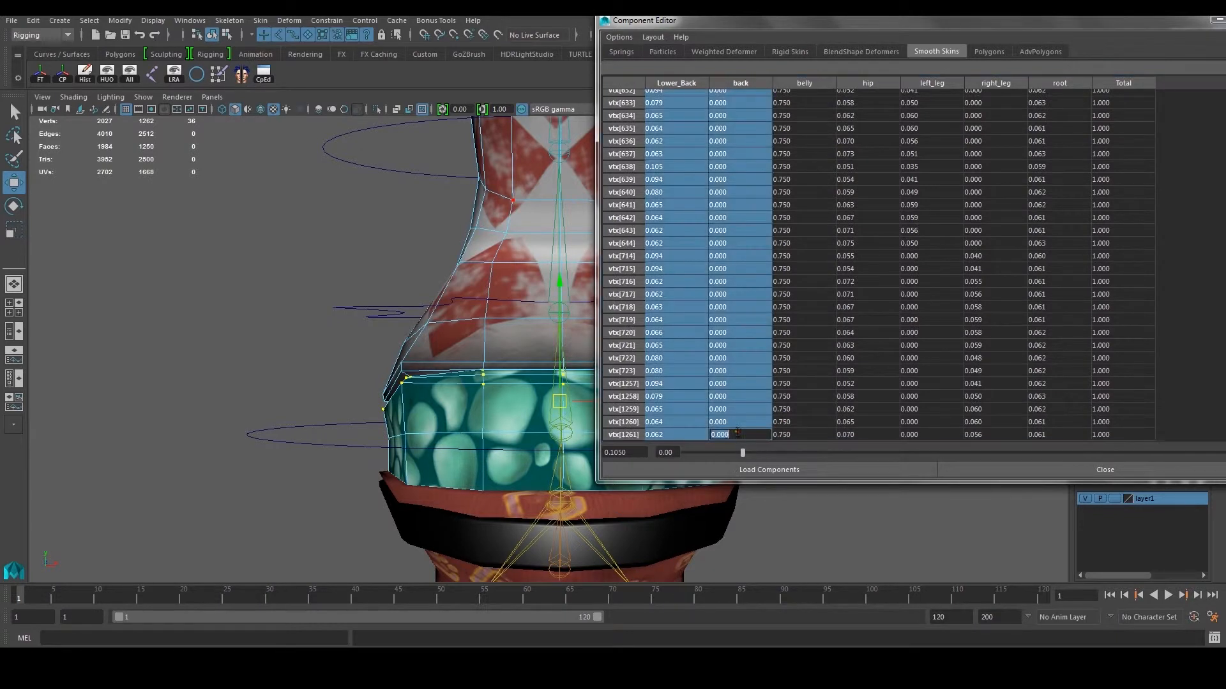
pyautogui.write('0')
pyautogui.press('Return')
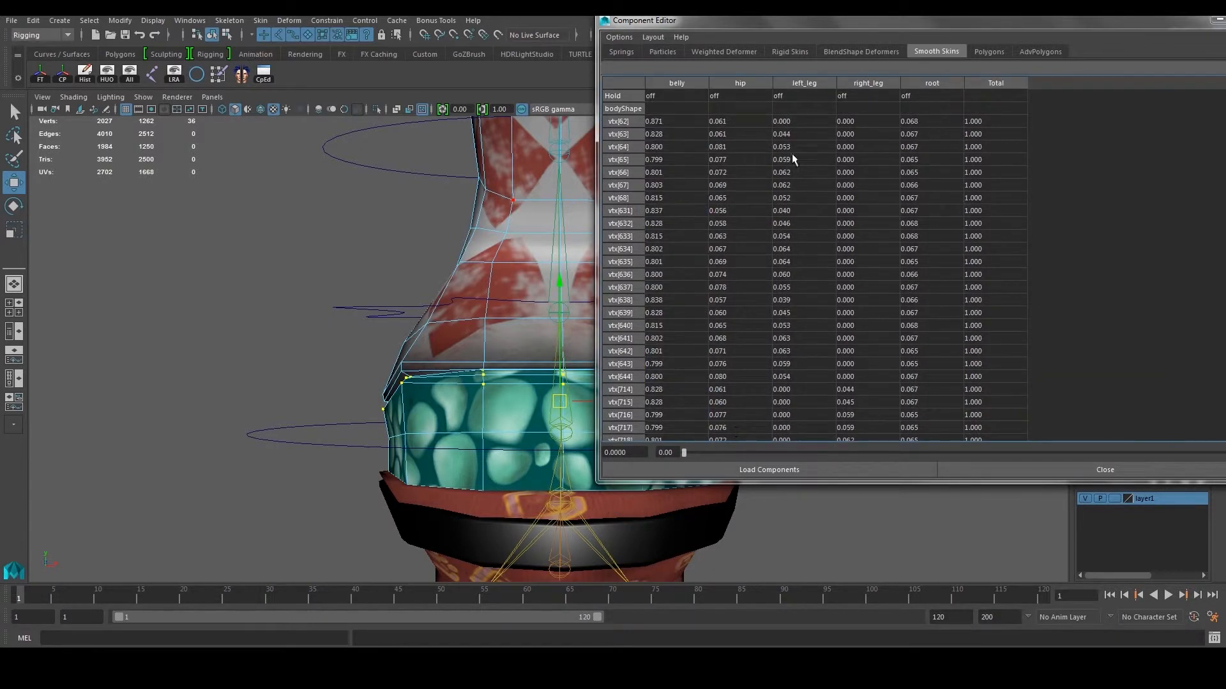
# Set the left_leg, right_leg and root weights of all selected waistband vertices to 0.
pyautogui.scroll(-4, 914, 346)
pyautogui.keyDown('shift'); pyautogui.click(918, 433); pyautogui.keyUp('shift')
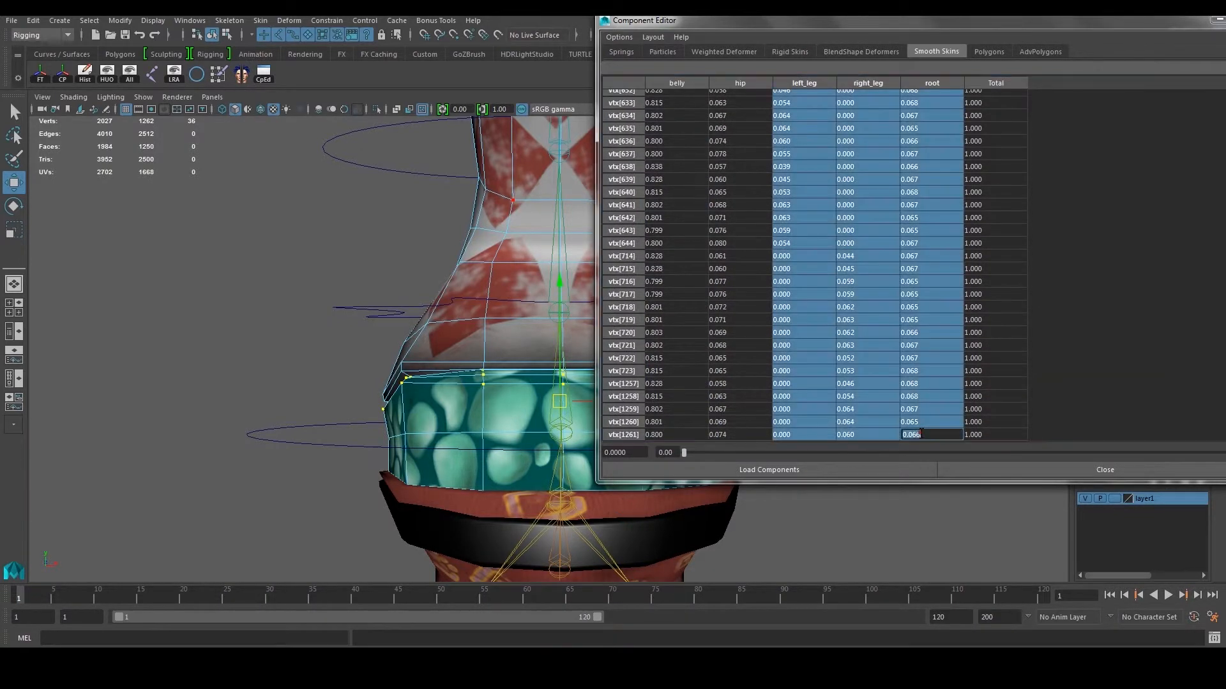
pyautogui.write('0')
pyautogui.press('Return')
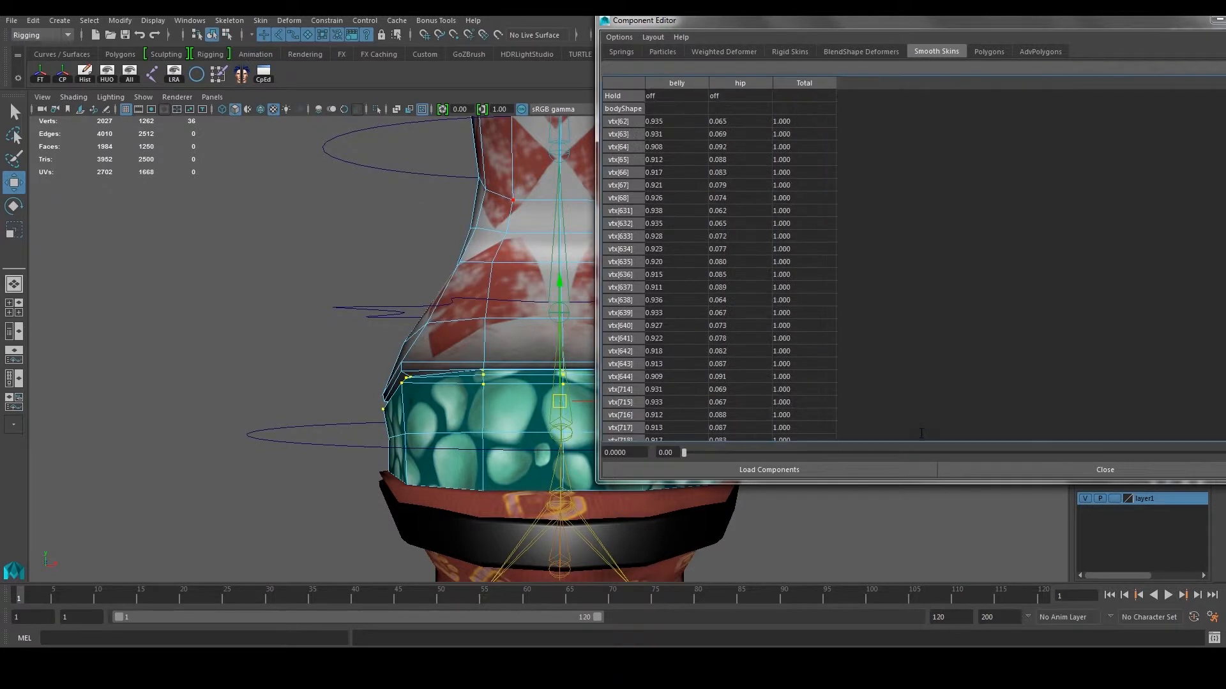
# Set the hip weight of all selected waistband vertices to 0.25 and close the Component Editor.
pyautogui.click(728, 122)
pyautogui.scroll(-4, 729, 383)
pyautogui.keyDown('shift'); pyautogui.click(735, 433); pyautogui.keyUp('shift')
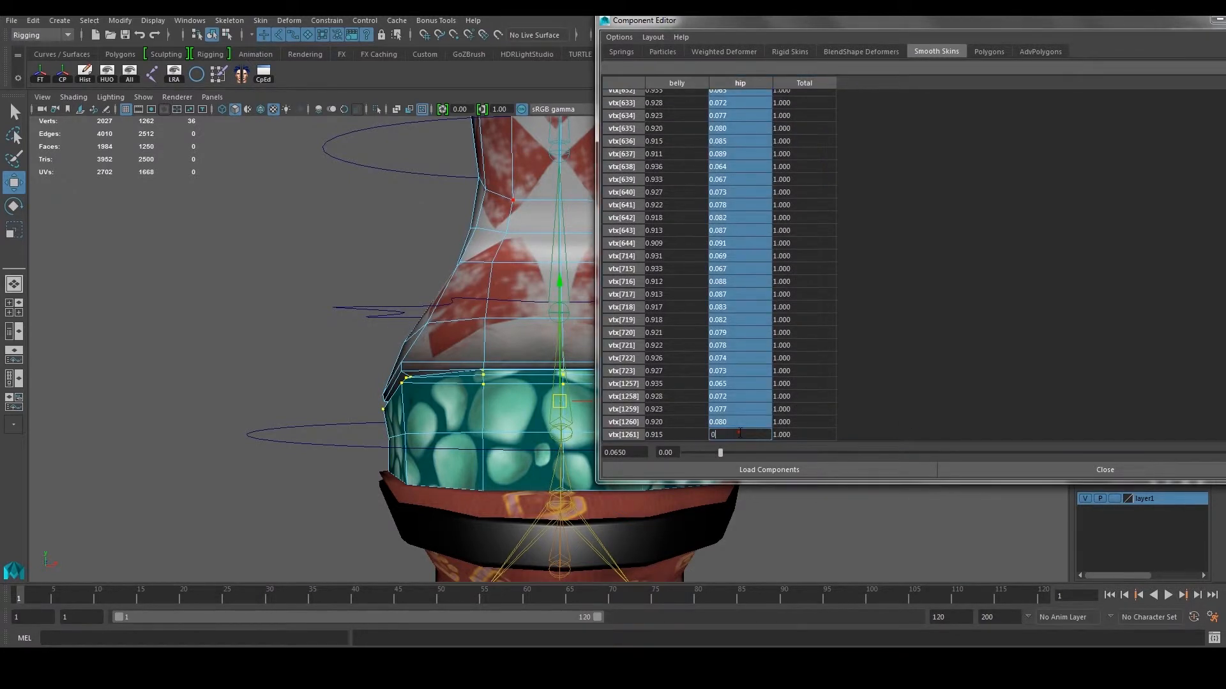
pyautogui.press('Return')
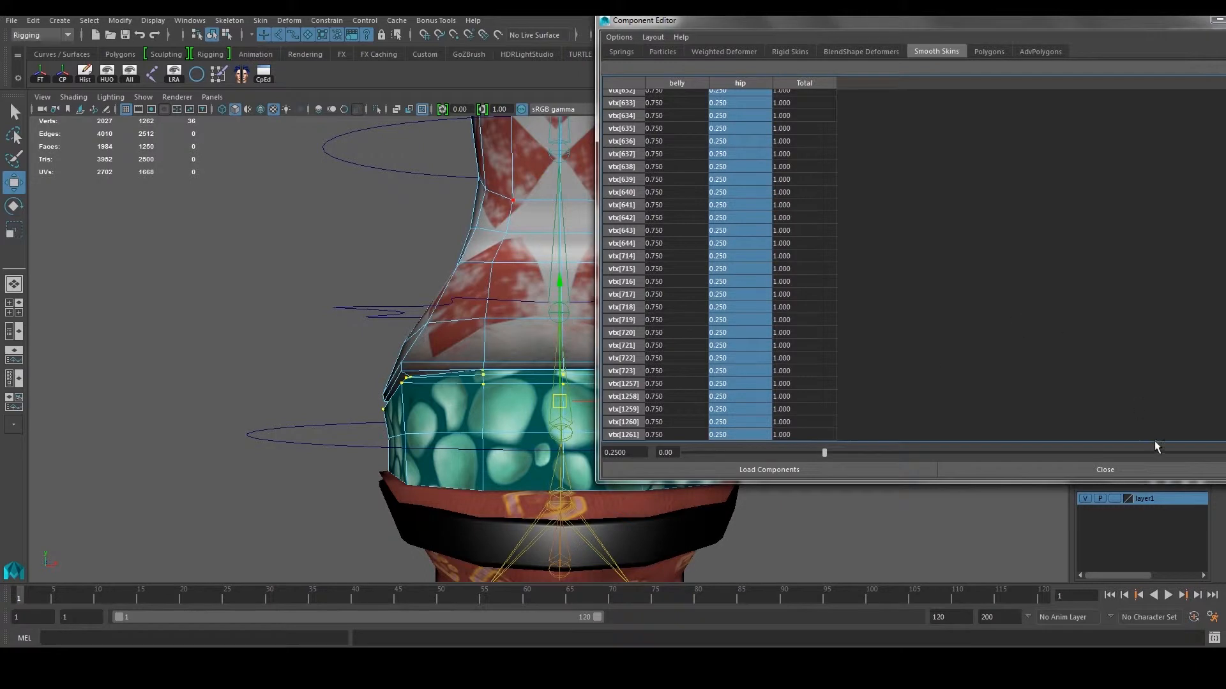
pyautogui.click(1143, 470)
# Return to object selection, test the waist deformation by rotating Hip_CTRL, and undo the rotation.
pyautogui.moveTo(702, 357); pyautogui.dragTo(882, 287, button='right')
pyautogui.keyDown('alt'); pyautogui.moveTo(883, 287); pyautogui.dragTo(769, 278); pyautogui.keyUp('alt')
pyautogui.moveTo(758, 287); pyautogui.dragTo(790, 321)
pyautogui.keyDown('alt'); pyautogui.moveTo(787, 318); pyautogui.dragTo(613, 255); pyautogui.keyUp('alt')
pyautogui.press('e')
pyautogui.moveTo(509, 236); pyautogui.dragTo(556, 290)
pyautogui.scroll(-5, 609, 253)
pyautogui.hotkey('ctrl', 'z')
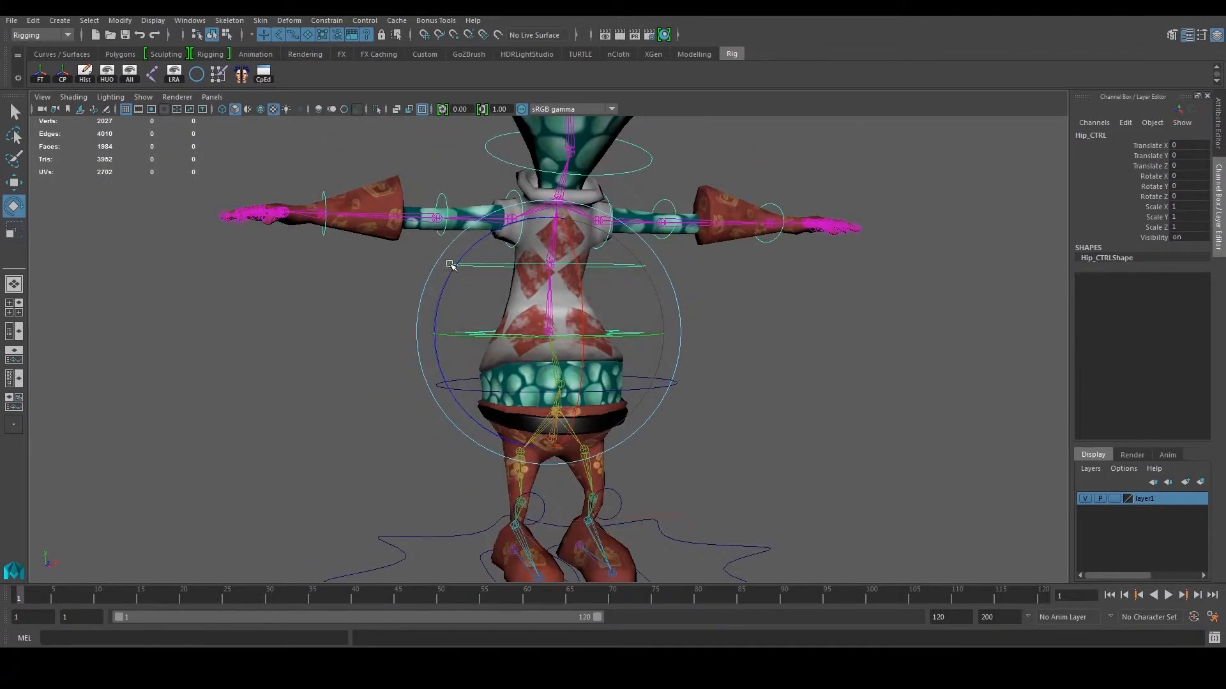
# Test the waist by rotating Hip_CTRL about -34.5 degrees in Z and once more in another direction, undoing each rotation.
pyautogui.moveTo(456, 267); pyautogui.dragTo(547, 259)
pyautogui.keyDown('alt'); pyautogui.moveTo(611, 313); pyautogui.dragTo(571, 339); pyautogui.keyUp('alt')
pyautogui.scroll(4, 574, 344)
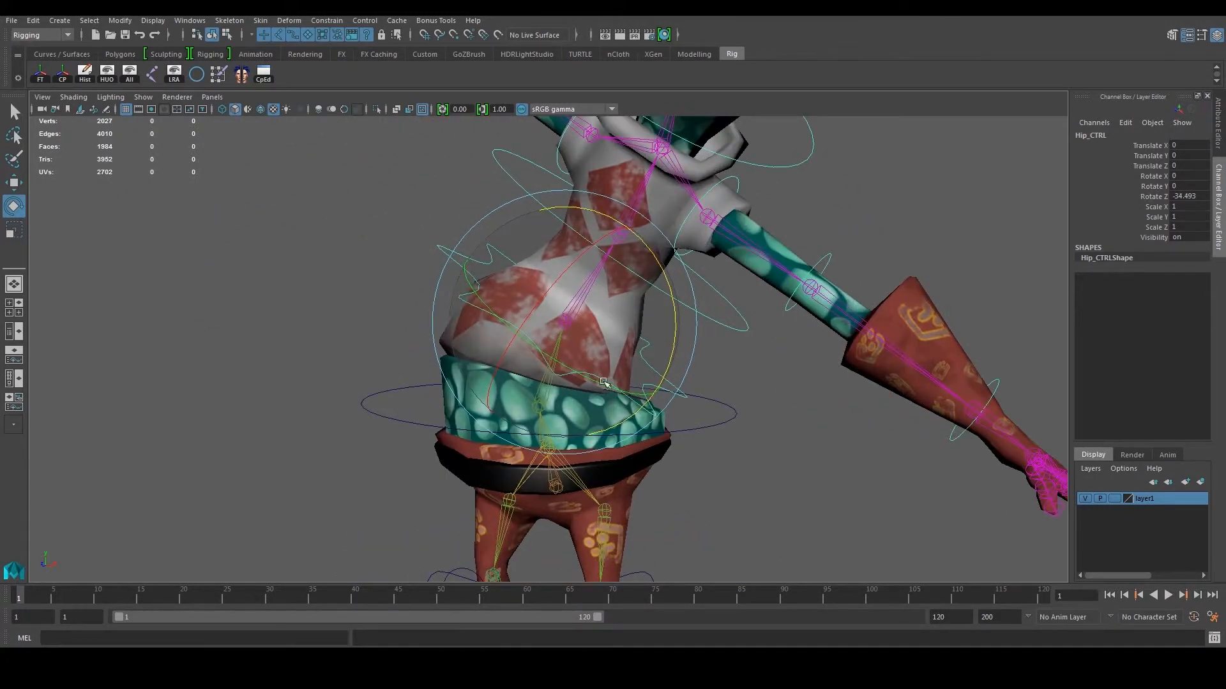
pyautogui.hotkey('ctrl', 'z')
pyautogui.keyDown('alt'); pyautogui.moveTo(641, 387); pyautogui.dragTo(678, 373); pyautogui.keyUp('alt')
pyautogui.moveTo(664, 282); pyautogui.dragTo(619, 237)
pyautogui.hotkey('ctrl', 'z')
# Test the trouser line by rotating Belly_CTRL about -27.5 degrees in Z and in further directions, undoing each rotation.
pyautogui.click(730, 406)
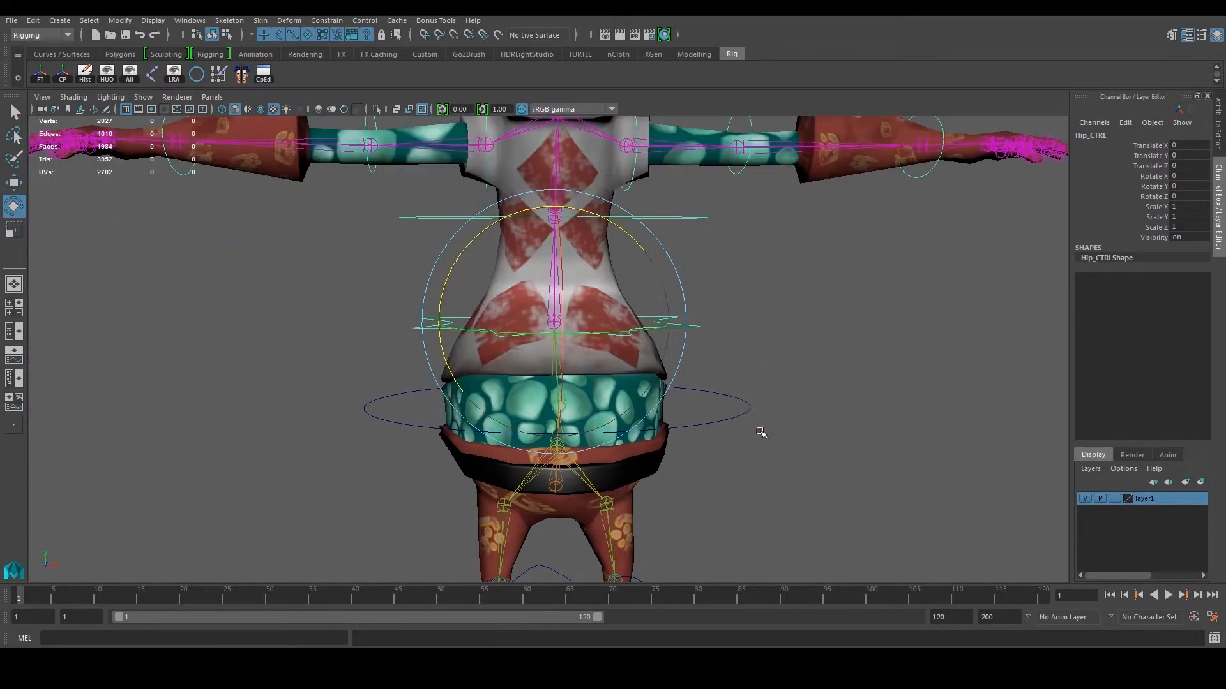
pyautogui.moveTo(642, 326); pyautogui.dragTo(782, 368)
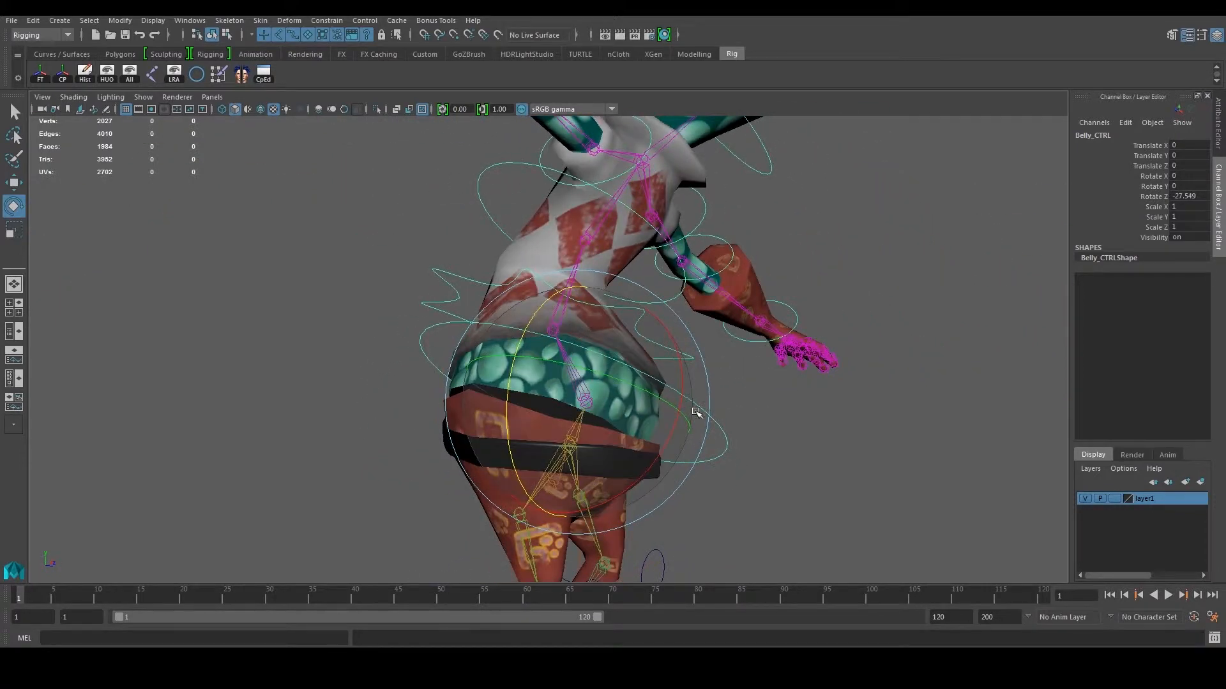
pyautogui.hotkey('ctrl', 'z')
pyautogui.hotkey('ctrl', 'z')
pyautogui.hotkey('ctrl', 'z')
pyautogui.keyDown('alt'); pyautogui.moveTo(655, 486); pyautogui.dragTo(710, 425); pyautogui.keyUp('alt')
pyautogui.keyDown('alt'); pyautogui.moveTo(625, 484); pyautogui.dragTo(593, 341); pyautogui.keyUp('alt')
pyautogui.hotkey('ctrl', 'z')
pyautogui.moveTo(645, 375); pyautogui.dragTo(618, 335)
pyautogui.moveTo(529, 355); pyautogui.dragTo(523, 418)
pyautogui.hotkey('ctrl', 'z')
pyautogui.keyDown('alt'); pyautogui.moveTo(729, 358); pyautogui.dragTo(769, 351); pyautogui.keyUp('alt')
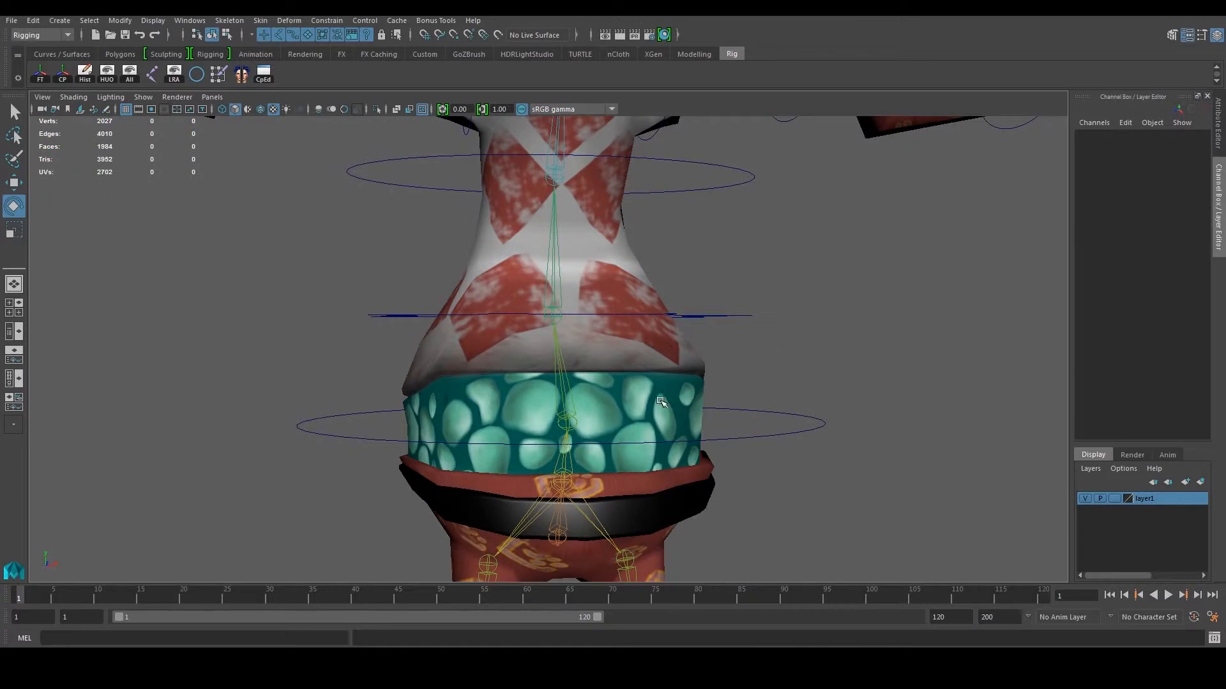
# Try selecting the vertices of the body's lower teal waistband in vertex mode.
pyautogui.click(664, 411)
pyautogui.keyDown('alt'); pyautogui.moveTo(664, 411); pyautogui.dragTo(645, 341, button='middle'); pyautogui.keyUp('alt')
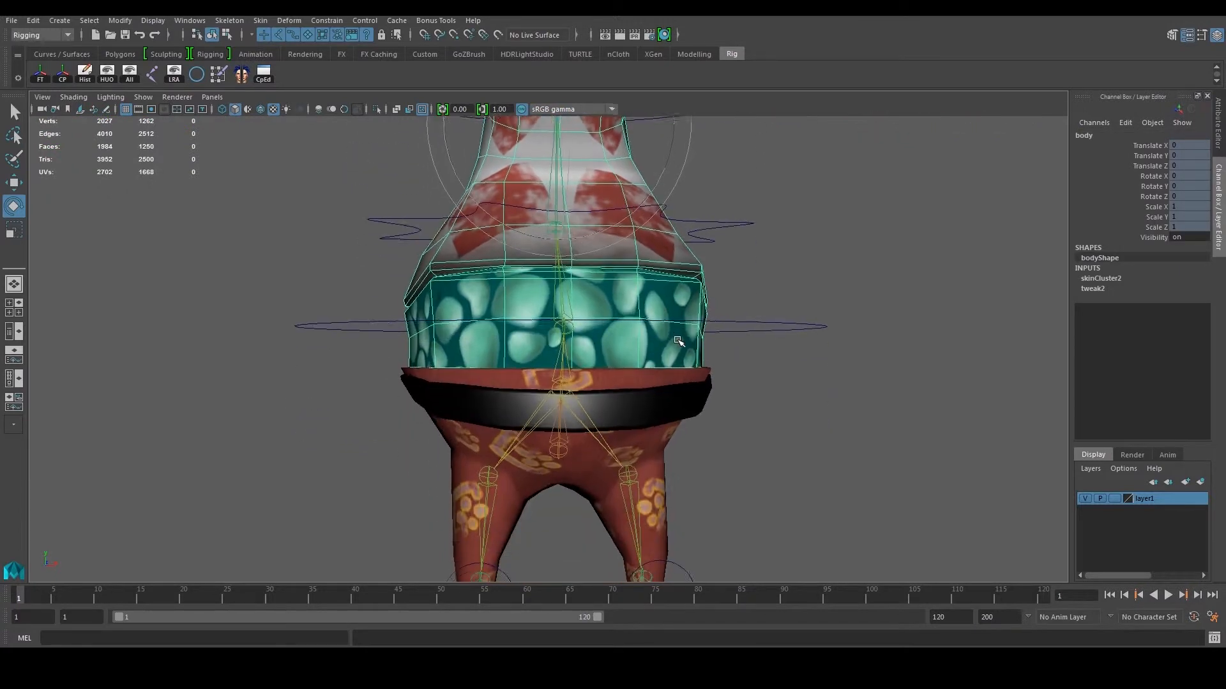
pyautogui.rightClick(645, 341)
pyautogui.moveTo(595, 333); pyautogui.dragTo(590, 334, button='right')
pyautogui.scroll(-1, 465, 365)
pyautogui.press('w')
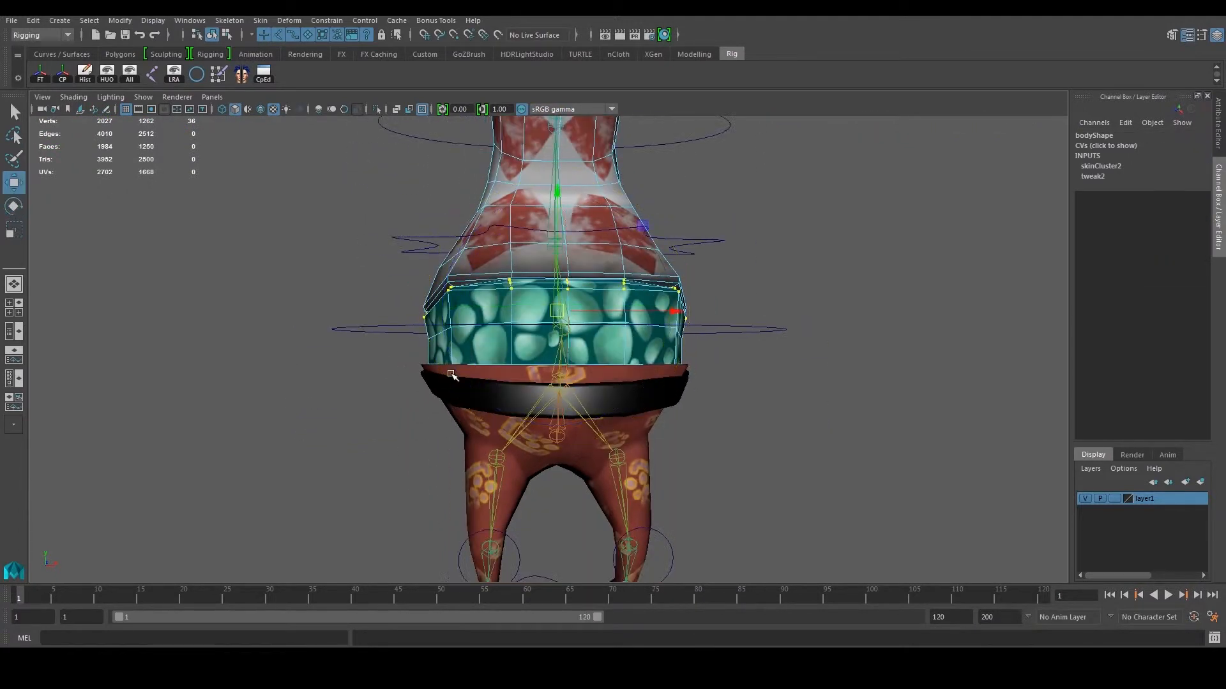
pyautogui.moveTo(388, 372); pyautogui.dragTo(761, 325)
pyautogui.moveTo(761, 326)
pyautogui.keyDown('alt'); pyautogui.mouseDown()
pyautogui.moveTo(607, 345)
pyautogui.moveTo(619, 355)
pyautogui.moveTo(634, 327)
pyautogui.mouseUp(); pyautogui.keyUp('alt')
pyautogui.click(607, 345)
pyautogui.click(219, 75)
pyautogui.press('w')
# Select the edge loop around the middle of the teal waistband, convert it to vertices, and check their skin weights.
pyautogui.moveTo(610, 321); pyautogui.dragTo(620, 284, button='right')
pyautogui.keyDown('shift'); pyautogui.doubleClick(617, 361); pyautogui.keyUp('shift')
pyautogui.keyDown('alt'); pyautogui.moveTo(617, 361); pyautogui.dragTo(626, 348); pyautogui.keyUp('alt')
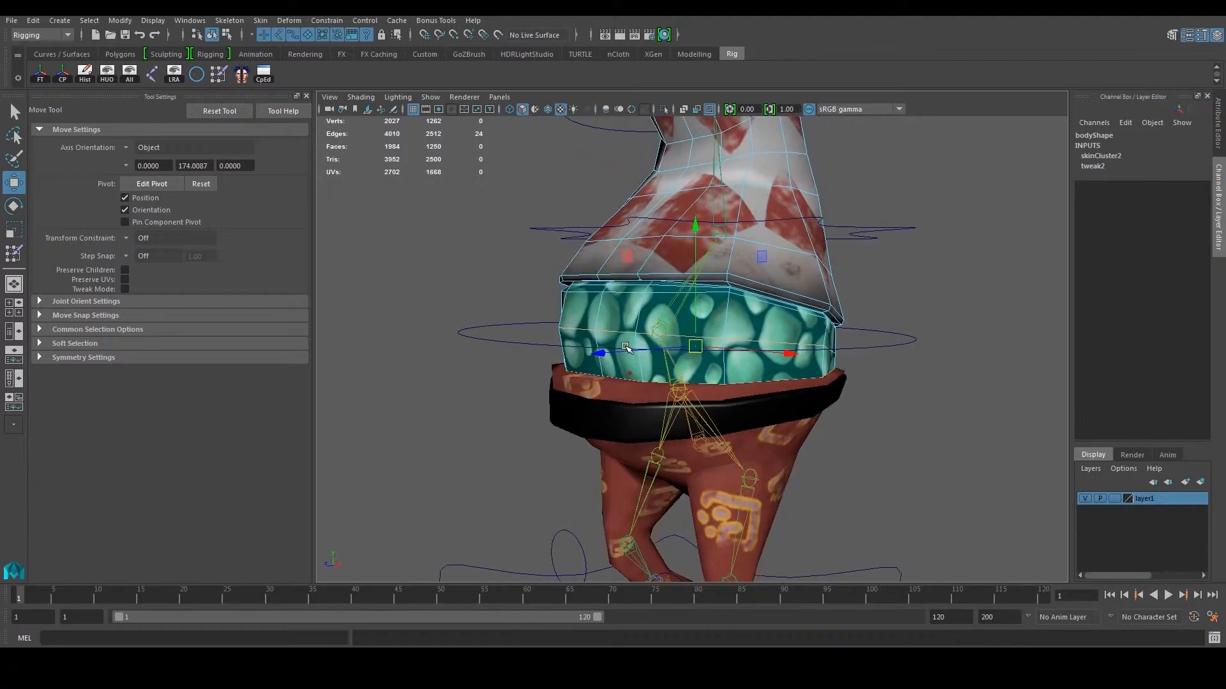
pyautogui.keyDown('ctrl'); pyautogui.doubleClick(611, 332); pyautogui.keyUp('ctrl')
pyautogui.keyDown('ctrl'); pyautogui.moveTo(434, 275); pyautogui.dragTo(370, 278, button='right'); pyautogui.keyUp('ctrl')
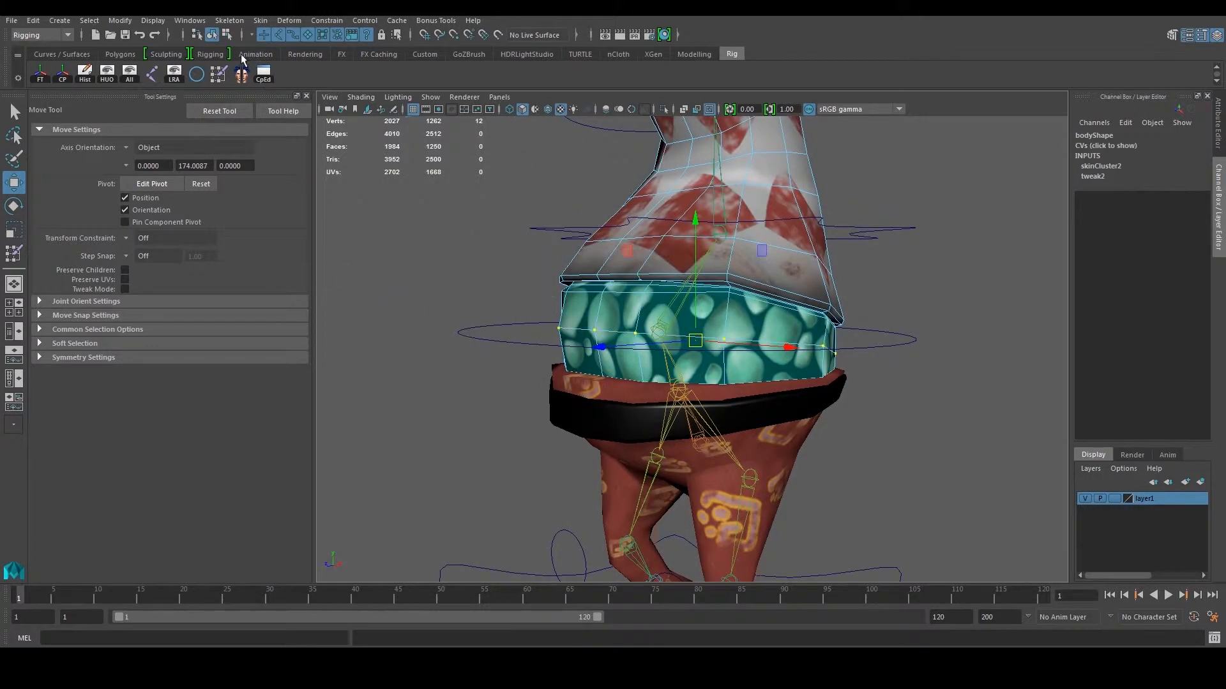
pyautogui.click(263, 74)
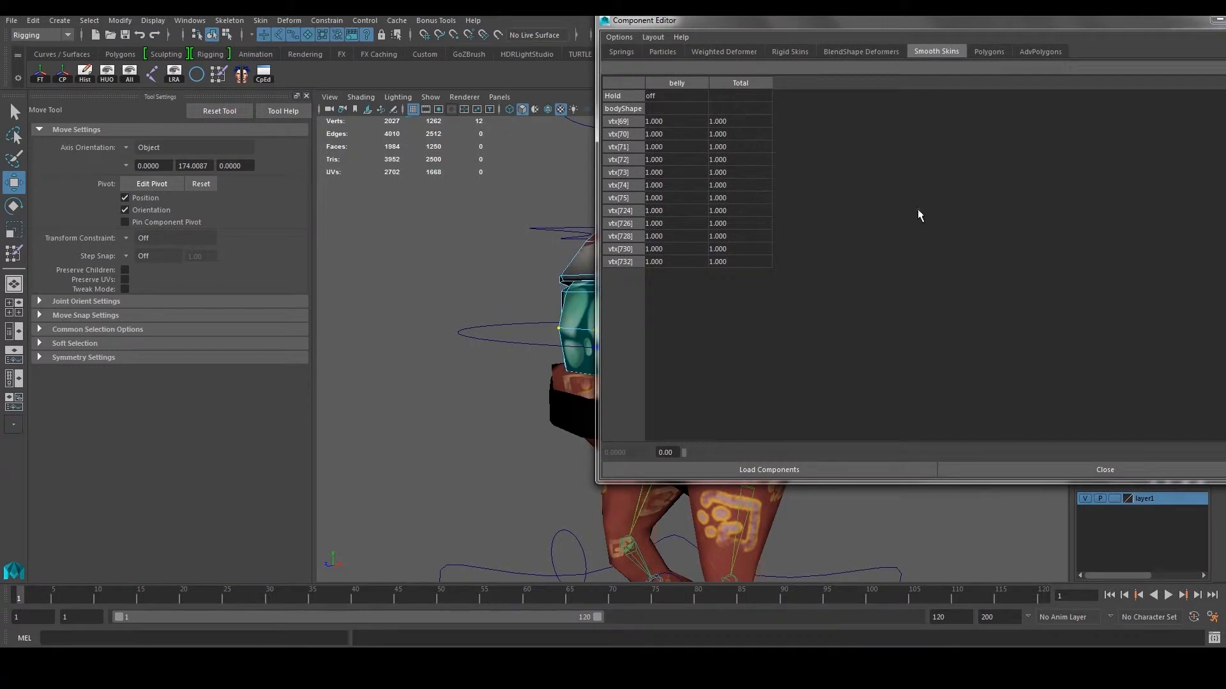
pyautogui.click(1150, 468)
# Select the bottom border edge loop of the teal waistband, convert it to vertices, and check their skin weights.
pyautogui.scroll(6, 854, 382)
pyautogui.moveTo(766, 383); pyautogui.dragTo(758, 304, button='right')
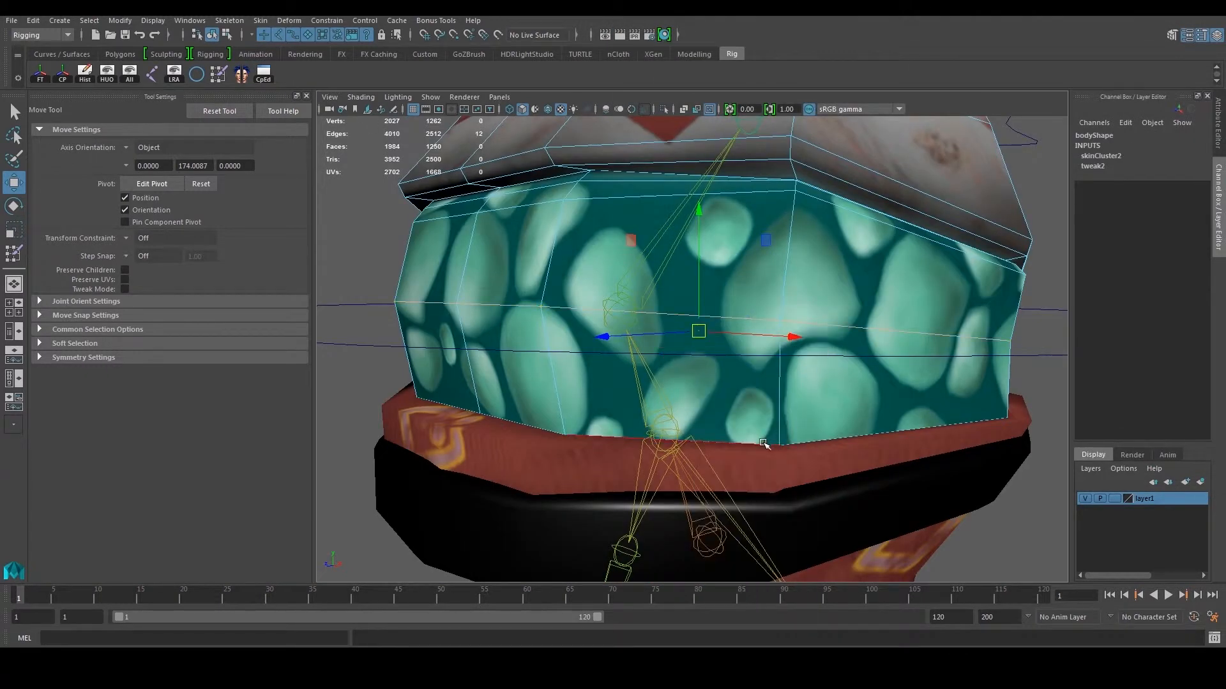
pyautogui.scroll(-4, 764, 444)
pyautogui.keyDown('ctrl'); pyautogui.moveTo(438, 373); pyautogui.dragTo(360, 377, button='right'); pyautogui.keyUp('ctrl')
pyautogui.scroll(-3, 472, 294)
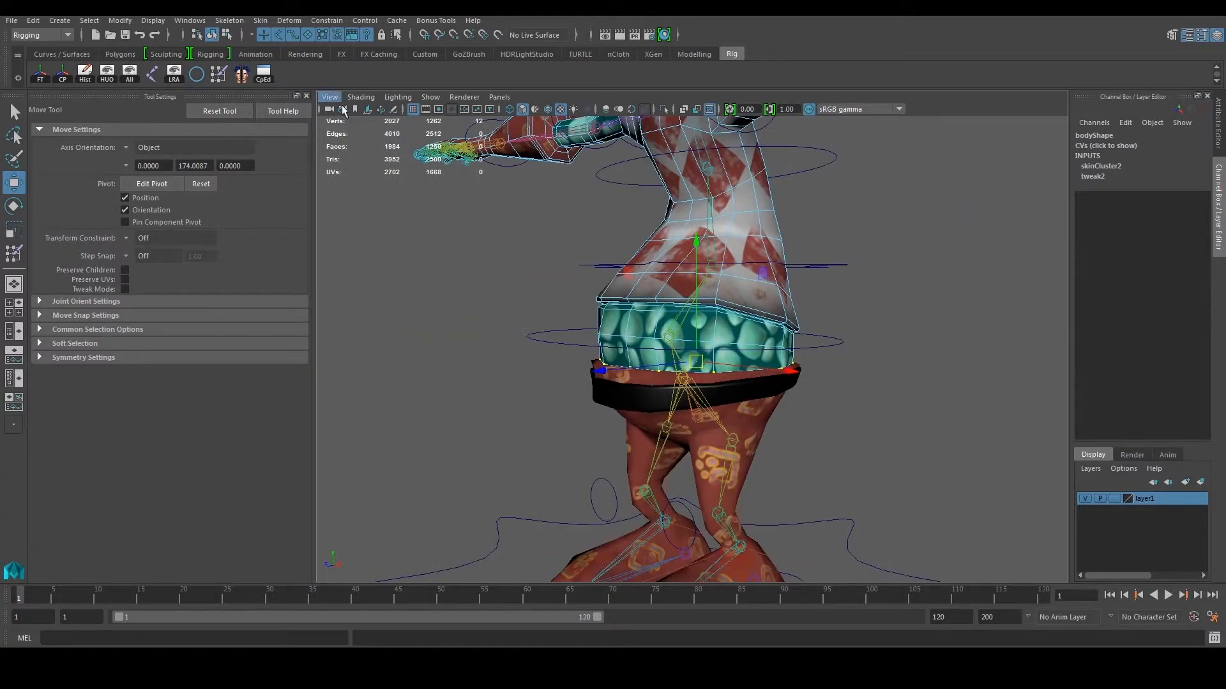
pyautogui.click(264, 74)
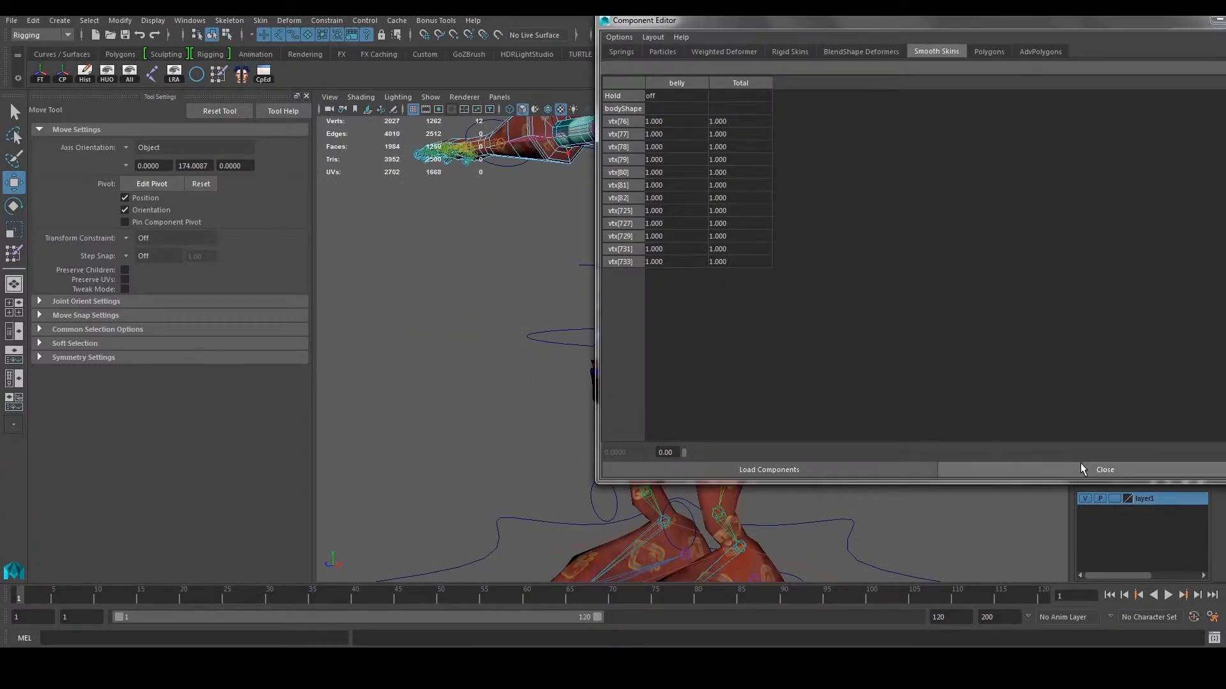
pyautogui.click(1103, 470)
# Select the top inner edge loop of the trousers' waist on the legs mesh and convert it to vertices.
pyautogui.scroll(2, 810, 406)
pyautogui.click(778, 422)
pyautogui.scroll(2, 775, 422)
pyautogui.keyDown('alt'); pyautogui.moveTo(773, 420); pyautogui.dragTo(642, 426); pyautogui.keyUp('alt')
pyautogui.moveTo(628, 421); pyautogui.dragTo(624, 378, button='right')
pyautogui.scroll(3, 628, 367)
pyautogui.keyDown('alt'); pyautogui.moveTo(621, 365); pyautogui.dragTo(651, 355); pyautogui.keyUp('alt')
pyautogui.keyDown('alt'); pyautogui.moveTo(652, 311); pyautogui.dragTo(538, 375); pyautogui.keyUp('alt')
pyautogui.doubleClick(520, 381)
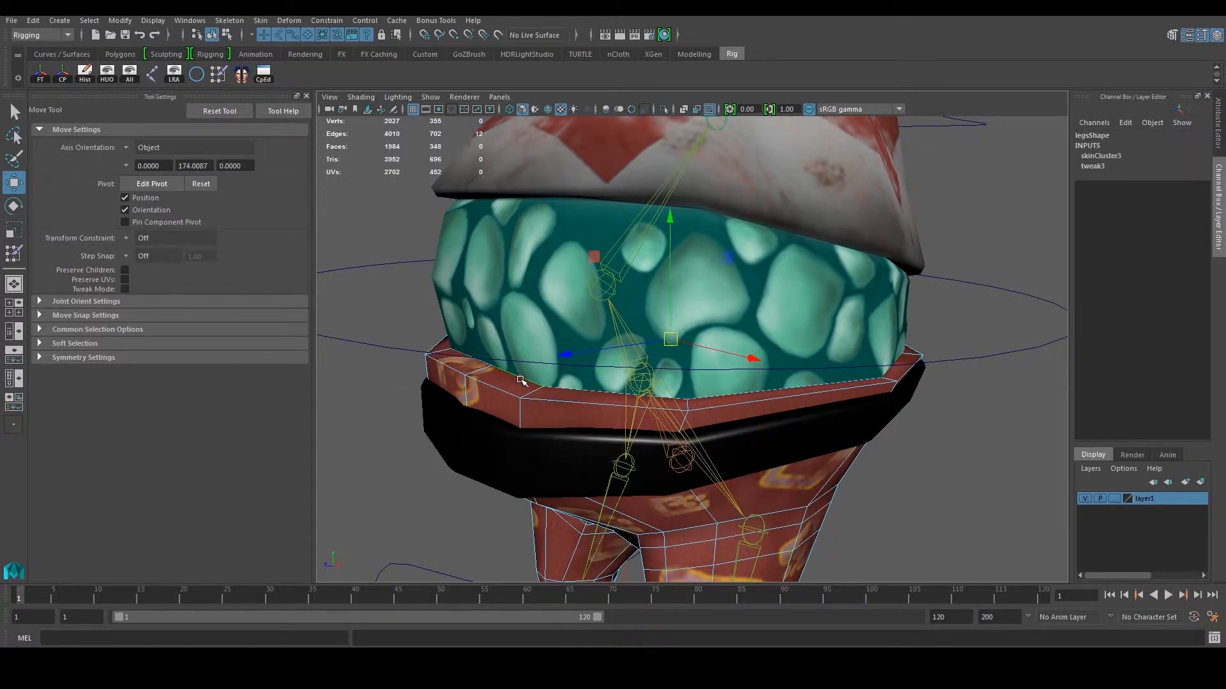
pyautogui.scroll(-3, 520, 381)
pyautogui.keyDown('ctrl'); pyautogui.moveTo(922, 362); pyautogui.dragTo(883, 363, button='right'); pyautogui.keyUp('ctrl')
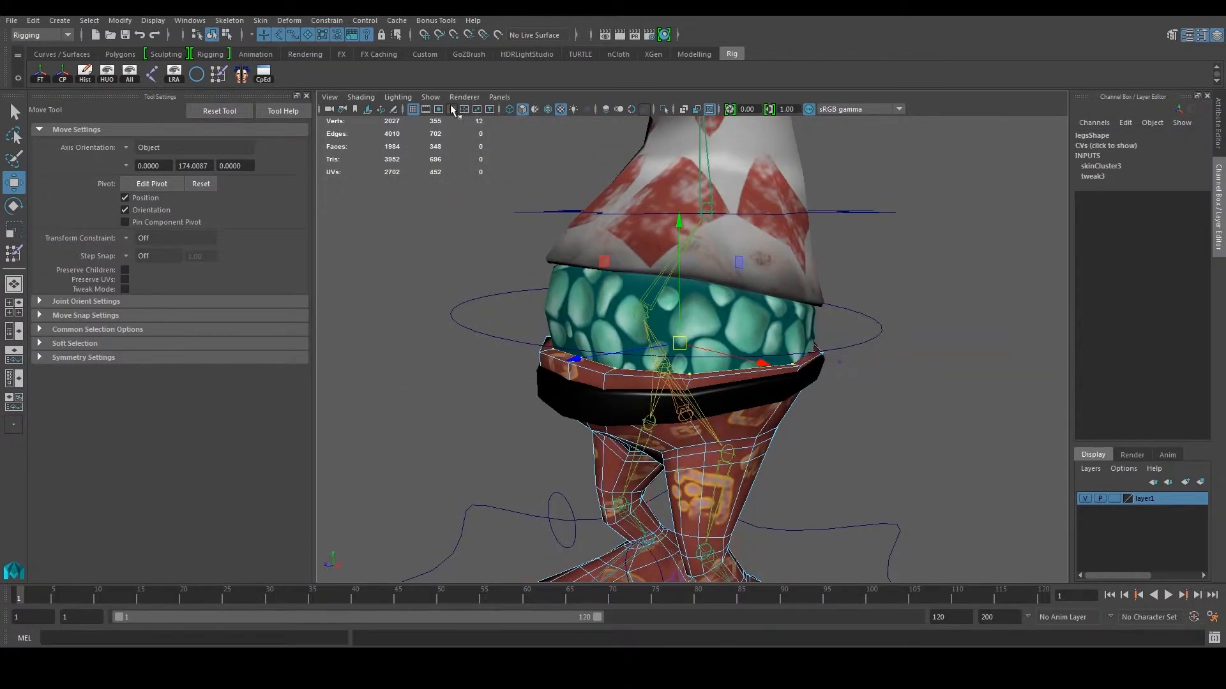
# Set the Lower_Back weight of all selected trouser waist vertices to 0 in the Component Editor.
pyautogui.click(264, 73)
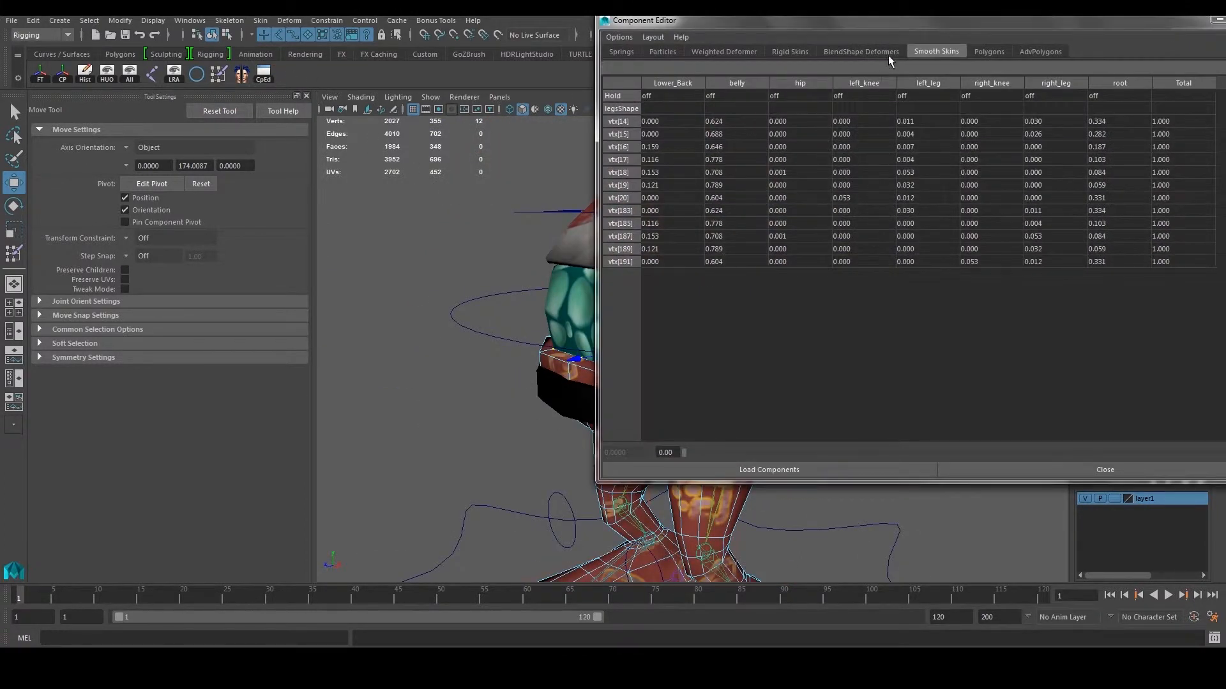
pyautogui.moveTo(972, 29); pyautogui.dragTo(748, 62)
pyautogui.moveTo(444, 156); pyautogui.dragTo(439, 299)
pyautogui.write('0')
pyautogui.press('Return')
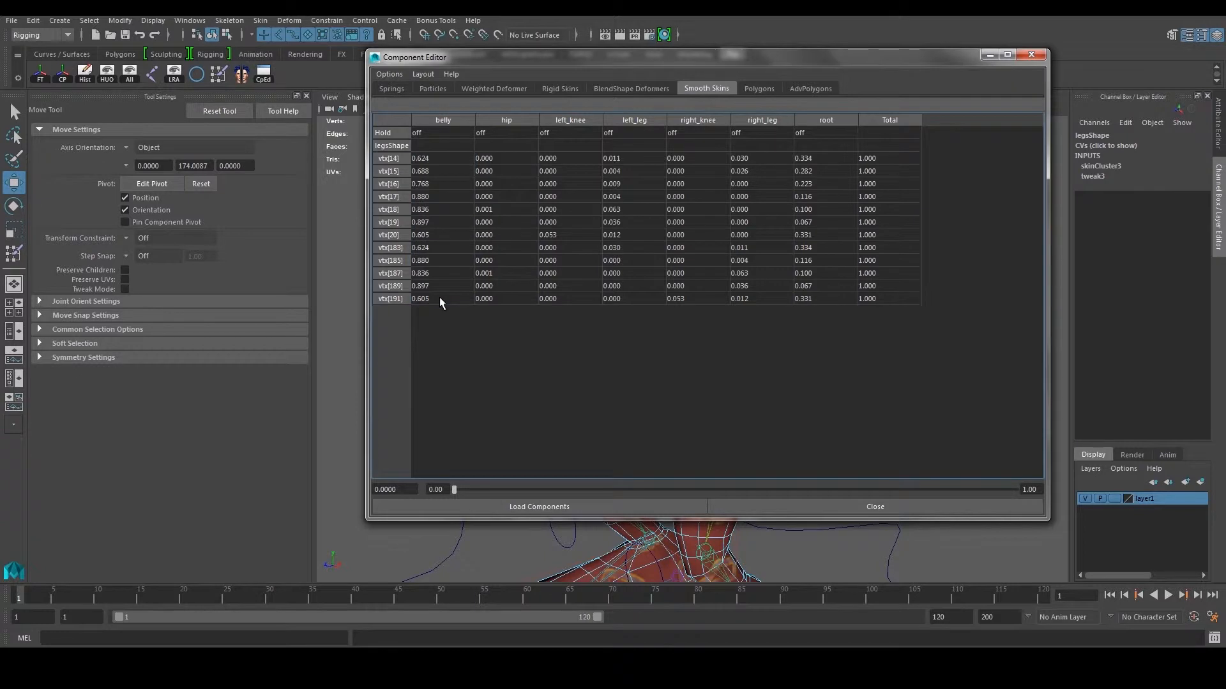
# Set the left_knee, left_leg, right_knee and right_leg weights of the selected trouser waist vertices to 0.
pyautogui.click(542, 162)
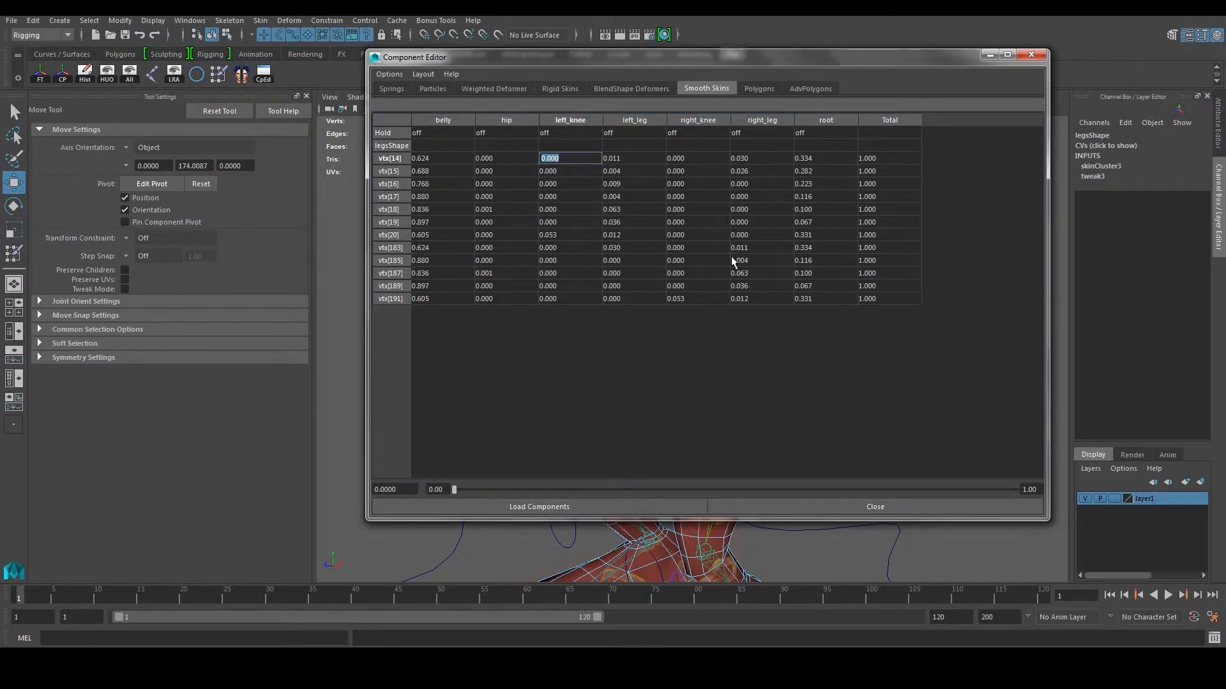
pyautogui.keyDown('shift'); pyautogui.click(773, 301); pyautogui.keyUp('shift')
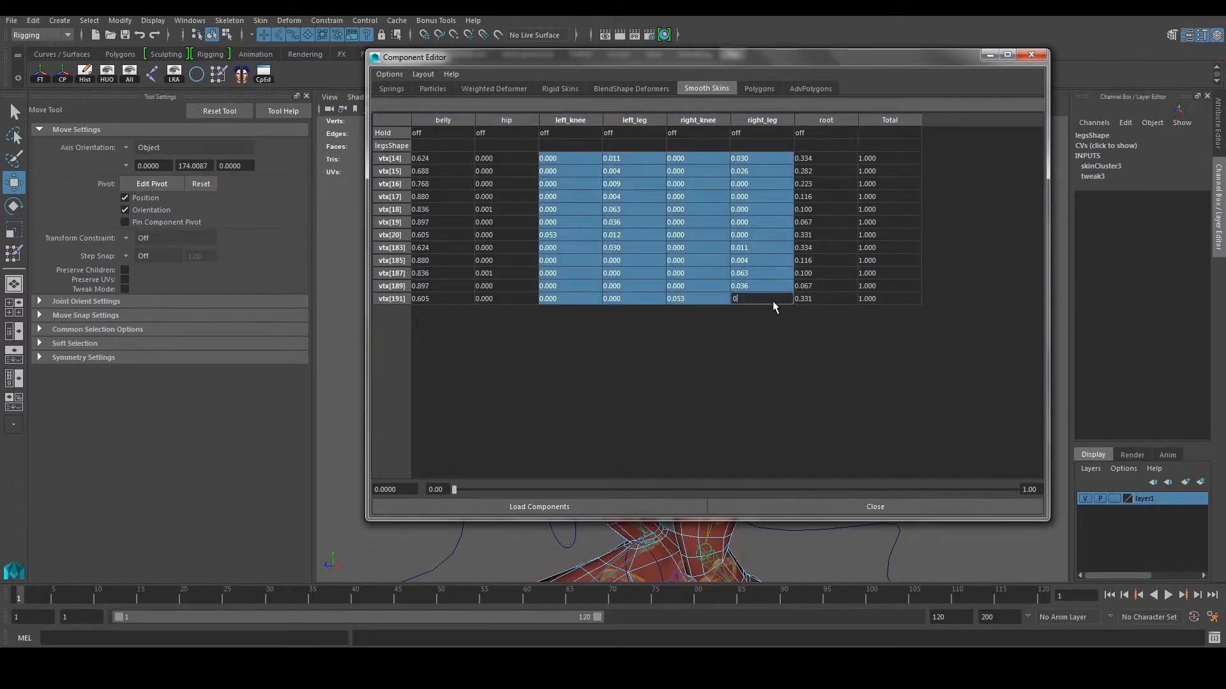
pyautogui.press('Return')
# Set the root weight of all selected trouser waist vertices to 0, and inspect the waist from several angles.
pyautogui.moveTo(692, 57); pyautogui.dragTo(1070, 77)
pyautogui.keyDown('alt'); pyautogui.moveTo(580, 325); pyautogui.dragTo(462, 308, button='middle'); pyautogui.keyUp('alt')
pyautogui.keyDown('alt'); pyautogui.moveTo(544, 358); pyautogui.dragTo(638, 342); pyautogui.keyUp('alt')
pyautogui.keyDown('alt'); pyautogui.moveTo(643, 339); pyautogui.dragTo(596, 364, button='middle'); pyautogui.keyUp('alt')
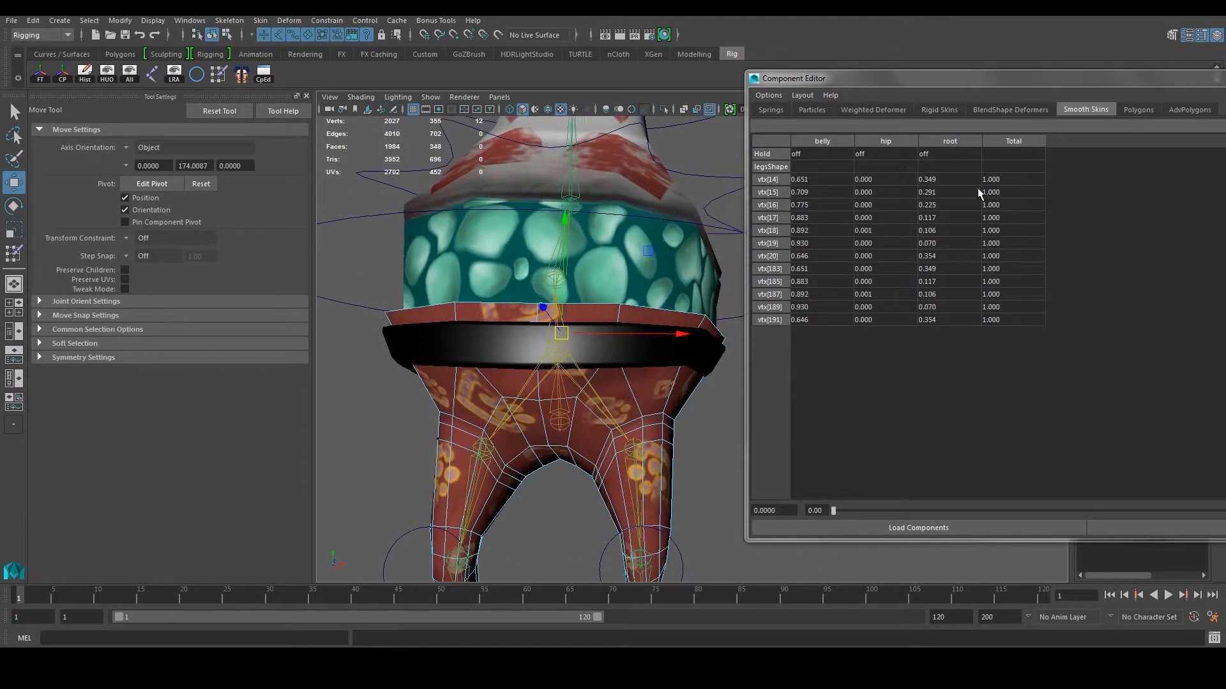
pyautogui.click(949, 179)
pyautogui.keyDown('shift'); pyautogui.click(951, 320); pyautogui.keyUp('shift')
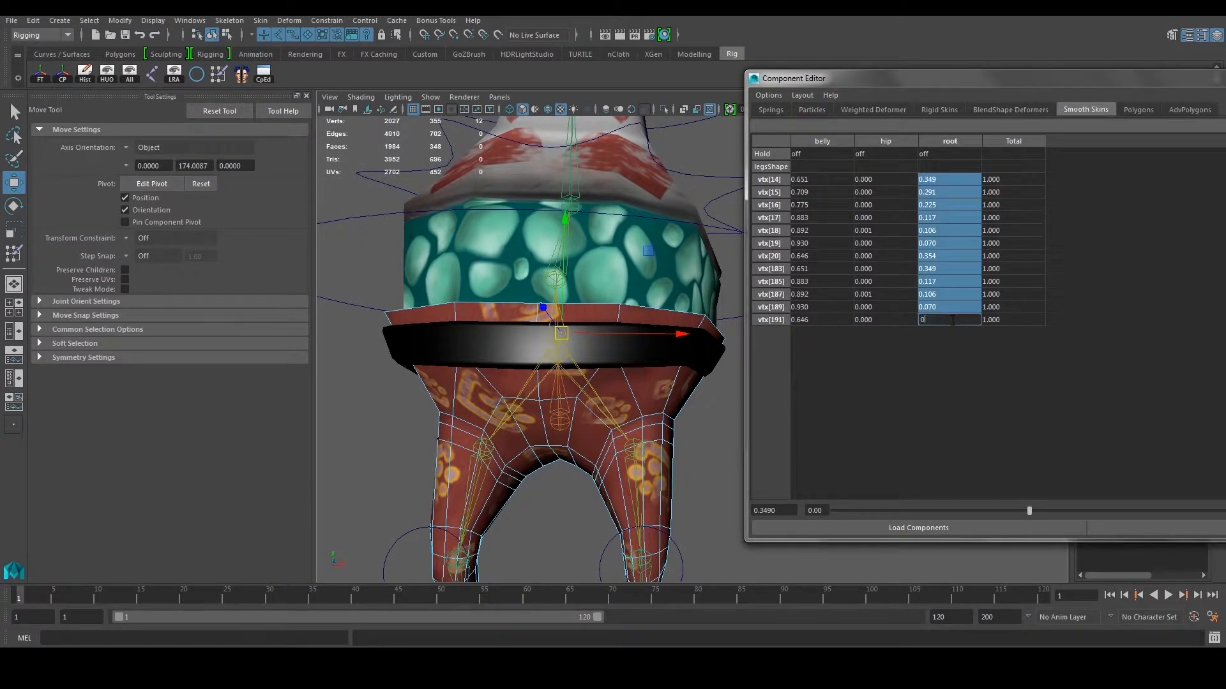
pyautogui.write('0')
pyautogui.press('Return')
pyautogui.keyDown('alt'); pyautogui.moveTo(624, 274); pyautogui.dragTo(503, 299); pyautogui.keyUp('alt')
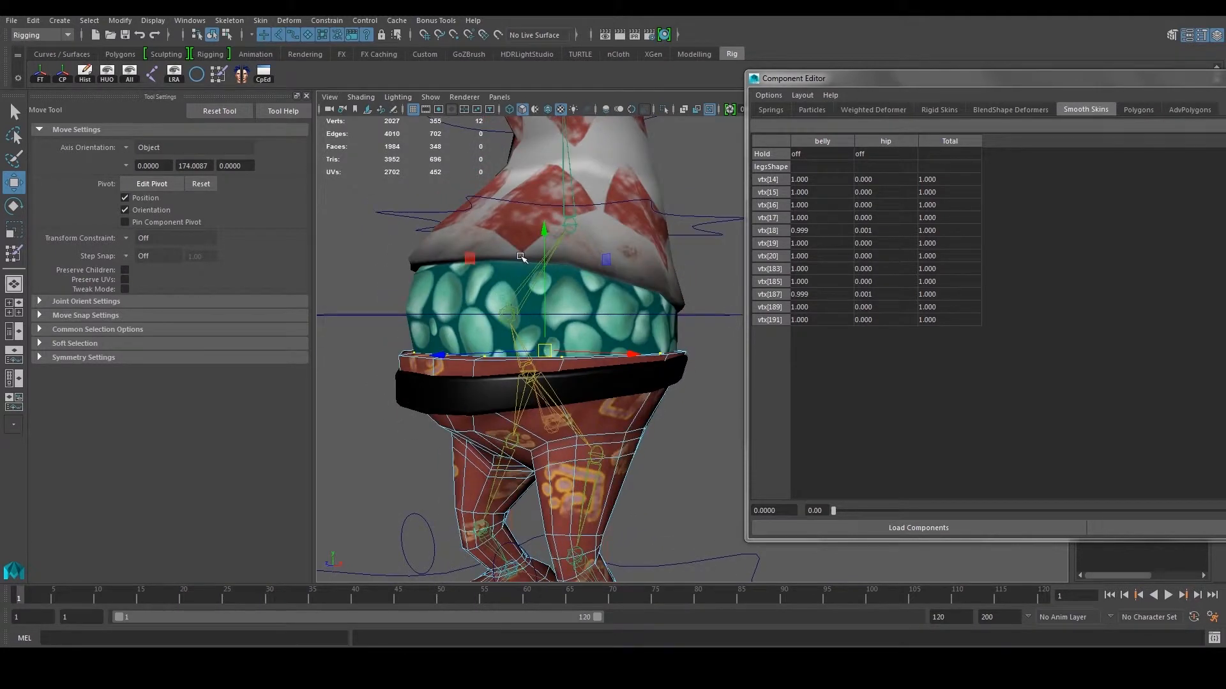
pyautogui.keyDown('alt'); pyautogui.moveTo(577, 236); pyautogui.dragTo(555, 258); pyautogui.keyUp('alt')
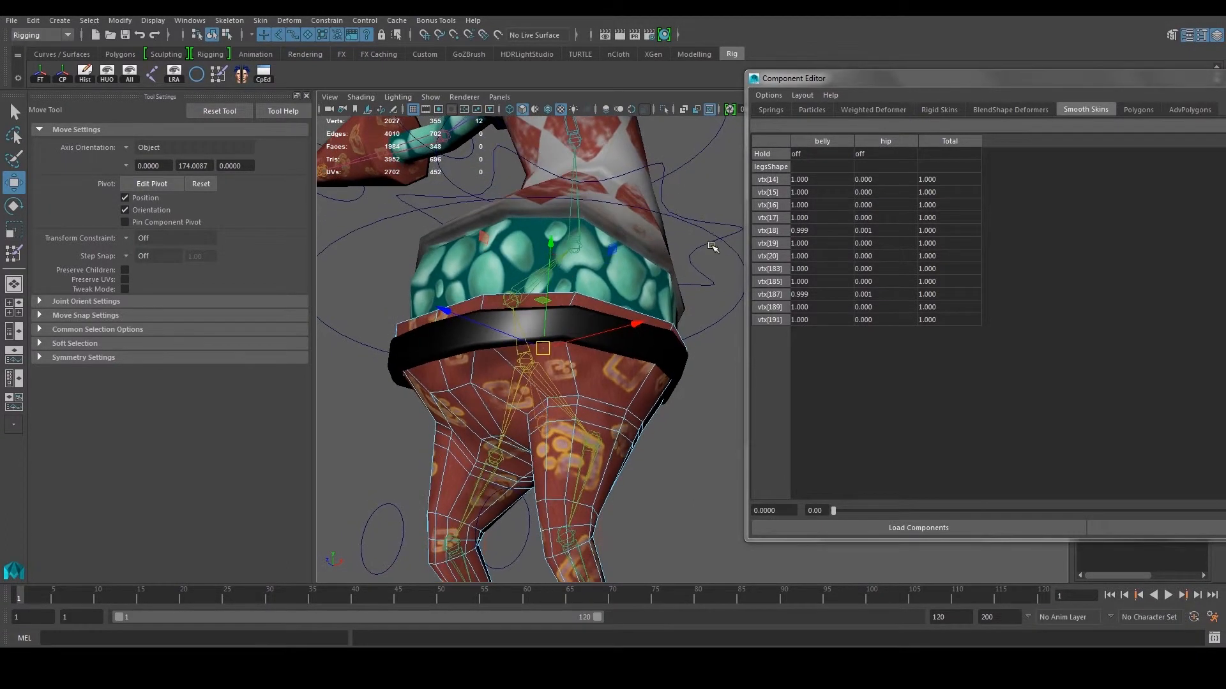
# Undo the recent zeroing of root, leg, knee and Lower_Back weights on the trouser waist vertices, and close the Component Editor.
pyautogui.hotkey('ctrl', 'z')
pyautogui.hotkey('ctrl', 'z')
pyautogui.hotkey('ctrl', 'z')
pyautogui.hotkey('ctrl', 'z')
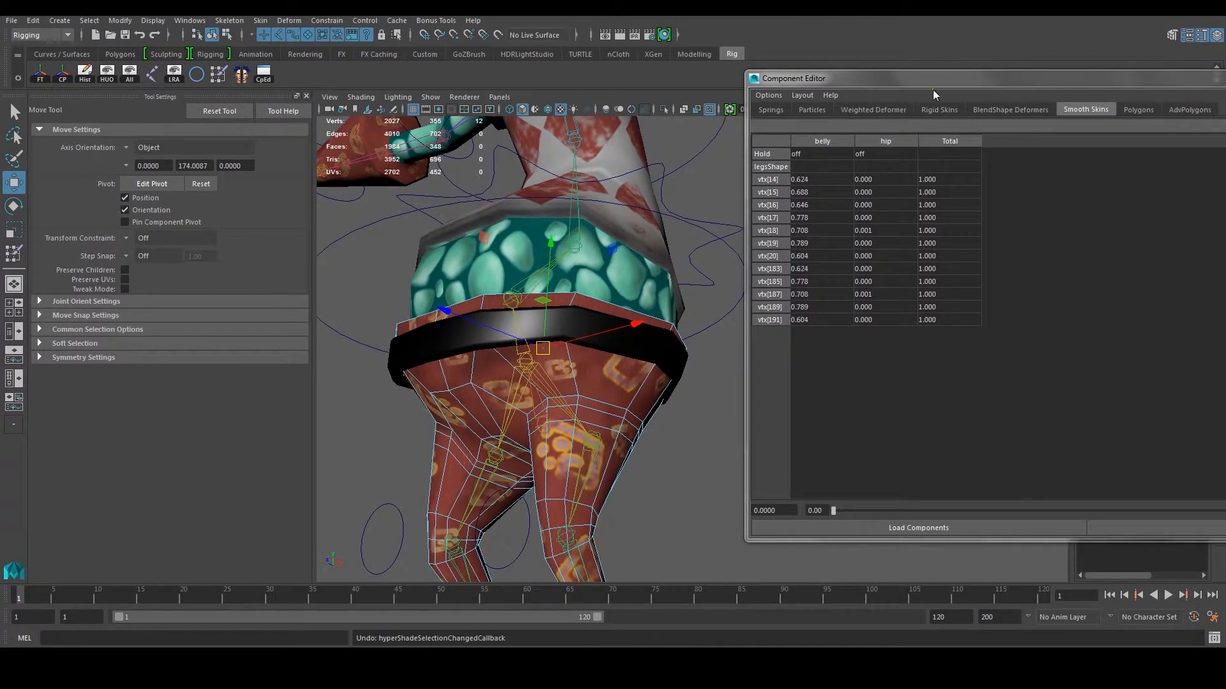
pyautogui.moveTo(929, 79); pyautogui.dragTo(769, 98)
pyautogui.click(383, 256)
pyautogui.hotkey('ctrl', 'z')
pyautogui.hotkey('ctrl', 'z')
pyautogui.hotkey('ctrl', 'z')
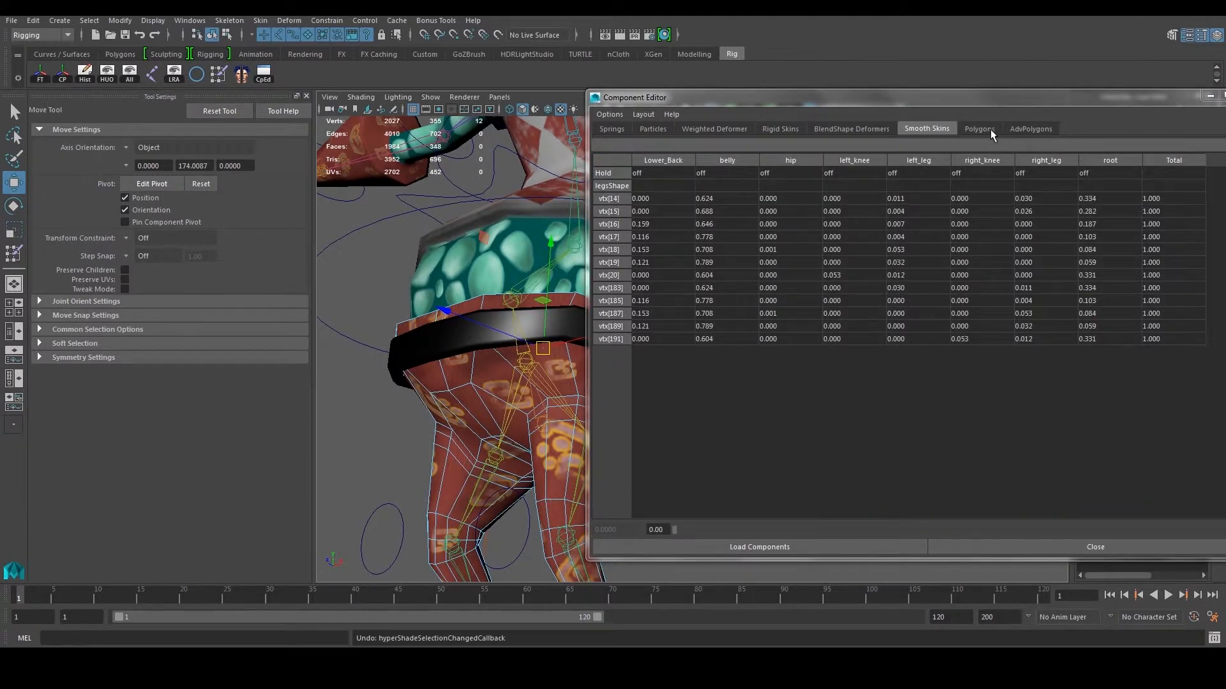
pyautogui.click(1020, 110)
pyautogui.moveTo(504, 230); pyautogui.dragTo(545, 214, button='right')
pyautogui.keyDown('alt'); pyautogui.moveTo(425, 343); pyautogui.dragTo(411, 359); pyautogui.keyUp('alt')
pyautogui.moveTo(826, 99); pyautogui.dragTo(469, 233)
pyautogui.click(892, 225)
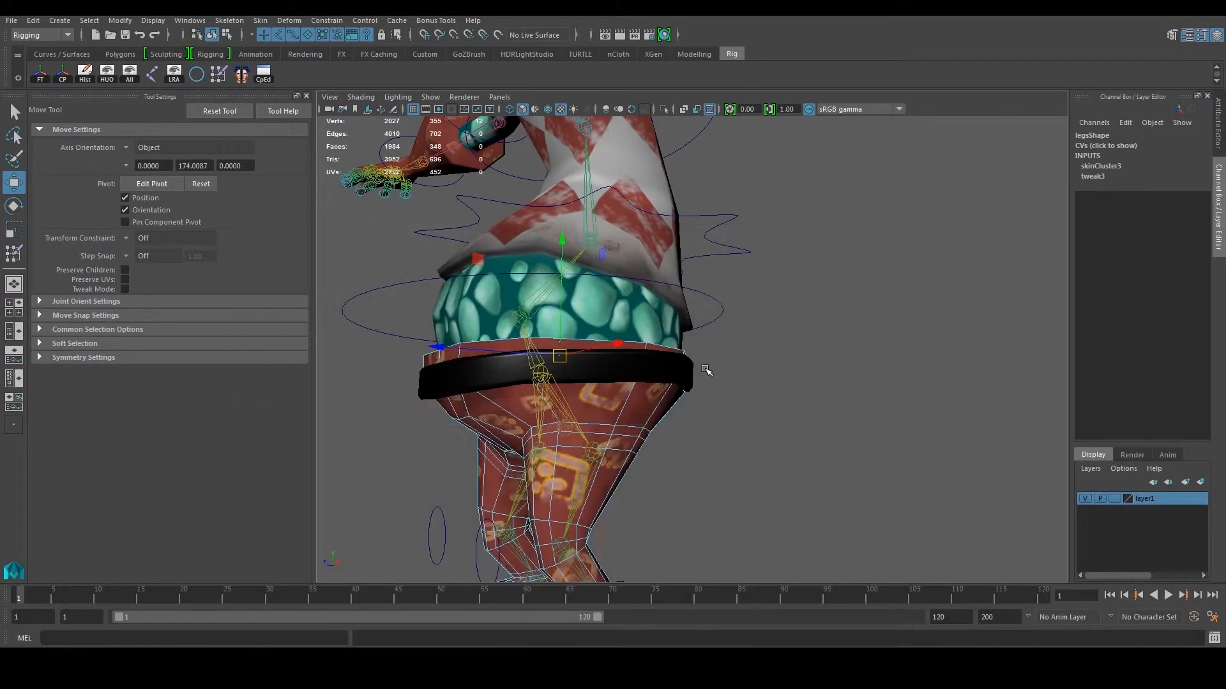
# Leave component mode on the legs mesh and select the joint behind the belt to identify it.
pyautogui.click(582, 390)
pyautogui.click(540, 377)
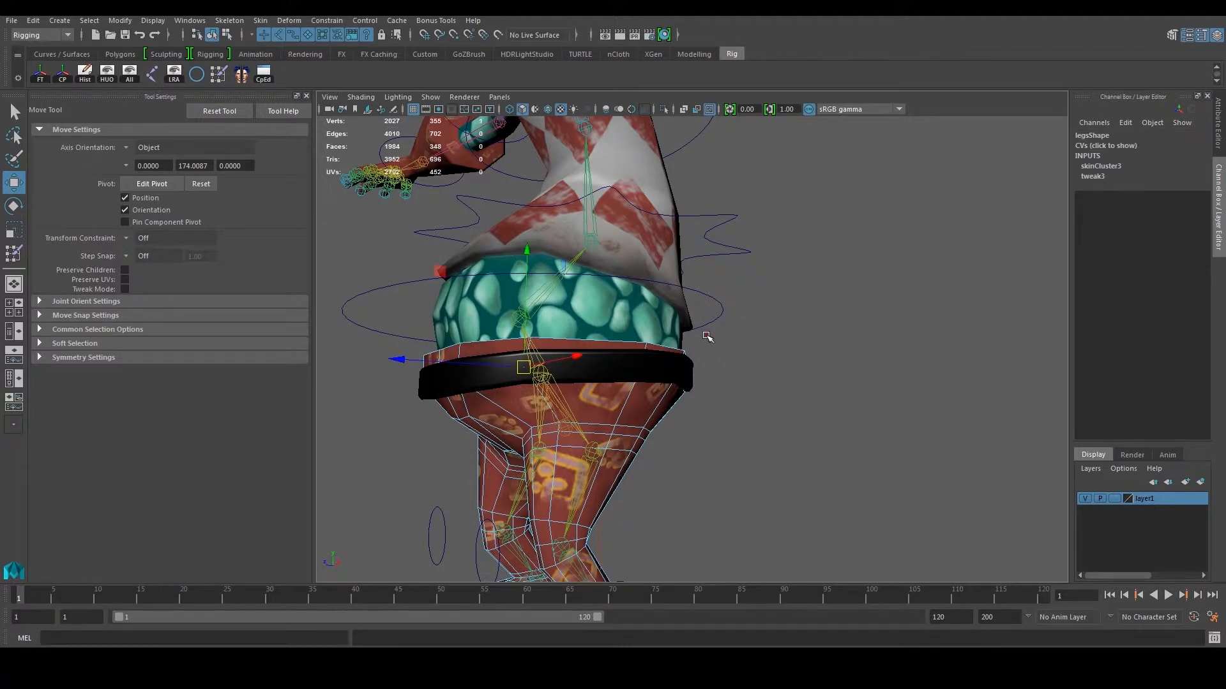
pyautogui.click(732, 348)
pyautogui.moveTo(650, 389); pyautogui.dragTo(744, 332, button='right')
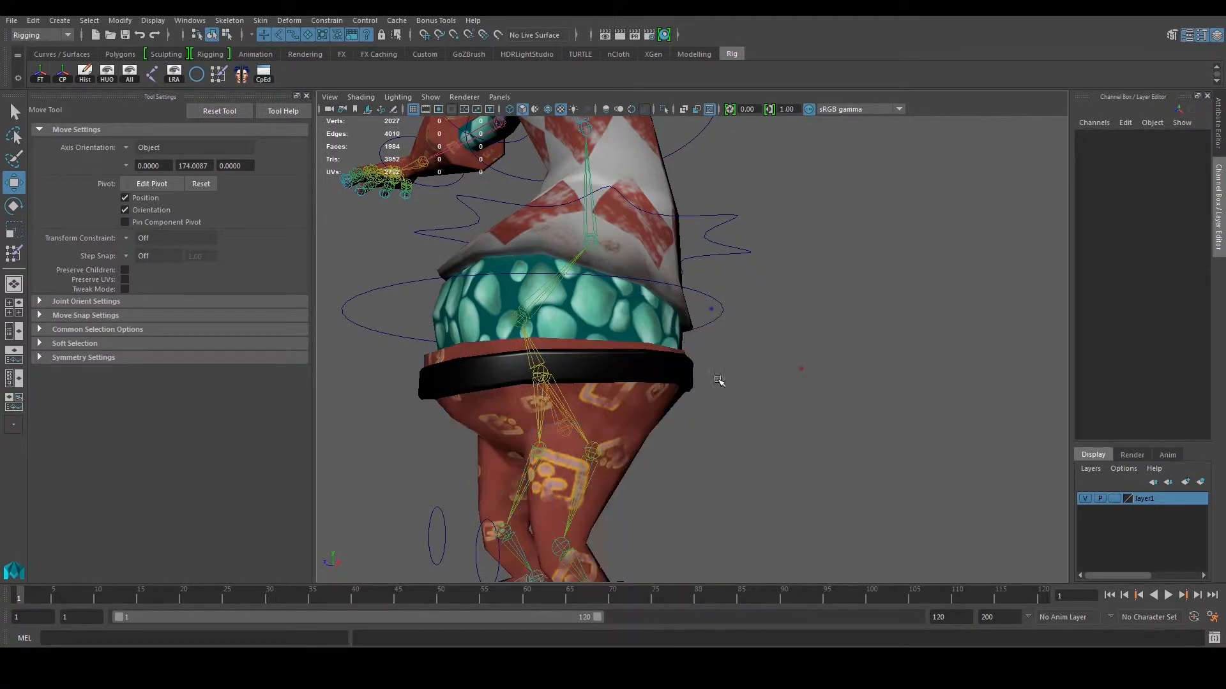
pyautogui.click(543, 373)
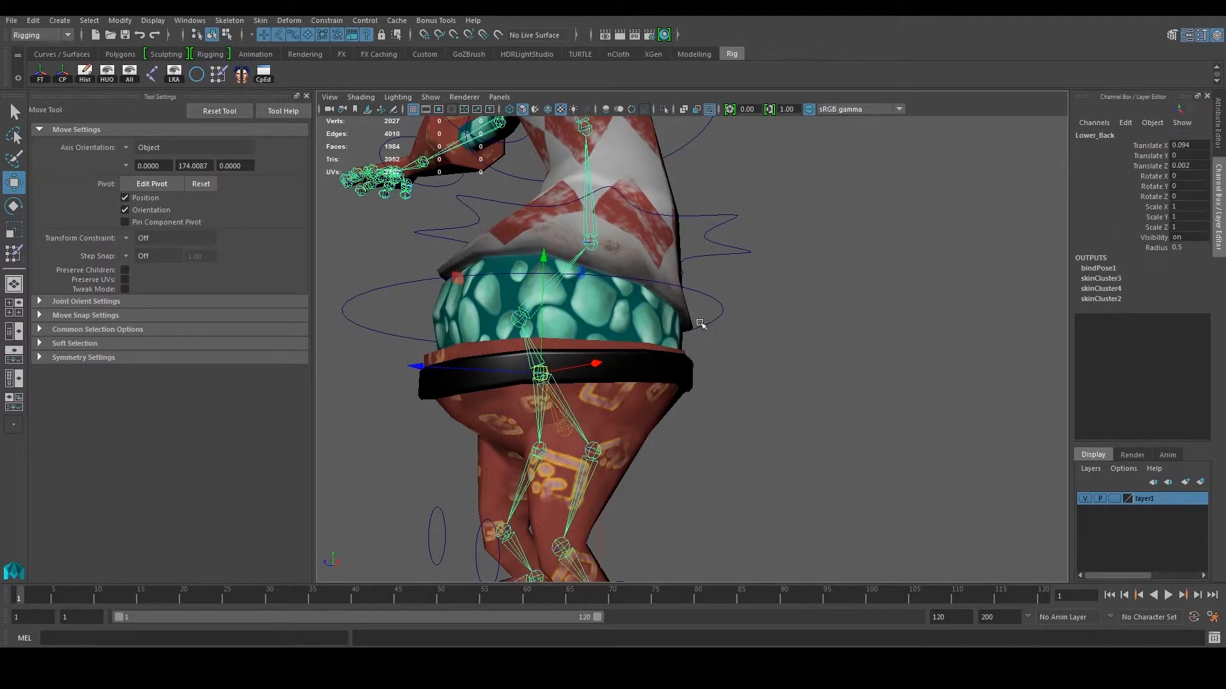
# Select both the inner and outer top edge loops of the trousers' waist and convert them to vertices.
pyautogui.click(646, 391)
pyautogui.scroll(2, 599, 395)
pyautogui.moveTo(571, 359); pyautogui.dragTo(572, 311, button='right')
pyautogui.hotkey('ctrl', 'z')
pyautogui.scroll(4, 624, 358)
pyautogui.doubleClick(422, 362)
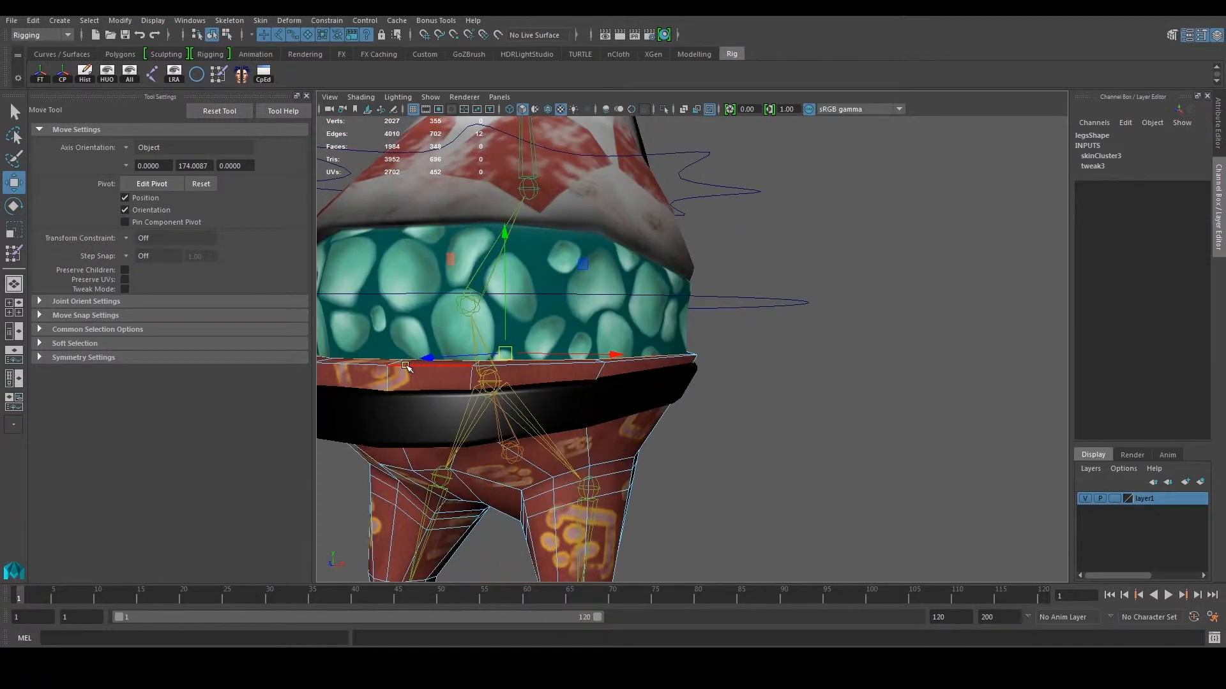
pyautogui.press('f')
pyautogui.keyDown('ctrl'); pyautogui.moveTo(447, 348); pyautogui.dragTo(411, 346, button='right'); pyautogui.keyUp('ctrl')
# Set the hip weight of all selected trouser waist vertices to 0 in the Component Editor.
pyautogui.click(263, 74)
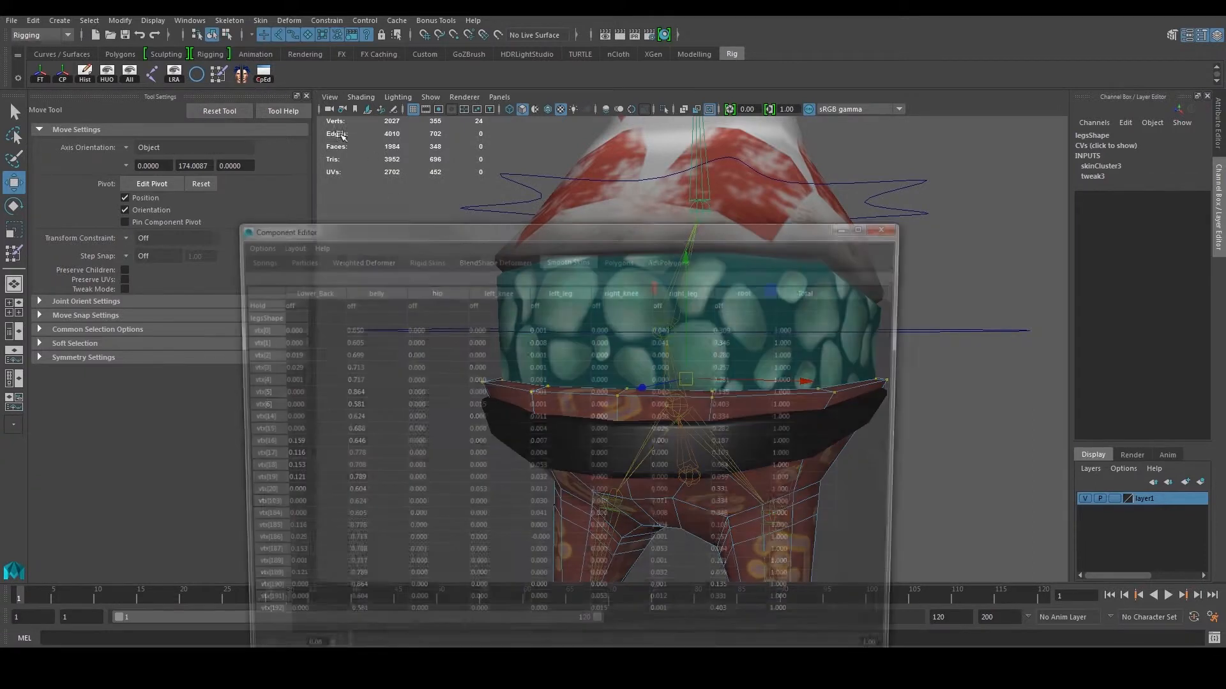
pyautogui.moveTo(576, 231); pyautogui.dragTo(985, 124)
pyautogui.click(830, 220)
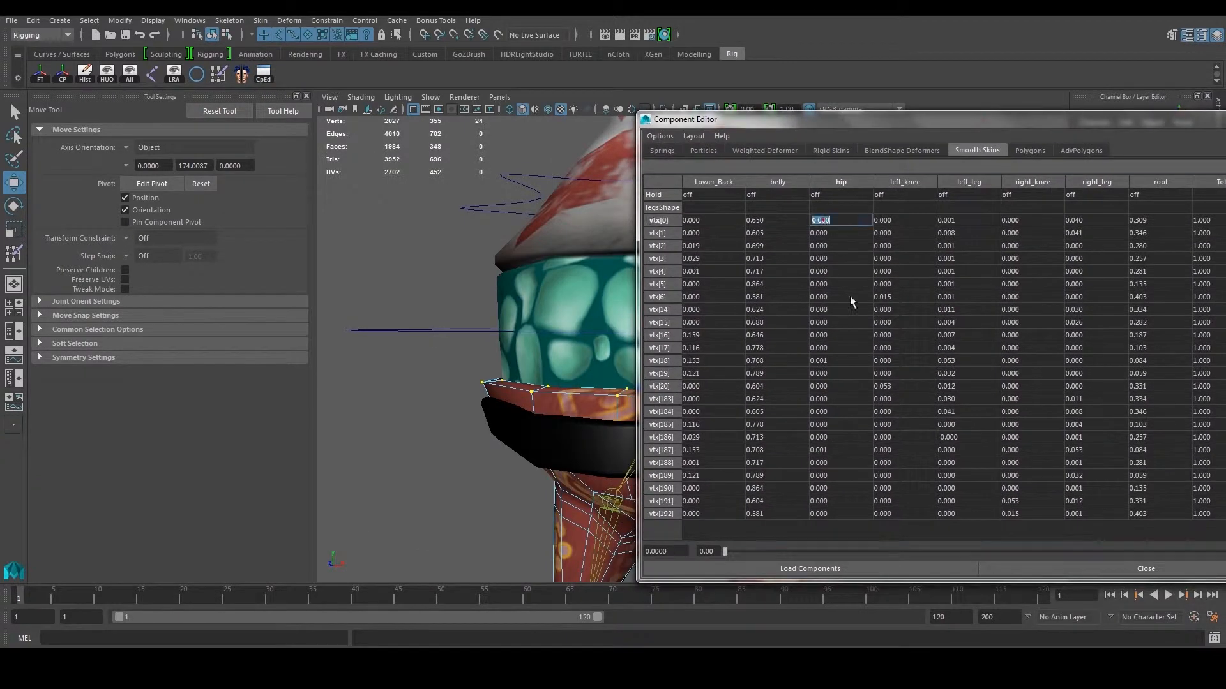
pyautogui.keyDown('shift'); pyautogui.click(836, 511); pyautogui.keyUp('shift')
pyautogui.write('0')
pyautogui.press('Return')
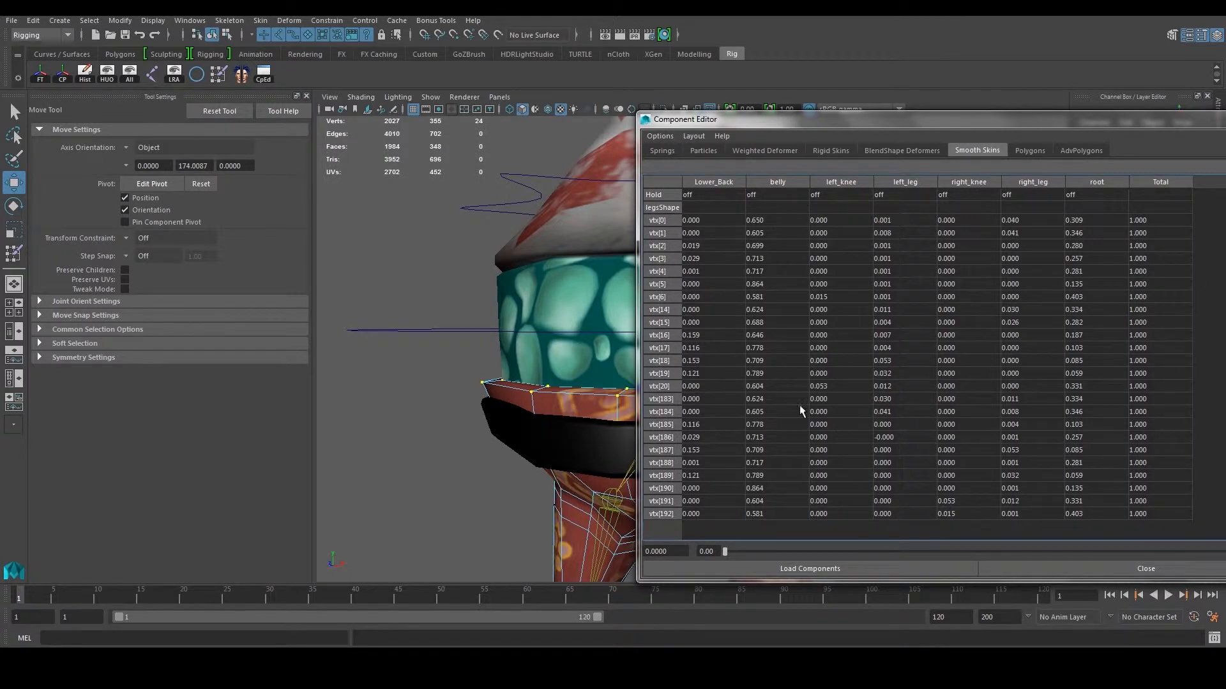
# Set the left_knee, left_leg, right_knee, right_leg and root weights of all selected waist vertices to 0, and inspect the waist.
pyautogui.click(714, 220)
pyautogui.click(823, 220)
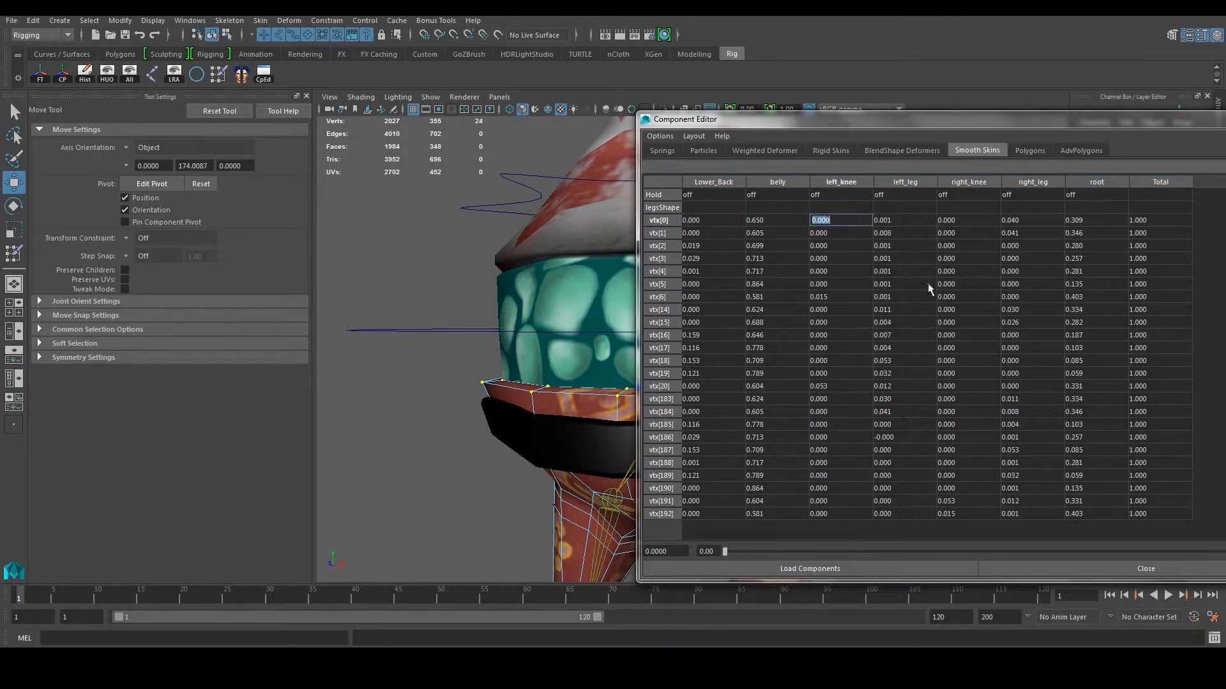
pyautogui.keyDown('shift'); pyautogui.click(1089, 513); pyautogui.keyUp('shift')
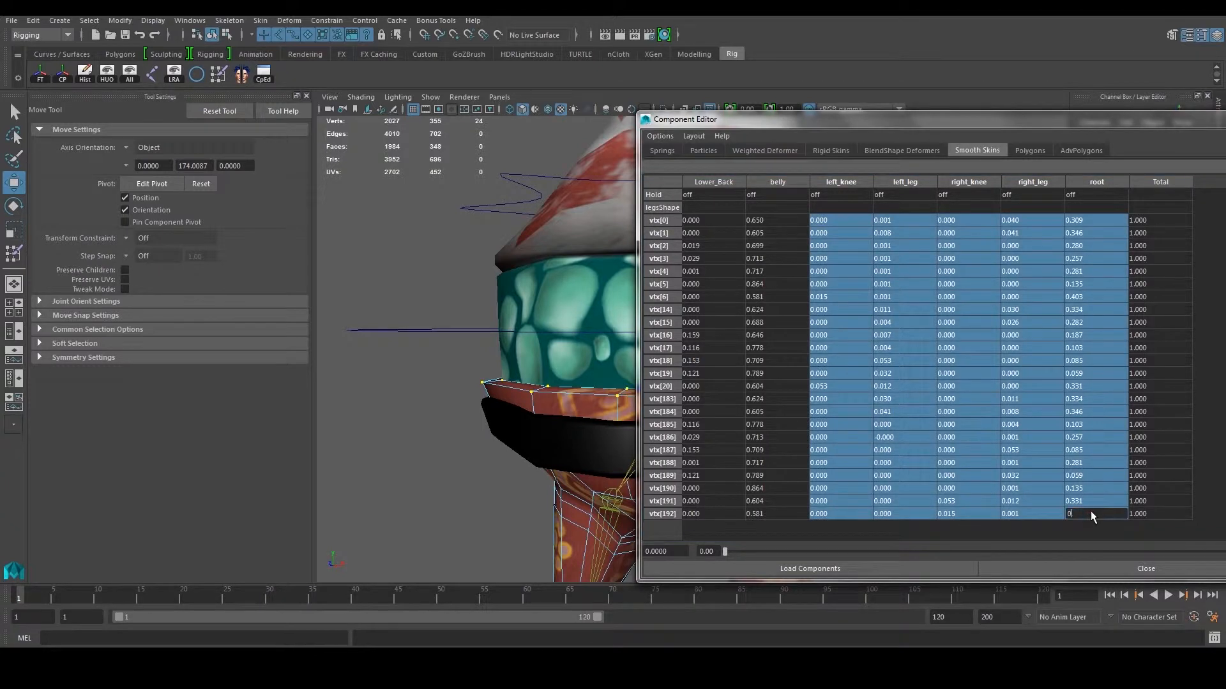
pyautogui.write('0')
pyautogui.press('Return')
pyautogui.scroll(-5, 451, 393)
pyautogui.keyDown('alt'); pyautogui.moveTo(566, 365); pyautogui.dragTo(385, 369, button='middle'); pyautogui.keyUp('alt')
pyautogui.keyDown('alt'); pyautogui.moveTo(555, 376); pyautogui.dragTo(445, 360); pyautogui.keyUp('alt')
pyautogui.scroll(3, 452, 364)
pyautogui.keyDown('alt'); pyautogui.moveTo(584, 356); pyautogui.dragTo(561, 359); pyautogui.keyUp('alt')
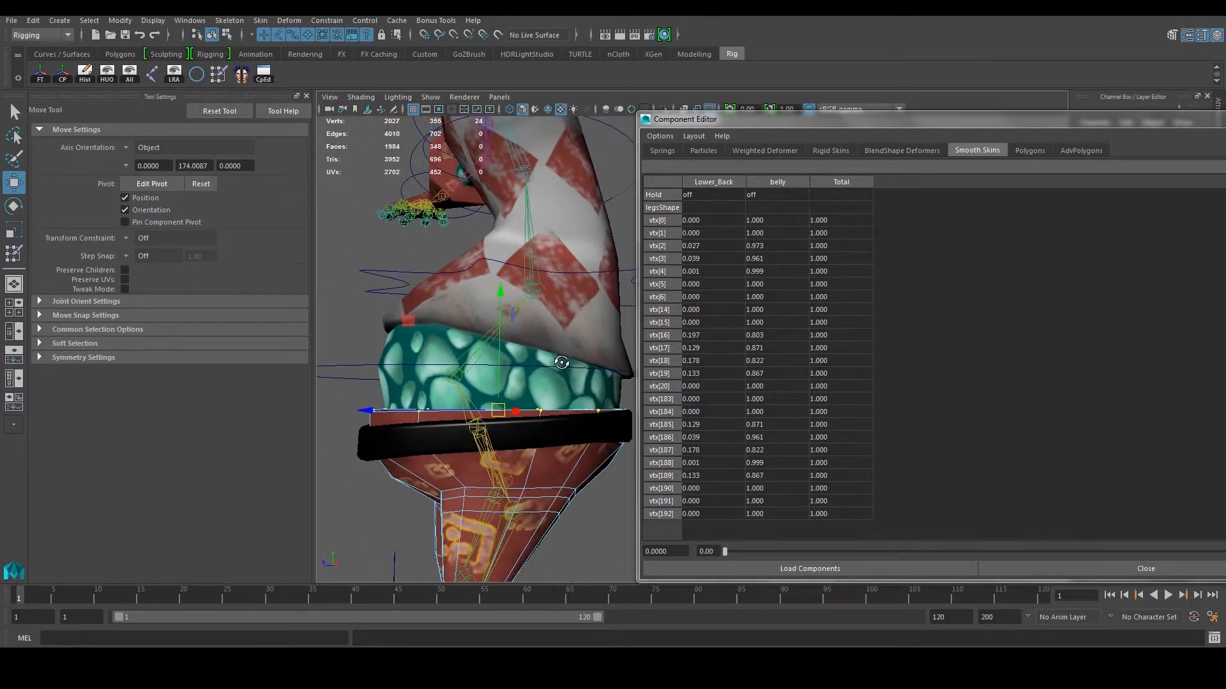
pyautogui.scroll(2, 562, 361)
pyautogui.keyDown('alt'); pyautogui.moveTo(557, 362); pyautogui.dragTo(566, 380, button='middle'); pyautogui.keyUp('alt')
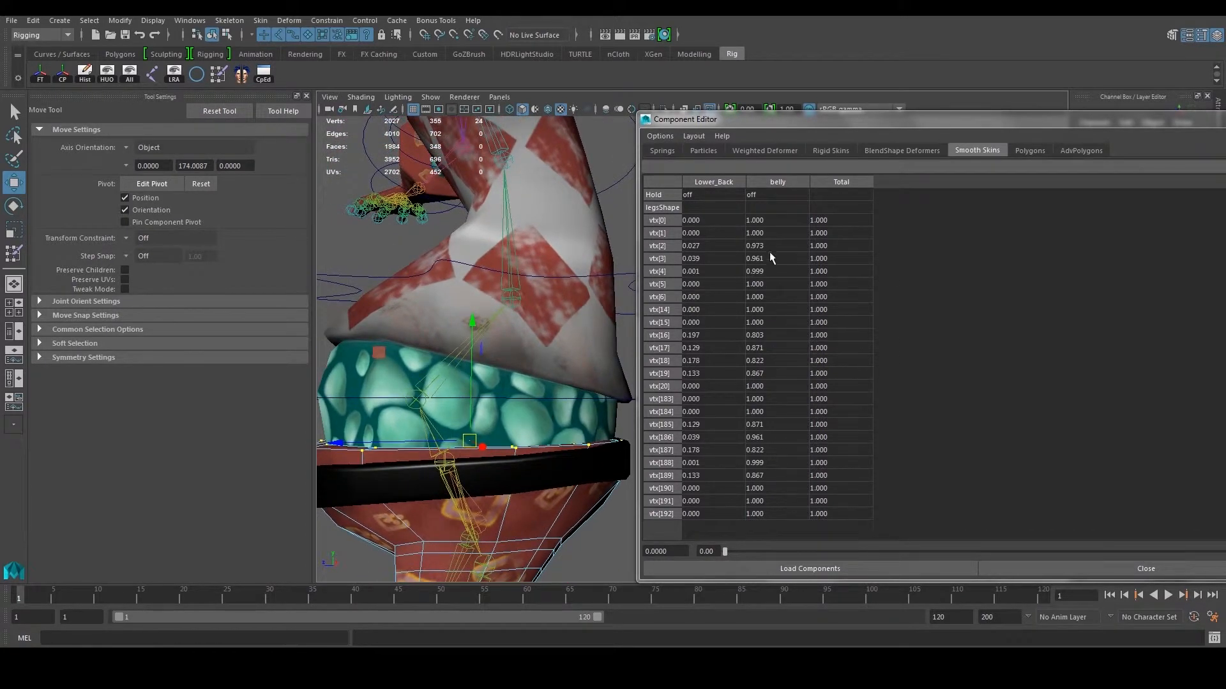
# Set the belly weight of all selected waist vertices to 1, close the Component Editor and return to object mode.
pyautogui.click(765, 219)
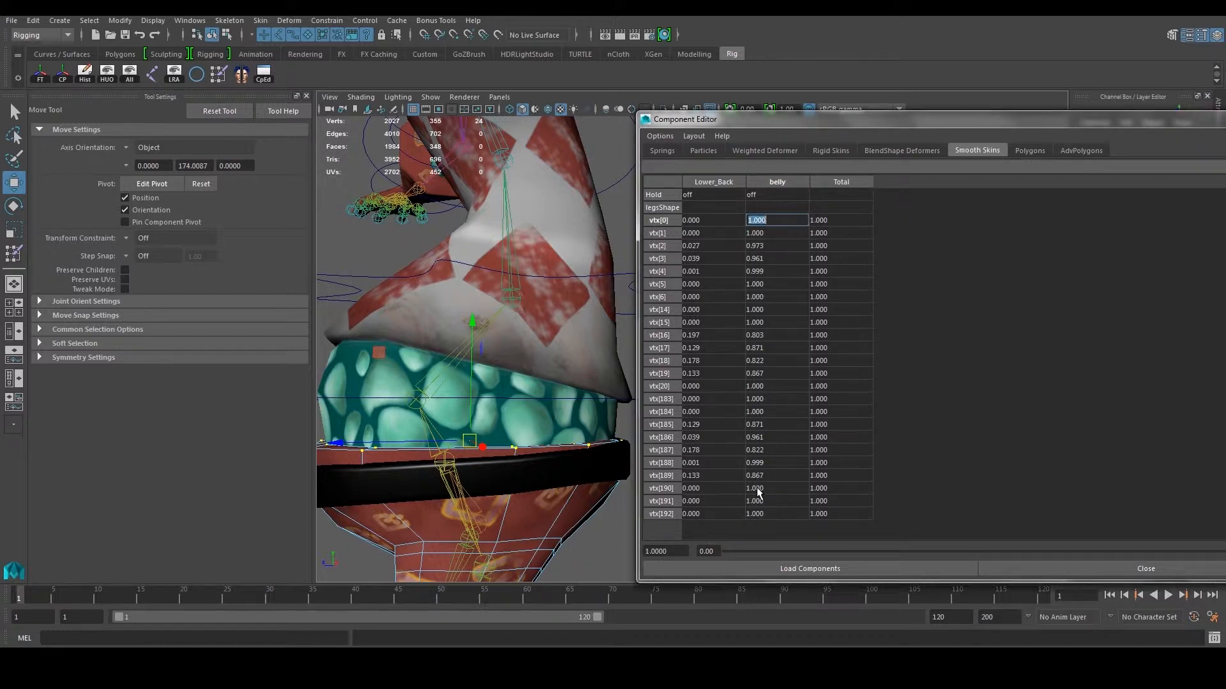
pyautogui.keyDown('shift'); pyautogui.click(758, 513); pyautogui.keyUp('shift')
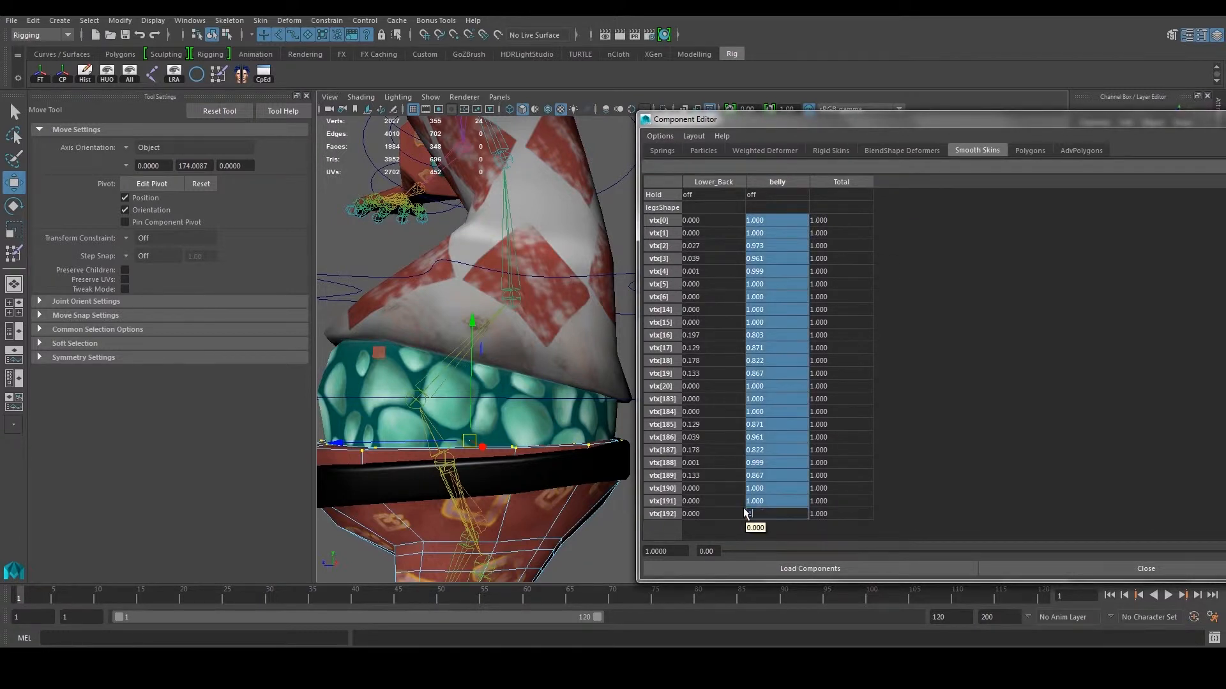
pyautogui.write('1')
pyautogui.press('Return')
pyautogui.click(1072, 568)
pyautogui.moveTo(566, 470); pyautogui.dragTo(670, 342, button='right')
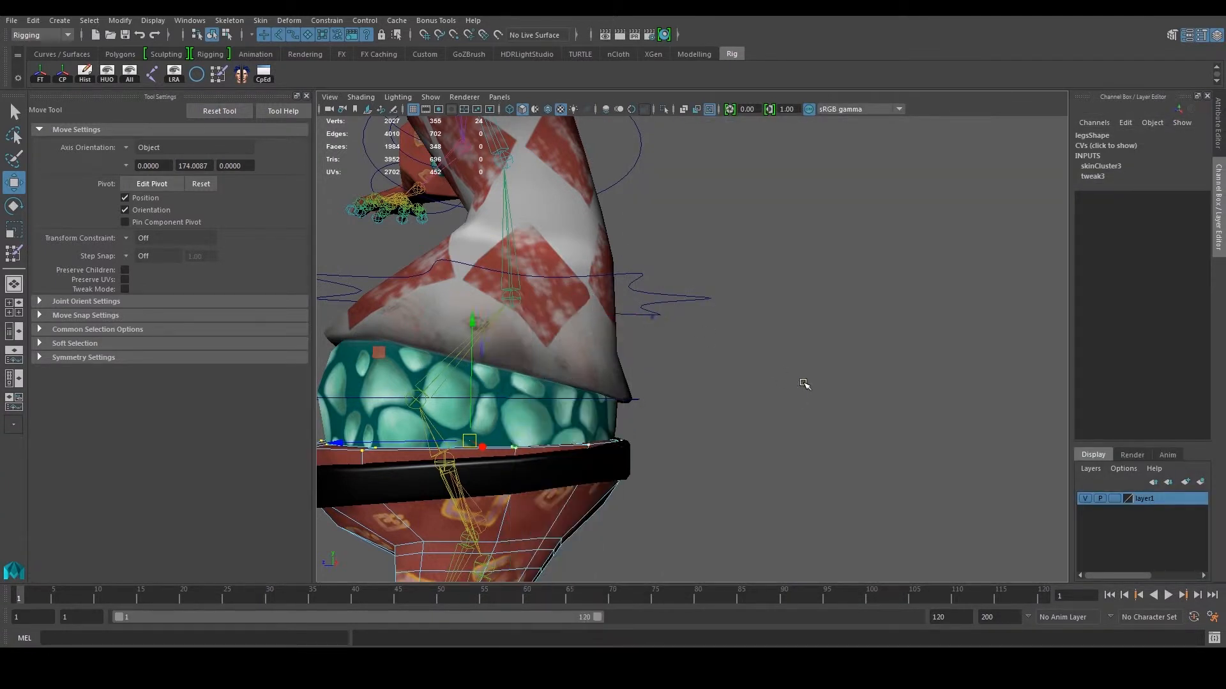
pyautogui.click(799, 389)
# Rotate Belly_CTRL to test how the trouser waist deforms, undo the rotations and inspect the waist.
pyautogui.keyDown('alt'); pyautogui.moveTo(469, 365); pyautogui.dragTo(558, 381); pyautogui.keyUp('alt')
pyautogui.moveTo(352, 312); pyautogui.dragTo(396, 352)
pyautogui.scroll(-3, 511, 338)
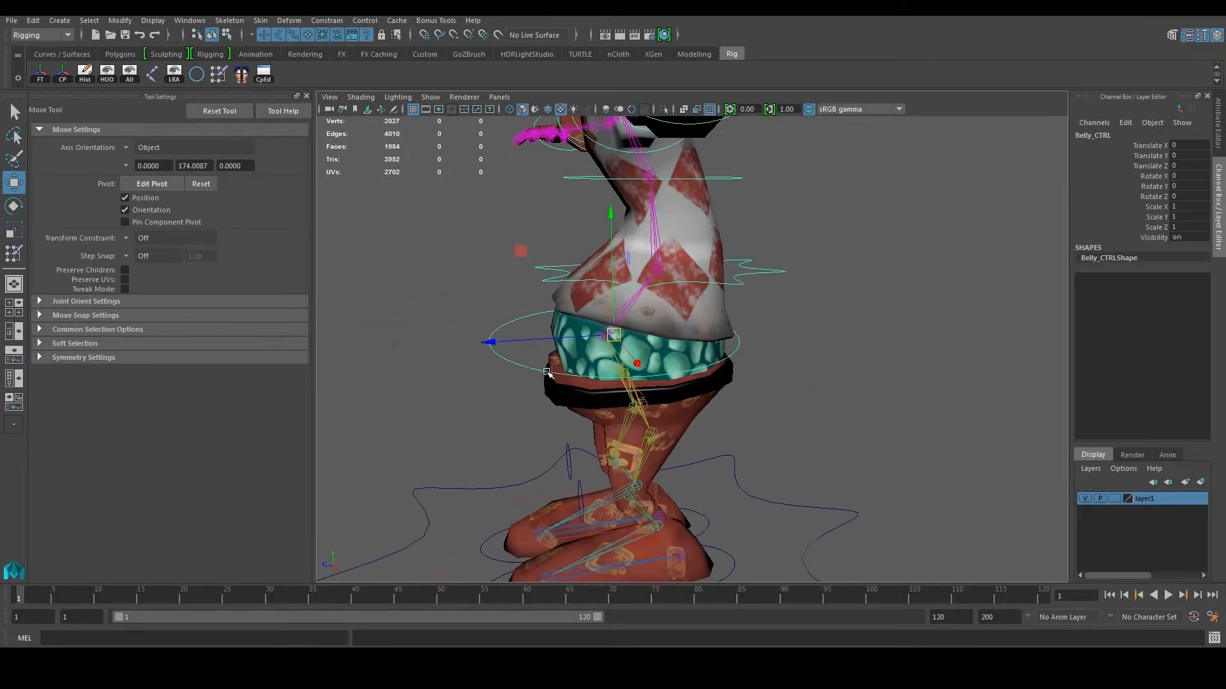
pyautogui.keyDown('alt'); pyautogui.moveTo(575, 338); pyautogui.dragTo(617, 305); pyautogui.keyUp('alt')
pyautogui.press('e')
pyautogui.moveTo(540, 266); pyautogui.dragTo(600, 270)
pyautogui.keyDown('alt'); pyautogui.moveTo(792, 364); pyautogui.dragTo(715, 397); pyautogui.keyUp('alt')
pyautogui.hotkey('ctrl', 'z')
pyautogui.keyDown('alt'); pyautogui.moveTo(864, 403); pyautogui.dragTo(685, 349); pyautogui.keyUp('alt')
pyautogui.hotkey('ctrl', 'z')
pyautogui.keyDown('alt'); pyautogui.moveTo(686, 351); pyautogui.dragTo(759, 390, button='right'); pyautogui.keyUp('alt')
pyautogui.keyDown('alt'); pyautogui.moveTo(704, 402); pyautogui.dragTo(795, 390); pyautogui.keyUp('alt')
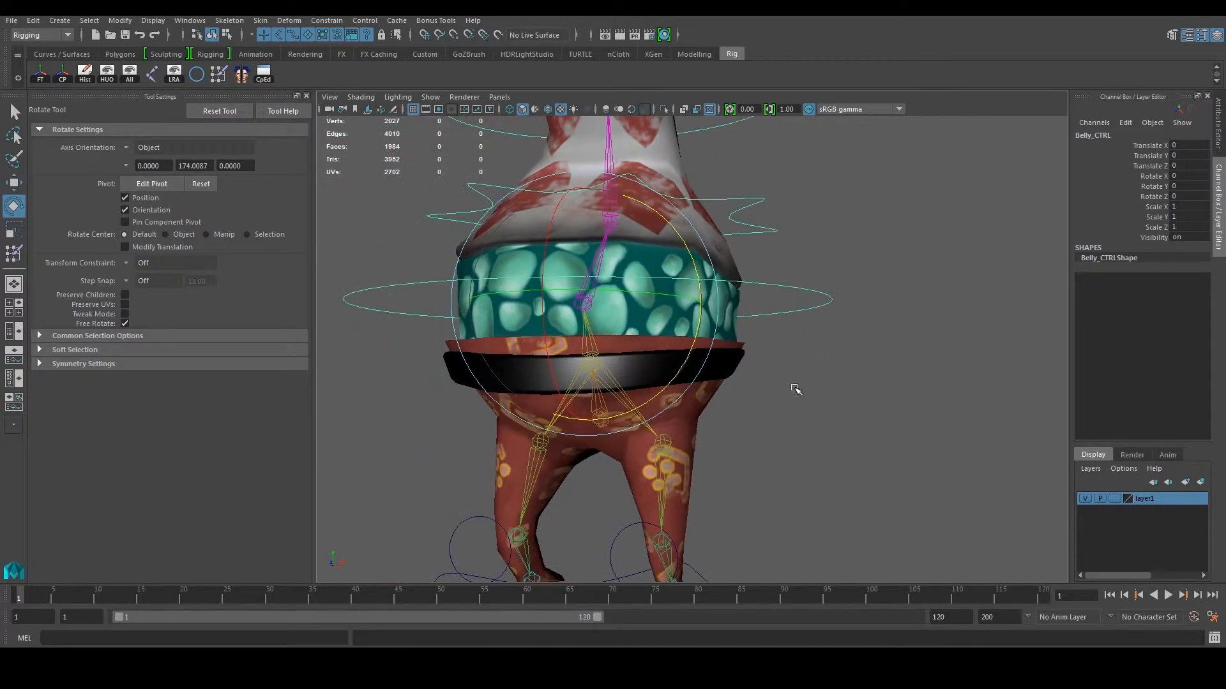
pyautogui.click(693, 428)
pyautogui.keyDown('alt'); pyautogui.moveTo(693, 425); pyautogui.dragTo(700, 397); pyautogui.keyUp('alt')
pyautogui.press('w')
pyautogui.scroll(-3, 700, 398)
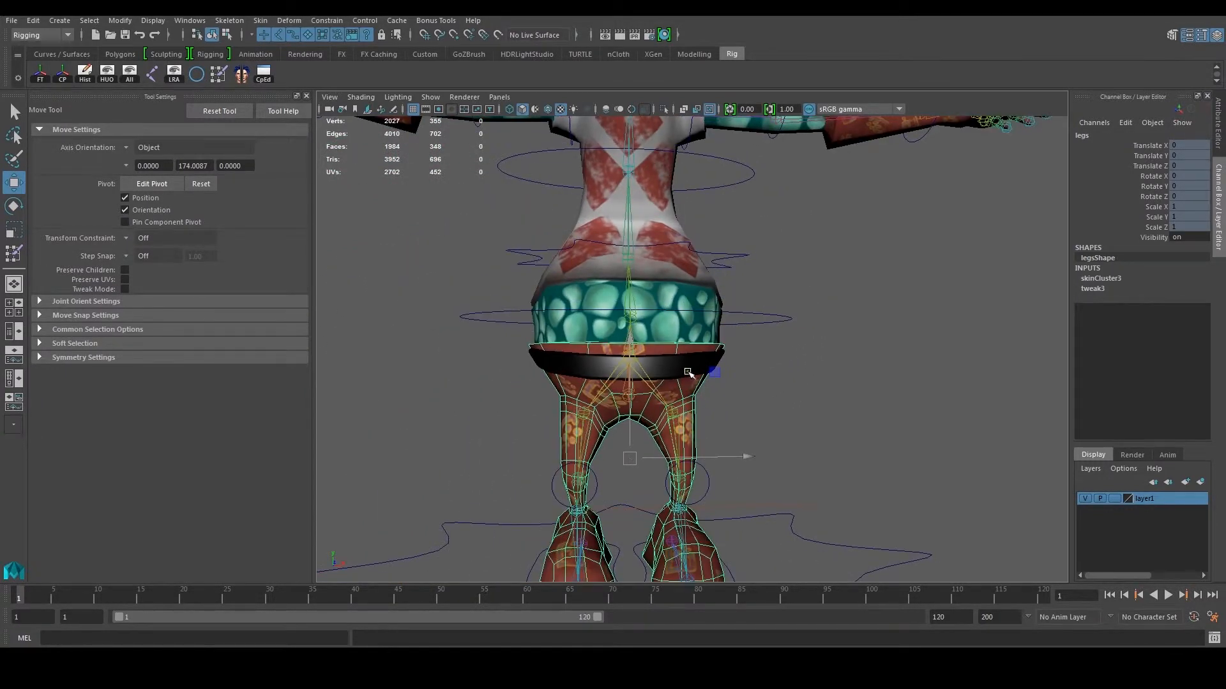
pyautogui.moveTo(680, 390)
pyautogui.mouseDown(button='right')
pyautogui.moveTo(646, 377)
pyautogui.moveTo(688, 382)
pyautogui.mouseUp(button='right')
pyautogui.keyDown('alt'); pyautogui.moveTo(714, 441); pyautogui.dragTo(726, 383); pyautogui.keyUp('alt')
pyautogui.click(726, 383)
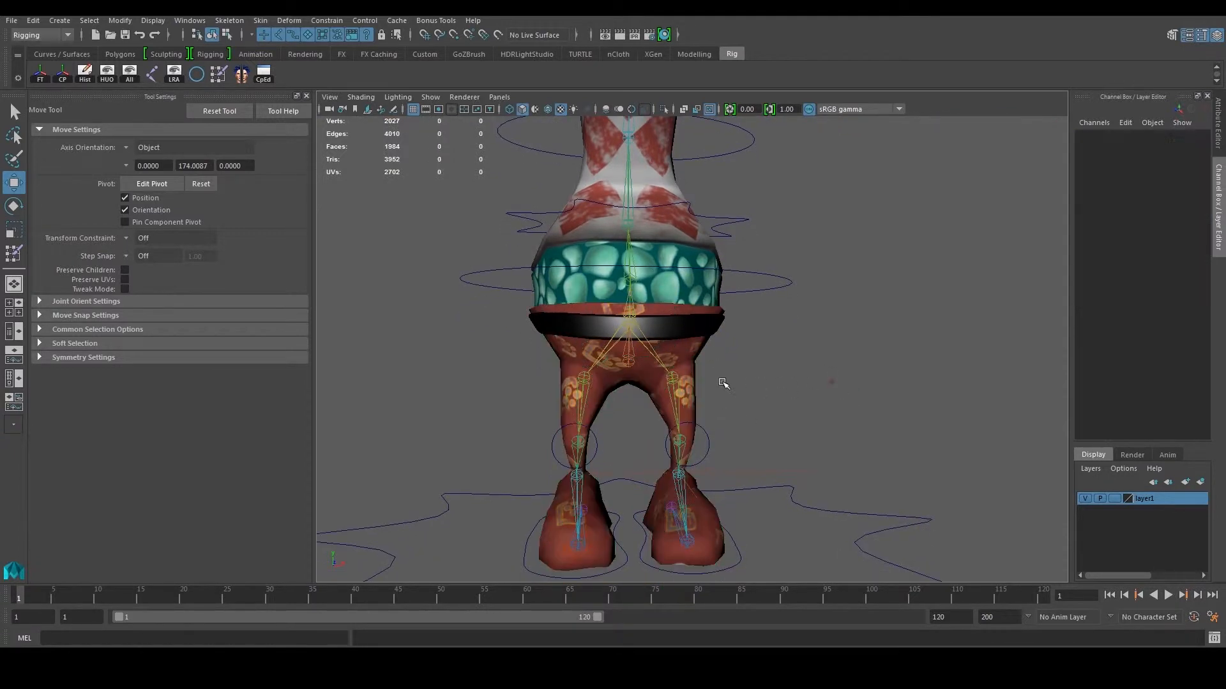
# Hide the joints and IK handles in the viewport so that only geometry and control curves can be selected.
pyautogui.click(697, 378)
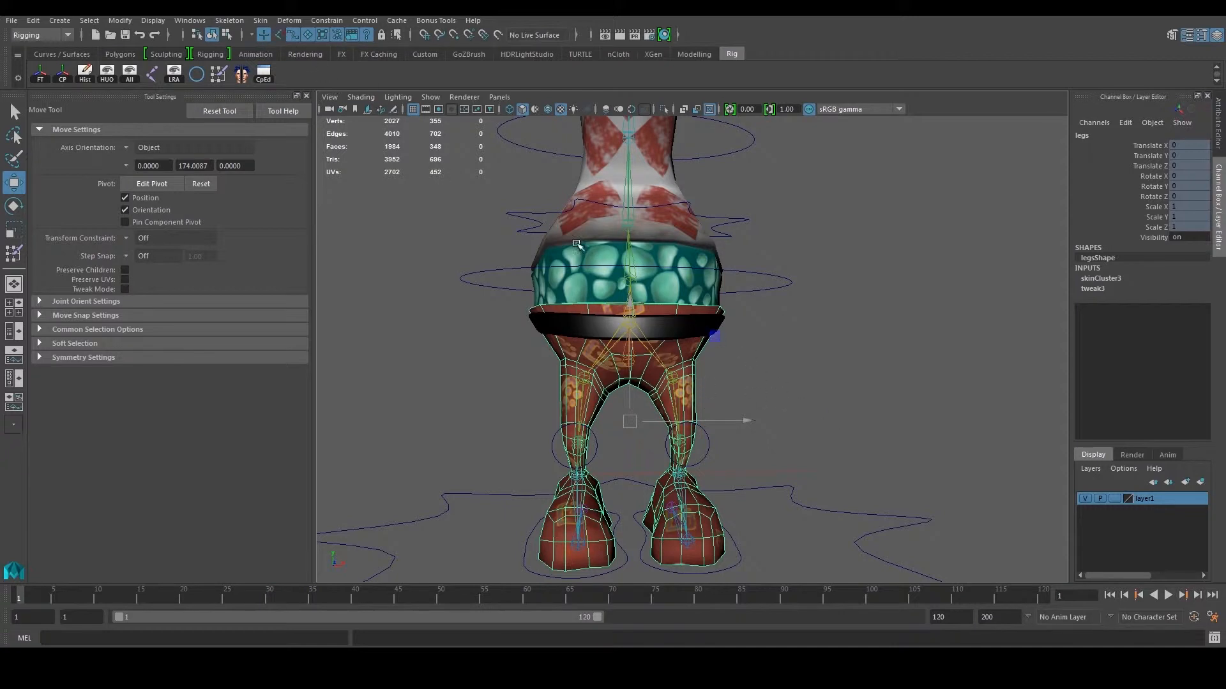
pyautogui.click(423, 99)
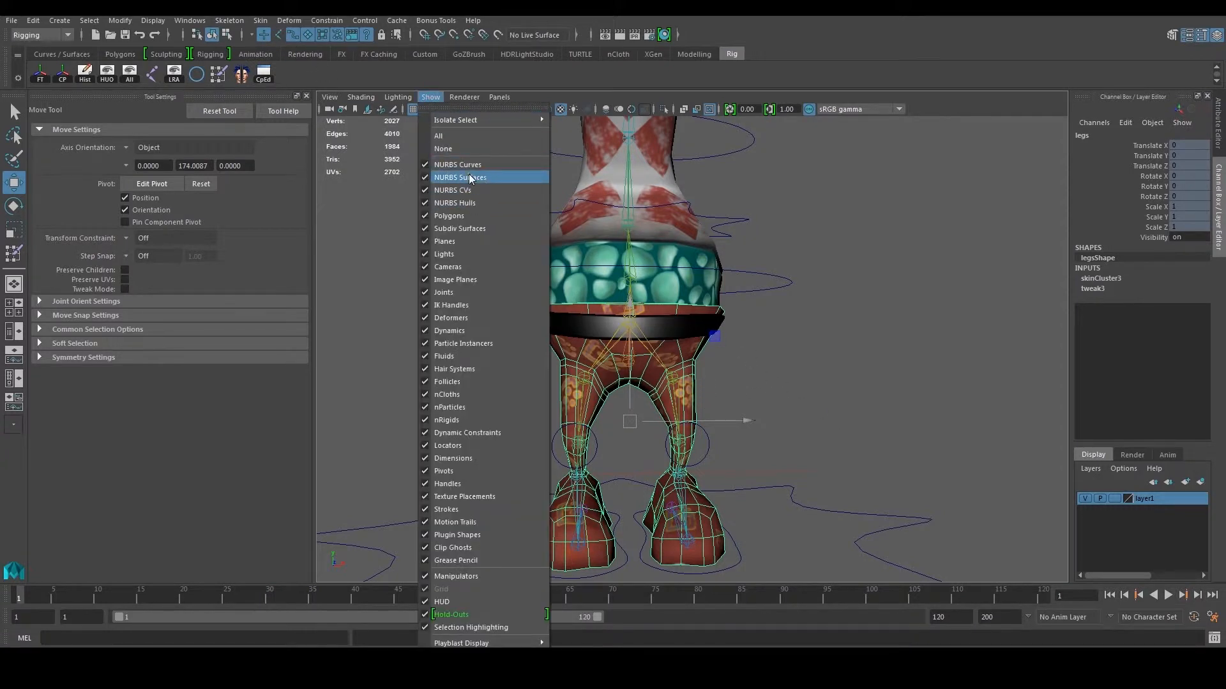
pyautogui.click(459, 293)
pyautogui.moveTo(676, 336); pyautogui.dragTo(643, 341, button='right')
pyautogui.scroll(-4, 692, 355)
pyautogui.moveTo(675, 449); pyautogui.dragTo(745, 314)
pyautogui.scroll(3, 746, 311)
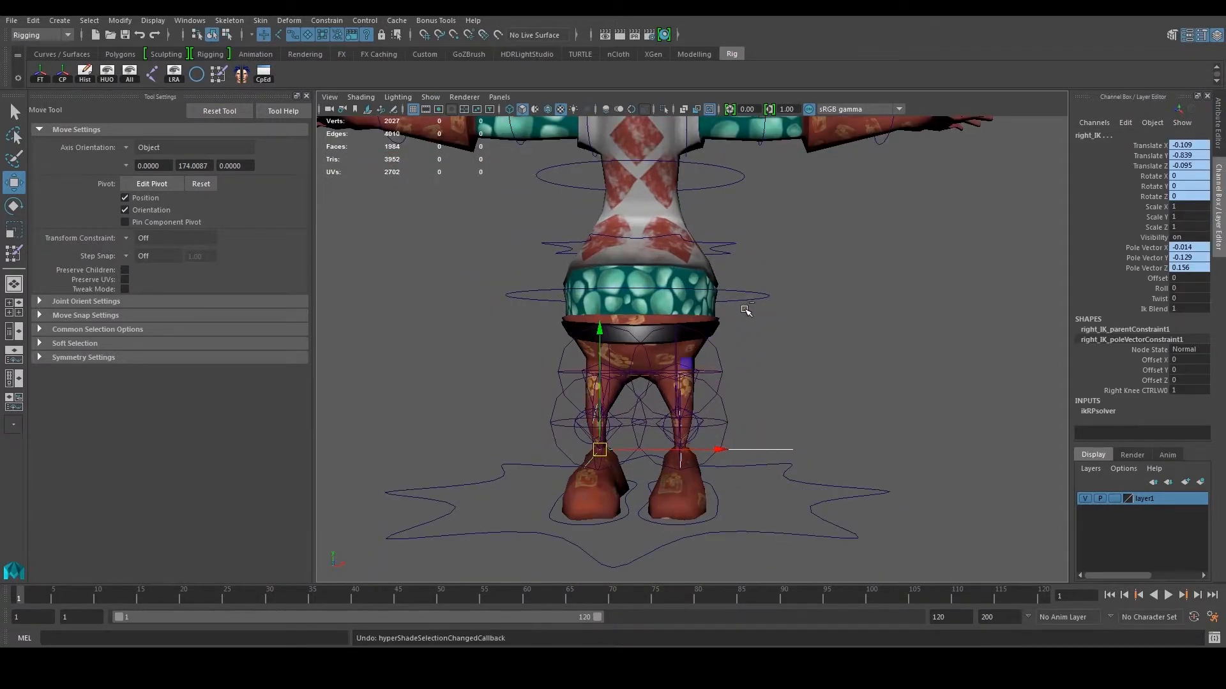
pyautogui.click(748, 349)
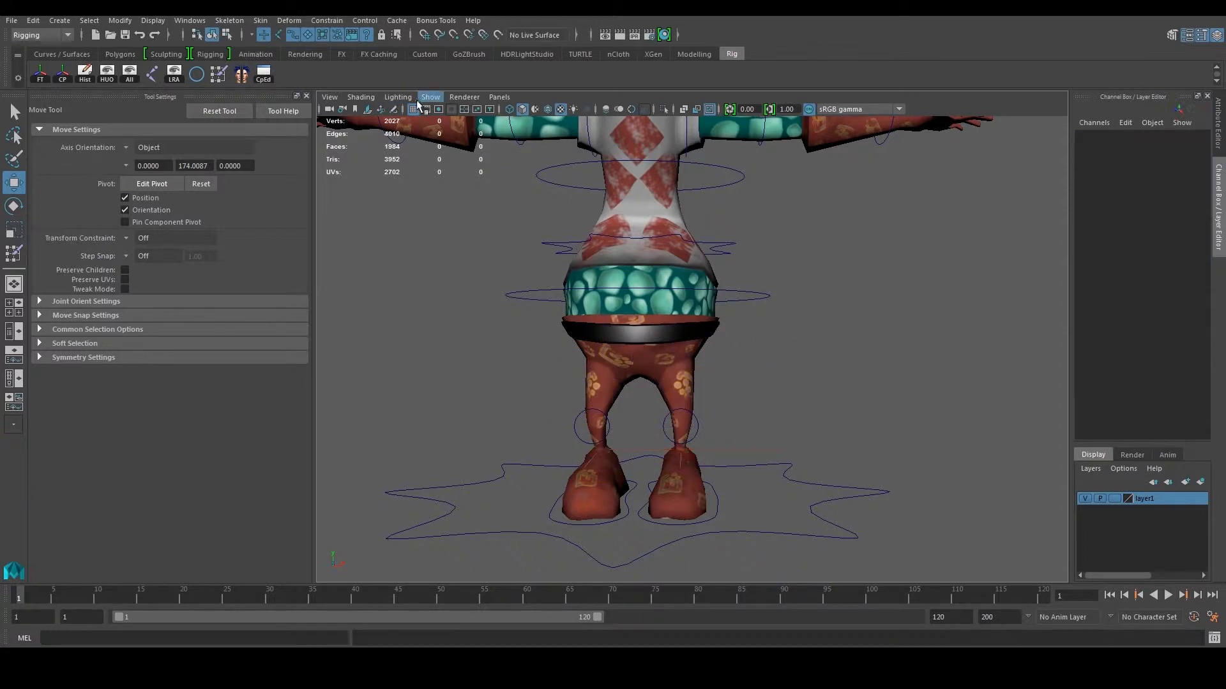
pyautogui.click(425, 97)
pyautogui.click(489, 309)
# Select the vertices of the character's left half of the legs mesh, leaving out the centre-line vertices.
pyautogui.click(676, 374)
pyautogui.moveTo(666, 366); pyautogui.dragTo(629, 347, button='right')
pyautogui.moveTo(637, 528); pyautogui.dragTo(728, 311)
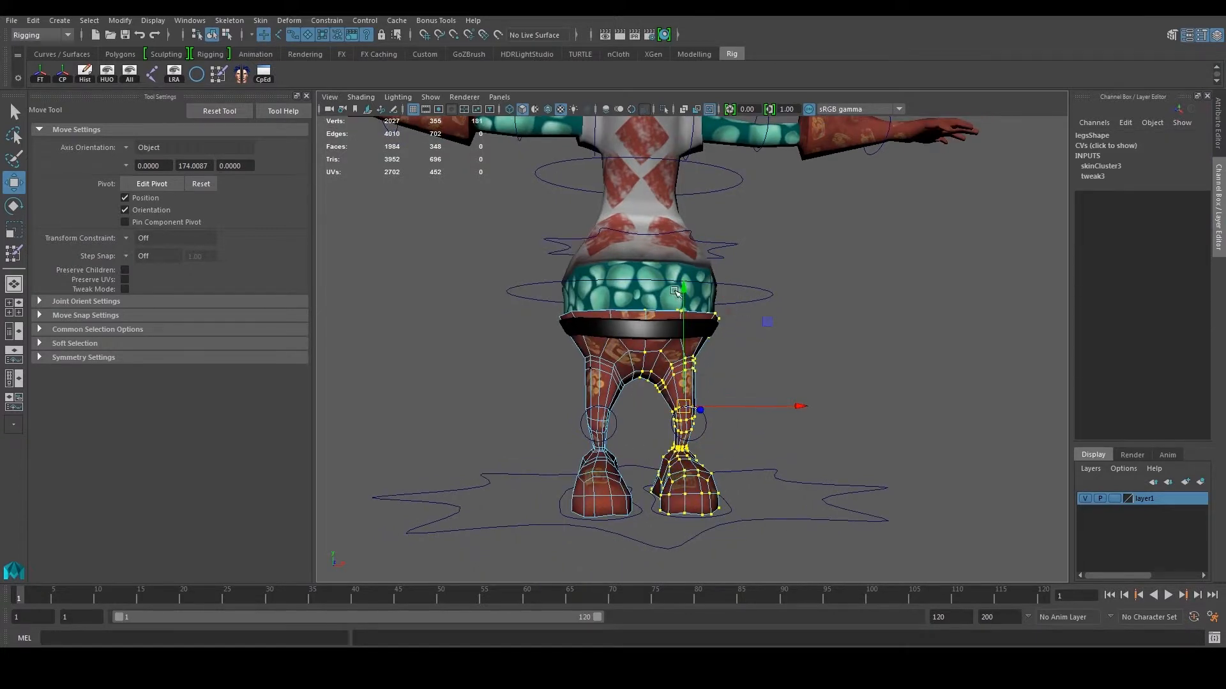
pyautogui.scroll(5, 675, 292)
pyautogui.moveTo(558, 249); pyautogui.dragTo(622, 418)
pyautogui.keyDown('alt'); pyautogui.moveTo(664, 329); pyautogui.dragTo(650, 307); pyautogui.keyUp('alt')
pyautogui.keyDown('ctrl'); pyautogui.moveTo(609, 258); pyautogui.dragTo(627, 412); pyautogui.keyUp('ctrl')
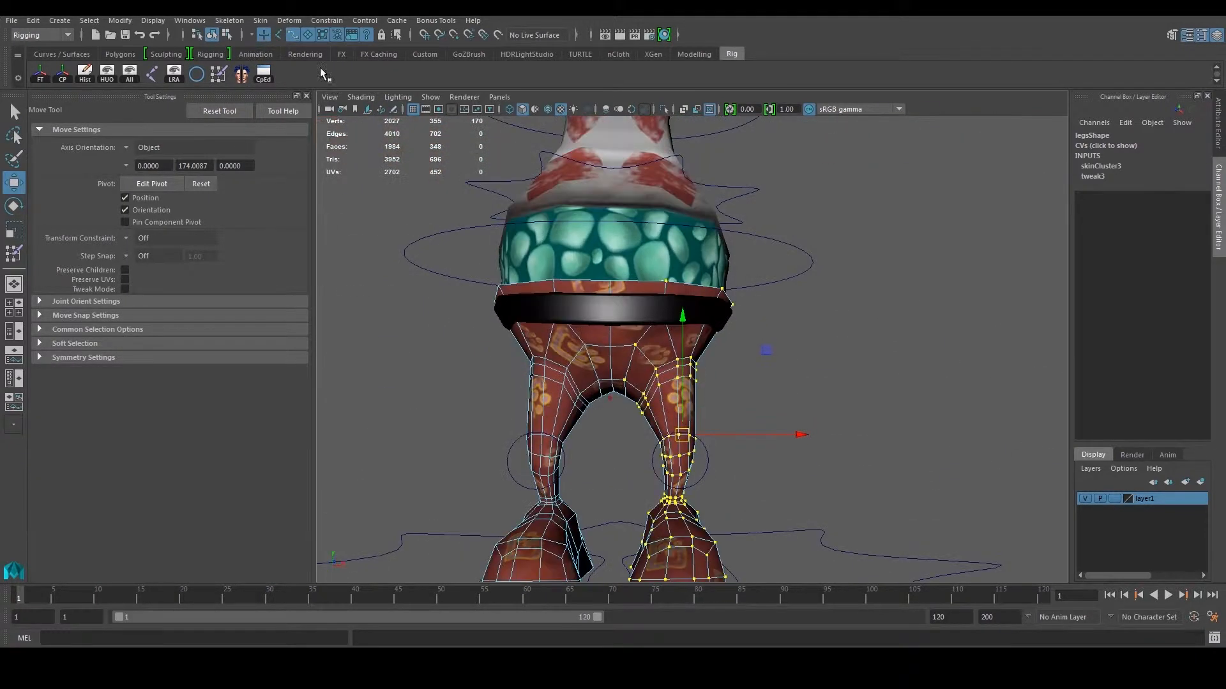
# Set the right_leg weight of all selected left-half vertices to 0 in the Component Editor.
pyautogui.click(268, 76)
pyautogui.moveTo(833, 128); pyautogui.dragTo(376, 96)
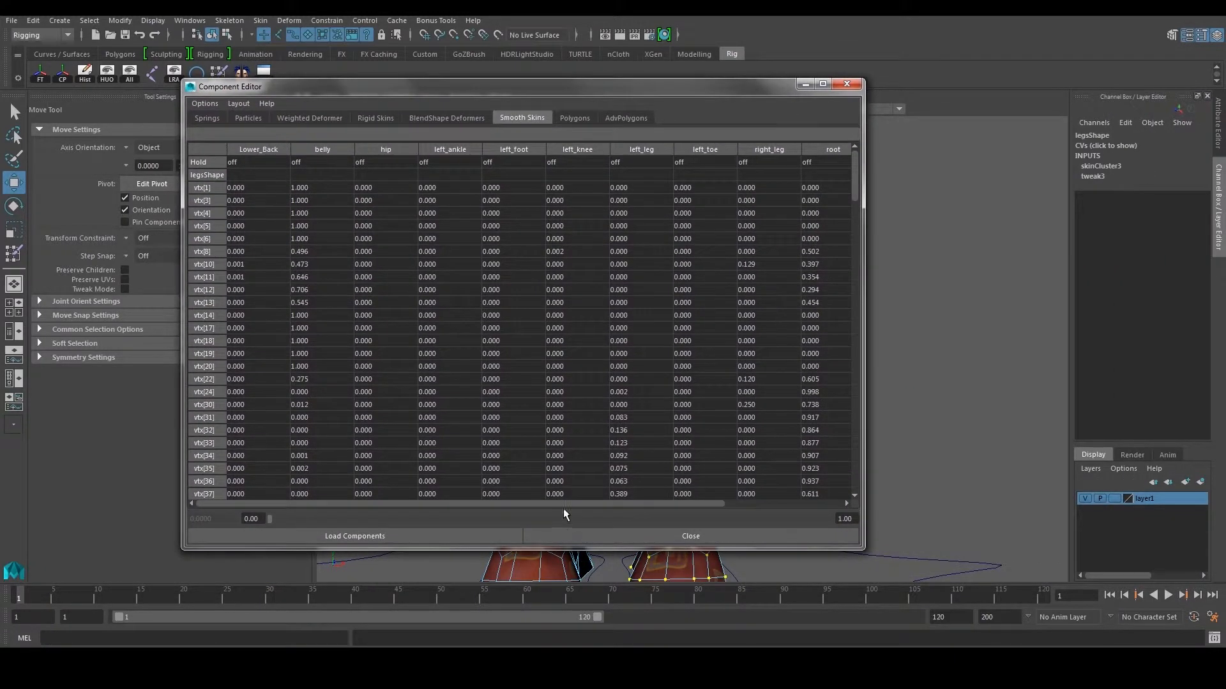
pyautogui.moveTo(565, 509); pyautogui.dragTo(660, 509)
pyautogui.click(701, 188)
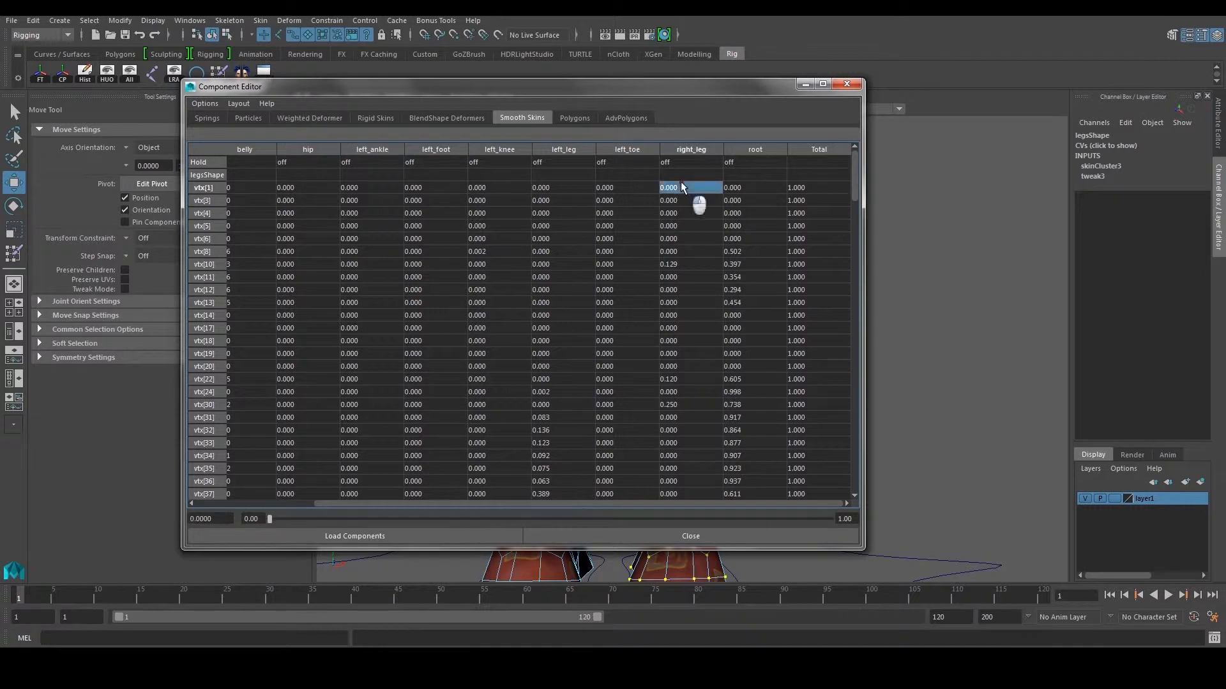
pyautogui.scroll(-15, 706, 257)
pyautogui.scroll(-10, 730, 379)
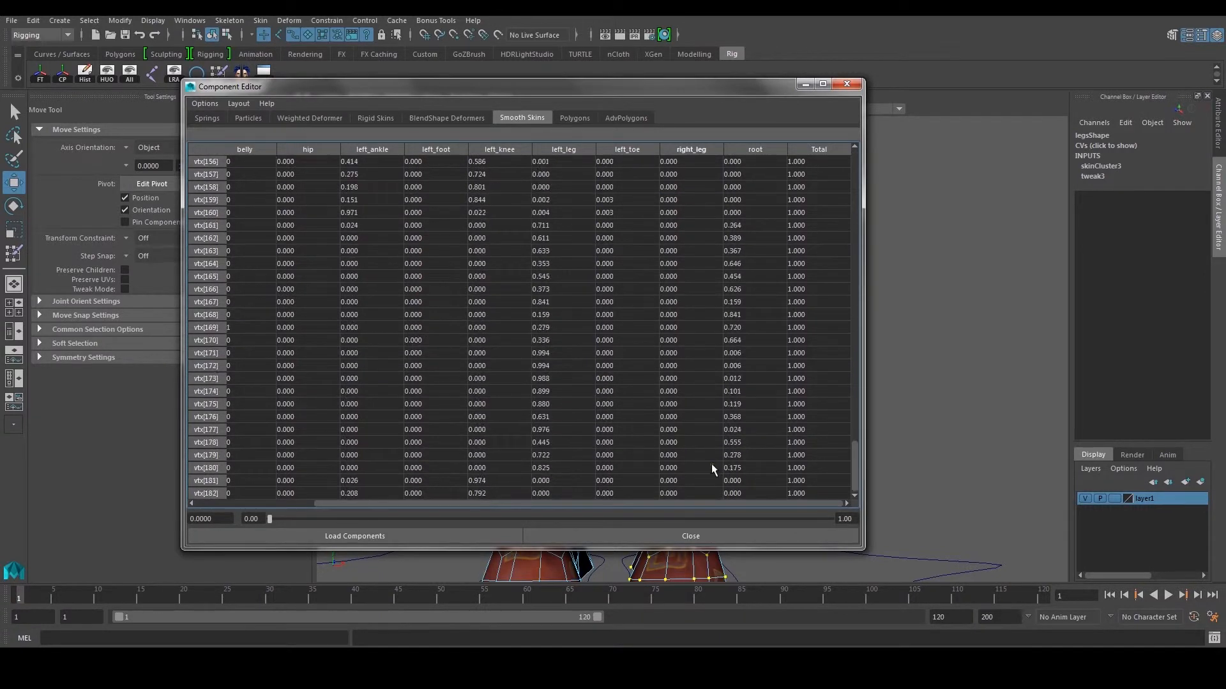
pyautogui.keyDown('shift'); pyautogui.click(698, 493); pyautogui.keyUp('shift')
pyautogui.press('Return')
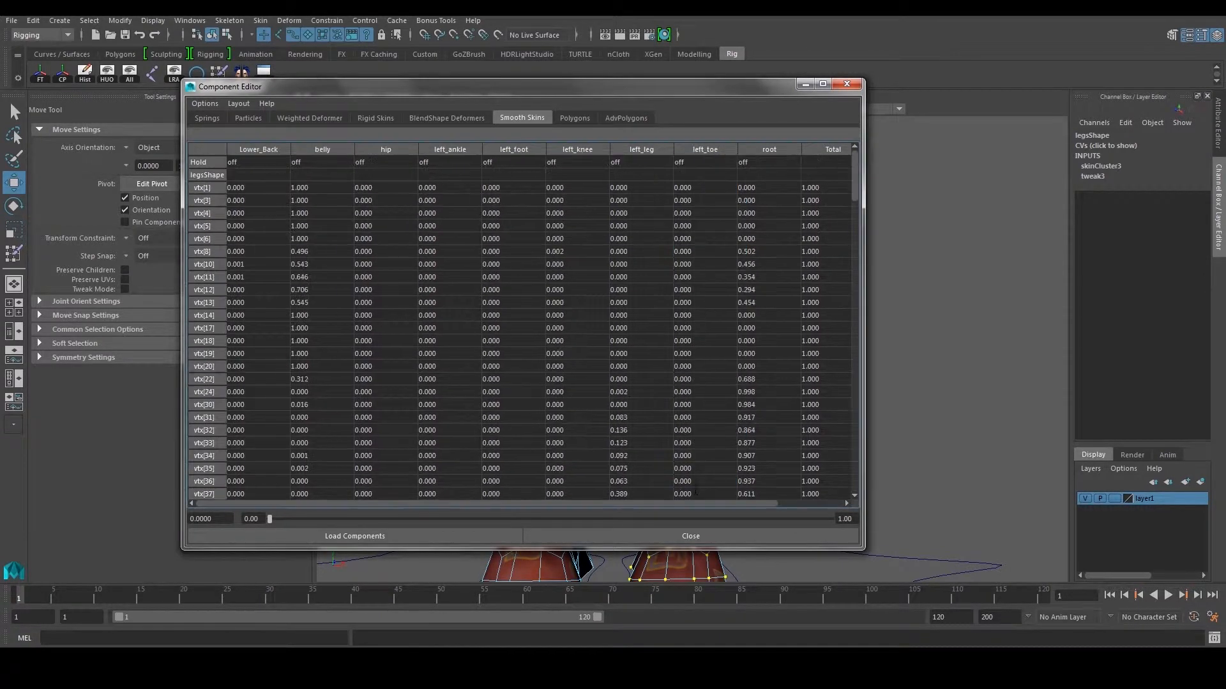
# Set the root weight of all selected left-half vertices to 0 and uncover the legs for inspection.
pyautogui.scroll(-15, 747, 434)
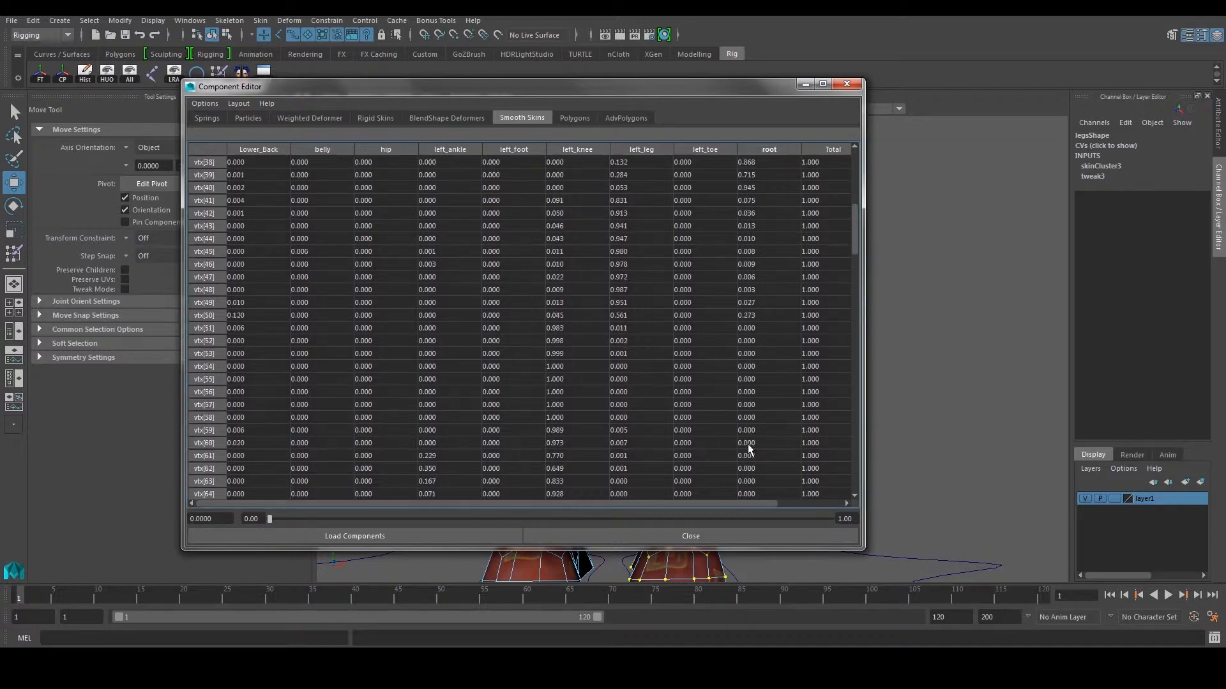
pyautogui.scroll(-3, 747, 501)
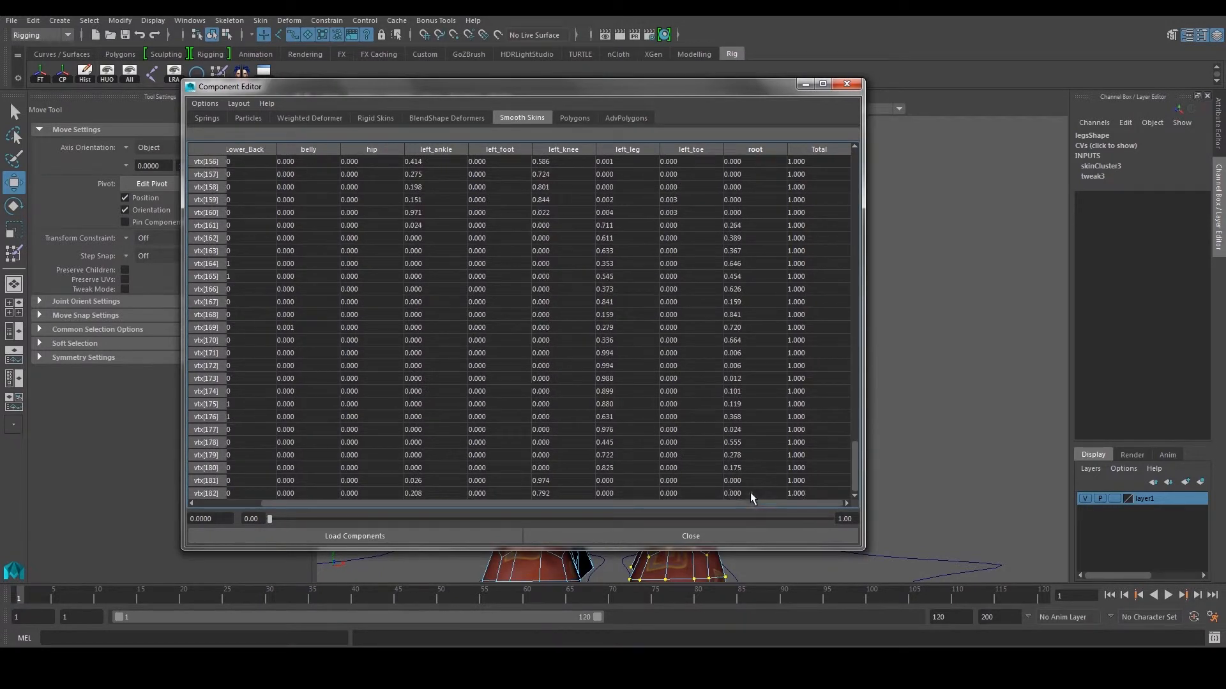
pyautogui.keyDown('shift'); pyautogui.click(758, 495); pyautogui.keyUp('shift')
pyautogui.press('Return')
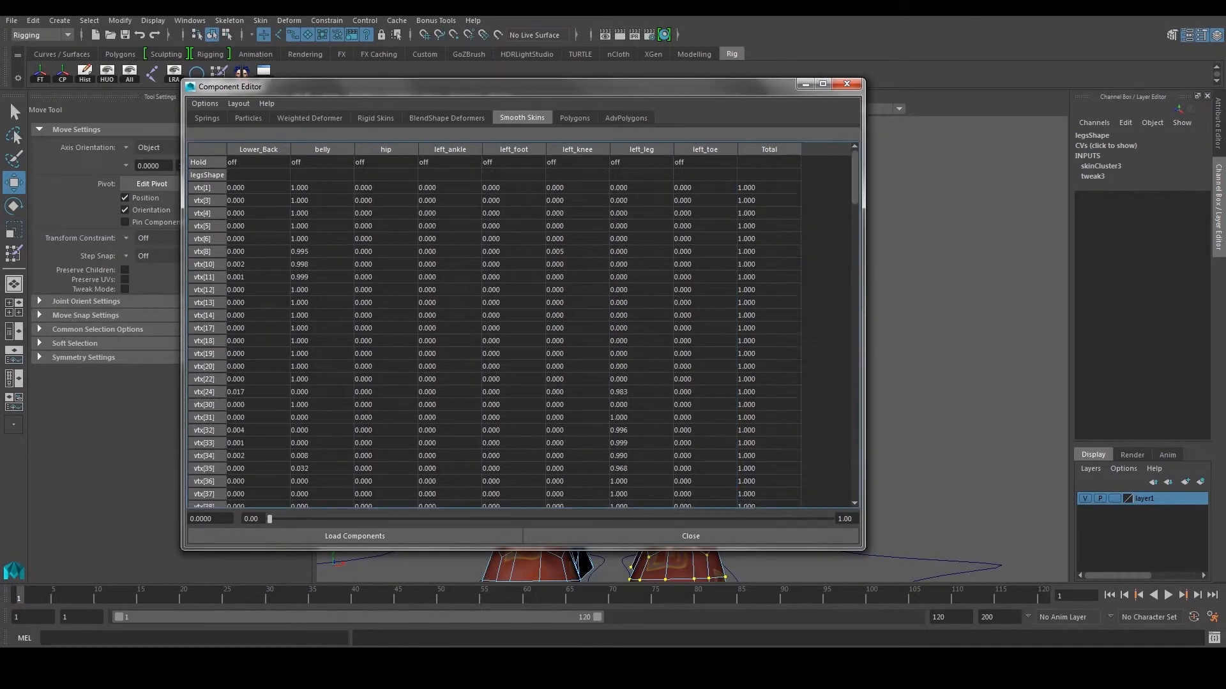
pyautogui.moveTo(339, 80); pyautogui.dragTo(881, 144)
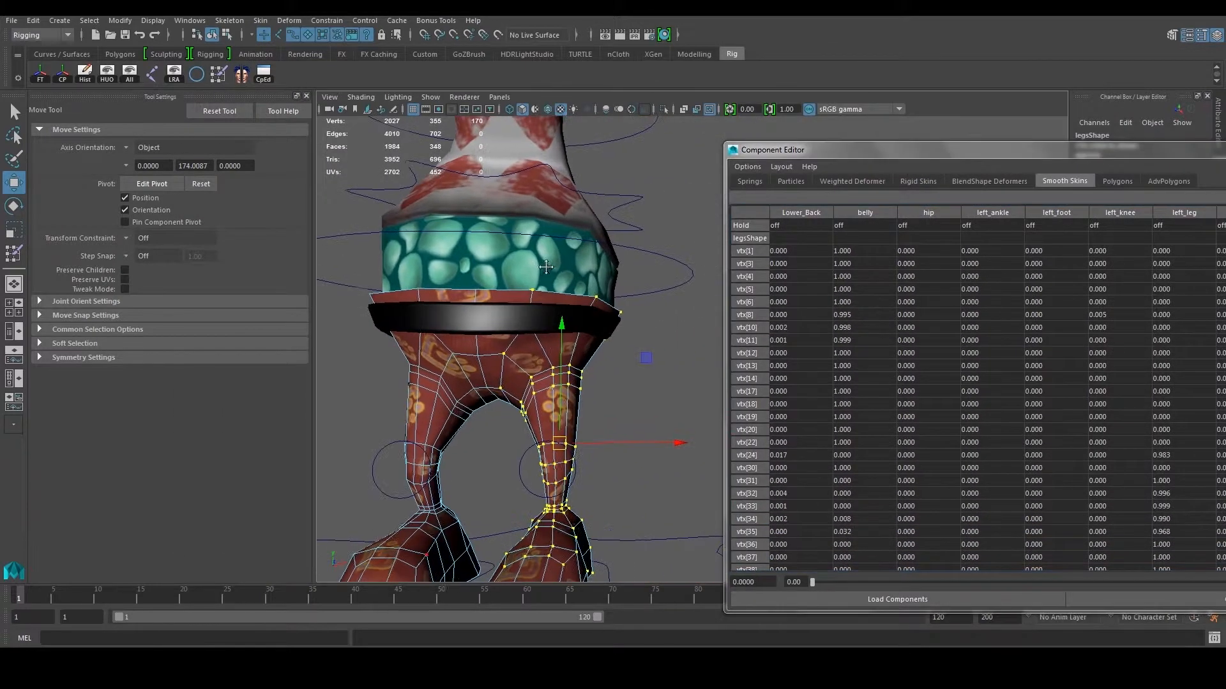
# Set the hip weight of all selected left-half vertices to 0, close the Component Editor and return to object selection.
pyautogui.keyDown('alt'); pyautogui.moveTo(657, 309); pyautogui.dragTo(610, 322); pyautogui.keyUp('alt')
pyautogui.moveTo(911, 156); pyautogui.dragTo(856, 123)
pyautogui.click(855, 219)
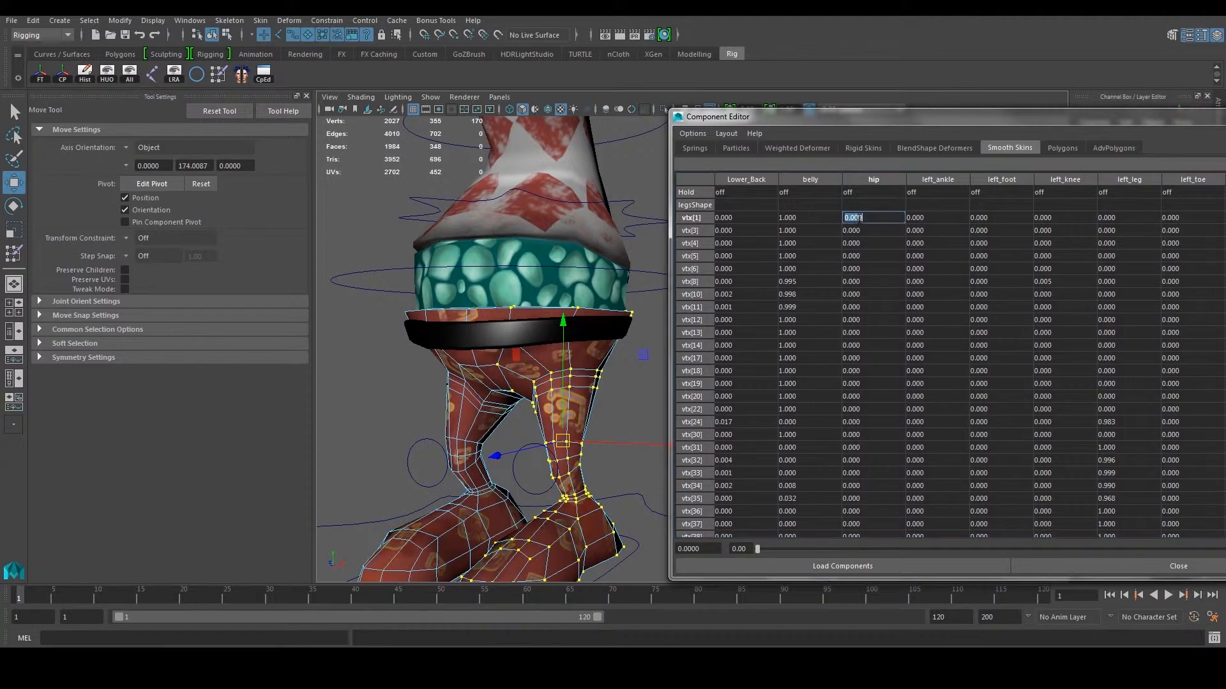
pyautogui.scroll(-15, 879, 370)
pyautogui.scroll(-6, 896, 499)
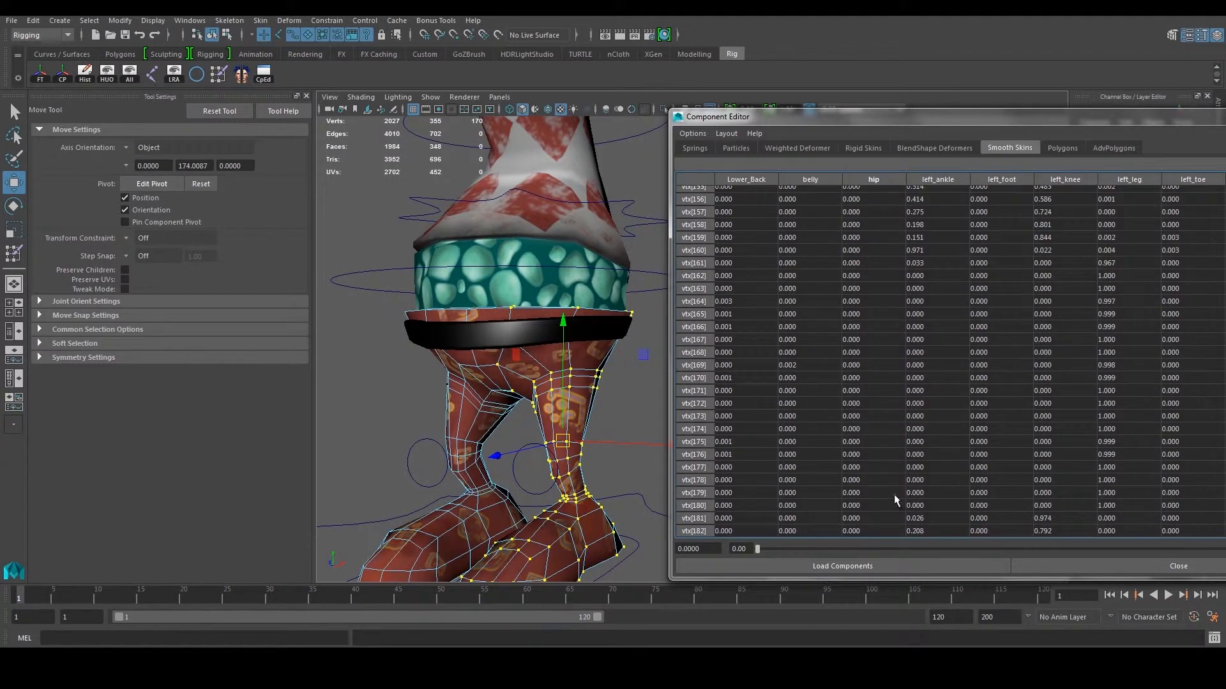
pyautogui.keyDown('shift'); pyautogui.click(871, 530); pyautogui.keyUp('shift')
pyautogui.write('0')
pyautogui.press('Return')
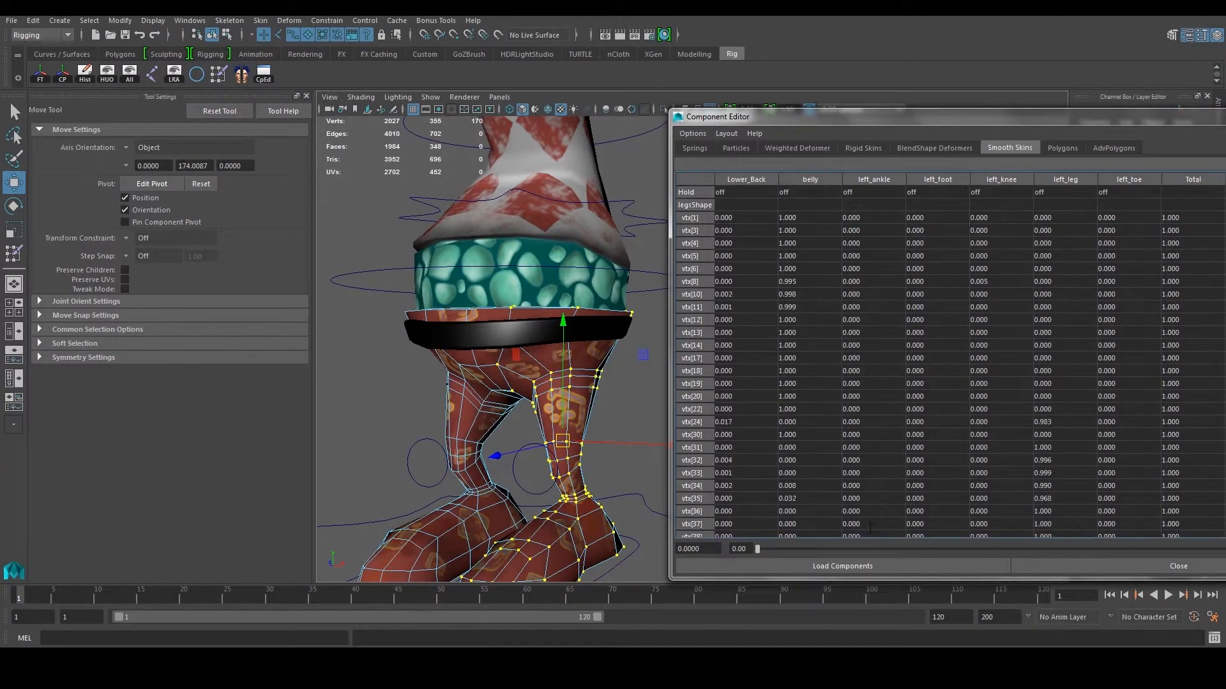
pyautogui.moveTo(981, 120); pyautogui.dragTo(549, 124)
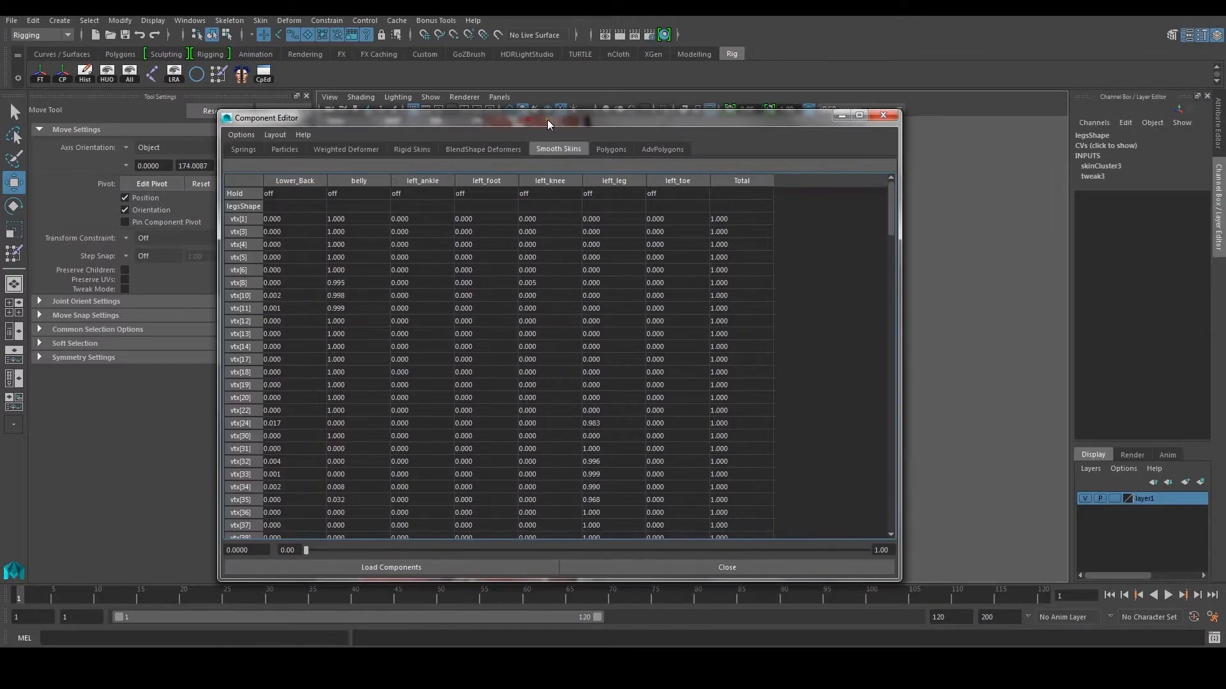
pyautogui.click(894, 114)
pyautogui.moveTo(599, 337); pyautogui.dragTo(661, 324, button='right')
pyautogui.click(661, 326)
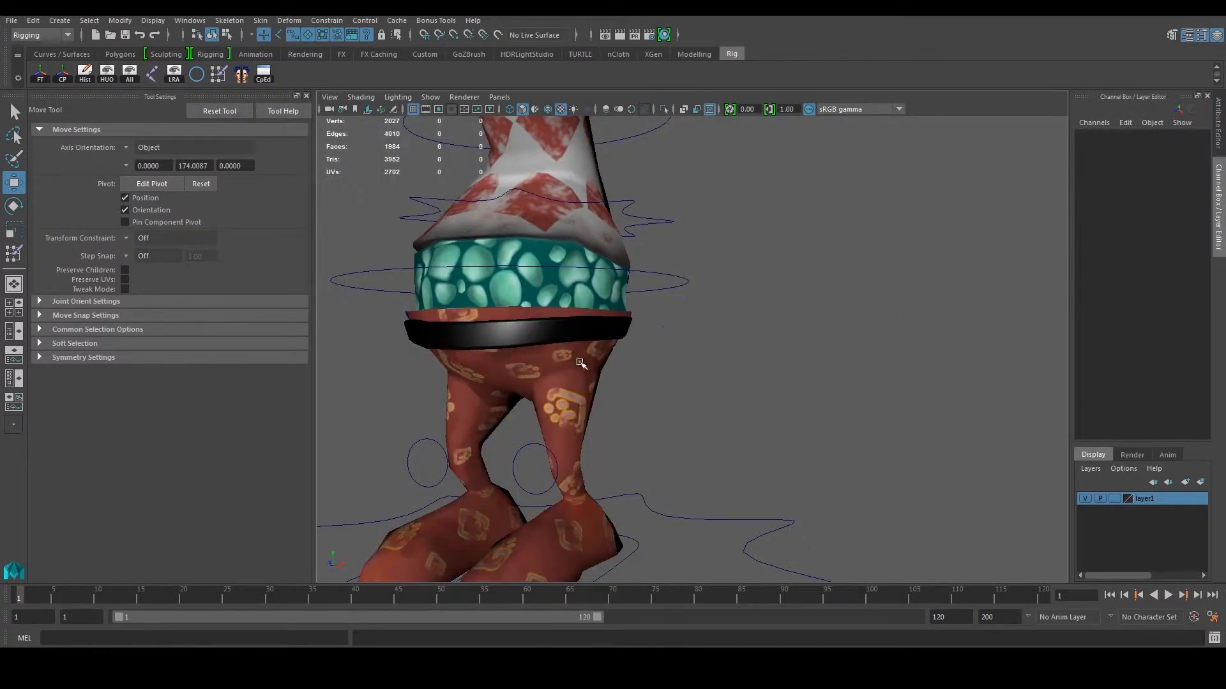
# Raise left_foot_CTRL to test how the left leg deforms, and undo the move.
pyautogui.click(581, 363)
pyautogui.keyDown('alt'); pyautogui.moveTo(637, 318); pyautogui.dragTo(634, 498); pyautogui.keyUp('alt')
pyautogui.click(646, 466)
pyautogui.scroll(-5, 646, 466)
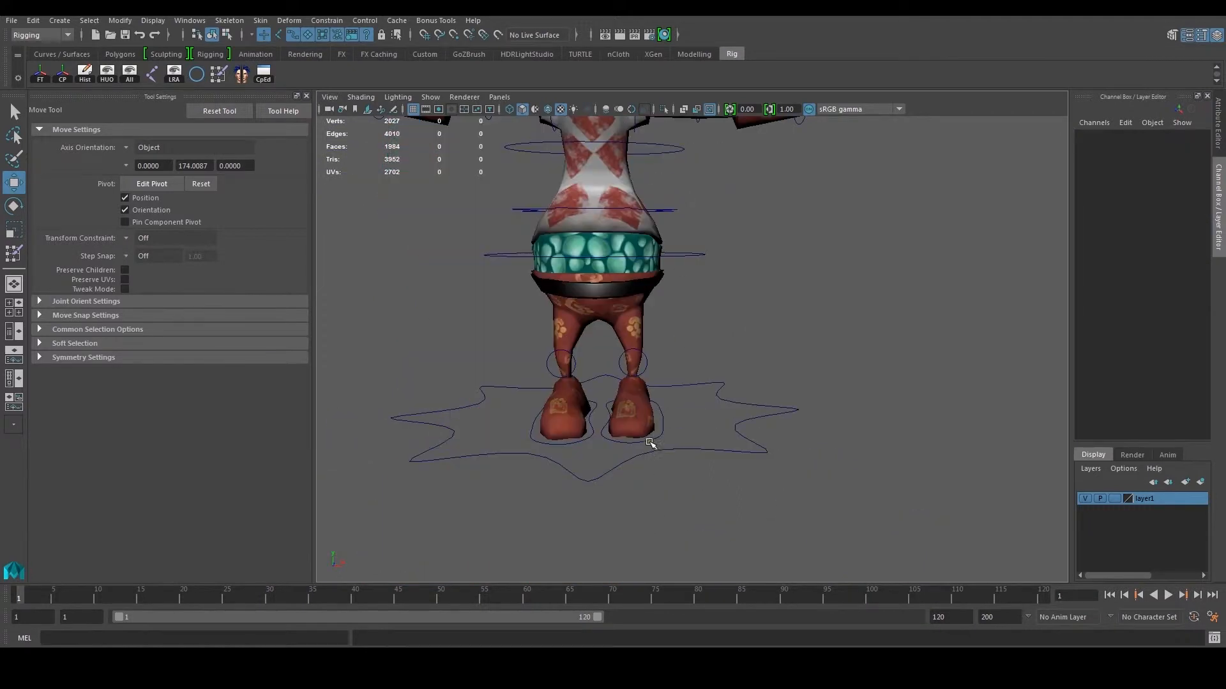
pyautogui.click(655, 439)
pyautogui.keyDown('alt'); pyautogui.moveTo(655, 436); pyautogui.dragTo(672, 386); pyautogui.keyUp('alt')
pyautogui.scroll(3, 672, 385)
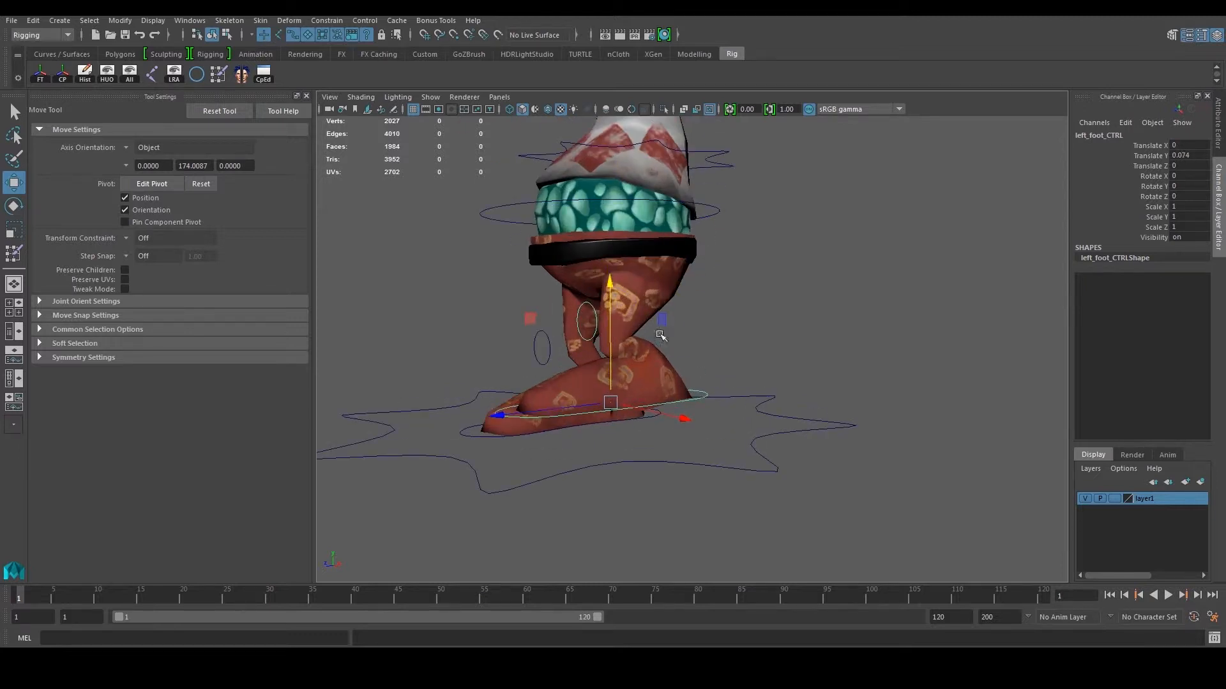
pyautogui.keyDown('alt'); pyautogui.moveTo(640, 351); pyautogui.dragTo(639, 378, button='middle'); pyautogui.keyUp('alt')
pyautogui.moveTo(611, 312); pyautogui.dragTo(689, 328)
pyautogui.hotkey('ctrl', 'z')
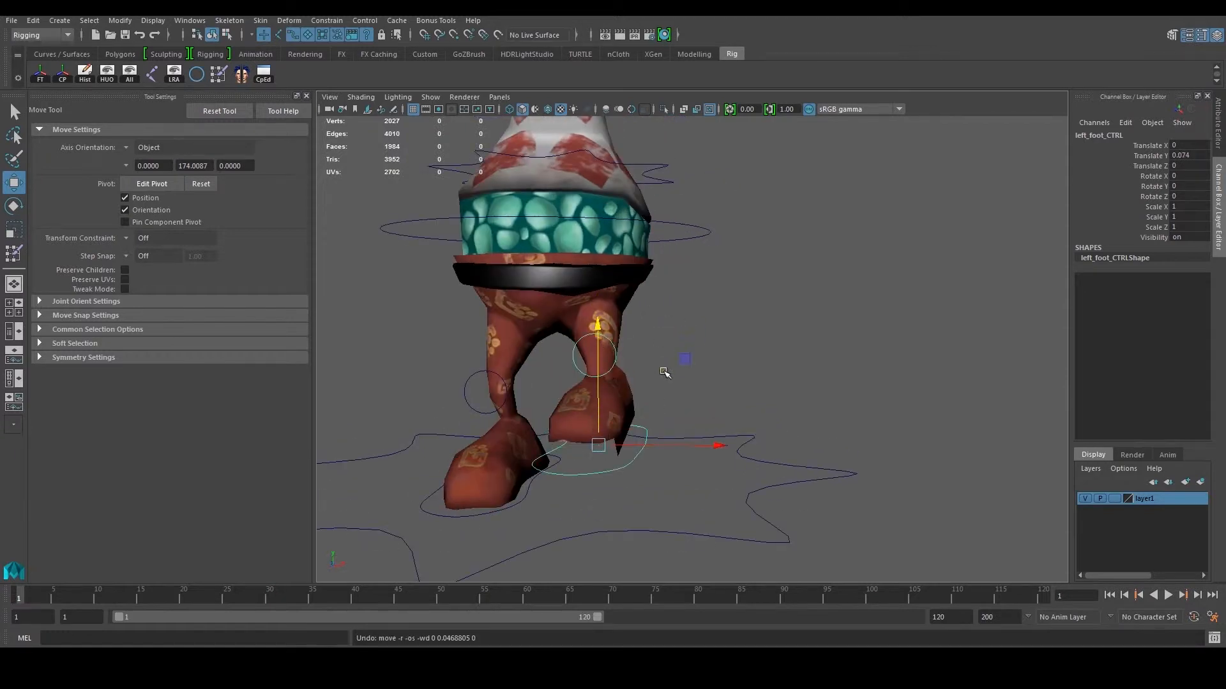
pyautogui.hotkey('ctrl', 'z')
pyautogui.hotkey('ctrl', 'z')
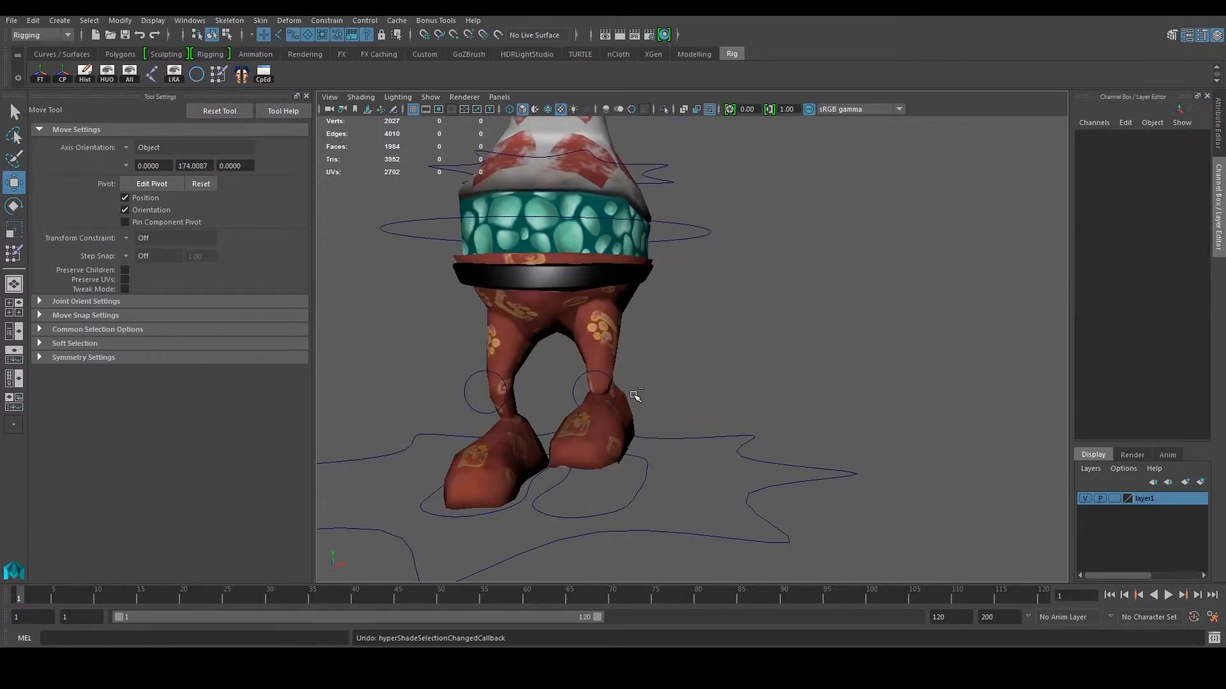
# Move left_foot_CTRL vertically as a test of the left leg, and reset its Translate Y to 0.
pyautogui.click(628, 471)
pyautogui.keyDown('alt'); pyautogui.moveTo(628, 471); pyautogui.dragTo(679, 470); pyautogui.keyUp('alt')
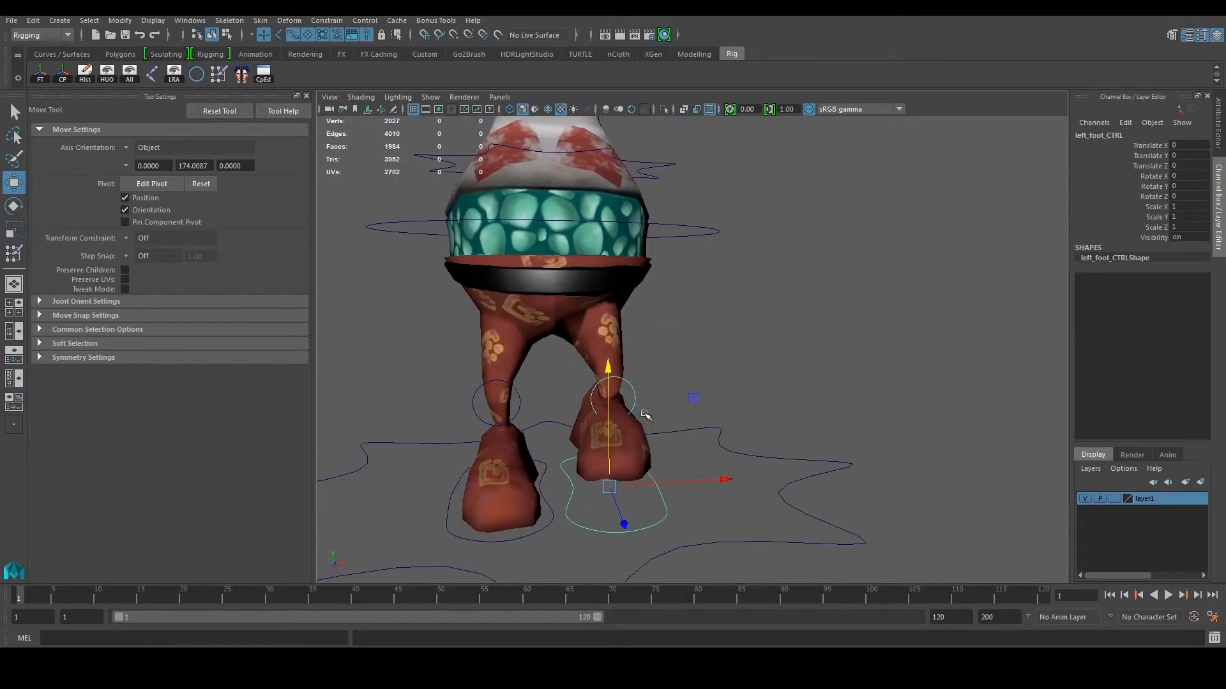
pyautogui.moveTo(608, 367); pyautogui.dragTo(626, 392)
pyautogui.doubleClick(1180, 155)
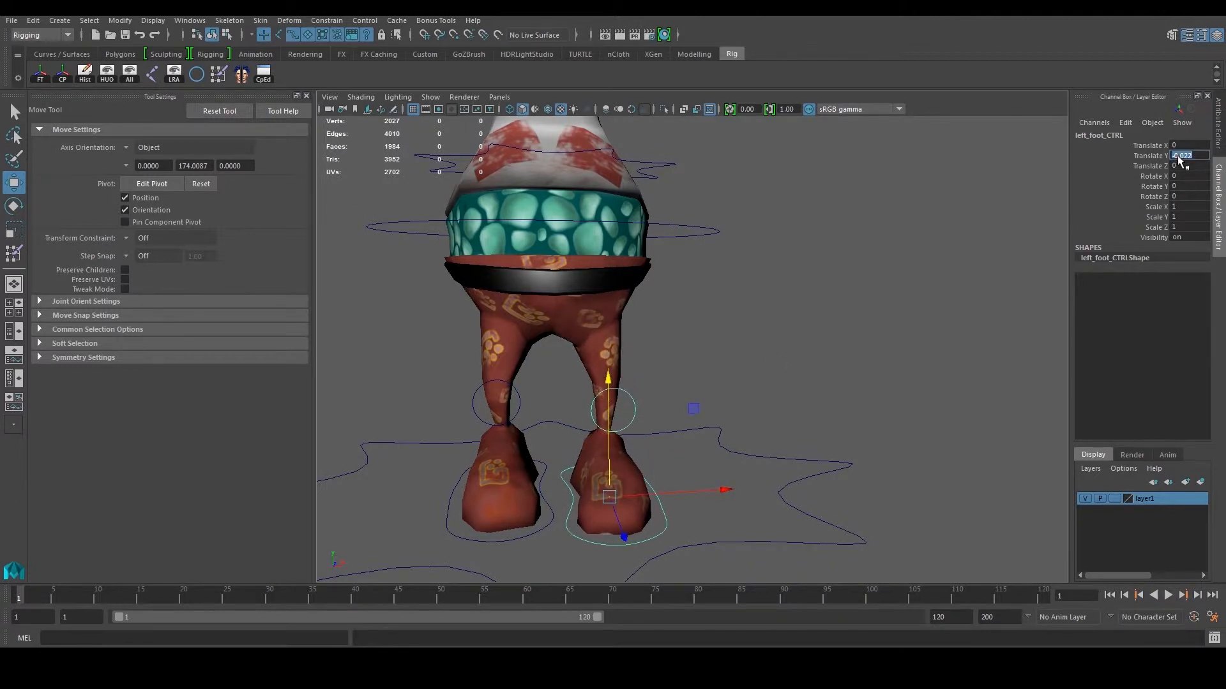
pyautogui.press('Return')
# Shift left_foot_CTRL along Z to test the leg from the side, and reset its Translate Z to 0.
pyautogui.keyDown('alt'); pyautogui.moveTo(780, 373); pyautogui.dragTo(694, 381); pyautogui.keyUp('alt')
pyautogui.moveTo(534, 502); pyautogui.dragTo(543, 500)
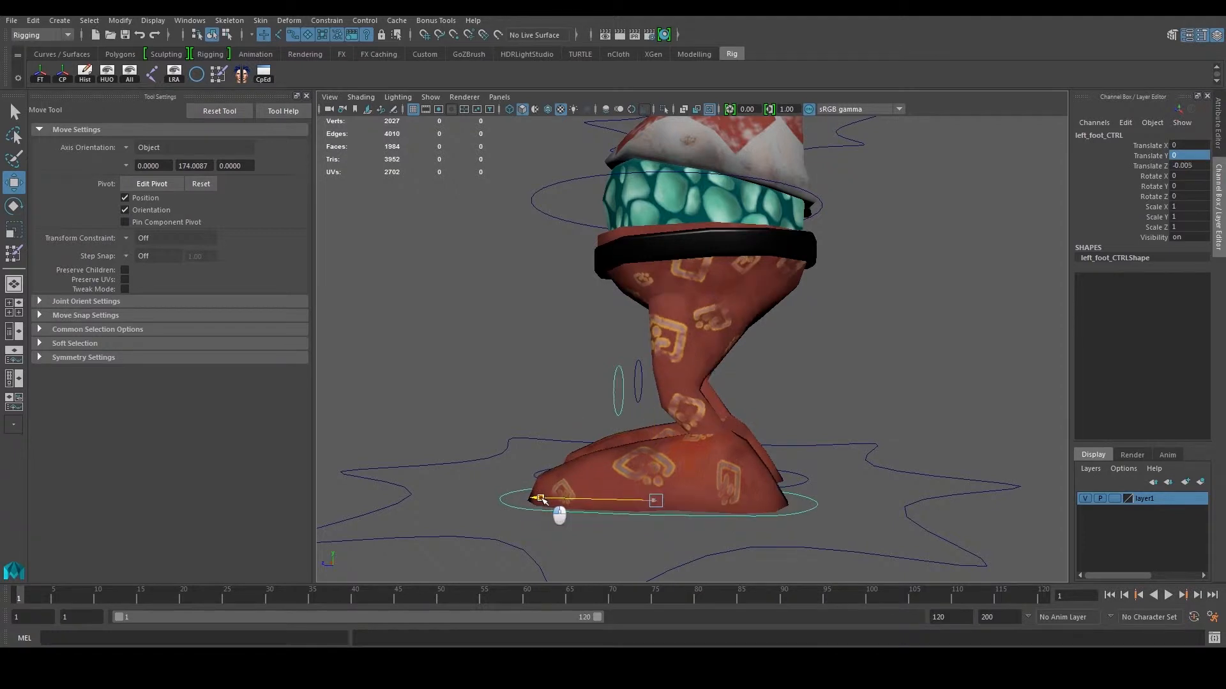
pyautogui.doubleClick(1190, 166)
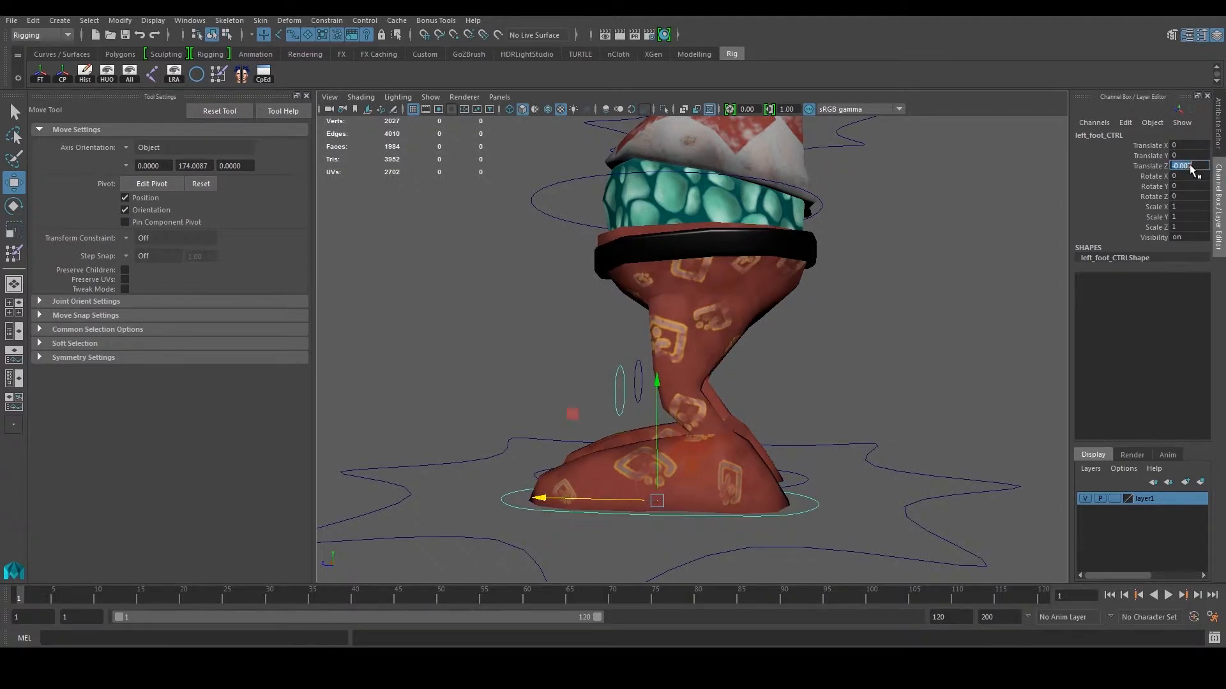
pyautogui.write('0')
pyautogui.press('Return')
pyautogui.click(844, 346)
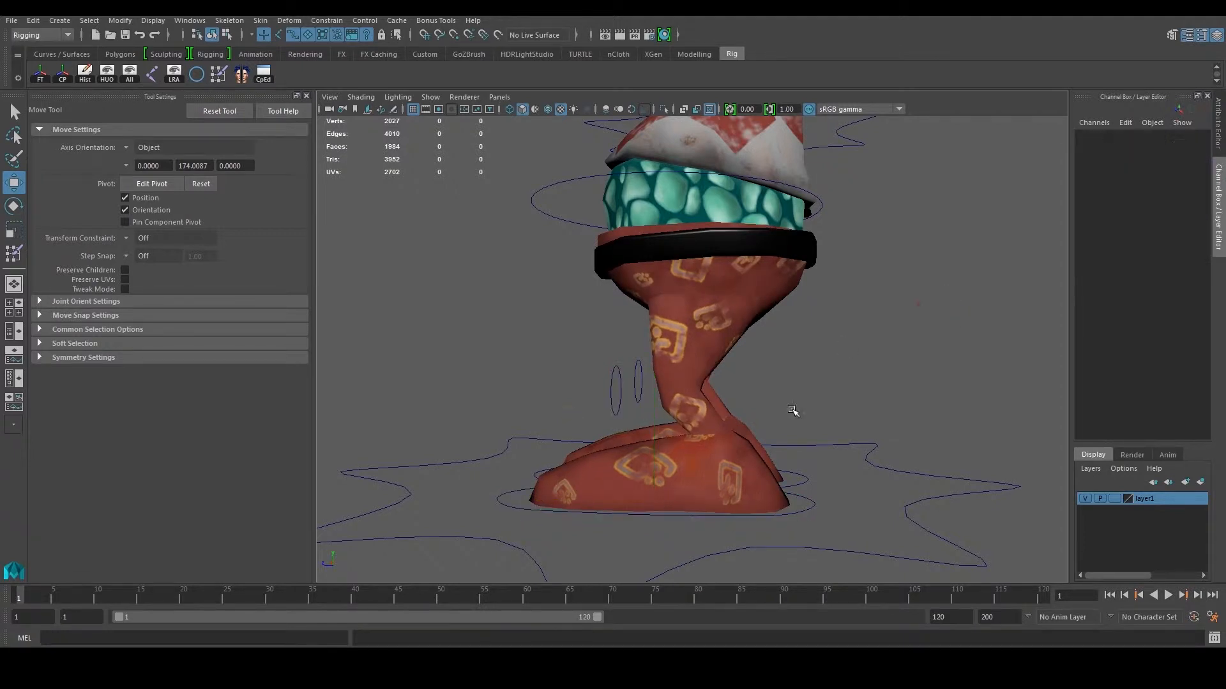
# Put the legs mesh in edge-selection mode and examine its edge flow around the feet, knees and upper thighs.
pyautogui.keyDown('alt'); pyautogui.moveTo(750, 407); pyautogui.dragTo(798, 431); pyautogui.keyUp('alt')
pyautogui.click(693, 436)
pyautogui.keyDown('alt'); pyautogui.moveTo(631, 450); pyautogui.dragTo(736, 461); pyautogui.keyUp('alt')
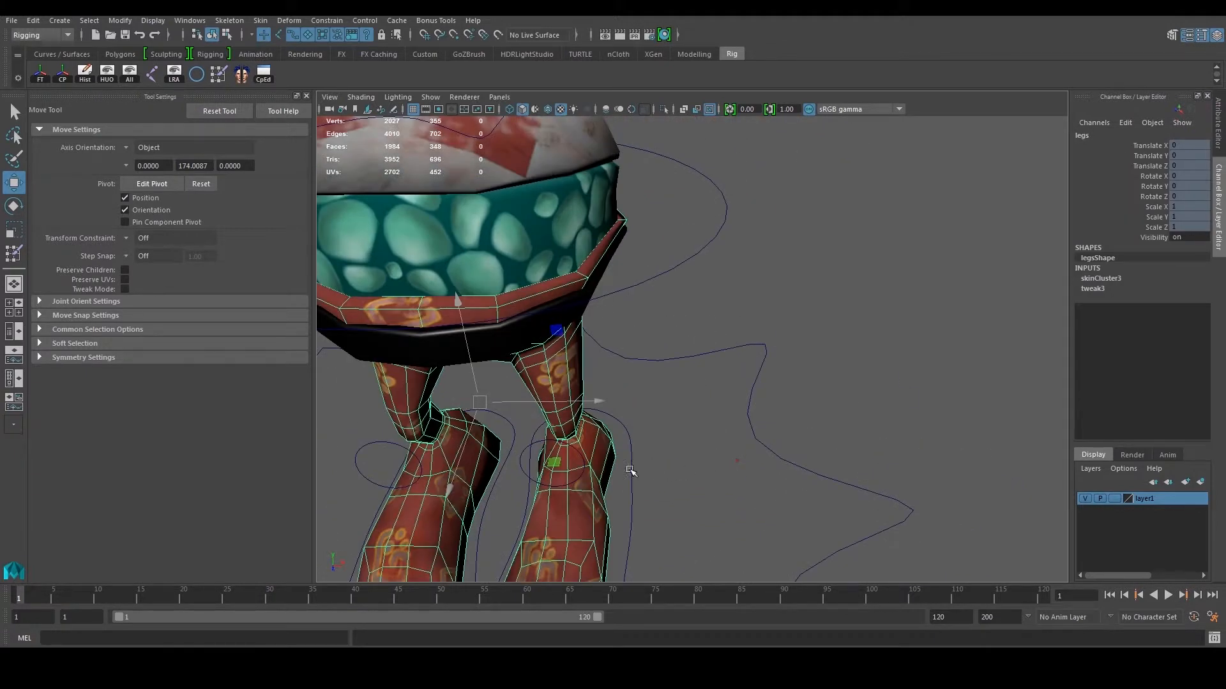
pyautogui.click(645, 484)
pyautogui.click(646, 485)
pyautogui.keyDown('alt'); pyautogui.moveTo(648, 492); pyautogui.dragTo(656, 401); pyautogui.keyUp('alt')
pyautogui.click(656, 401)
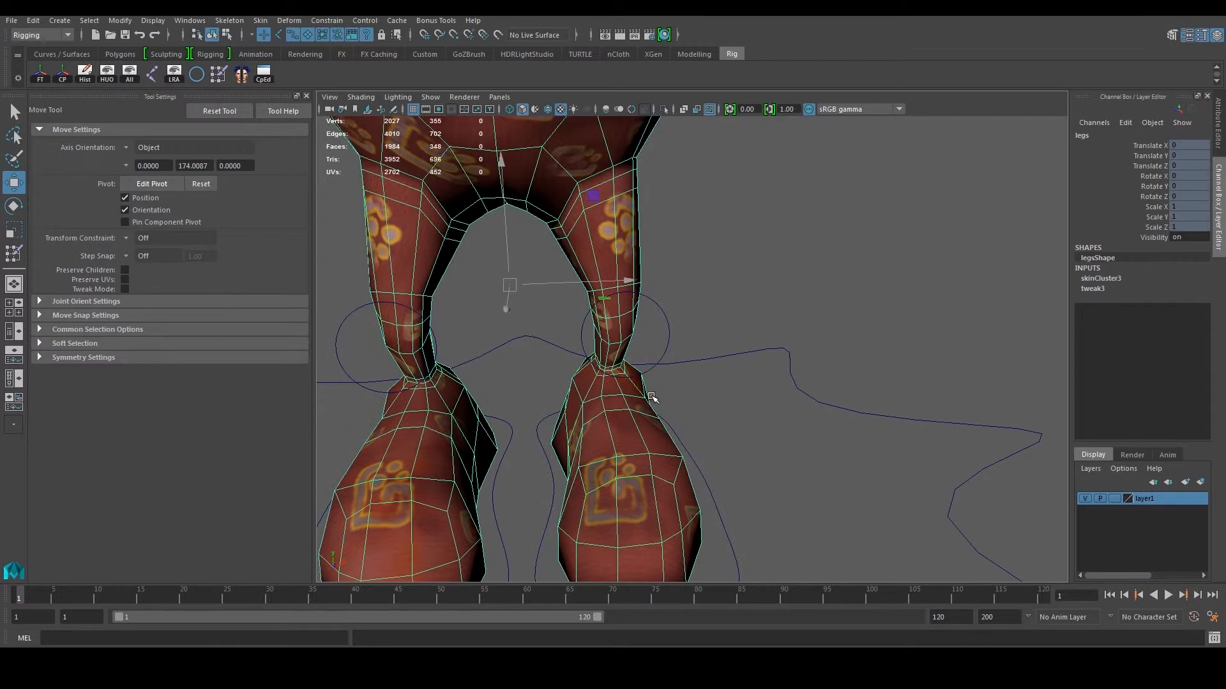
pyautogui.scroll(-3, 664, 393)
pyautogui.moveTo(641, 383); pyautogui.dragTo(589, 339, button='right')
pyautogui.keyDown('alt'); pyautogui.moveTo(611, 381); pyautogui.dragTo(504, 369); pyautogui.keyUp('alt')
pyautogui.keyDown('alt'); pyautogui.moveTo(735, 294); pyautogui.dragTo(729, 368, button='middle'); pyautogui.keyUp('alt')
pyautogui.click(916, 334)
pyautogui.scroll(2, 730, 342)
pyautogui.keyDown('alt'); pyautogui.moveTo(676, 343); pyautogui.dragTo(769, 341); pyautogui.keyUp('alt')
pyautogui.keyDown('alt'); pyautogui.moveTo(713, 338); pyautogui.dragTo(756, 387, button='middle'); pyautogui.keyUp('alt')
pyautogui.scroll(2, 710, 349)
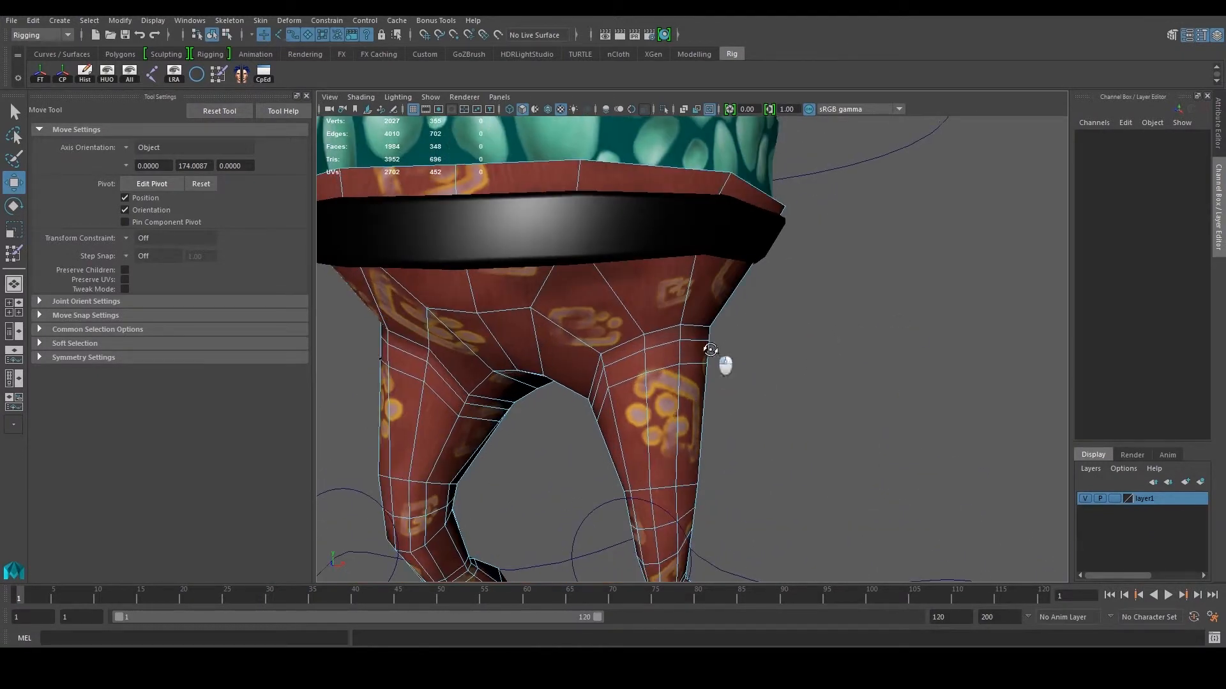
# Show the joints and IK handles in the viewport again and clear the trial edge loop on the left thigh.
pyautogui.click(430, 97)
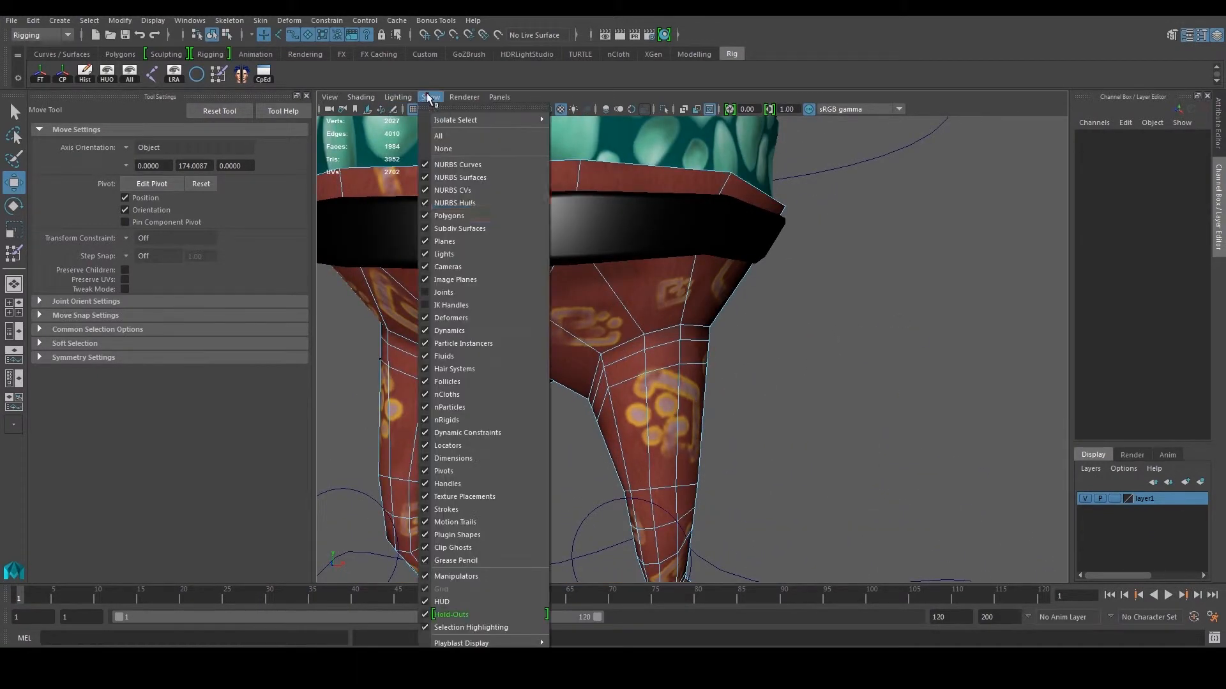
pyautogui.click(466, 292)
pyautogui.keyDown('alt'); pyautogui.moveTo(648, 345); pyautogui.dragTo(710, 306, button='middle'); pyautogui.keyUp('alt')
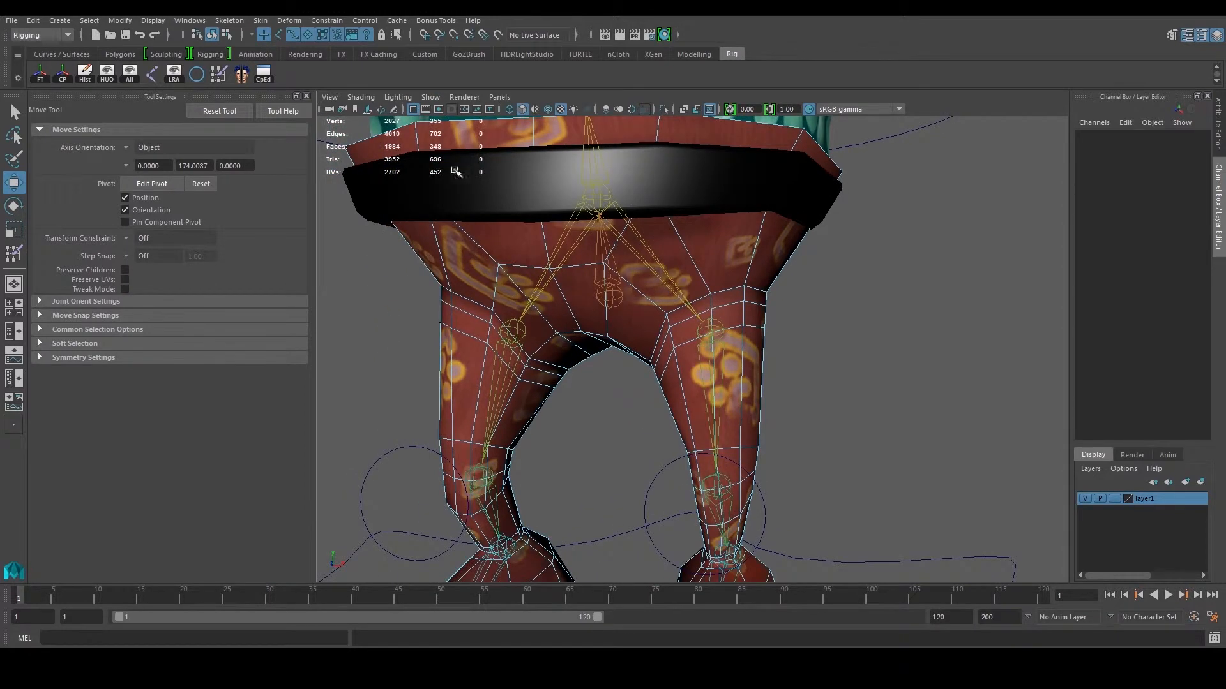
pyautogui.keyDown('alt'); pyautogui.moveTo(728, 336); pyautogui.dragTo(739, 300); pyautogui.keyUp('alt')
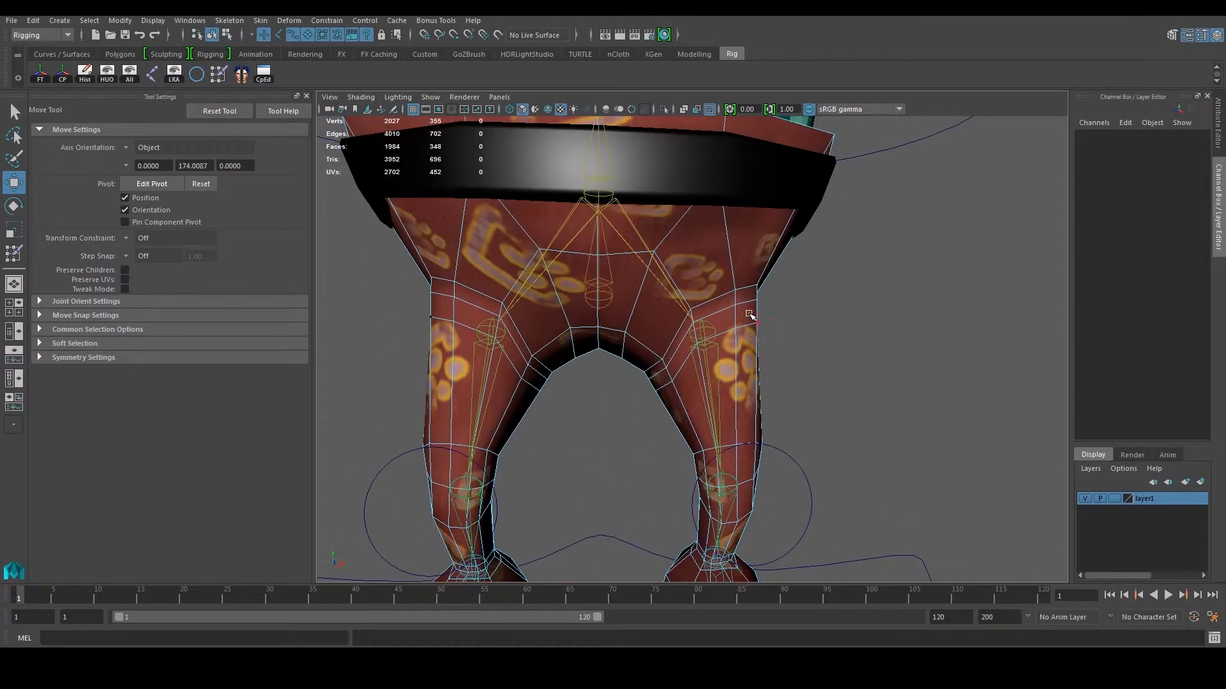
pyautogui.doubleClick(728, 292)
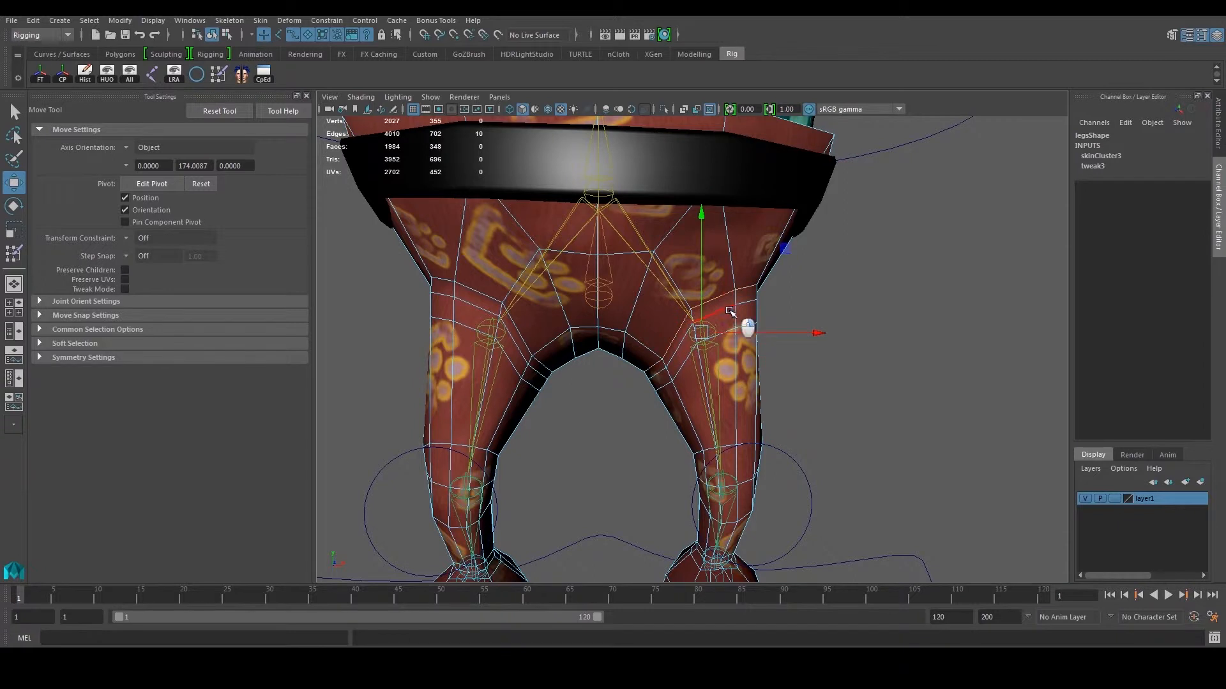
pyautogui.click(794, 293)
pyautogui.click(430, 97)
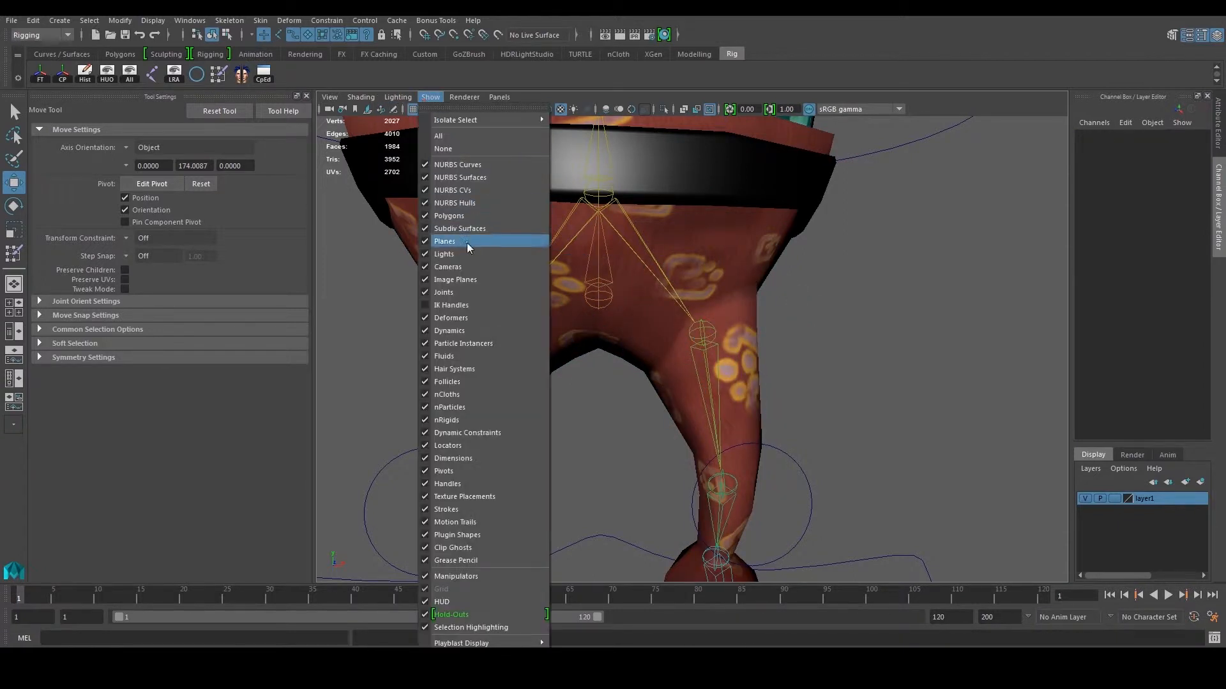
pyautogui.click(452, 305)
# Select the left_leg joint to check its position against the edges at the top of the thigh.
pyautogui.click(725, 336)
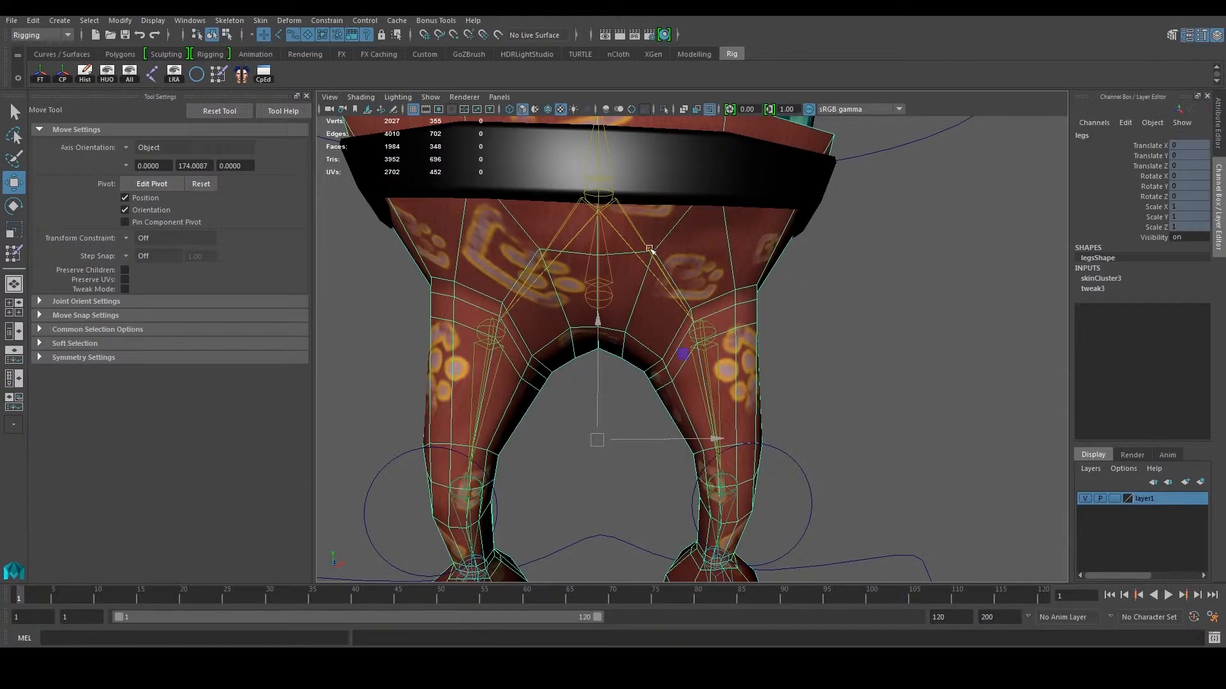
pyautogui.click(714, 333)
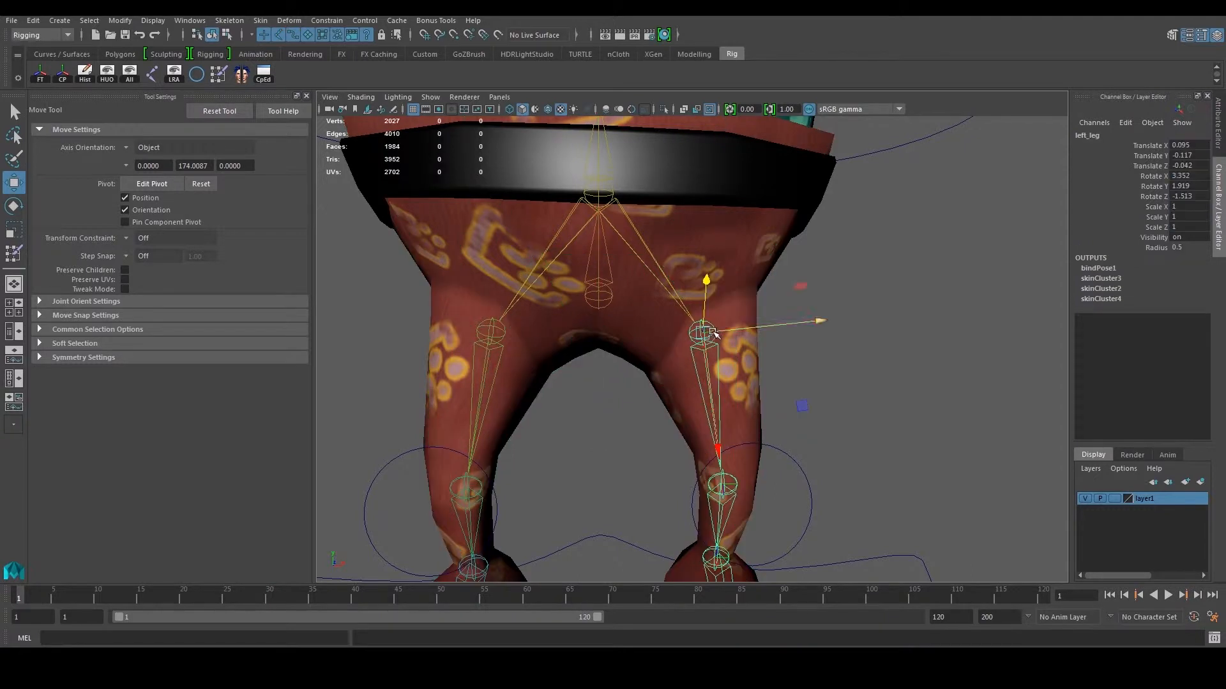
pyautogui.keyDown('alt'); pyautogui.moveTo(915, 396); pyautogui.dragTo(856, 366, button='middle'); pyautogui.keyUp('alt')
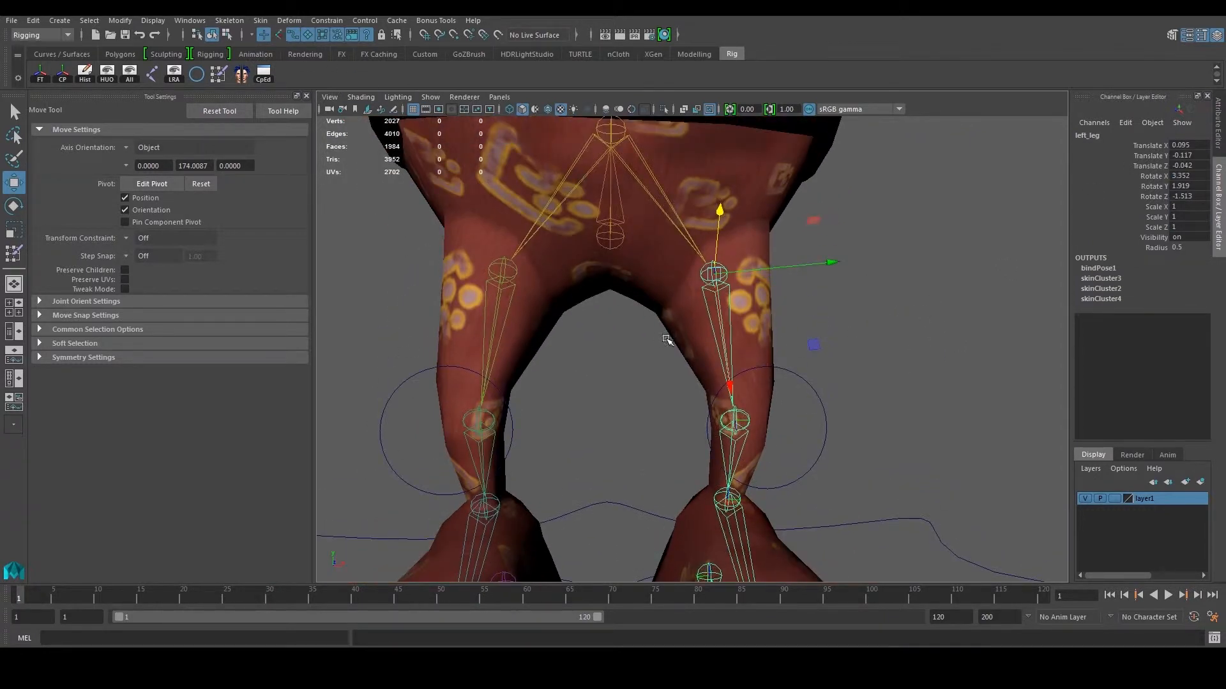
# Select three neighbouring edge loops around the top of the left thigh and convert the selection to vertices.
pyautogui.click(743, 332)
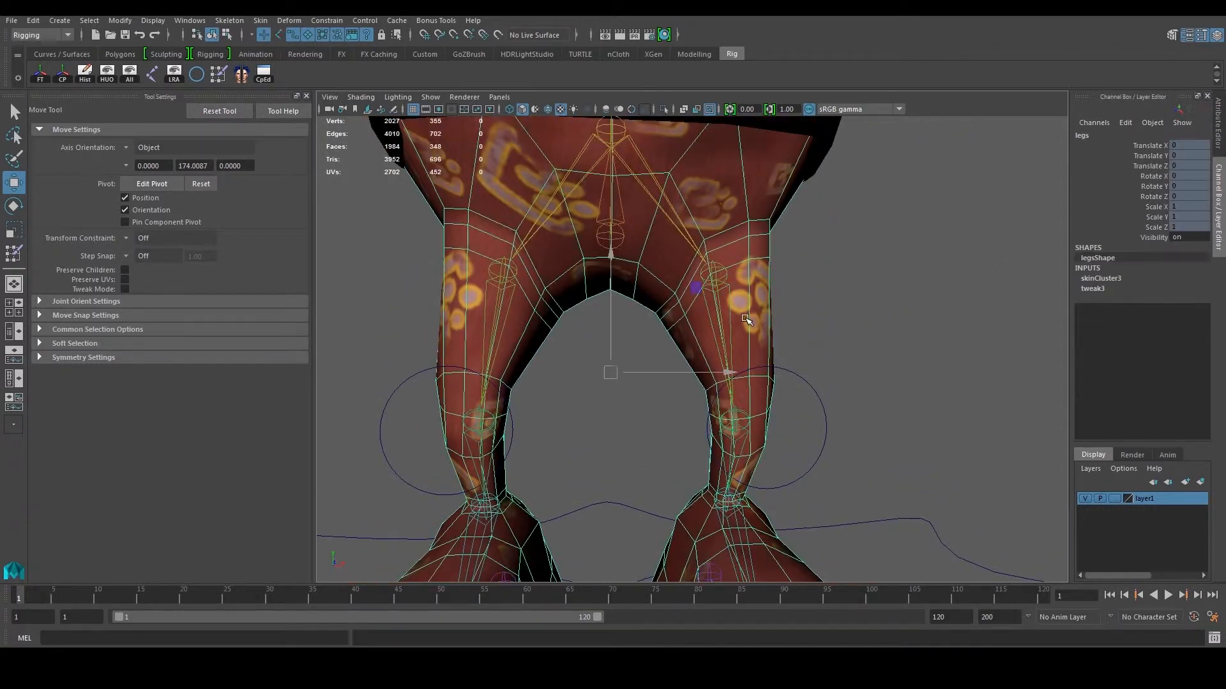
pyautogui.moveTo(746, 312); pyautogui.dragTo(738, 226, button='right')
pyautogui.keyDown('shift'); pyautogui.doubleClick(739, 241); pyautogui.keyUp('shift')
pyautogui.keyDown('shift'); pyautogui.doubleClick(743, 261); pyautogui.keyUp('shift')
pyautogui.moveTo(842, 281)
pyautogui.keyDown('alt'); pyautogui.mouseDown()
pyautogui.moveTo(643, 303)
pyautogui.moveTo(836, 299)
pyautogui.mouseUp(); pyautogui.keyUp('alt')
pyautogui.keyDown('ctrl'); pyautogui.moveTo(837, 298); pyautogui.dragTo(713, 296, button='right'); pyautogui.keyUp('ctrl')
pyautogui.keyDown('alt'); pyautogui.moveTo(757, 314); pyautogui.dragTo(771, 310); pyautogui.keyUp('alt')
# Set the left_ankle and left_knee weights of the selected upper-thigh vertices to 0 in the Component Editor.
pyautogui.click(267, 71)
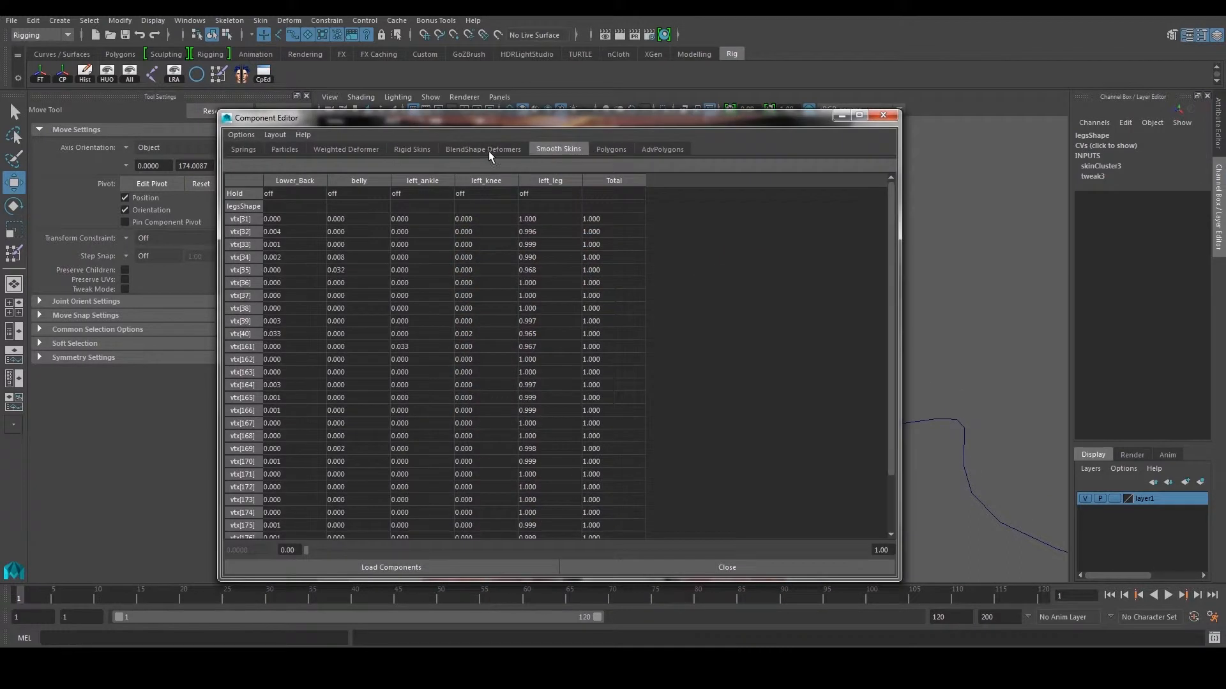
pyautogui.moveTo(529, 122); pyautogui.dragTo(304, 74)
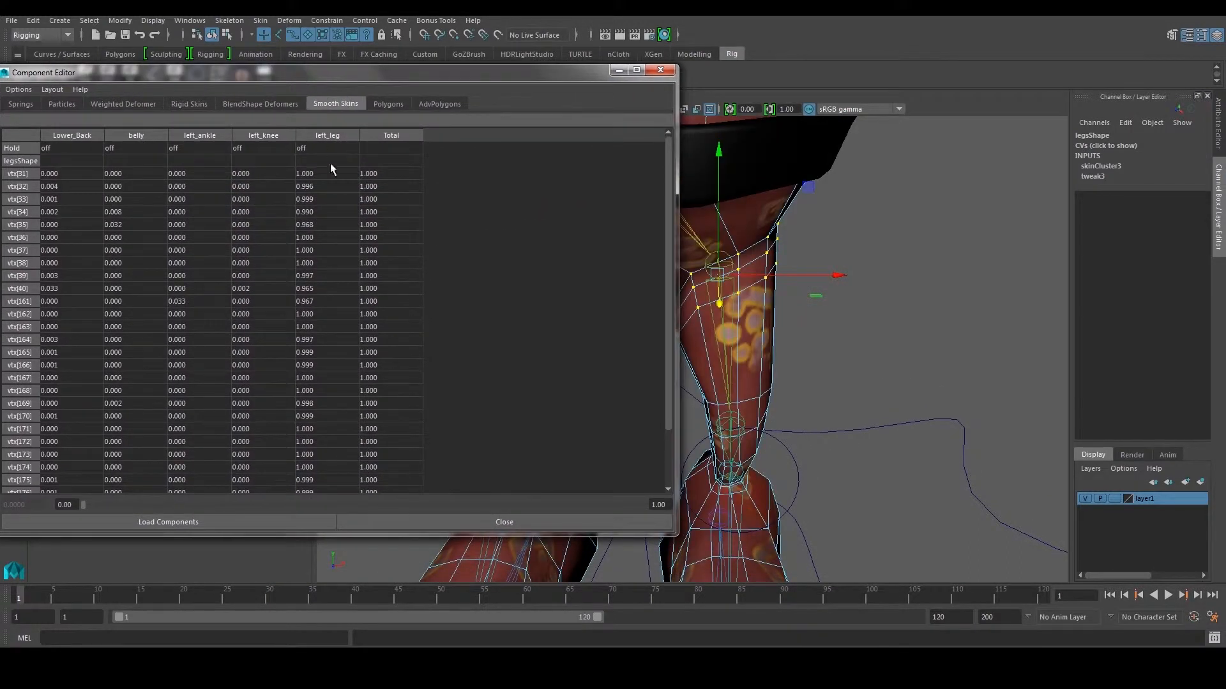
pyautogui.keyDown('alt'); pyautogui.moveTo(810, 239); pyautogui.dragTo(753, 226, button='right'); pyautogui.keyUp('alt')
pyautogui.keyDown('alt'); pyautogui.moveTo(753, 226); pyautogui.dragTo(863, 257, button='middle'); pyautogui.keyUp('alt')
pyautogui.keyDown('alt'); pyautogui.moveTo(919, 260); pyautogui.dragTo(830, 282); pyautogui.keyUp('alt')
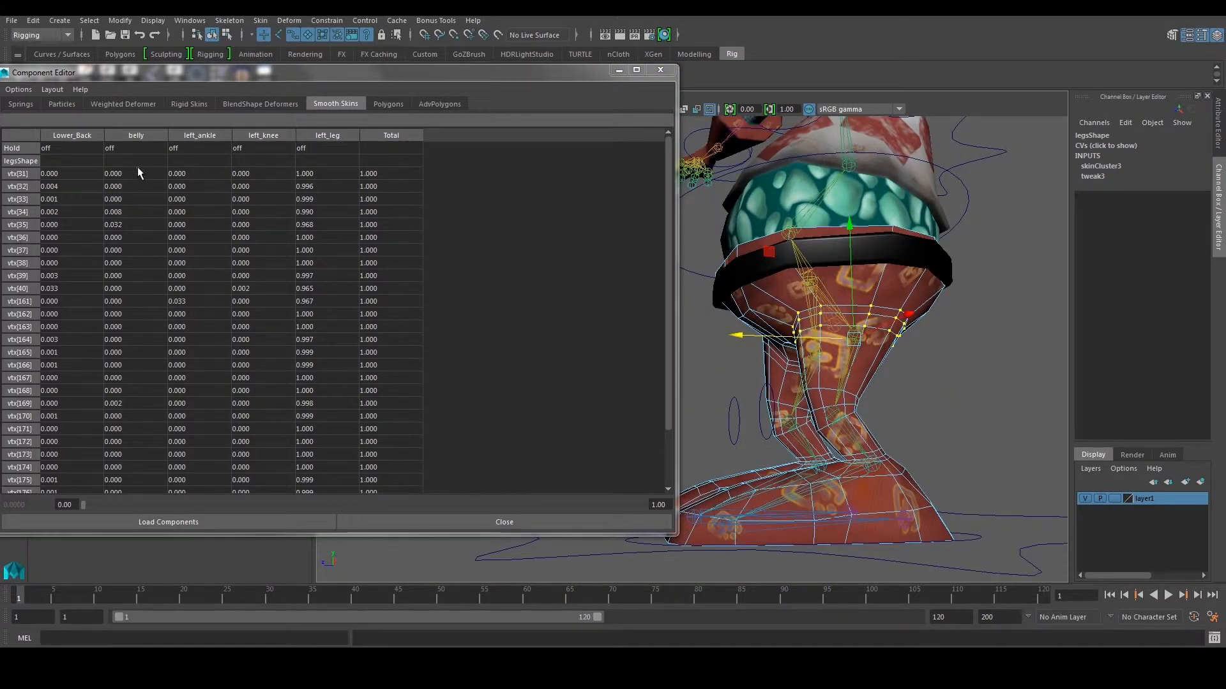
pyautogui.click(176, 174)
pyautogui.scroll(-3, 210, 262)
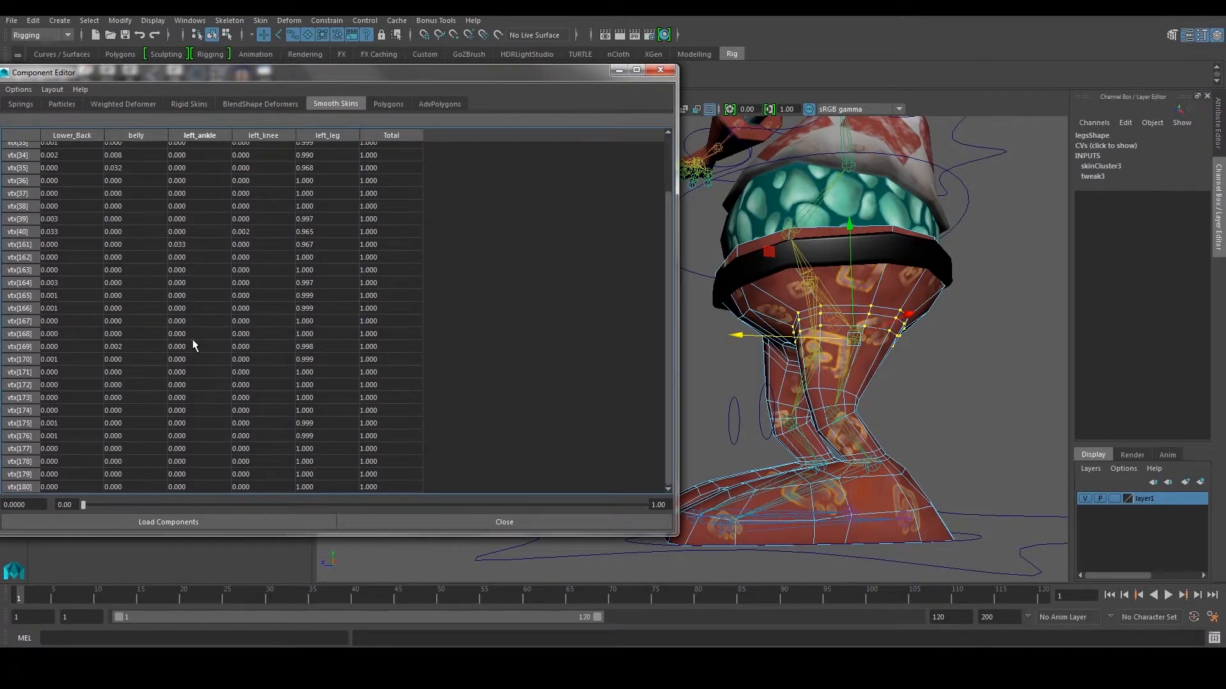
pyautogui.keyDown('shift'); pyautogui.click(246, 487); pyautogui.keyUp('shift')
pyautogui.press('Return')
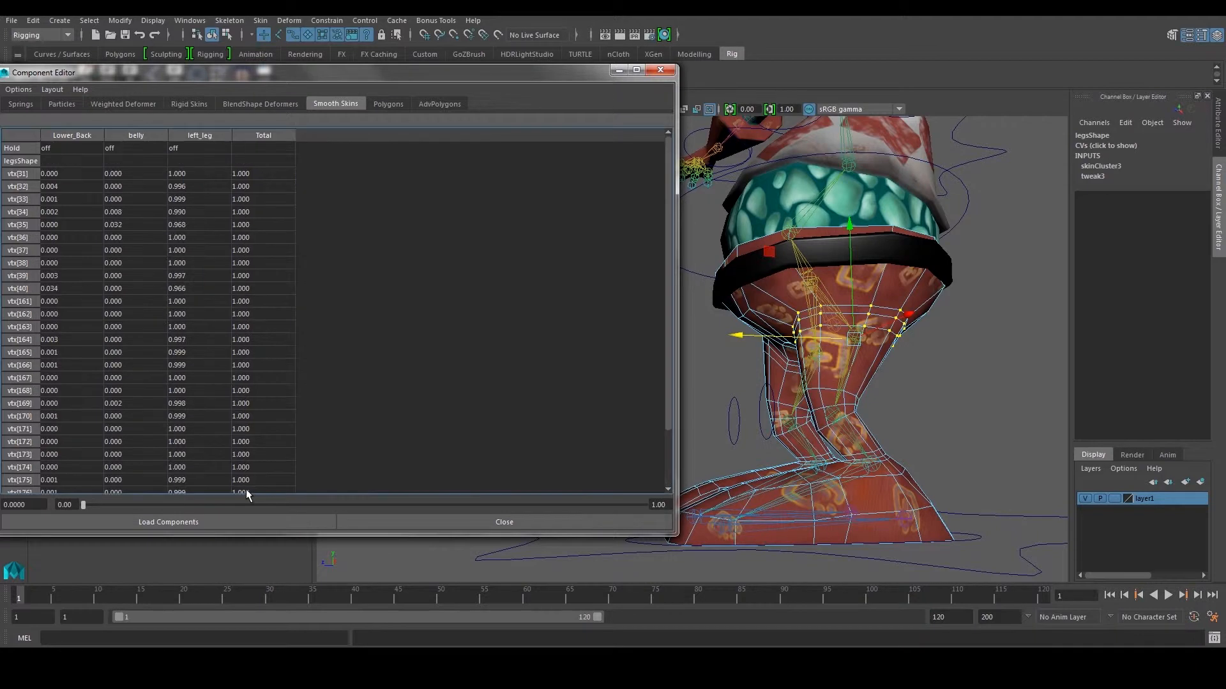
# Set the belly weight of the selected upper-thigh vertices to 0 and close the Component Editor.
pyautogui.scroll(-3, 151, 262)
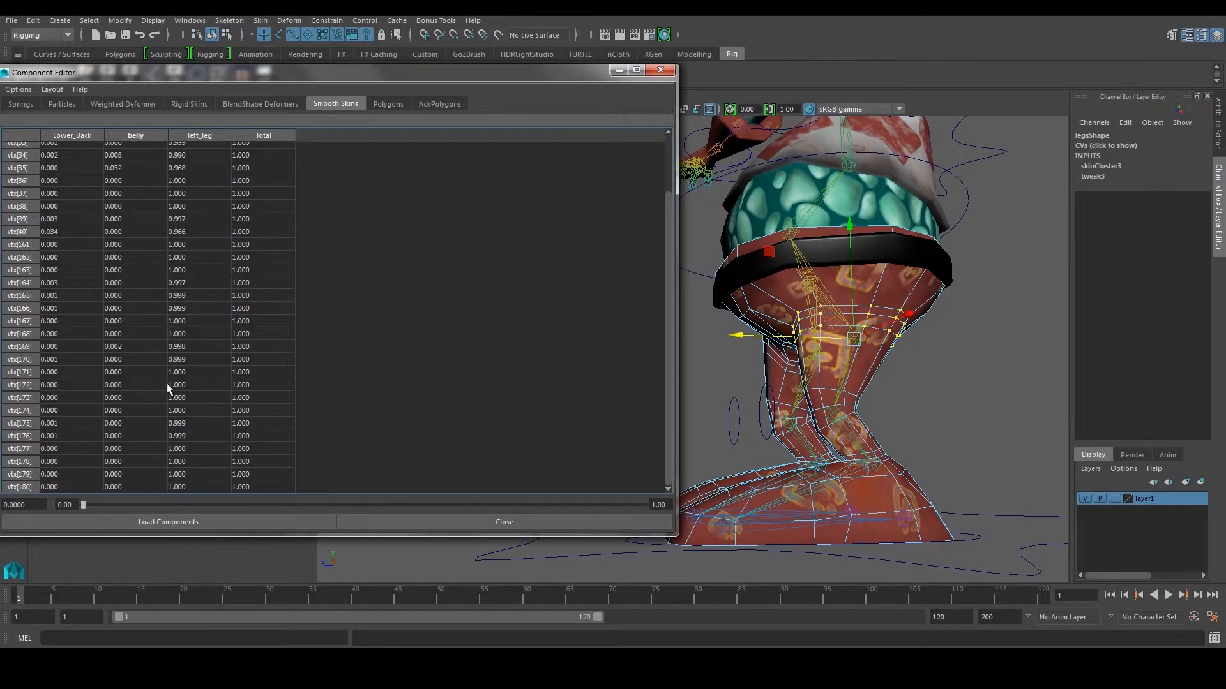
pyautogui.keyDown('shift'); pyautogui.click(142, 479); pyautogui.keyUp('shift')
pyautogui.keyDown('shift'); pyautogui.click(143, 488); pyautogui.keyUp('shift')
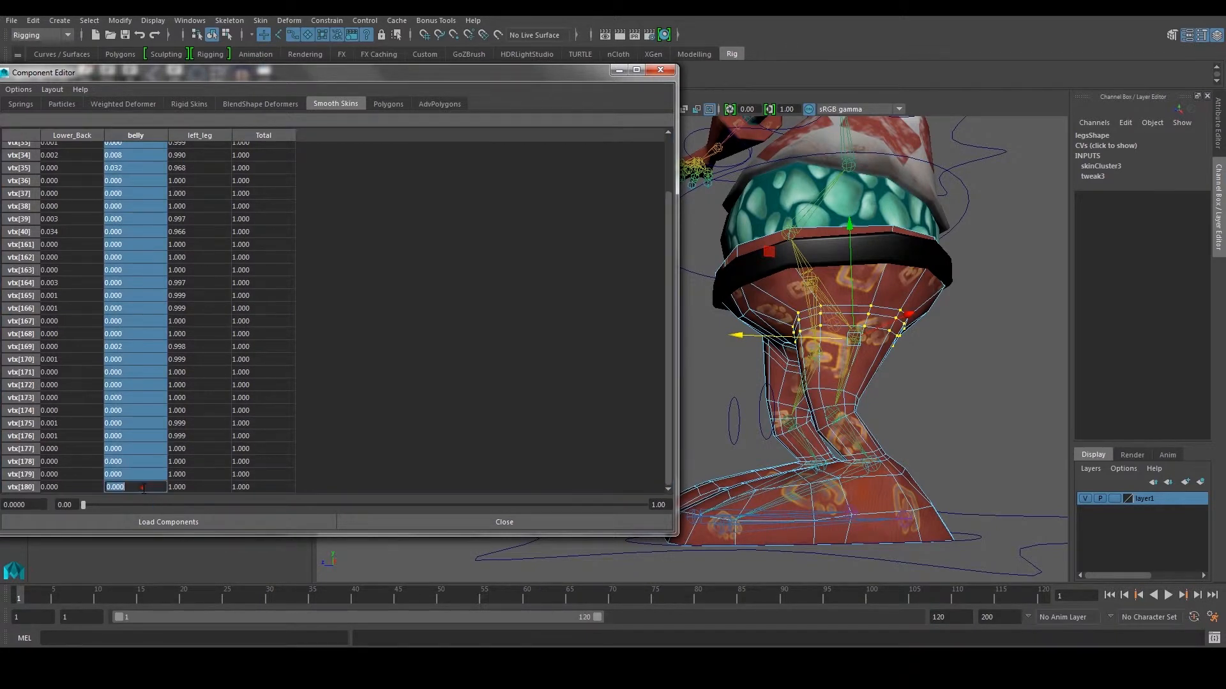
pyautogui.write('0')
pyautogui.press('Return')
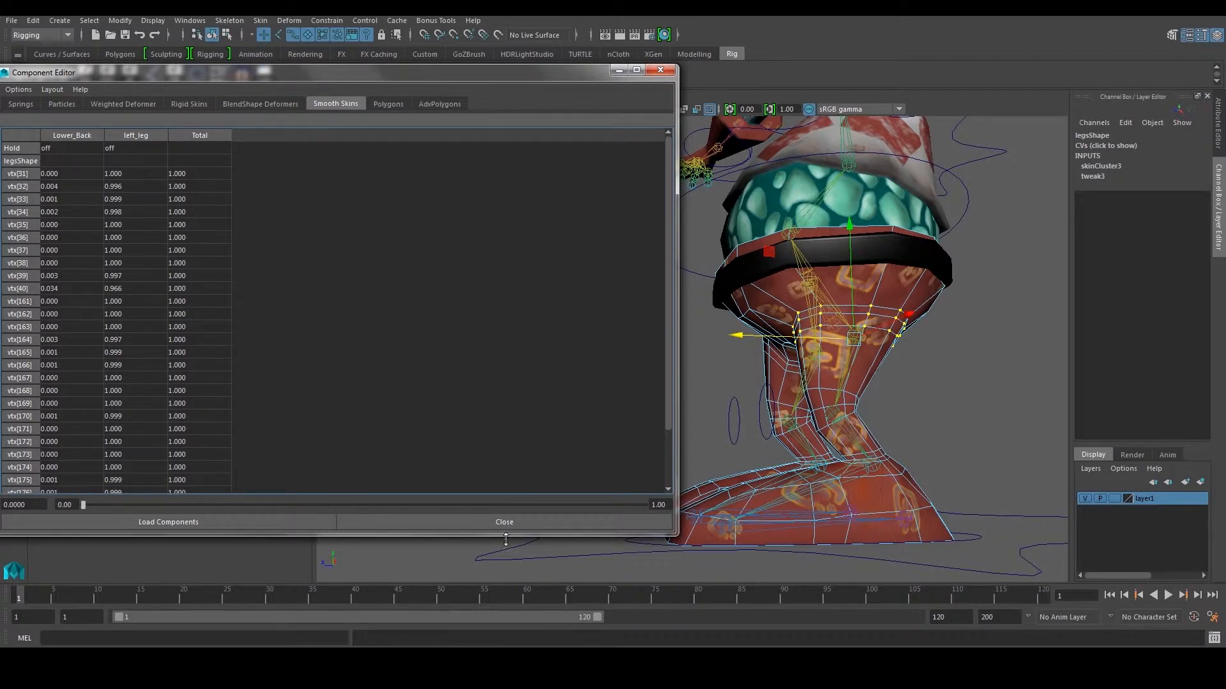
pyautogui.click(658, 72)
# Return to object selection, raise left_foot_CTRL to test the upper-thigh weights, and undo the move.
pyautogui.moveTo(874, 281); pyautogui.dragTo(980, 303, button='right')
pyautogui.click(959, 544)
pyautogui.keyDown('alt'); pyautogui.moveTo(889, 497); pyautogui.dragTo(835, 344); pyautogui.keyUp('alt')
pyautogui.hotkey('ctrl', 'z')
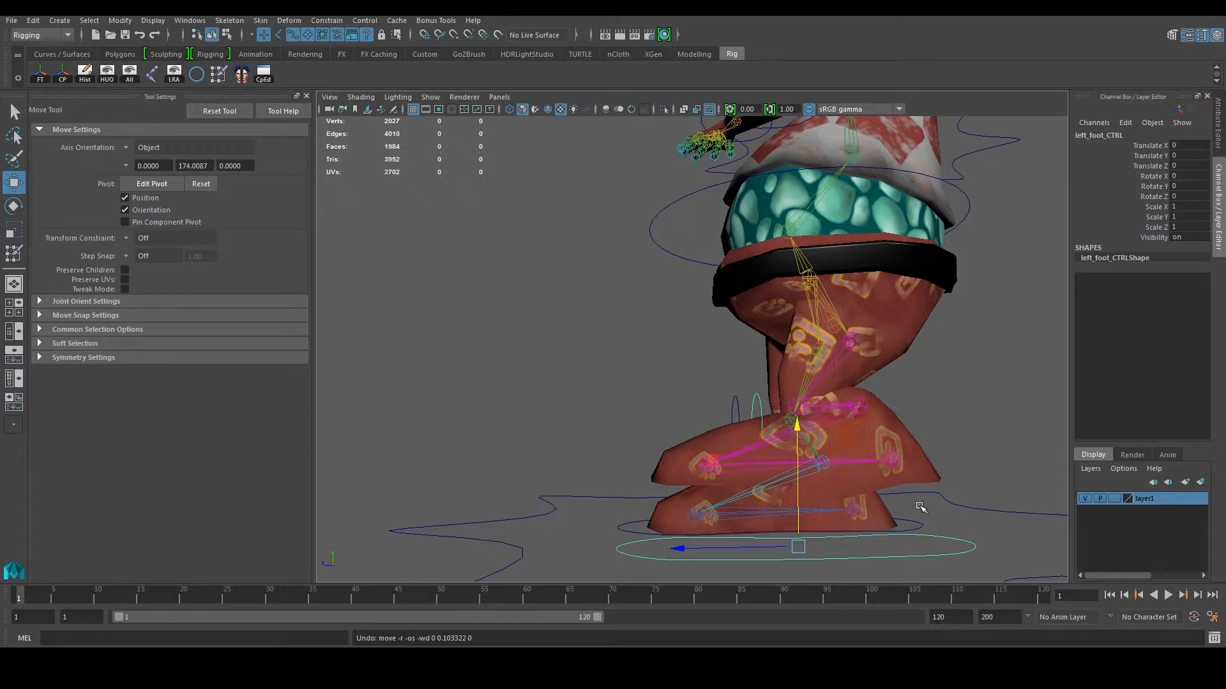
# Move left_foot_CTRL vertically twice to test the leg weights, resetting its Translate Y to 0 each time.
pyautogui.moveTo(798, 426); pyautogui.dragTo(853, 442)
pyautogui.keyDown('alt'); pyautogui.moveTo(852, 442); pyautogui.dragTo(951, 444); pyautogui.keyUp('alt')
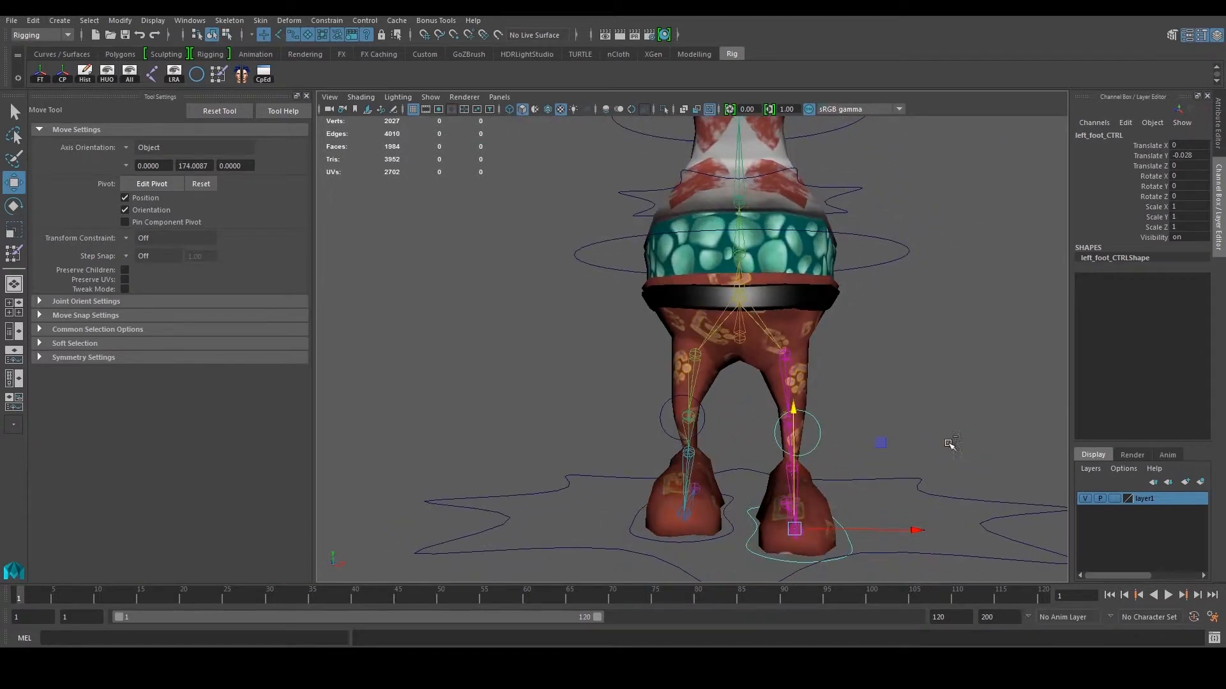
pyautogui.click(1193, 156)
pyautogui.write('0')
pyautogui.press('Return')
pyautogui.click(919, 339)
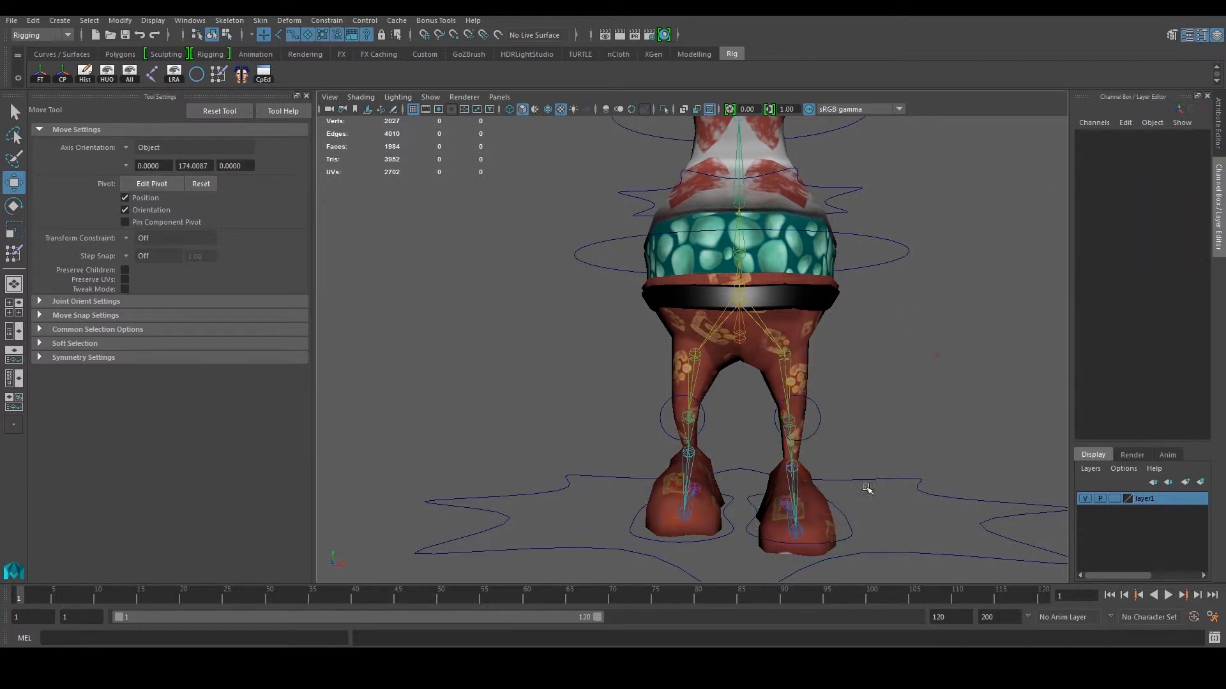
pyautogui.click(847, 524)
pyautogui.moveTo(798, 423); pyautogui.dragTo(812, 411)
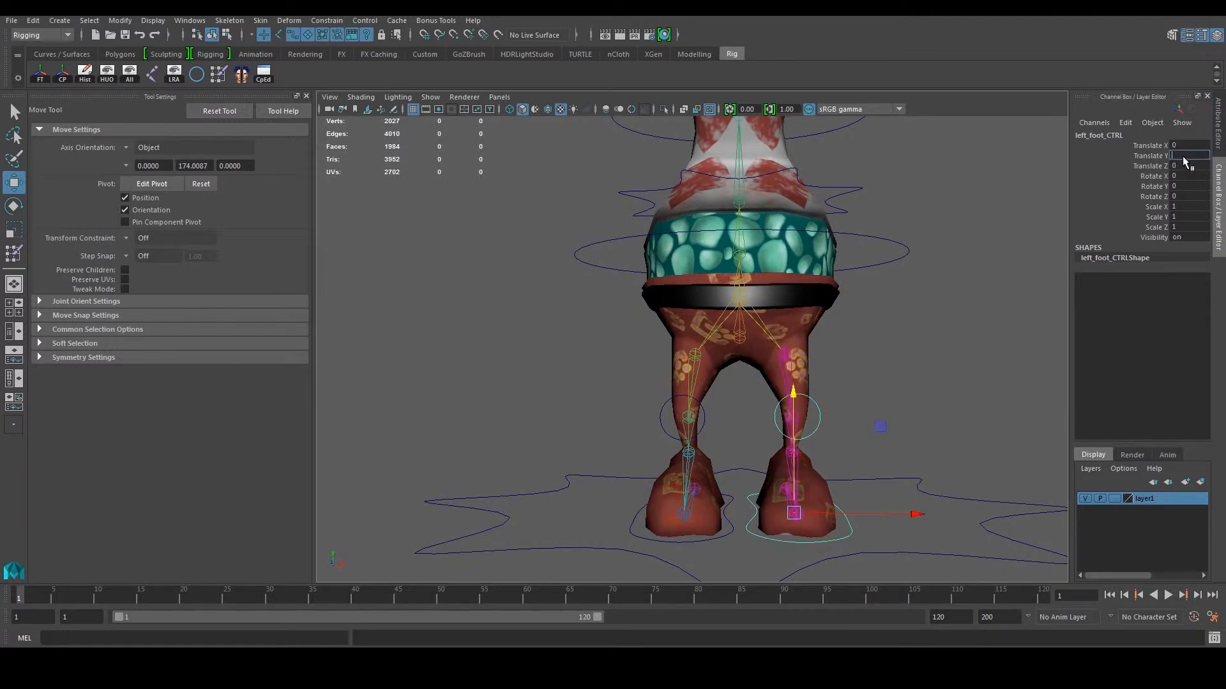
pyautogui.press('Return')
pyautogui.click(931, 340)
# Select three neighbouring edge loops around the left knee of the legs mesh and convert the selection to vertices.
pyautogui.scroll(2, 932, 342)
pyautogui.keyDown('alt'); pyautogui.moveTo(933, 342); pyautogui.dragTo(692, 293); pyautogui.keyUp('alt')
pyautogui.click(819, 285)
pyautogui.scroll(4, 736, 266)
pyautogui.scroll(-5, 751, 286)
pyautogui.scroll(3, 690, 295)
pyautogui.click(687, 297)
pyautogui.click(632, 290)
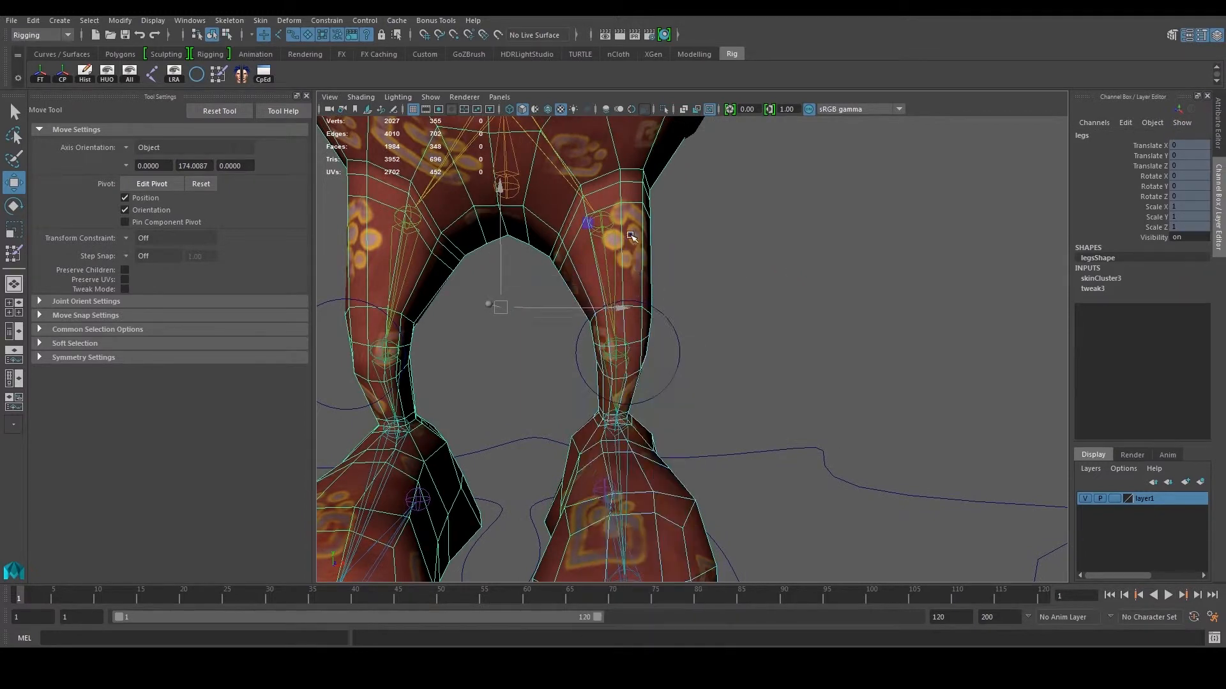
pyautogui.click(657, 312)
pyautogui.doubleClick(637, 310)
pyautogui.keyDown('shift'); pyautogui.doubleClick(637, 343); pyautogui.keyUp('shift')
pyautogui.keyDown('shift'); pyautogui.doubleClick(639, 371); pyautogui.keyUp('shift')
pyautogui.keyDown('alt'); pyautogui.moveTo(657, 388); pyautogui.dragTo(759, 335); pyautogui.keyUp('alt')
pyautogui.keyDown('ctrl'); pyautogui.moveTo(902, 329); pyautogui.dragTo(808, 322, button='right'); pyautogui.keyUp('ctrl')
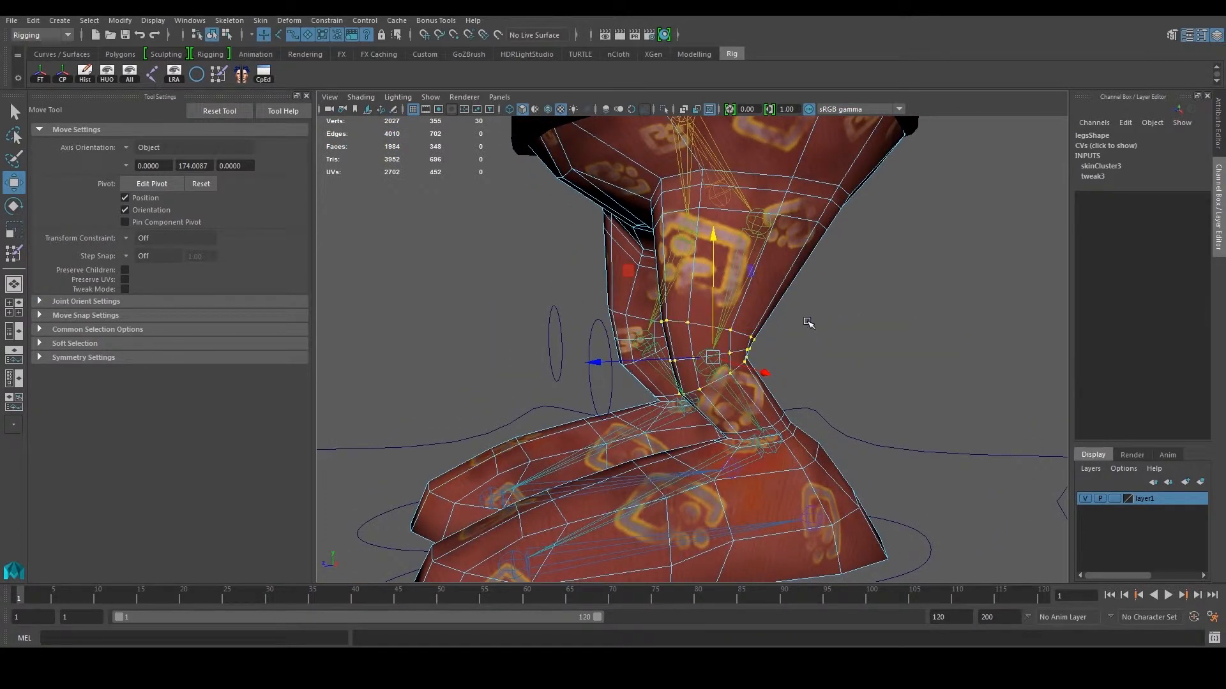
# Set the left_knee weight of all selected knee vertices to 1 in the Component Editor and close it.
pyautogui.scroll(-4, 808, 322)
pyautogui.click(262, 73)
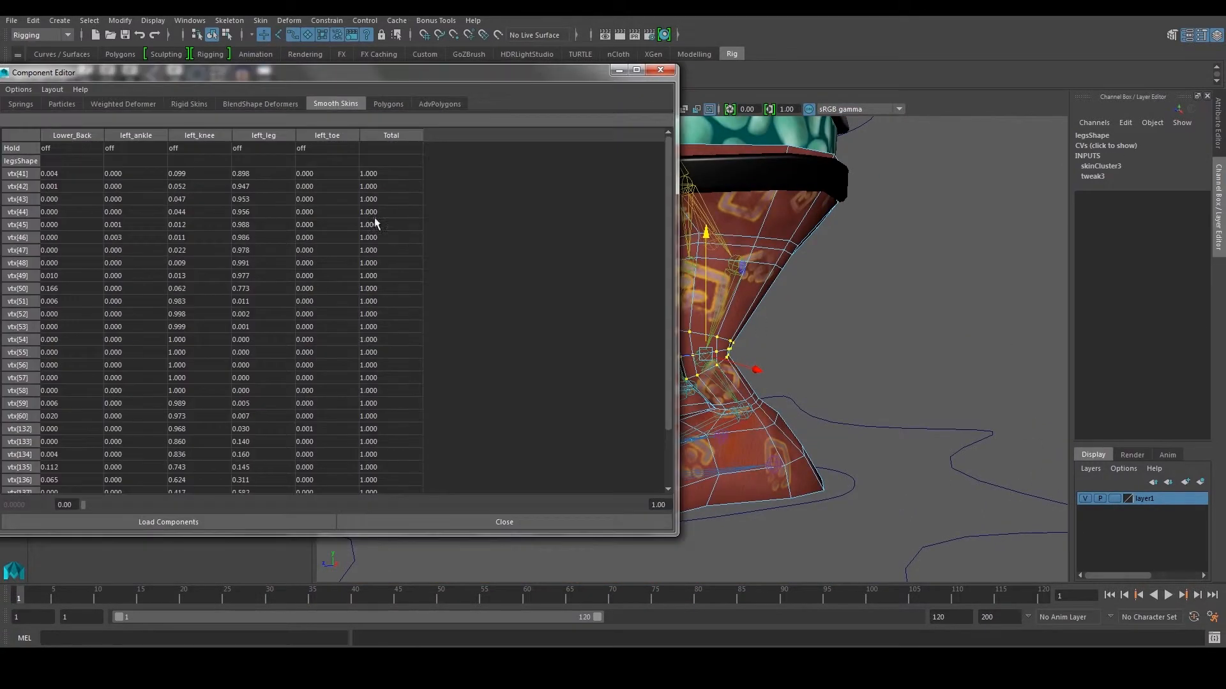
pyautogui.click(200, 173)
pyautogui.scroll(-3, 212, 253)
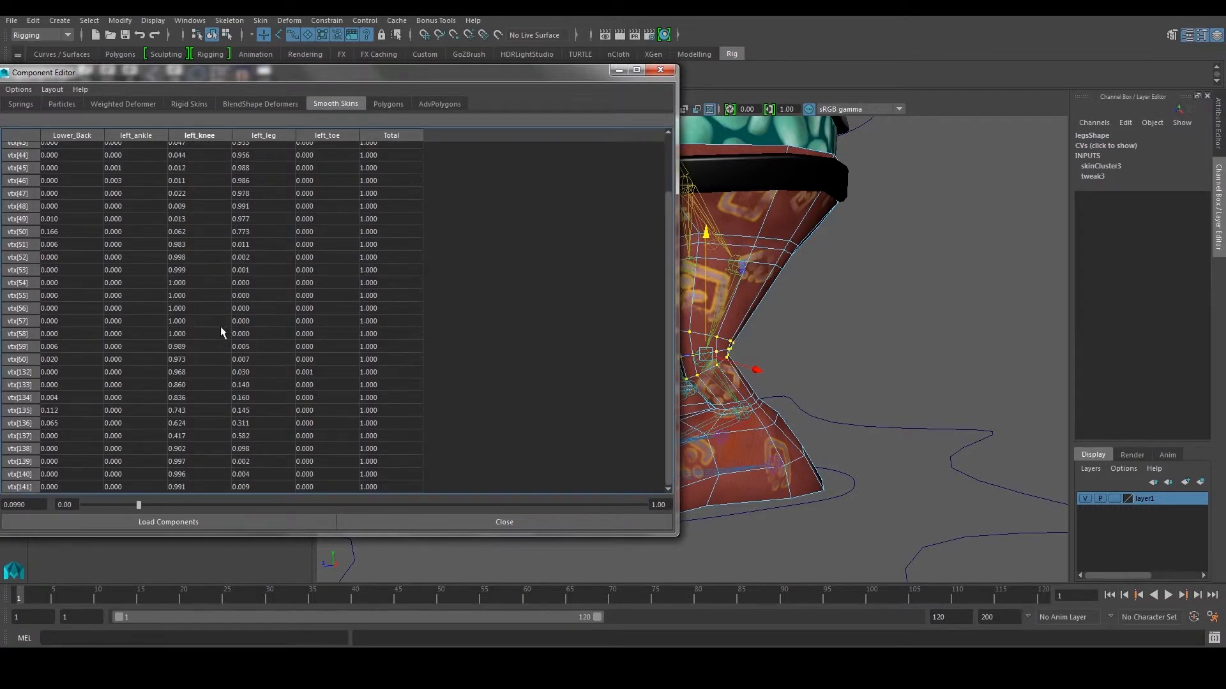
pyautogui.keyDown('shift'); pyautogui.click(197, 486); pyautogui.keyUp('shift')
pyautogui.write('1')
pyautogui.press('Return')
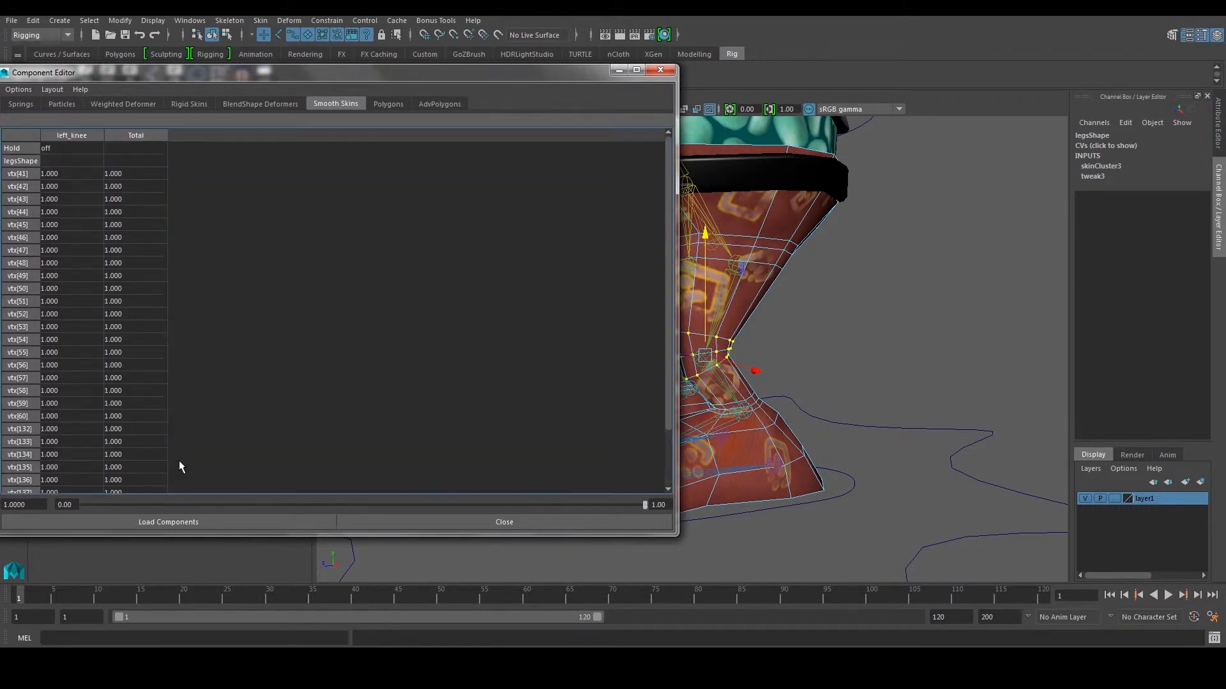
pyautogui.click(443, 520)
# Select the neighbouring edge loops around the left ankle and convert the selection to vertices.
pyautogui.scroll(2, 918, 444)
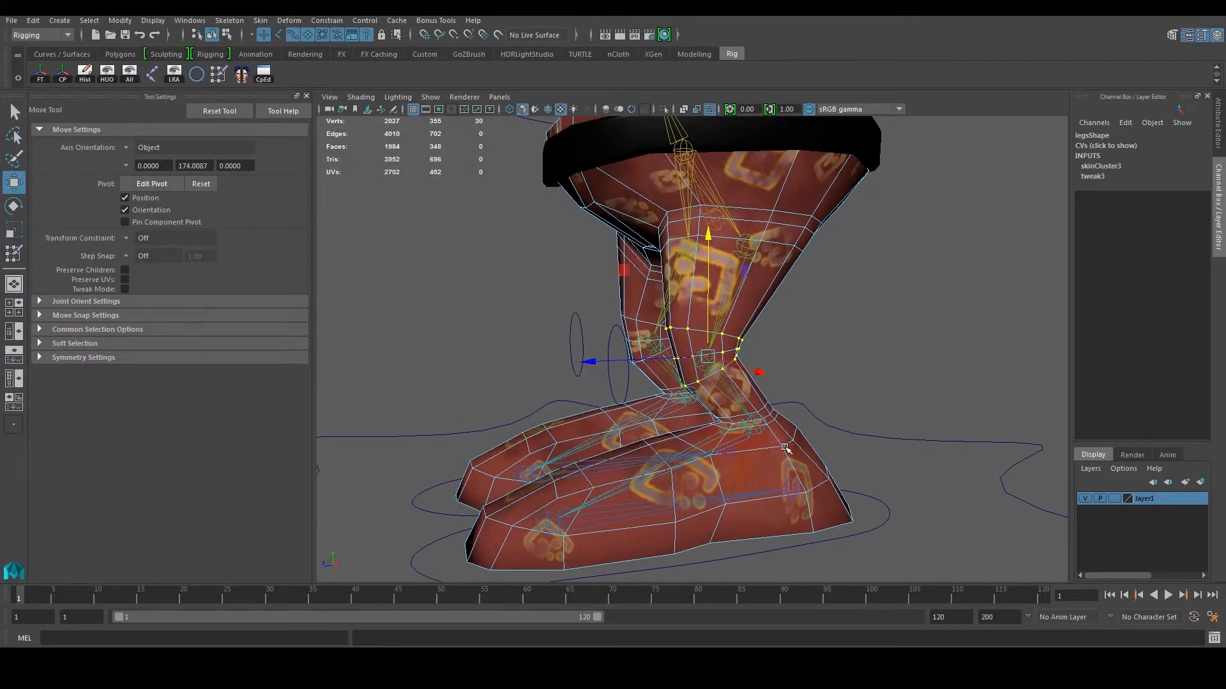
pyautogui.moveTo(771, 444); pyautogui.dragTo(767, 406, button='right')
pyautogui.doubleClick(763, 407)
pyautogui.keyDown('alt'); pyautogui.moveTo(841, 409); pyautogui.dragTo(754, 384); pyautogui.keyUp('alt')
pyautogui.scroll(5, 740, 386)
pyautogui.keyDown('shift'); pyautogui.click(732, 435); pyautogui.keyUp('shift')
pyautogui.keyDown('shift'); pyautogui.doubleClick(731, 436); pyautogui.keyUp('shift')
pyautogui.keyDown('shift'); pyautogui.doubleClick(725, 435); pyautogui.keyUp('shift')
pyautogui.scroll(-5, 734, 423)
pyautogui.keyDown('alt'); pyautogui.moveTo(734, 421); pyautogui.dragTo(790, 350); pyautogui.keyUp('alt')
pyautogui.keyDown('ctrl'); pyautogui.moveTo(792, 350); pyautogui.dragTo(696, 344, button='right'); pyautogui.keyUp('ctrl')
# Set the left_ankle weight of all selected ankle vertices to 1, close the Component Editor, and clear the selection.
pyautogui.click(263, 75)
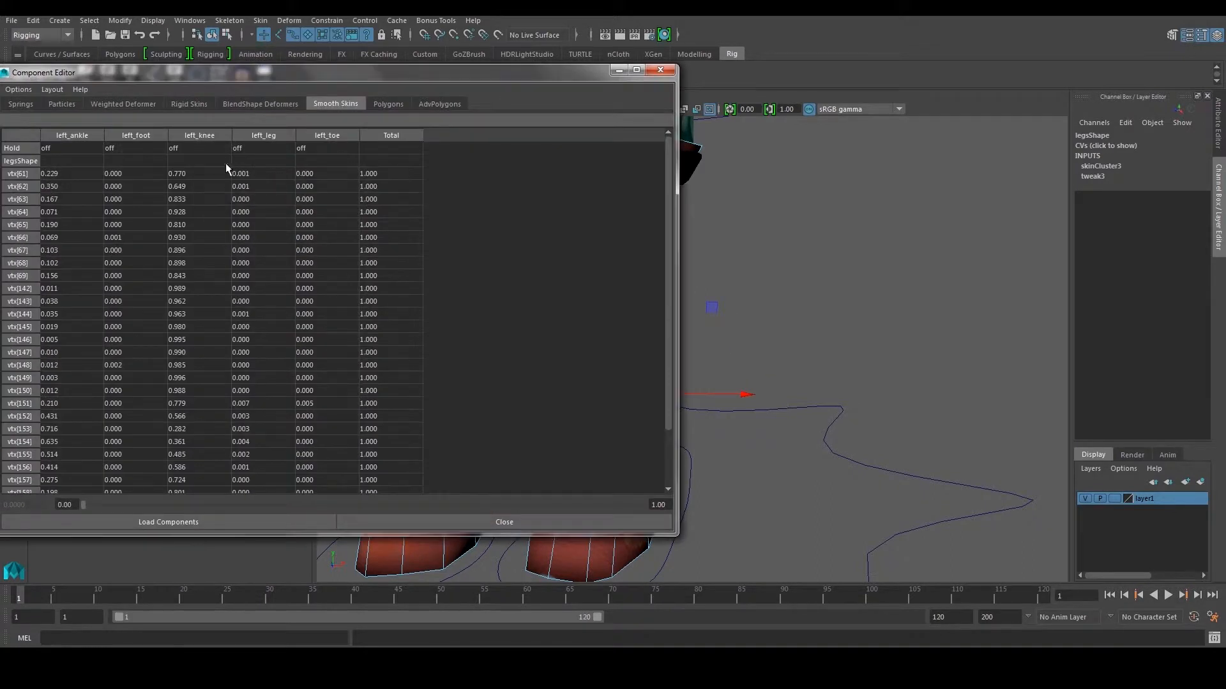
pyautogui.click(73, 171)
pyautogui.scroll(-3, 102, 290)
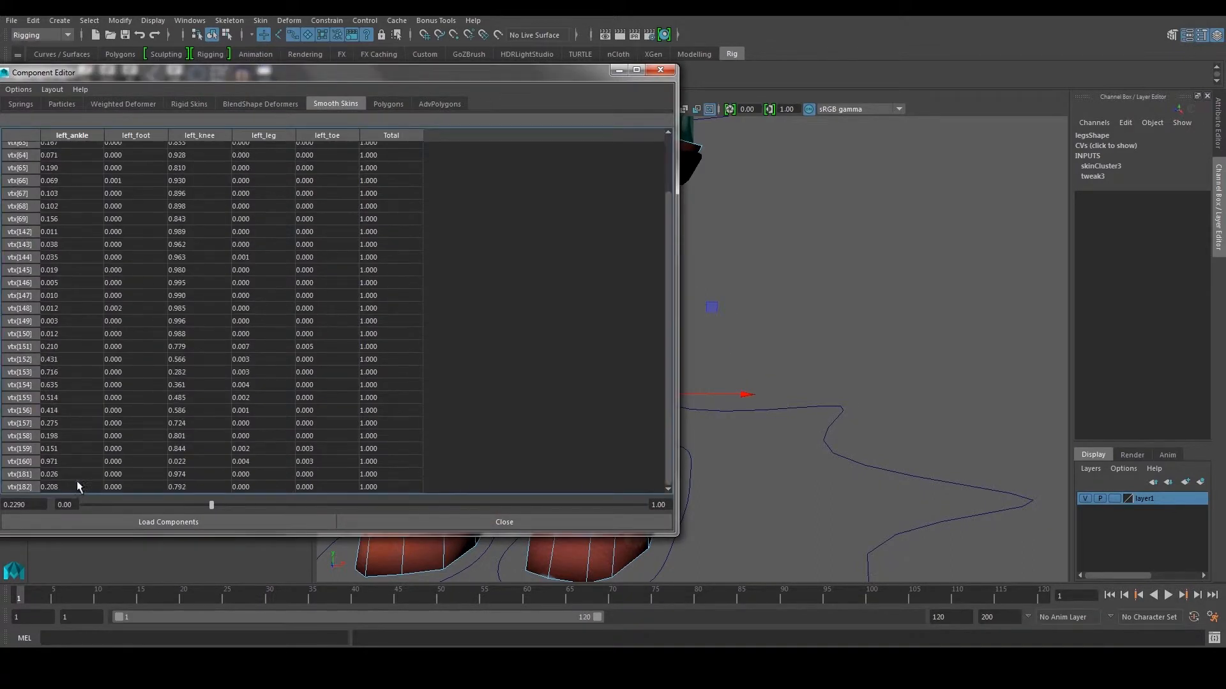
pyautogui.keyDown('shift'); pyautogui.click(74, 488); pyautogui.keyUp('shift')
pyautogui.write('1')
pyautogui.press('Return')
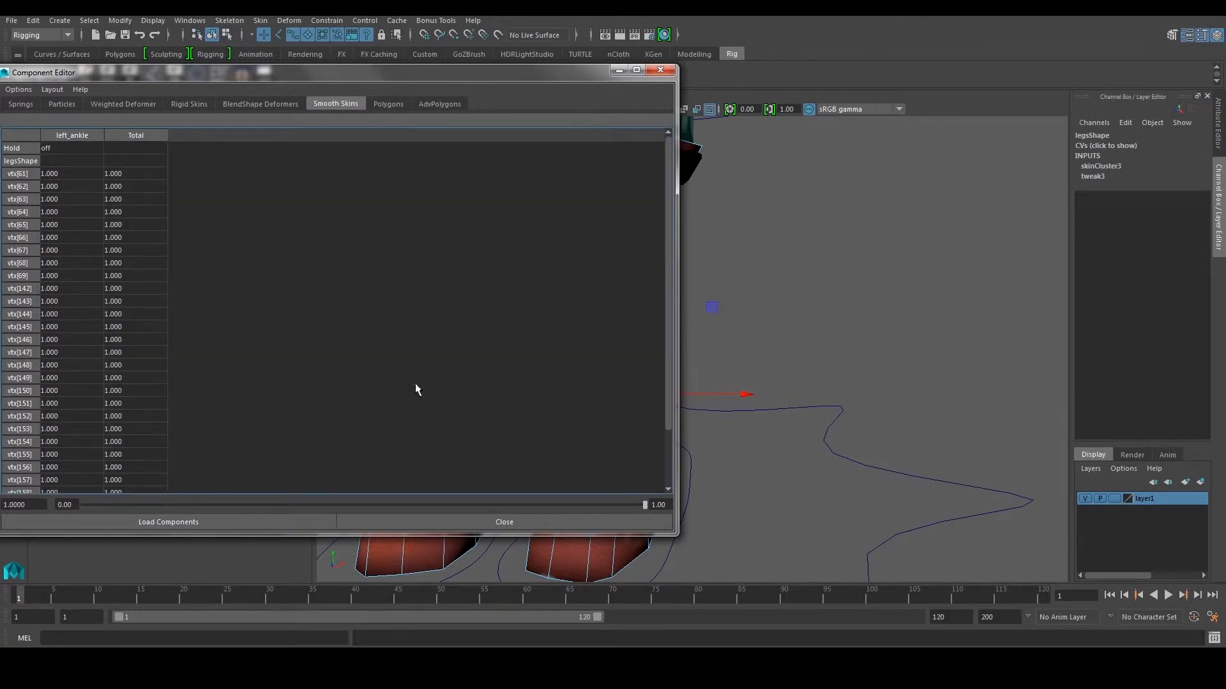
pyautogui.click(662, 70)
pyautogui.click(721, 220)
pyautogui.click(696, 254)
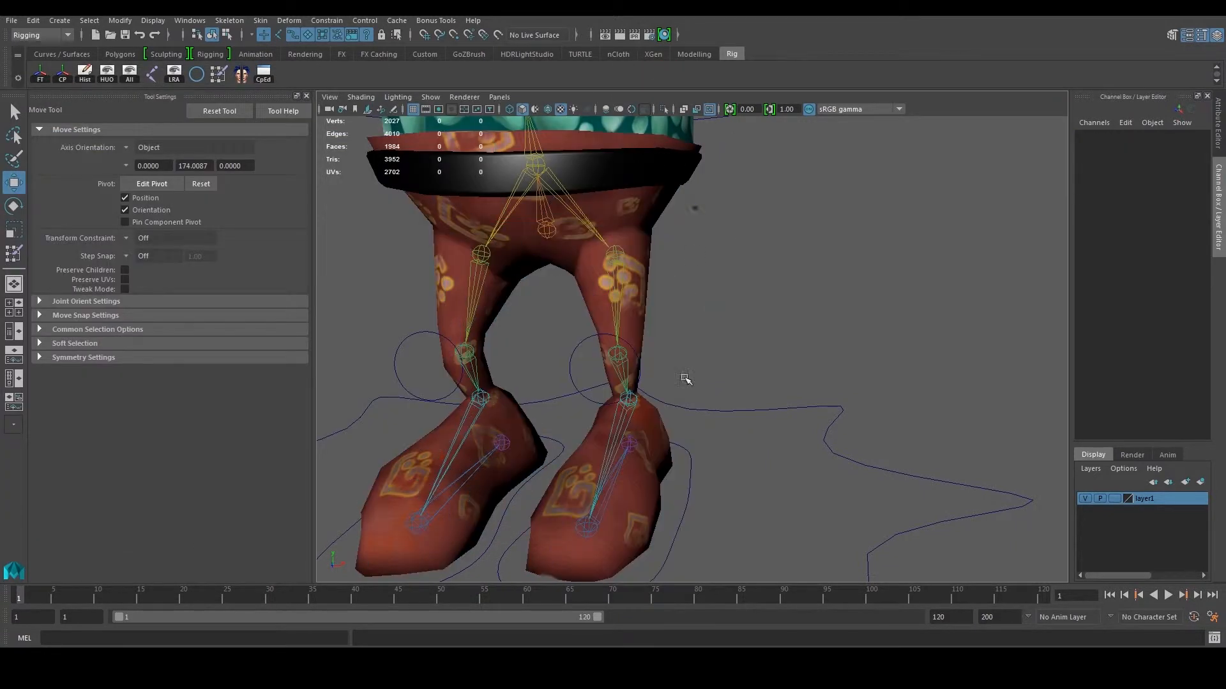
# Raise left_foot_CTRL about 0.071 and move it forward about 0.165 in Z to test the leg deformation.
pyautogui.click(689, 492)
pyautogui.scroll(-5, 690, 492)
pyautogui.keyDown('alt'); pyautogui.moveTo(689, 492); pyautogui.dragTo(693, 404); pyautogui.keyUp('alt')
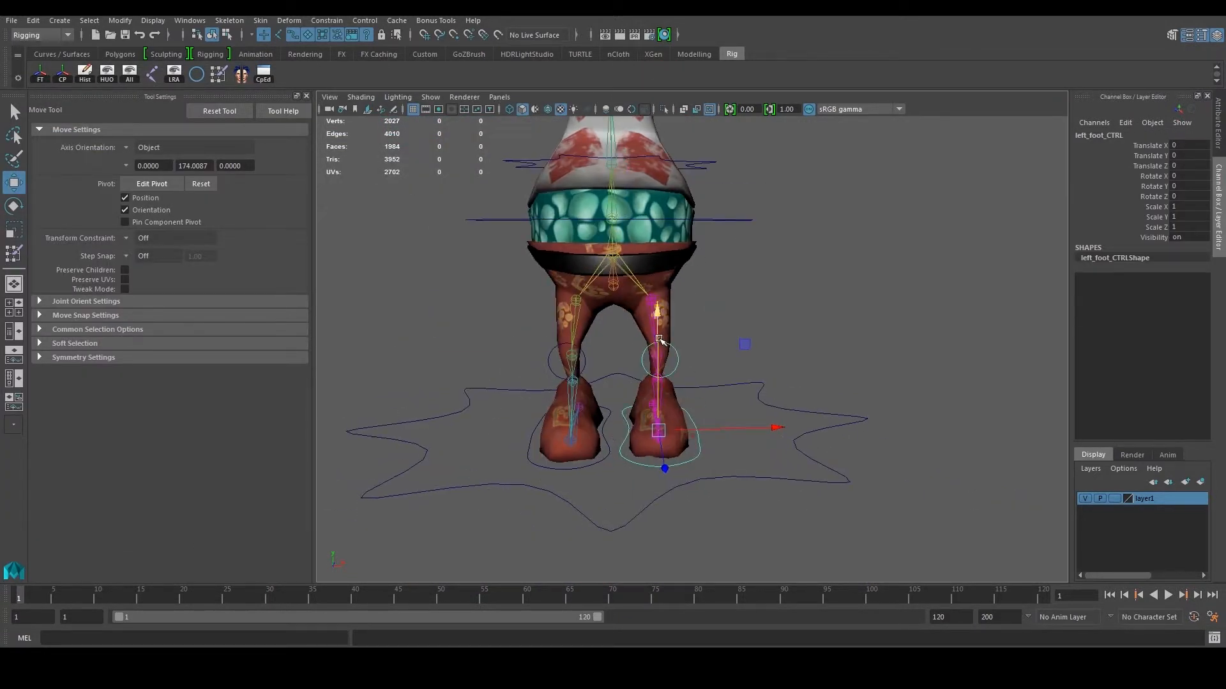
pyautogui.moveTo(658, 319); pyautogui.dragTo(651, 364)
pyautogui.moveTo(568, 391); pyautogui.dragTo(476, 392)
# Rotate left_foot_CTRL about its X axis to test the ankle deformation and undo the last changes.
pyautogui.press('e')
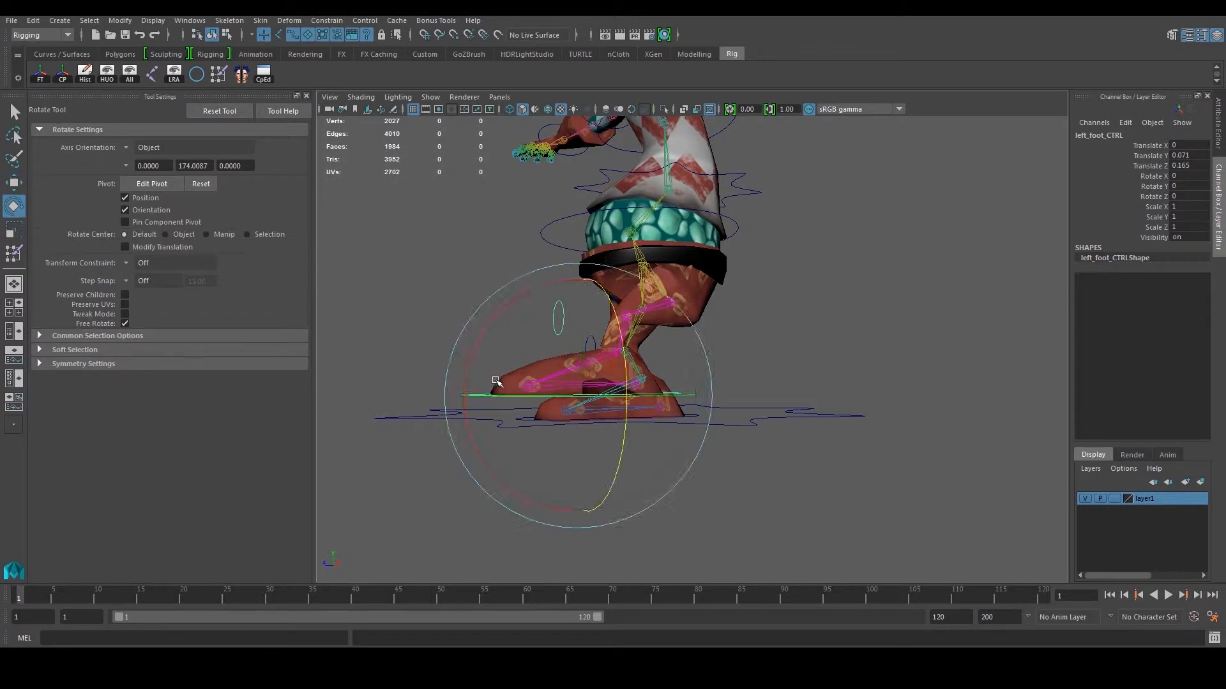
pyautogui.scroll(2, 474, 317)
pyautogui.moveTo(474, 317); pyautogui.dragTo(501, 350)
pyautogui.hotkey('ctrl', 'z')
pyautogui.hotkey('ctrl', 'z')
# Move left_foot_CTRL backward and down to about -0.086 in Z and -0.008 in Y, and deselect it.
pyautogui.press('w')
pyautogui.moveTo(431, 417); pyautogui.dragTo(558, 434)
pyautogui.moveTo(658, 280); pyautogui.dragTo(665, 319)
pyautogui.click(765, 336)
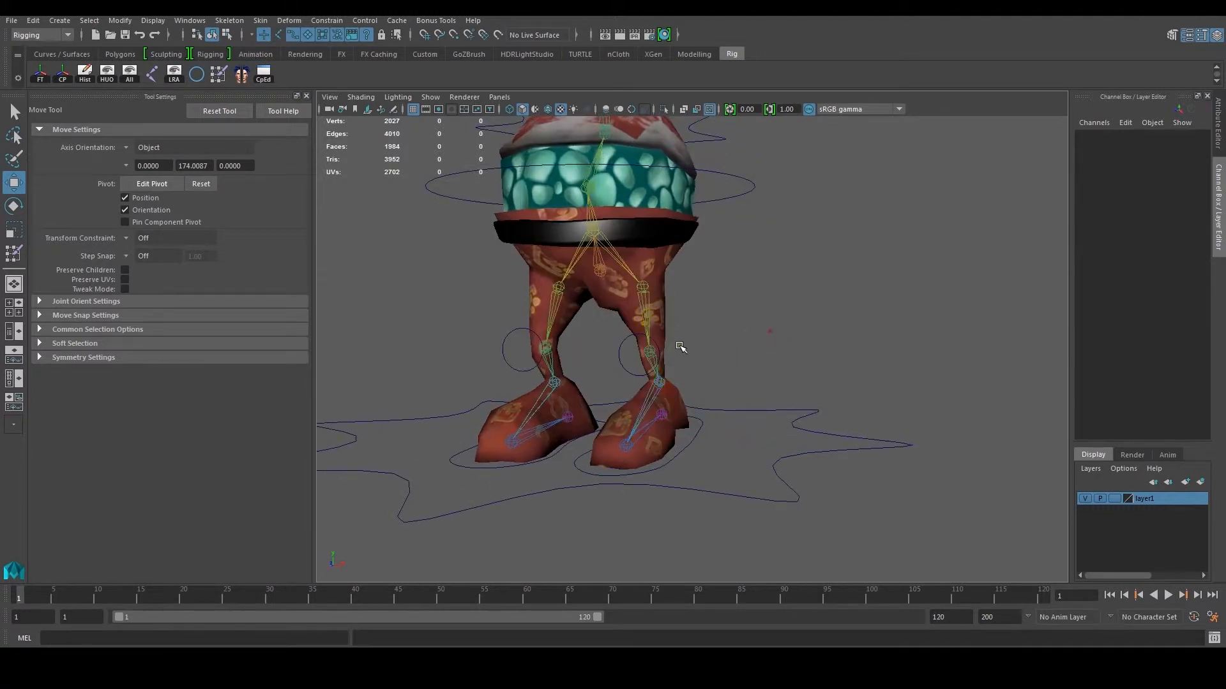
# Move left_knee_CTRL sideways to test the knee deformation and undo the move.
pyautogui.keyDown('alt'); pyautogui.moveTo(678, 346); pyautogui.dragTo(722, 348); pyautogui.keyUp('alt')
pyautogui.click(697, 360)
pyautogui.hotkey('ctrl', 'z')
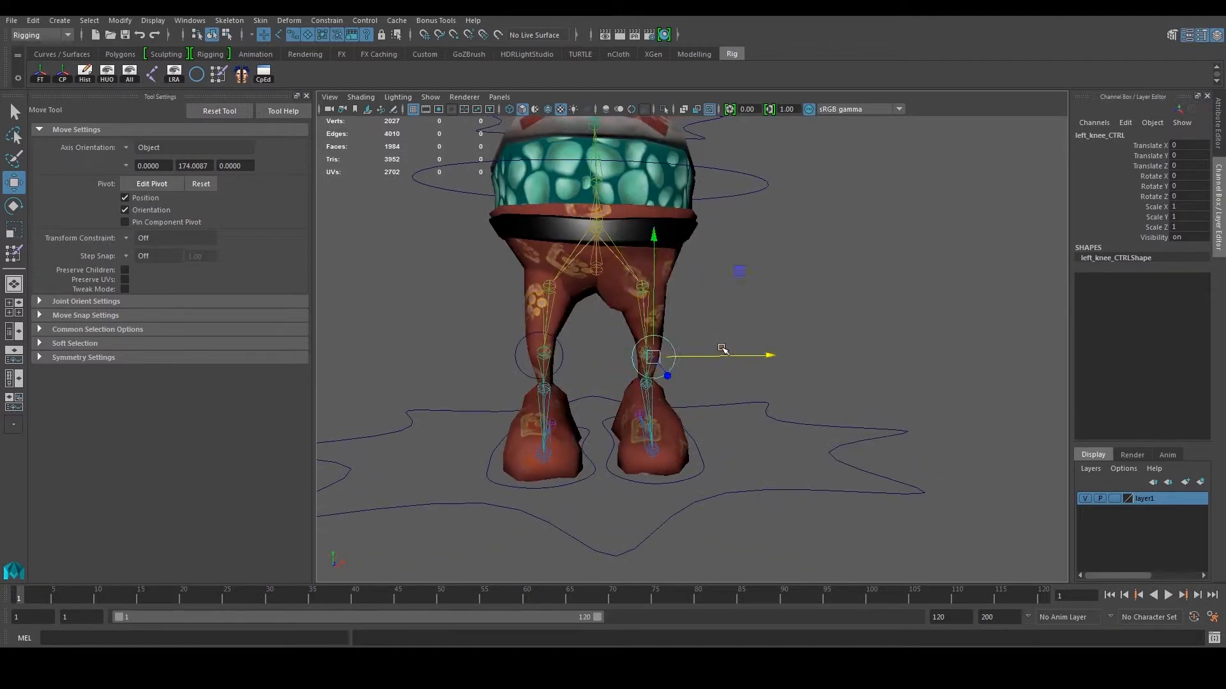
pyautogui.scroll(3, 721, 347)
pyautogui.keyDown('alt'); pyautogui.moveTo(743, 310); pyautogui.dragTo(785, 300); pyautogui.keyUp('alt')
# Reset left_foot_CTRL's Rotate X, Translate Z and Translate Y to 0 and deselect it.
pyautogui.click(714, 464)
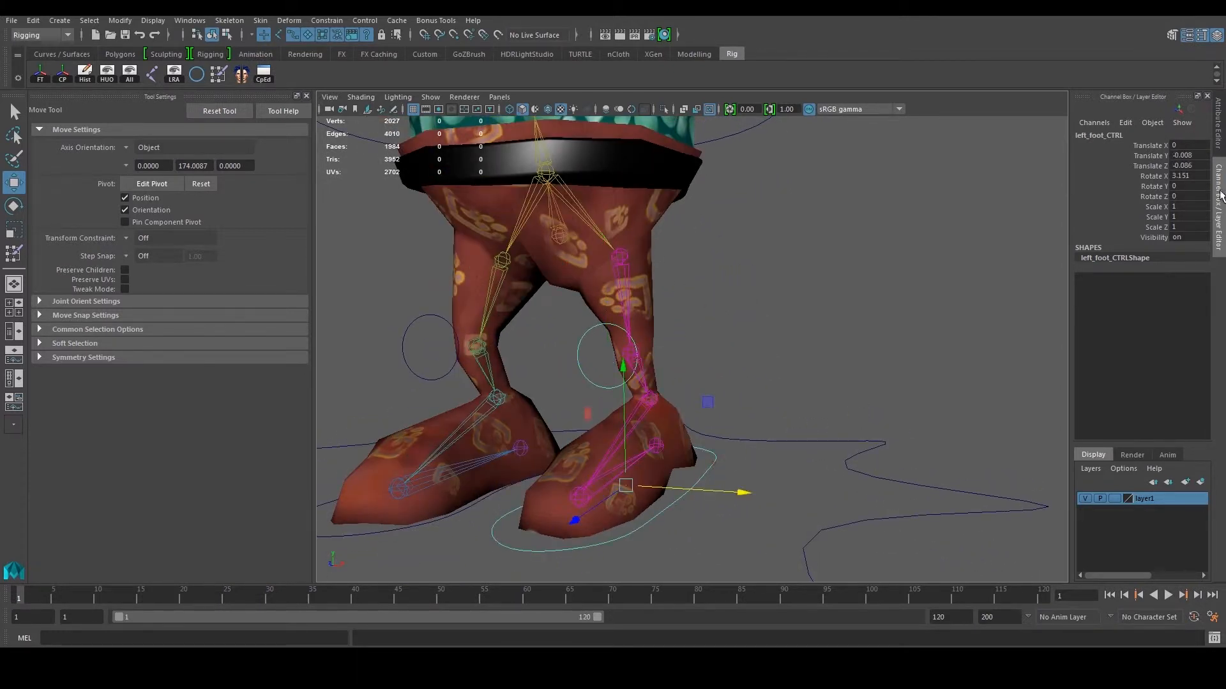
pyautogui.doubleClick(1196, 175)
pyautogui.write('0')
pyautogui.doubleClick(1186, 166)
pyautogui.moveTo(1191, 156); pyautogui.dragTo(1152, 162)
pyautogui.write('0')
pyautogui.click(1189, 166)
pyautogui.click(861, 271)
# Switch the legs mesh to face selection and select faces around the hips and crotch.
pyautogui.keyDown('alt'); pyautogui.moveTo(657, 331); pyautogui.dragTo(691, 282); pyautogui.keyUp('alt')
pyautogui.click(678, 344)
pyautogui.keyDown('alt'); pyautogui.moveTo(691, 282); pyautogui.dragTo(692, 321, button='middle'); pyautogui.keyUp('alt')
pyautogui.moveTo(662, 294); pyautogui.dragTo(661, 319, button='right')
pyautogui.keyDown('alt'); pyautogui.moveTo(573, 277); pyautogui.dragTo(722, 262); pyautogui.keyUp('alt')
pyautogui.keyDown('shift'); pyautogui.click(675, 219); pyautogui.keyUp('shift')
pyautogui.moveTo(612, 264)
pyautogui.keyDown('alt'); pyautogui.mouseDown()
pyautogui.moveTo(653, 273)
pyautogui.moveTo(623, 255)
pyautogui.mouseUp(); pyautogui.keyUp('alt')
pyautogui.keyDown('shift'); pyautogui.click(596, 309); pyautogui.keyUp('shift')
pyautogui.keyDown('shift'); pyautogui.click(582, 323); pyautogui.keyUp('shift')
pyautogui.keyDown('shift'); pyautogui.click(579, 333); pyautogui.keyUp('shift')
pyautogui.keyDown('shift'); pyautogui.click(592, 334); pyautogui.keyUp('shift')
# Add the faces at the back of the hips to the selection and convert it to vertices.
pyautogui.keyDown('alt'); pyautogui.moveTo(594, 334); pyautogui.dragTo(540, 323); pyautogui.keyUp('alt')
pyautogui.keyDown('alt'); pyautogui.moveTo(870, 376); pyautogui.dragTo(783, 355); pyautogui.keyUp('alt')
pyautogui.keyDown('shift'); pyautogui.click(798, 315); pyautogui.keyUp('shift')
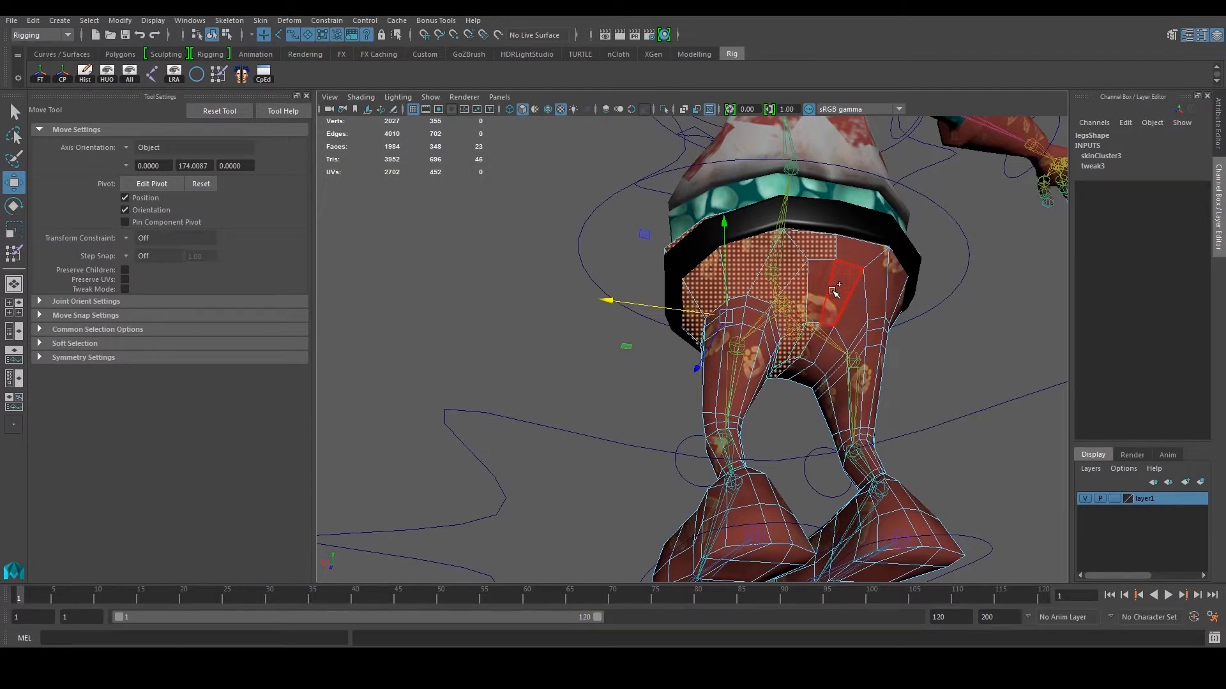
pyautogui.keyDown('shift'); pyautogui.click(825, 287); pyautogui.keyUp('shift')
pyautogui.keyDown('alt'); pyautogui.moveTo(781, 253); pyautogui.dragTo(1039, 298); pyautogui.keyUp('alt')
pyautogui.keyDown('ctrl'); pyautogui.moveTo(830, 309); pyautogui.dragTo(750, 297, button='right'); pyautogui.keyUp('ctrl')
pyautogui.keyDown('alt'); pyautogui.moveTo(745, 294); pyautogui.dragTo(740, 339); pyautogui.keyUp('alt')
# Set the left_knee weight of all selected hip vertices to 0 in the Component Editor.
pyautogui.click(263, 74)
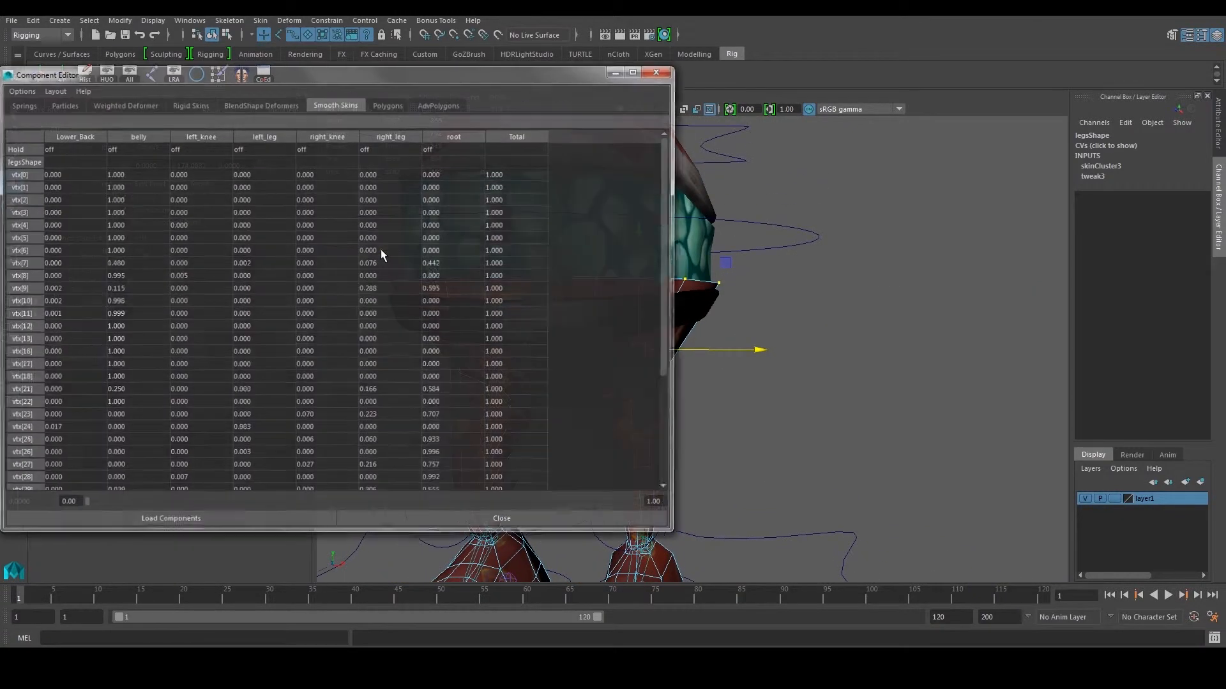
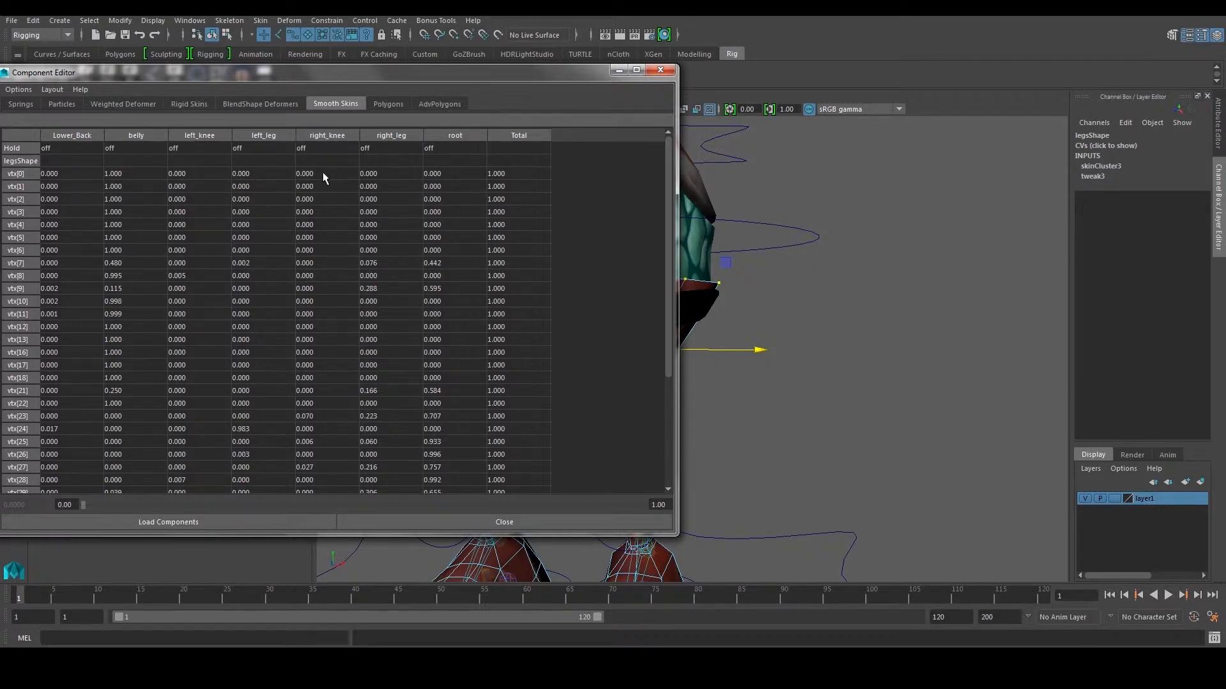
pyautogui.moveTo(359, 71); pyautogui.dragTo(384, 60)
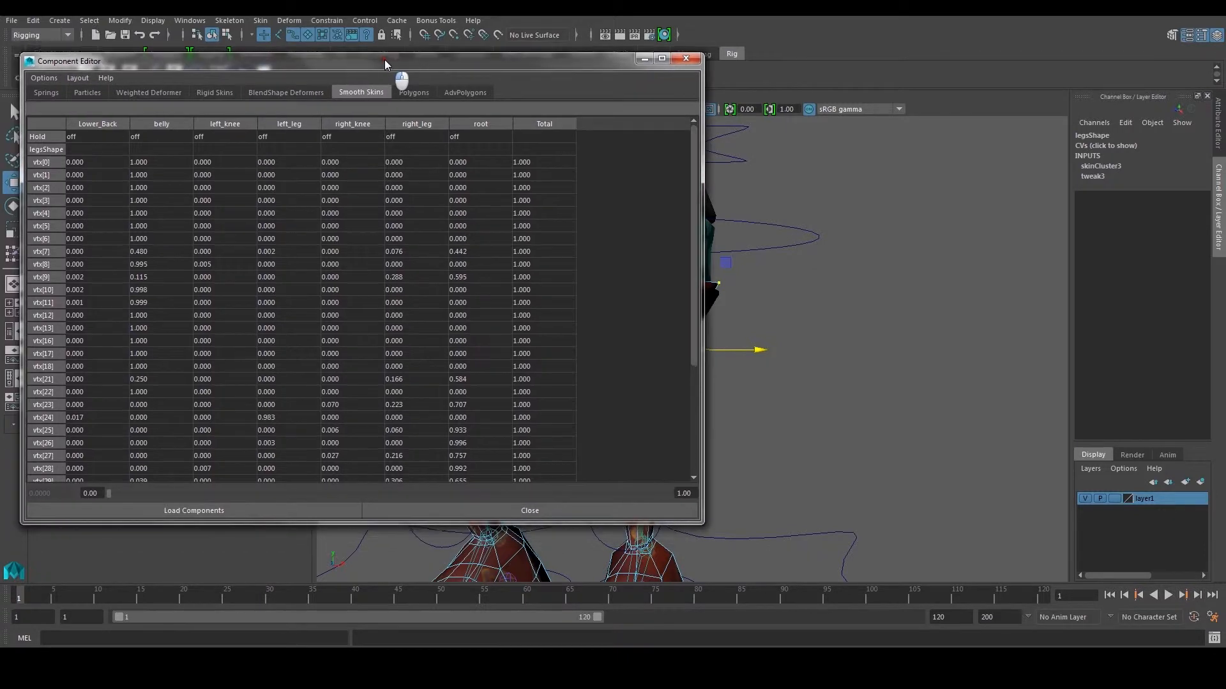
pyautogui.click(221, 149)
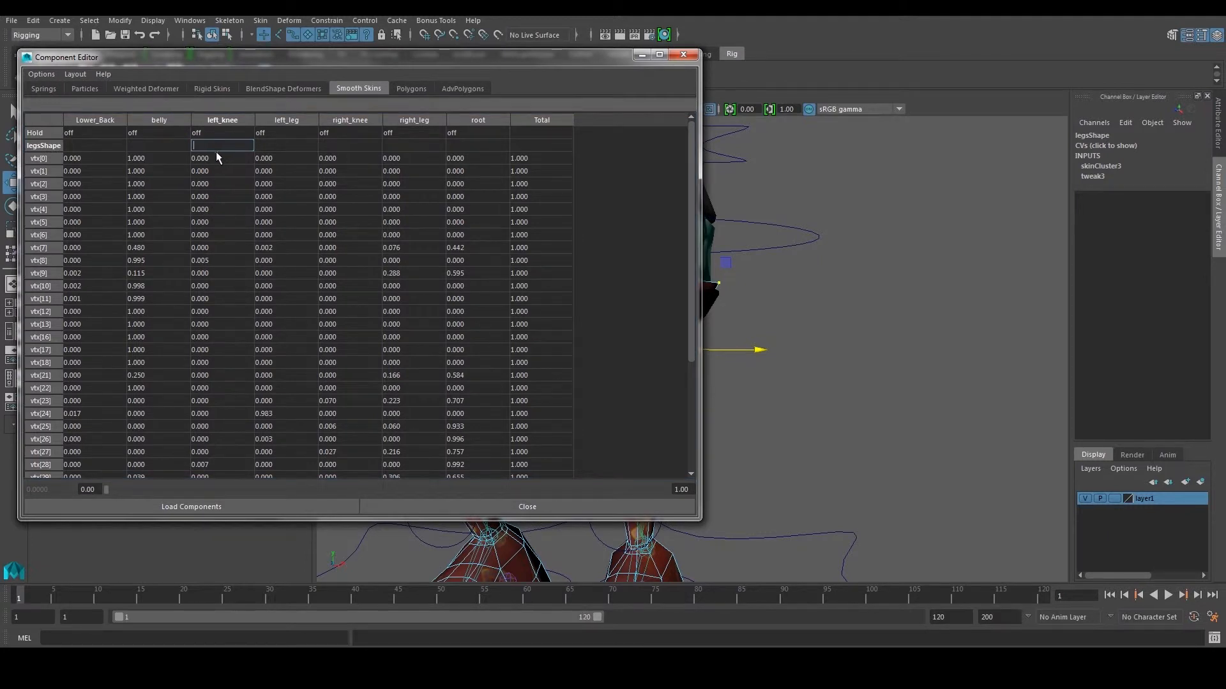
pyautogui.scroll(-4, 217, 229)
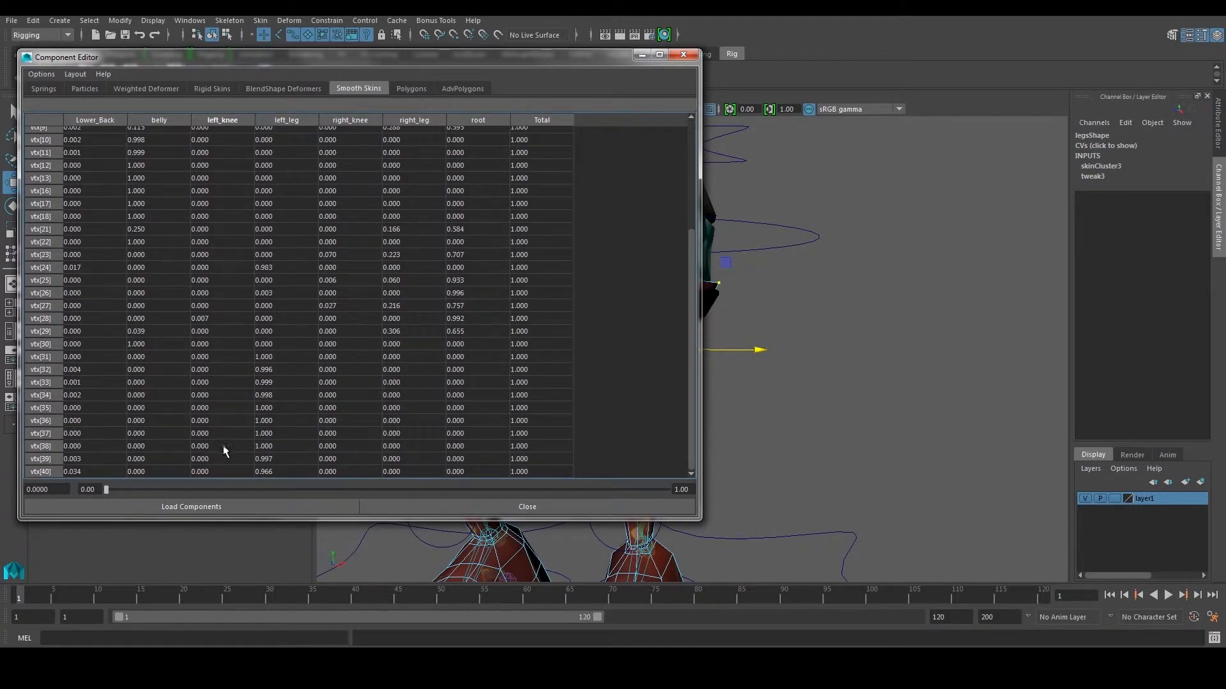
pyautogui.keyDown('shift'); pyautogui.click(222, 472); pyautogui.keyUp('shift')
pyautogui.press('Return')
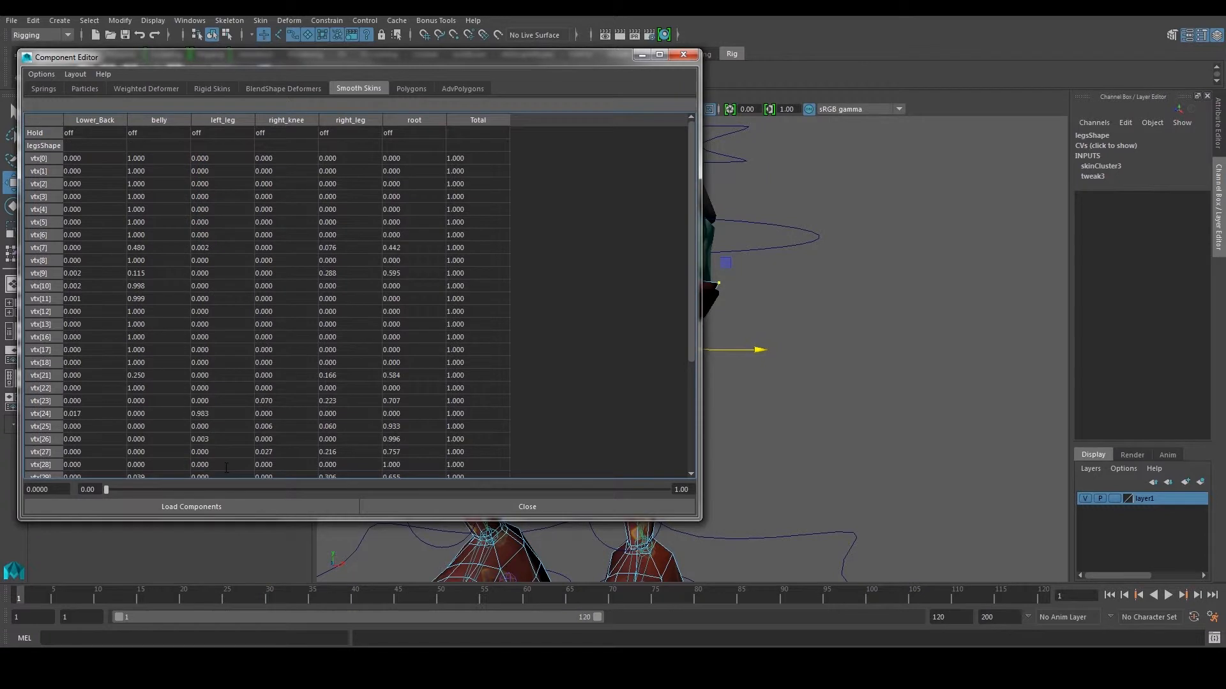
# Set the root weight of the selected hip vertices to 0, close the Component Editor, and return to object selection.
pyautogui.moveTo(455, 55); pyautogui.dragTo(399, 103)
pyautogui.click(369, 202)
pyautogui.scroll(-4, 362, 294)
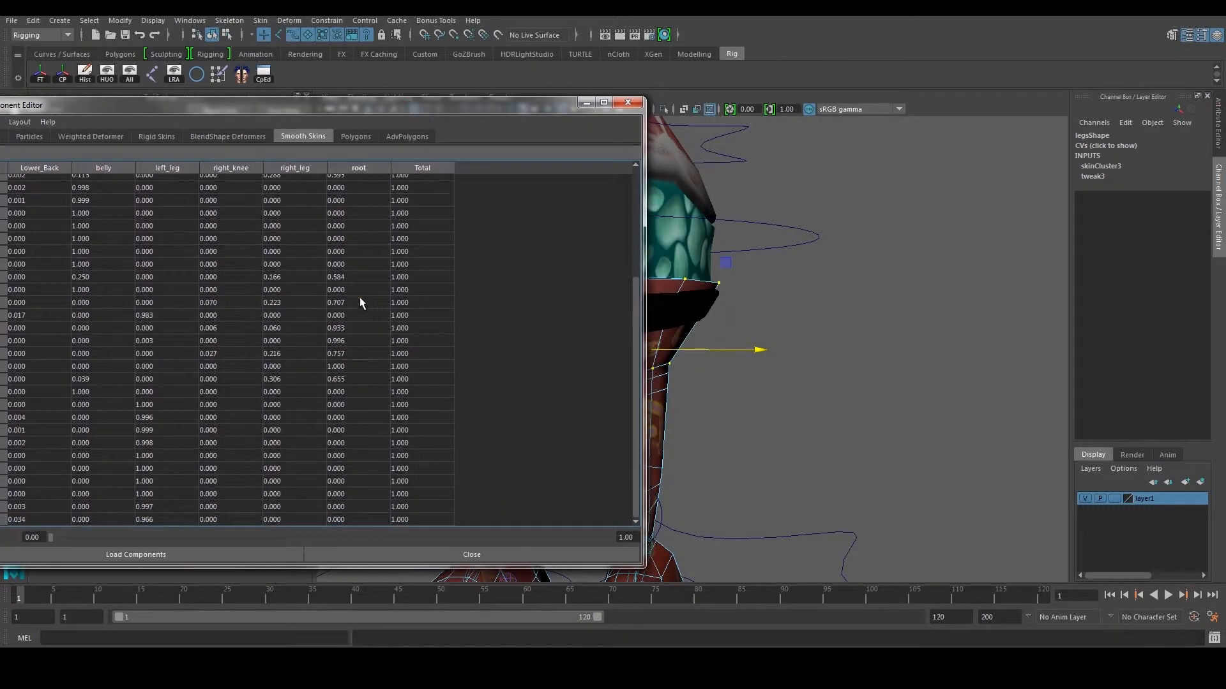
pyautogui.keyDown('shift'); pyautogui.click(345, 519); pyautogui.keyUp('shift')
pyautogui.write('0')
pyautogui.press('Return')
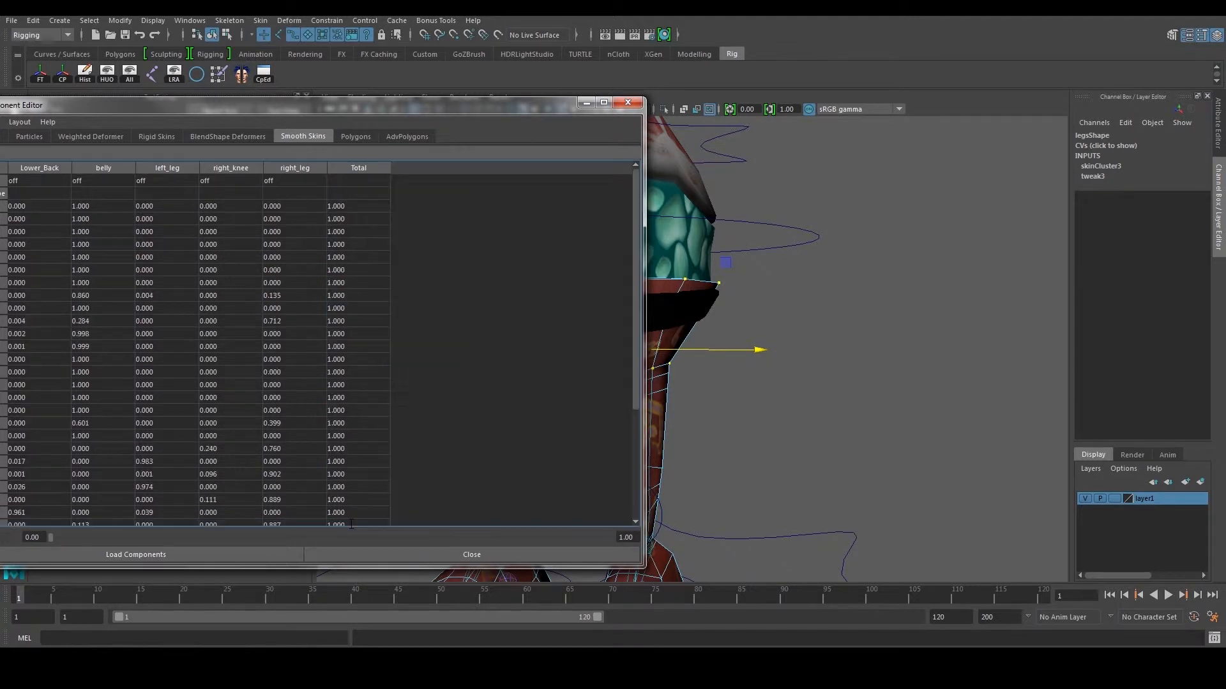
pyautogui.click(630, 103)
pyautogui.moveTo(658, 337); pyautogui.dragTo(717, 319, button='right')
pyautogui.click(823, 314)
pyautogui.click(670, 381)
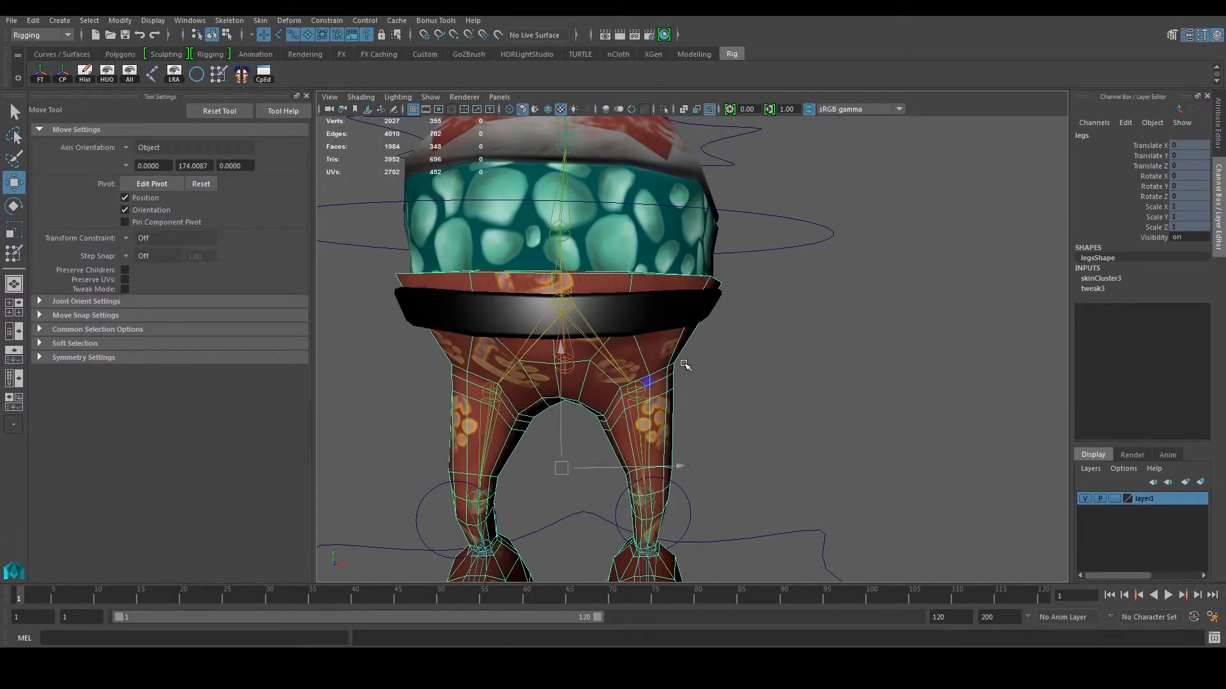
pyautogui.click(759, 402)
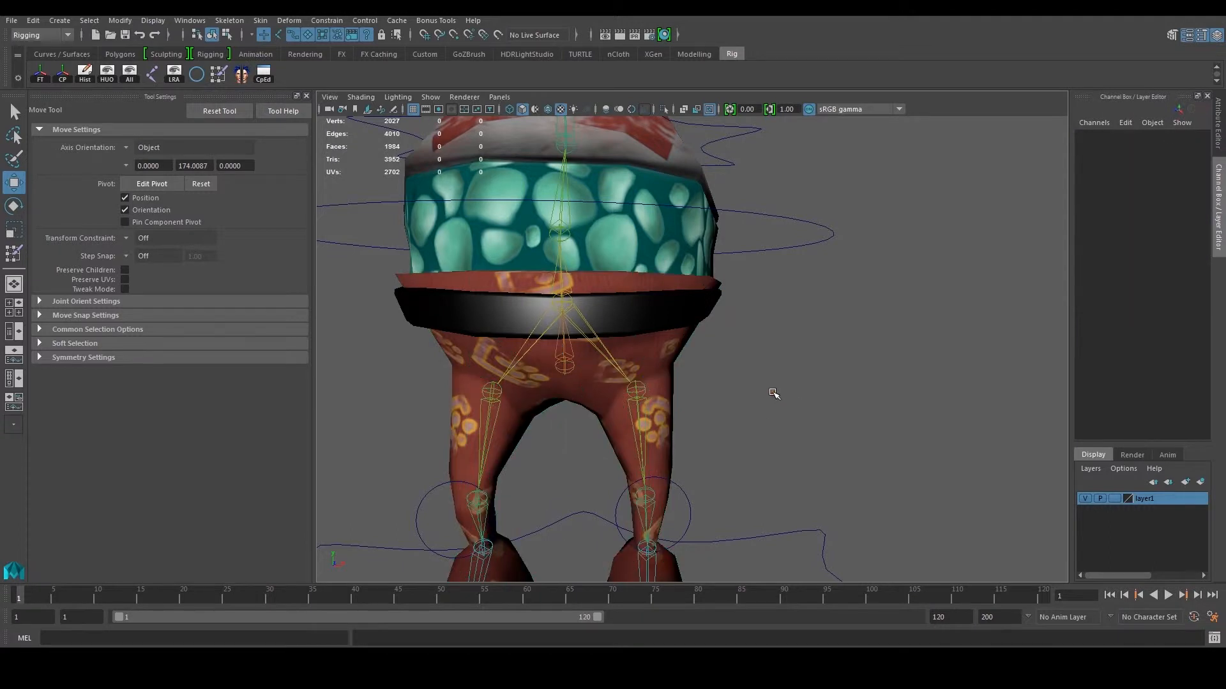
# Raise left_foot_CTRL about 0.076 to test the hip weights, reset its Translate Y to 0, and deselect it.
pyautogui.scroll(-4, 769, 377)
pyautogui.scroll(4, 745, 373)
pyautogui.keyDown('alt'); pyautogui.moveTo(742, 381); pyautogui.dragTo(706, 385); pyautogui.keyUp('alt')
pyautogui.click(707, 467)
pyautogui.keyDown('alt'); pyautogui.moveTo(655, 452); pyautogui.dragTo(660, 447); pyautogui.keyUp('alt')
pyautogui.moveTo(634, 378); pyautogui.dragTo(639, 332)
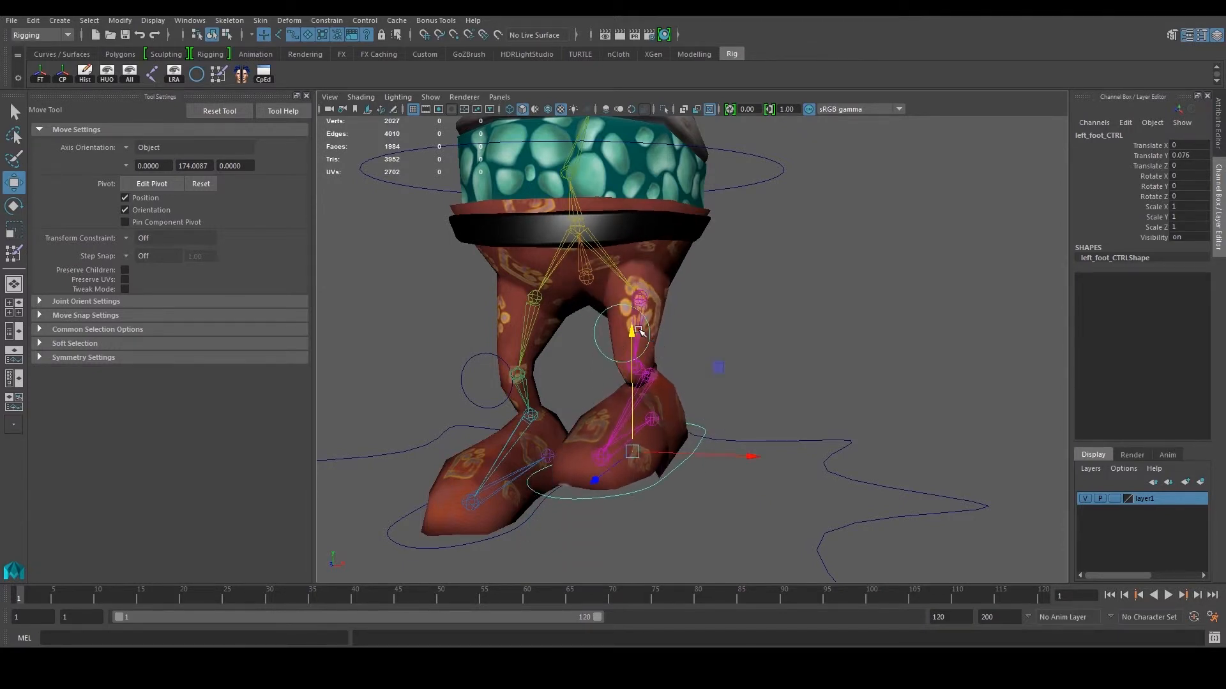
pyautogui.doubleClick(1202, 157)
pyautogui.press('Return')
pyautogui.click(819, 378)
# Lower left_foot_CTRL about 0.01 to test the leg deformation, and reset its Translate Y to 0.
pyautogui.click(692, 503)
pyautogui.moveTo(633, 386); pyautogui.dragTo(634, 393)
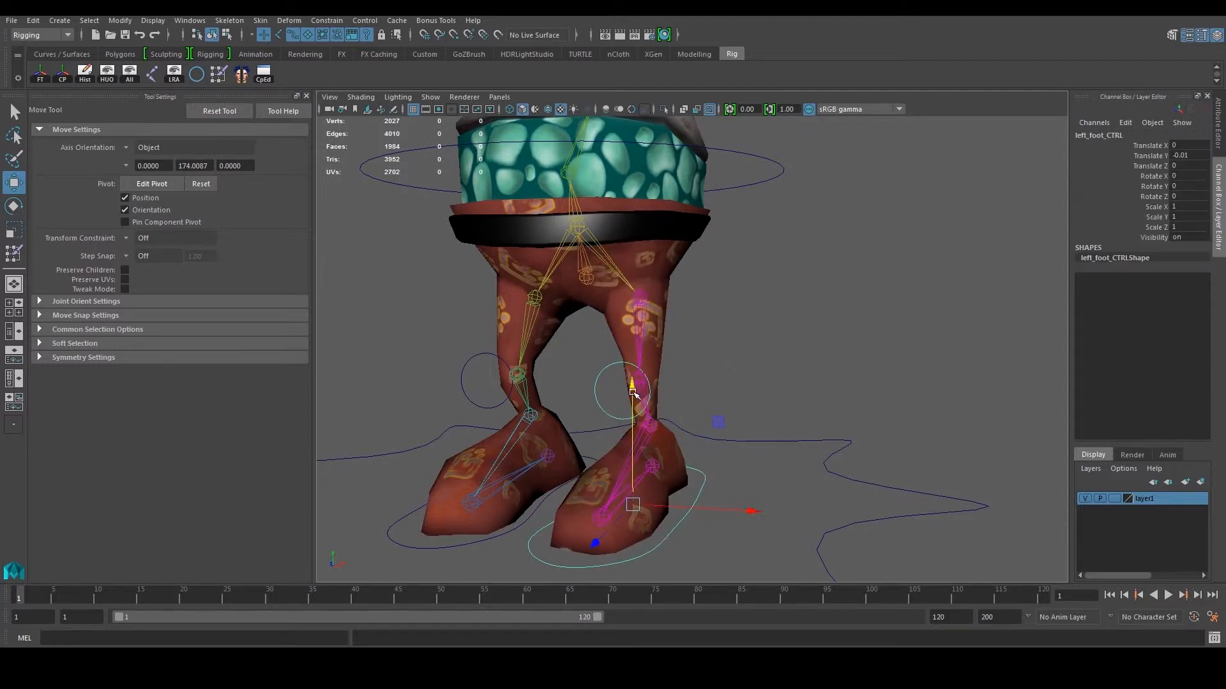
pyautogui.doubleClick(1193, 156)
pyautogui.write('0')
pyautogui.press('Return')
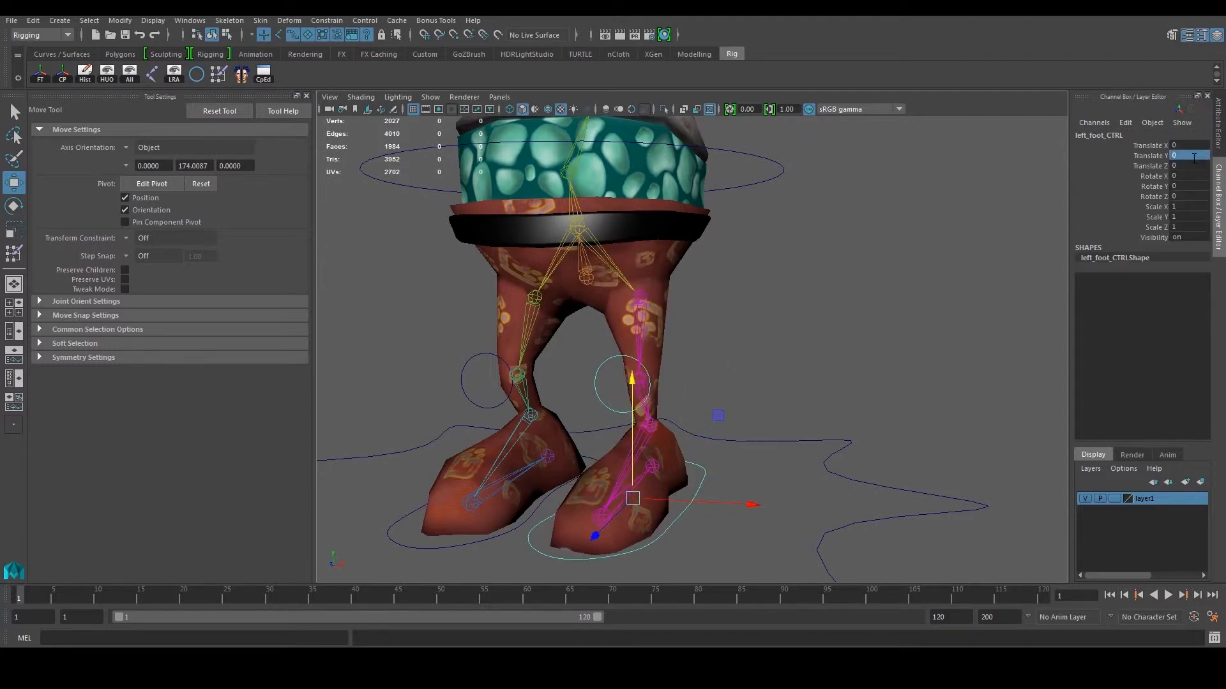
pyautogui.click(724, 344)
# Move left_knee_CTRL slightly sideways to check the knee and thigh deformation.
pyautogui.keyDown('alt'); pyautogui.moveTo(724, 344); pyautogui.dragTo(780, 295); pyautogui.keyUp('alt')
pyautogui.click(683, 387)
pyautogui.keyDown('alt'); pyautogui.moveTo(686, 395); pyautogui.dragTo(694, 381); pyautogui.keyUp('alt')
pyautogui.moveTo(771, 383)
pyautogui.mouseDown()
pyautogui.moveTo(750, 383)
pyautogui.moveTo(787, 384)
pyautogui.moveTo(761, 385)
pyautogui.mouseUp()
pyautogui.scroll(5, 702, 332)
# Select two edge loops around the top of the left thigh on the legs mesh and convert them to vertices.
pyautogui.click(633, 271)
pyautogui.press('g')
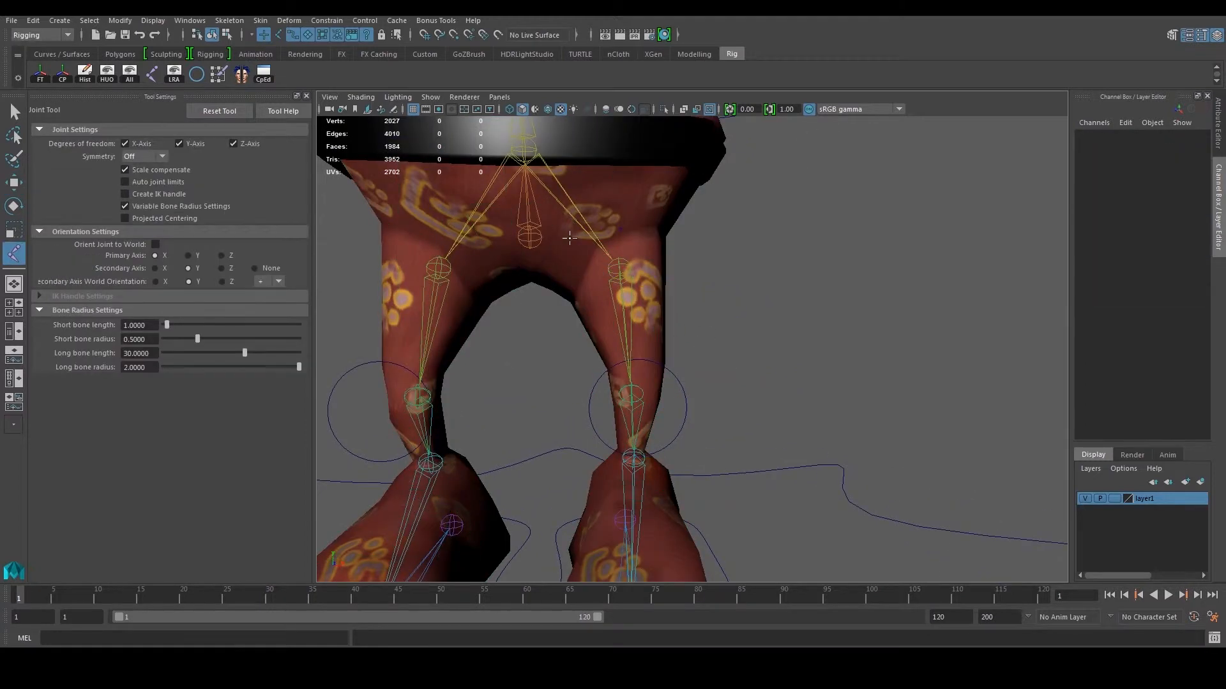
pyautogui.press('w')
pyautogui.click(578, 257)
pyautogui.moveTo(562, 266); pyautogui.dragTo(549, 231, button='right')
pyautogui.doubleClick(550, 227)
pyautogui.keyDown('alt'); pyautogui.moveTo(582, 225); pyautogui.dragTo(643, 266); pyautogui.keyUp('alt')
pyautogui.keyDown('shift'); pyautogui.doubleClick(595, 309); pyautogui.keyUp('shift')
pyautogui.keyDown('alt'); pyautogui.moveTo(615, 309); pyautogui.dragTo(710, 307); pyautogui.keyUp('alt')
pyautogui.keyDown('shift'); pyautogui.moveTo(753, 348); pyautogui.dragTo(647, 340, button='right'); pyautogui.keyUp('shift')
# Inspect the smooth skin weights of the selected left thigh vertices in the Component Editor and close it.
pyautogui.click(263, 74)
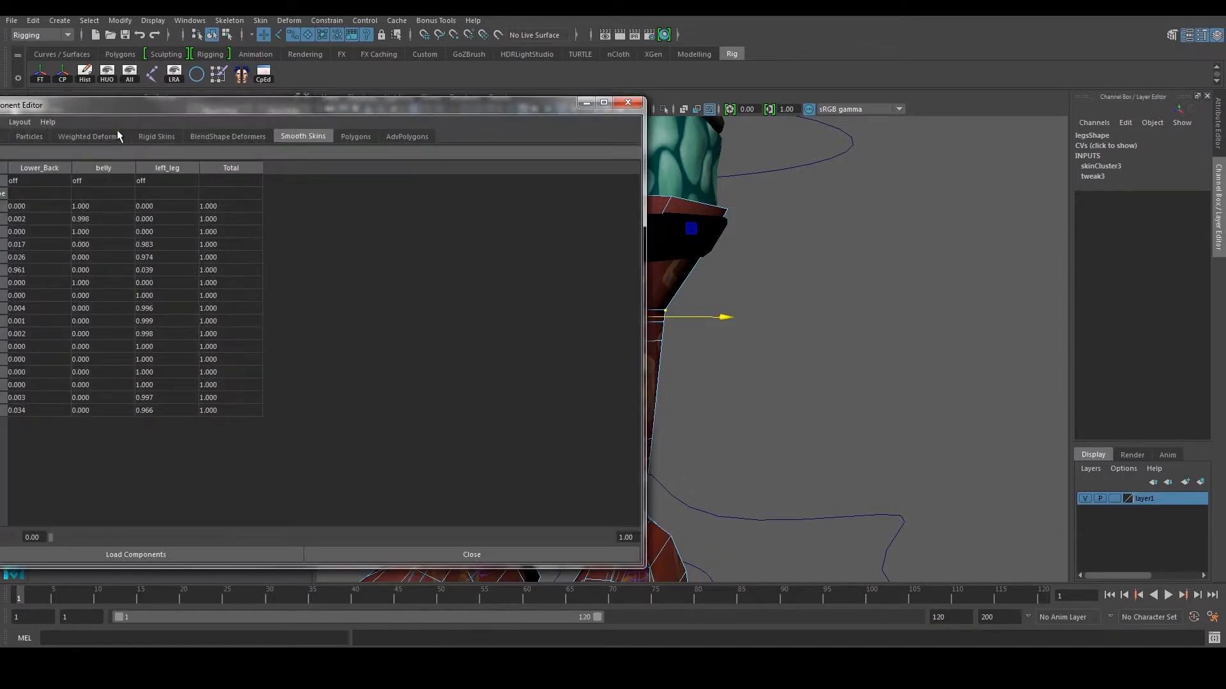
pyautogui.moveTo(131, 108); pyautogui.dragTo(910, 203)
pyautogui.scroll(-5, 690, 381)
pyautogui.keyDown('alt'); pyautogui.moveTo(689, 380); pyautogui.dragTo(617, 366); pyautogui.keyUp('alt')
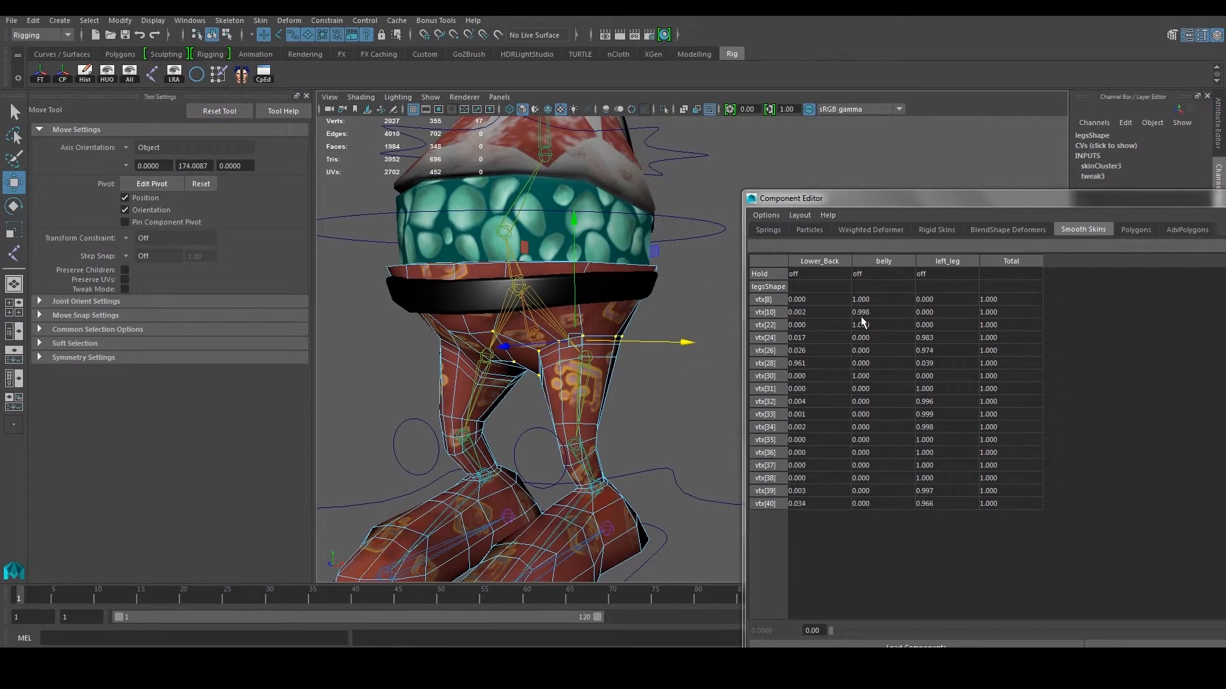
pyautogui.moveTo(1170, 198); pyautogui.dragTo(759, 198)
pyautogui.click(1001, 195)
# Return the legs mesh to object mode and clear the selection.
pyautogui.rightClick(597, 309)
pyautogui.moveTo(596, 309); pyautogui.dragTo(659, 291, button='right')
pyautogui.click(807, 279)
pyautogui.keyDown('alt'); pyautogui.moveTo(807, 279); pyautogui.dragTo(685, 342, button='right'); pyautogui.keyUp('alt')
pyautogui.keyDown('alt'); pyautogui.moveTo(684, 343); pyautogui.dragTo(724, 337); pyautogui.keyUp('alt')
pyautogui.keyDown('alt'); pyautogui.moveTo(724, 338); pyautogui.dragTo(718, 367, button='middle'); pyautogui.keyUp('alt')
pyautogui.click(635, 387)
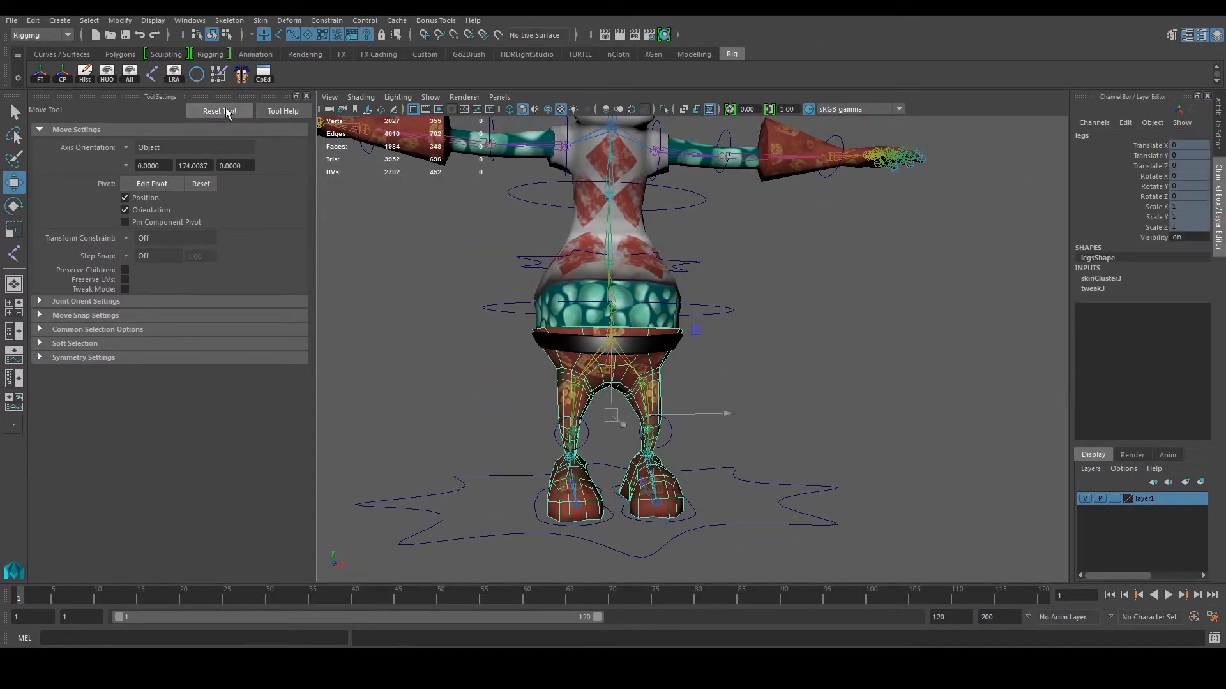
pyautogui.click(769, 397)
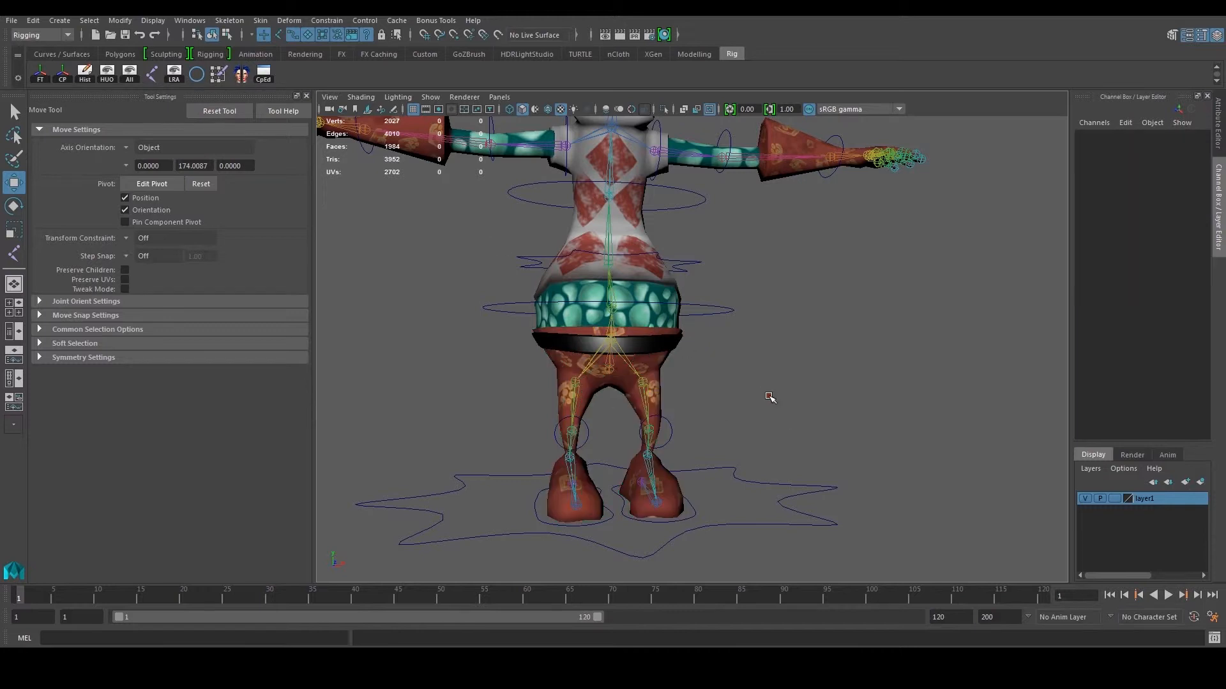
# Rotate Belly_CTRL about -19.7 degrees in X to test how the belt and waist deform.
pyautogui.click(663, 345)
pyautogui.scroll(4, 665, 346)
pyautogui.keyDown('alt'); pyautogui.moveTo(664, 346); pyautogui.dragTo(704, 376, button='middle'); pyautogui.keyUp('alt')
pyautogui.keyDown('alt'); pyautogui.moveTo(704, 376); pyautogui.dragTo(723, 317); pyautogui.keyUp('alt')
pyautogui.click(726, 320)
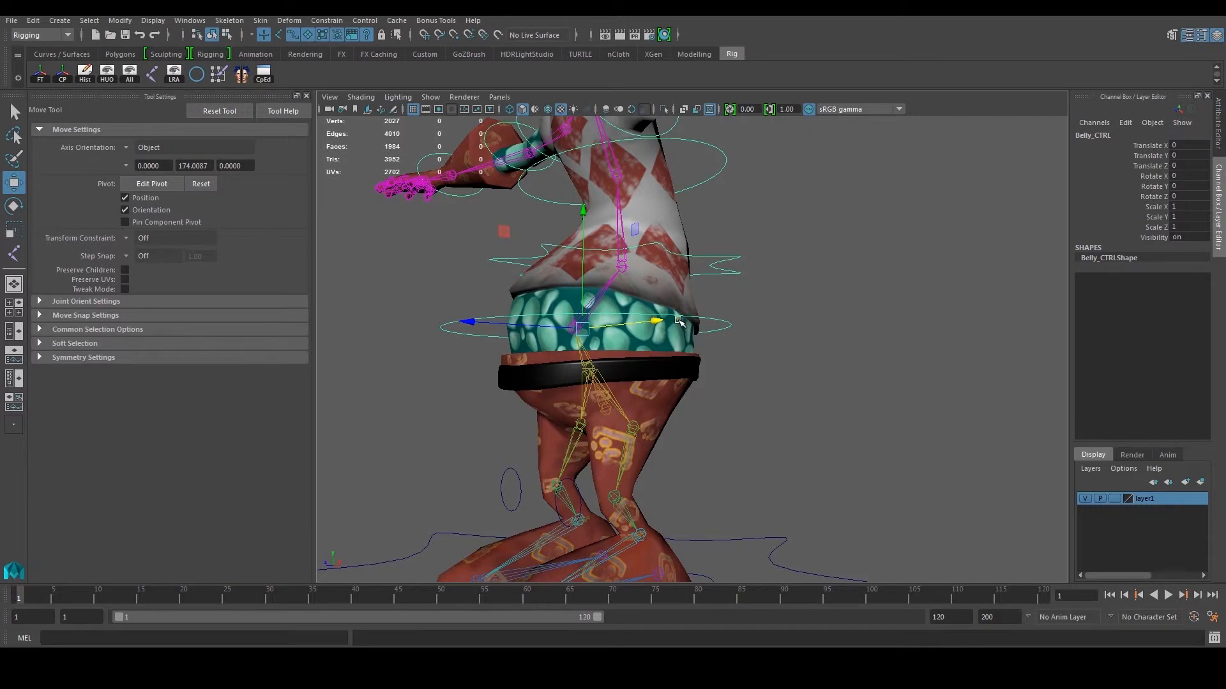
pyautogui.press('e')
pyautogui.moveTo(488, 265); pyautogui.dragTo(583, 252)
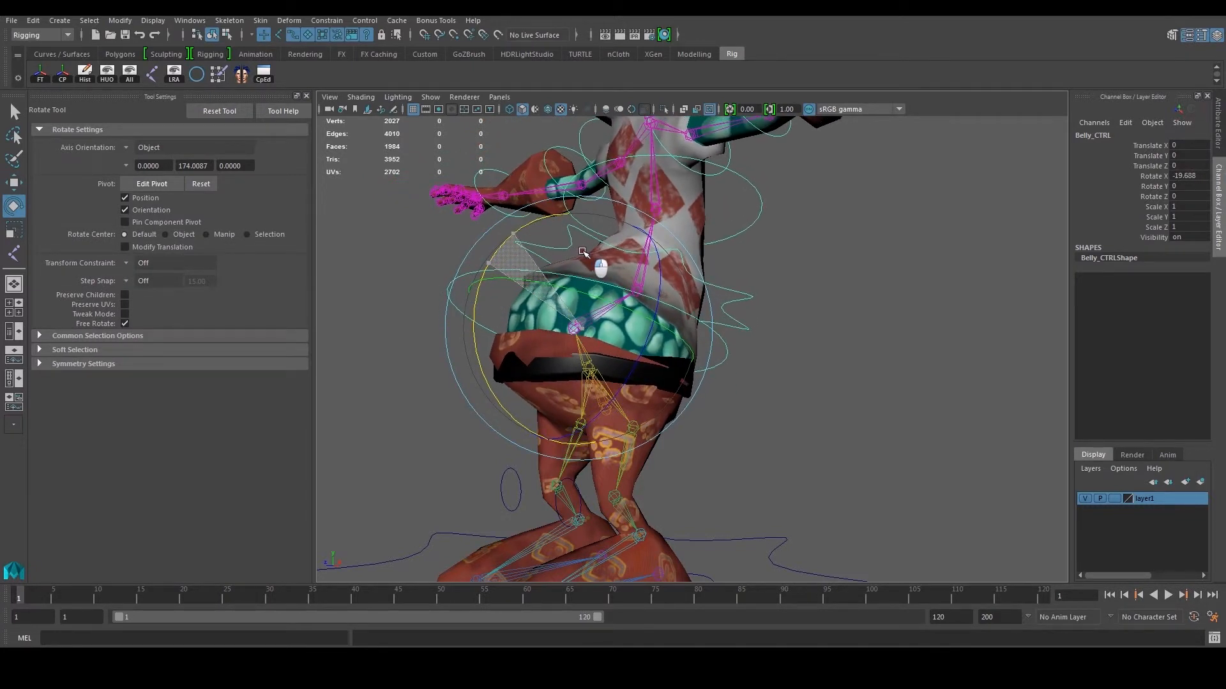
# Select the edge loops around the top of the waist on the legs mesh and convert them to vertices.
pyautogui.click(787, 392)
pyautogui.scroll(2, 785, 393)
pyautogui.click(664, 384)
pyautogui.keyDown('alt'); pyautogui.moveTo(656, 383); pyautogui.dragTo(704, 394, button='middle'); pyautogui.keyUp('alt')
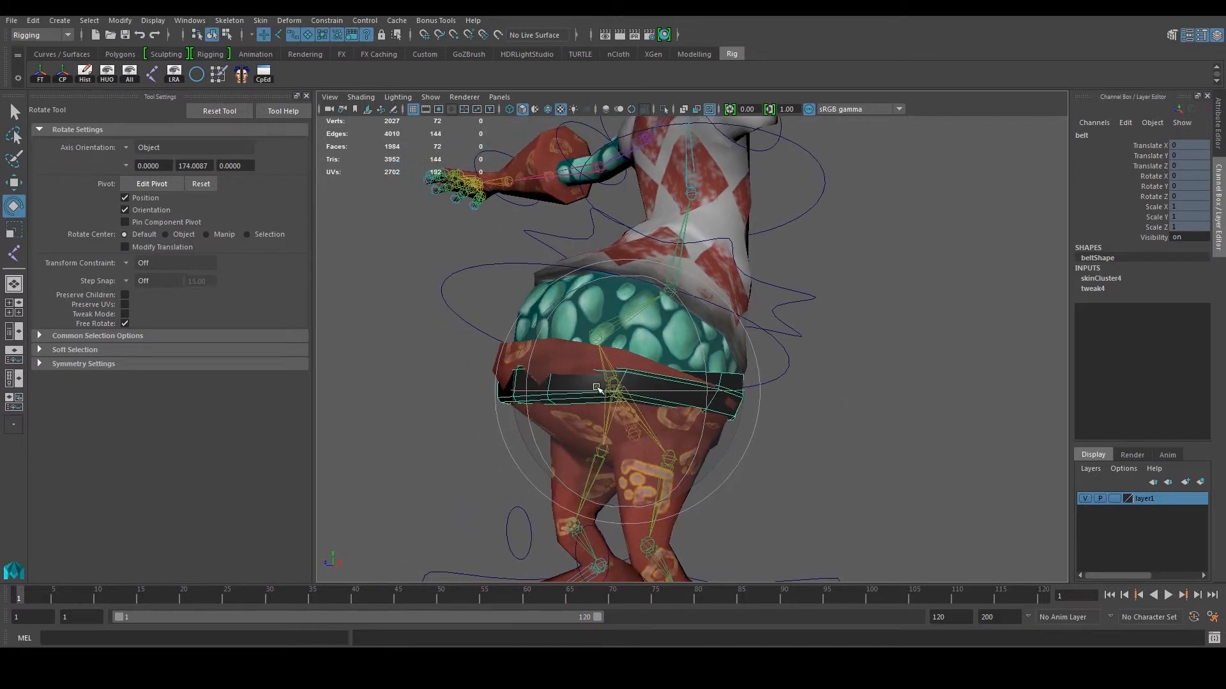
pyautogui.press('w')
pyautogui.click(543, 358)
pyautogui.moveTo(544, 358); pyautogui.dragTo(556, 350, button='right')
pyautogui.doubleClick(564, 372)
pyautogui.keyDown('alt'); pyautogui.moveTo(553, 365); pyautogui.dragTo(596, 438); pyautogui.keyUp('alt')
pyautogui.click(520, 395)
pyautogui.keyDown('shift'); pyautogui.doubleClick(604, 415); pyautogui.keyUp('shift')
pyautogui.keyDown('shift'); pyautogui.doubleClick(581, 385); pyautogui.keyUp('shift')
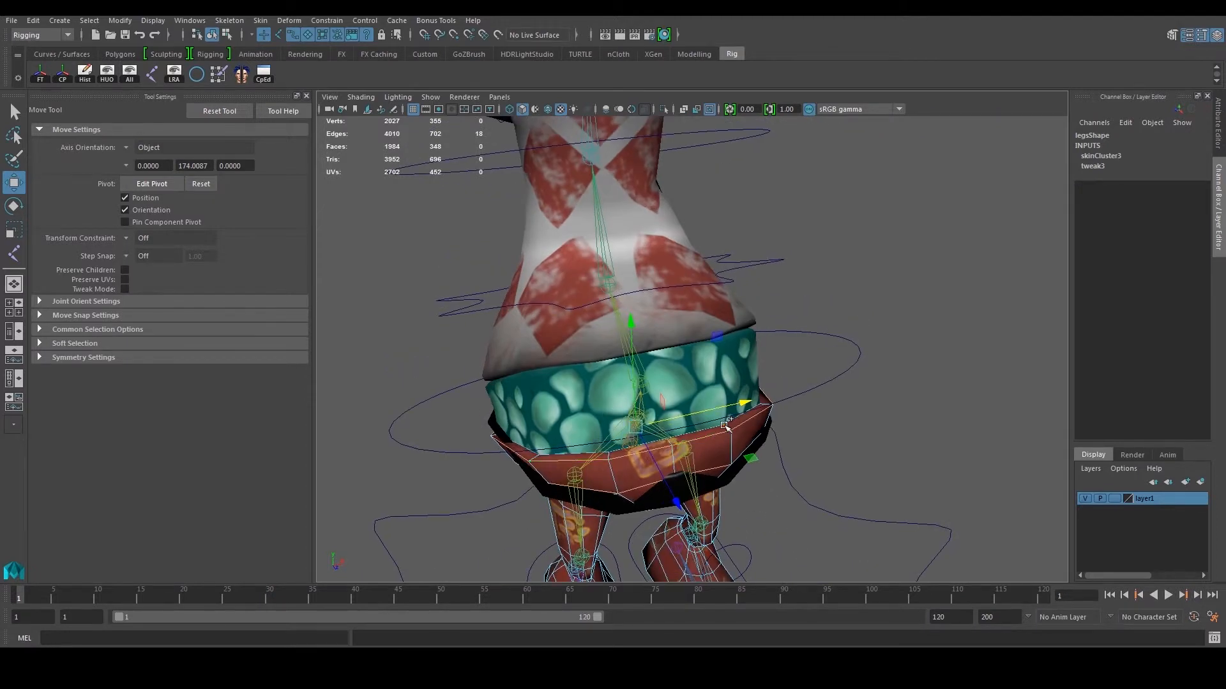
pyautogui.keyDown('shift'); pyautogui.click(729, 420); pyautogui.keyUp('shift')
pyautogui.keyDown('ctrl'); pyautogui.moveTo(862, 436); pyautogui.dragTo(786, 434, button='right'); pyautogui.keyUp('ctrl')
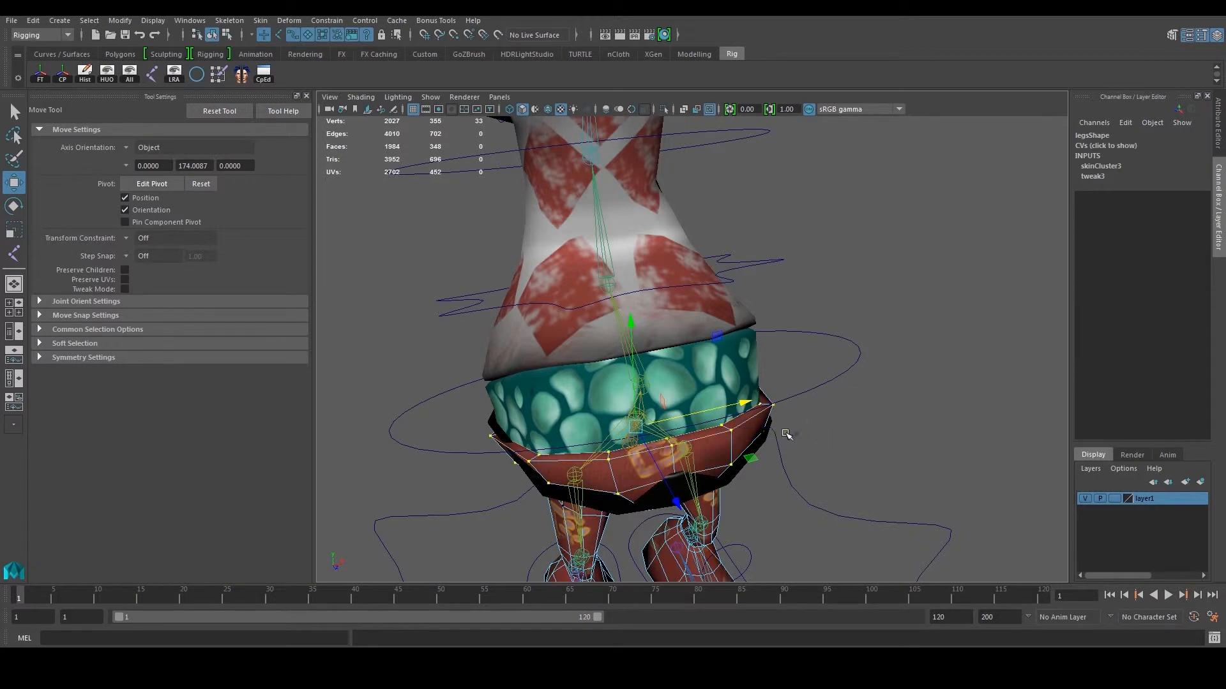
# Inspect the smooth skin weights of the selected waist vertices in the Component Editor and close it.
pyautogui.click(271, 79)
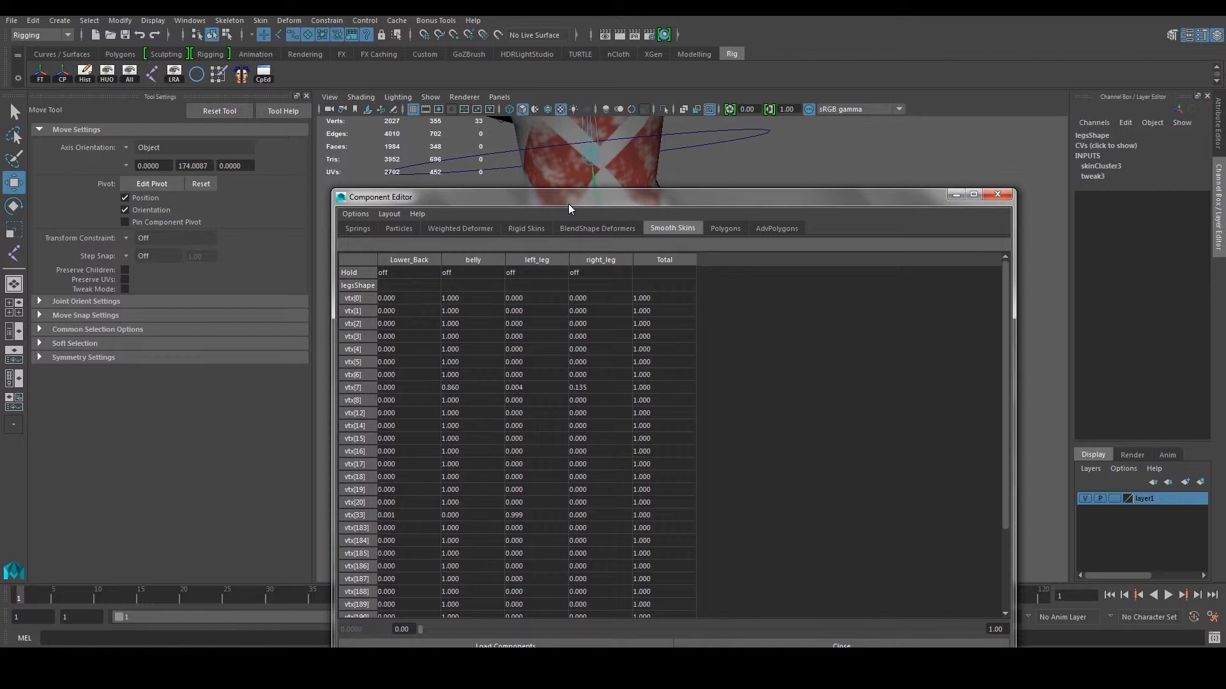
pyautogui.moveTo(576, 204); pyautogui.dragTo(492, 178)
pyautogui.click(909, 169)
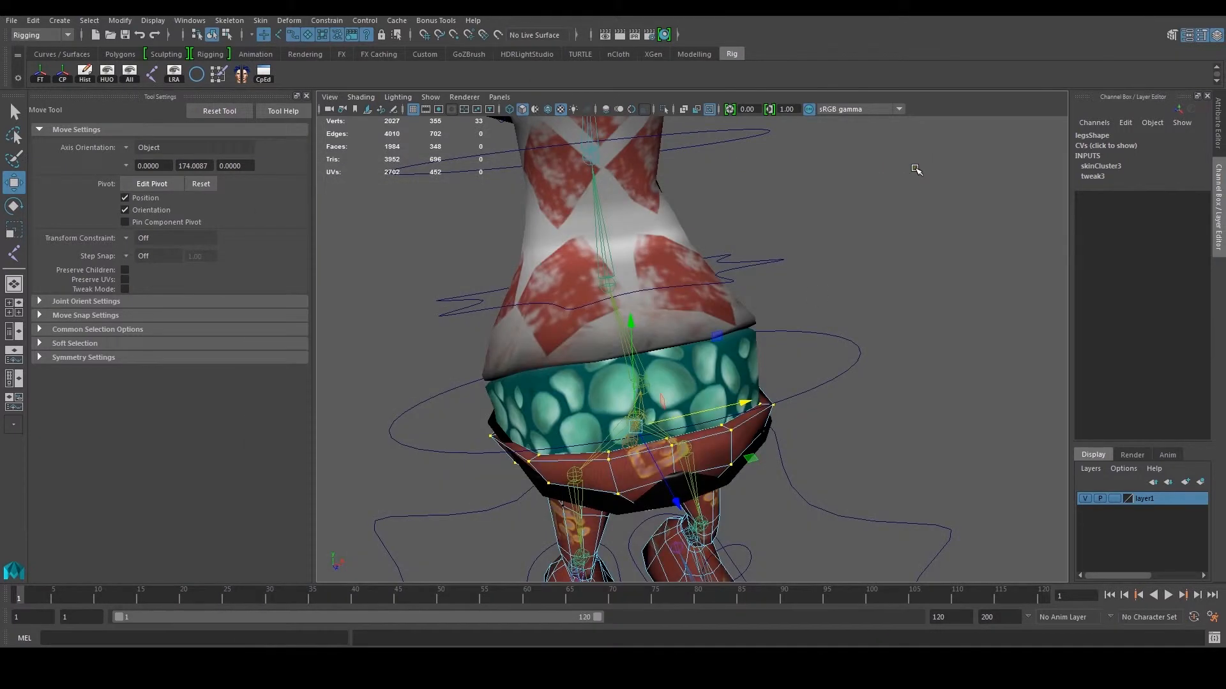
# Return the legs mesh to object mode and reset Belly_CTRL's Rotate X to 0.
pyautogui.keyDown('alt'); pyautogui.moveTo(778, 426); pyautogui.dragTo(774, 339); pyautogui.keyUp('alt')
pyautogui.moveTo(748, 308); pyautogui.dragTo(805, 295, button='right')
pyautogui.click(847, 294)
pyautogui.keyDown('alt'); pyautogui.moveTo(851, 312); pyautogui.dragTo(846, 255); pyautogui.keyUp('alt')
pyautogui.click(842, 255)
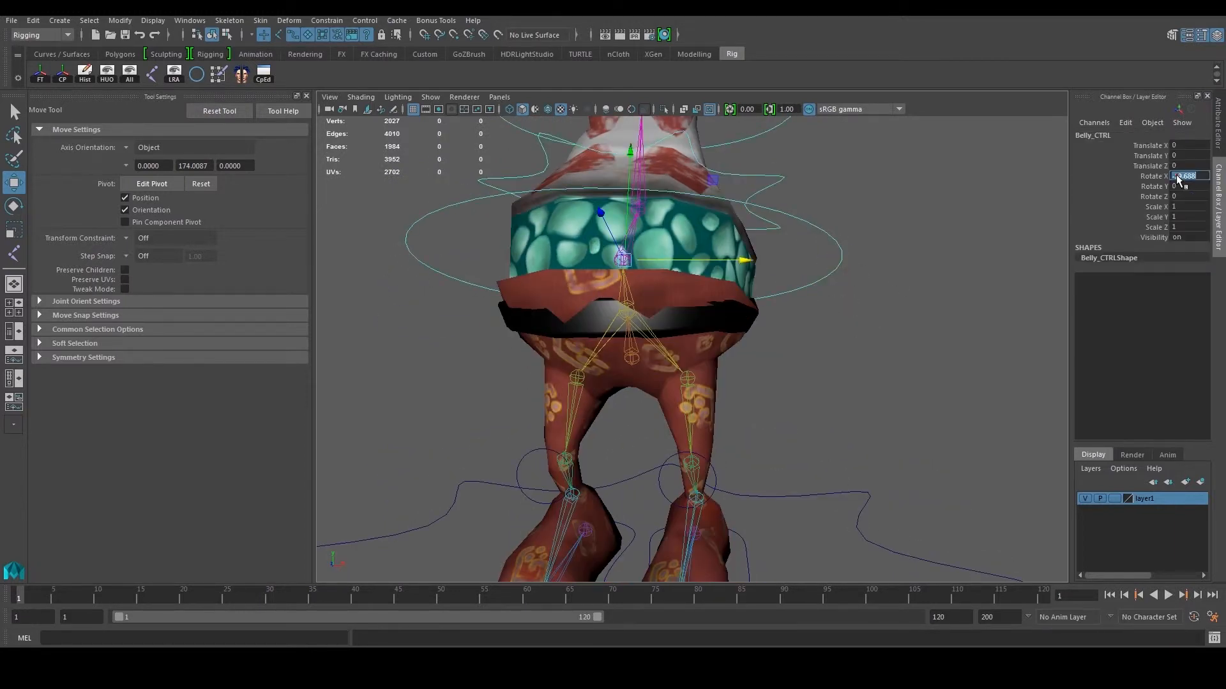
pyautogui.press('Return')
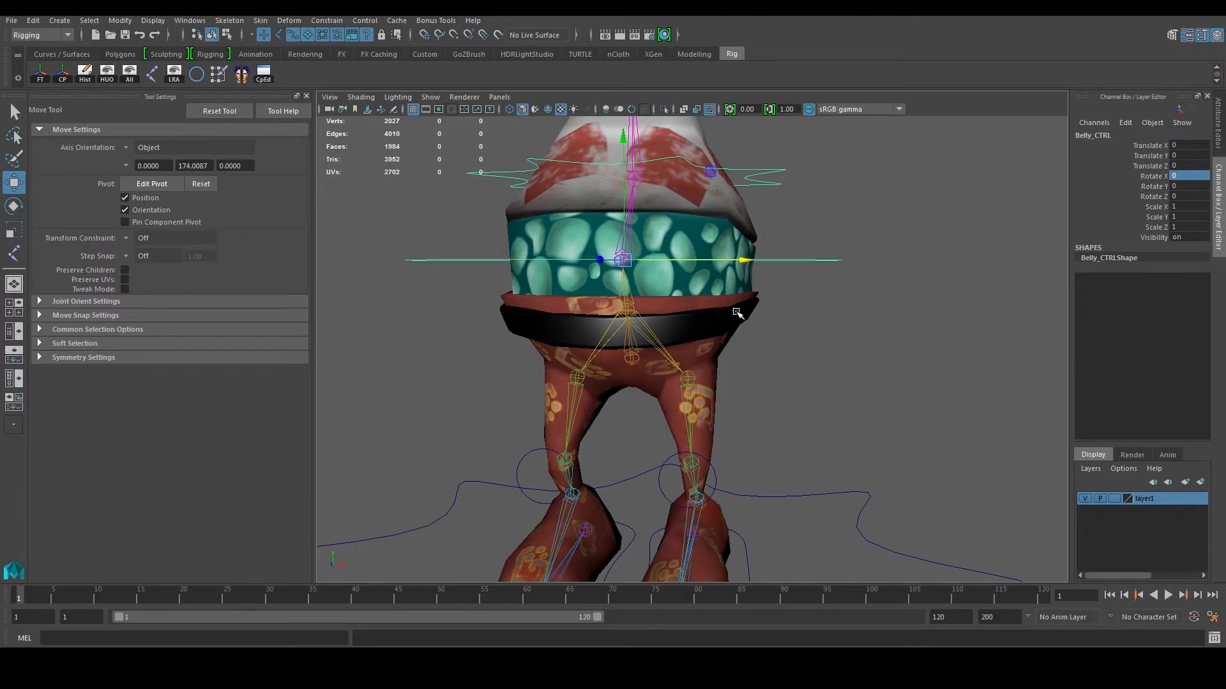
# Select all vertices of the belt mesh.
pyautogui.click(742, 309)
pyautogui.moveTo(806, 337); pyautogui.dragTo(740, 338, button='right')
pyautogui.keyDown('alt'); pyautogui.moveTo(739, 339); pyautogui.dragTo(702, 317); pyautogui.keyUp('alt')
pyautogui.moveTo(702, 317); pyautogui.dragTo(655, 304, button='right')
pyautogui.press('w')
pyautogui.moveTo(554, 317); pyautogui.dragTo(510, 300, button='right')
pyautogui.moveTo(492, 273); pyautogui.dragTo(750, 355)
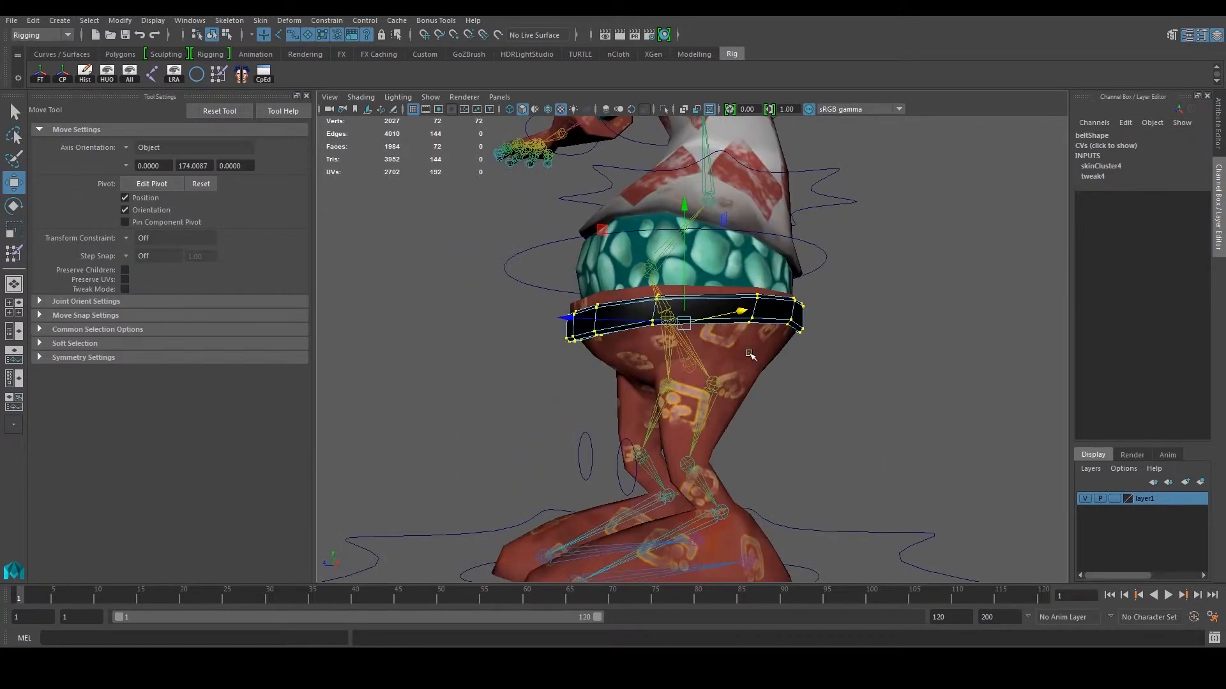
# Set the hip, left_knee, left_leg, right_knee, right_leg and root weights of all belt vertices to 0 in the Component Editor.
pyautogui.click(263, 73)
pyautogui.moveTo(470, 174); pyautogui.dragTo(379, 98)
pyautogui.scroll(-15, 473, 309)
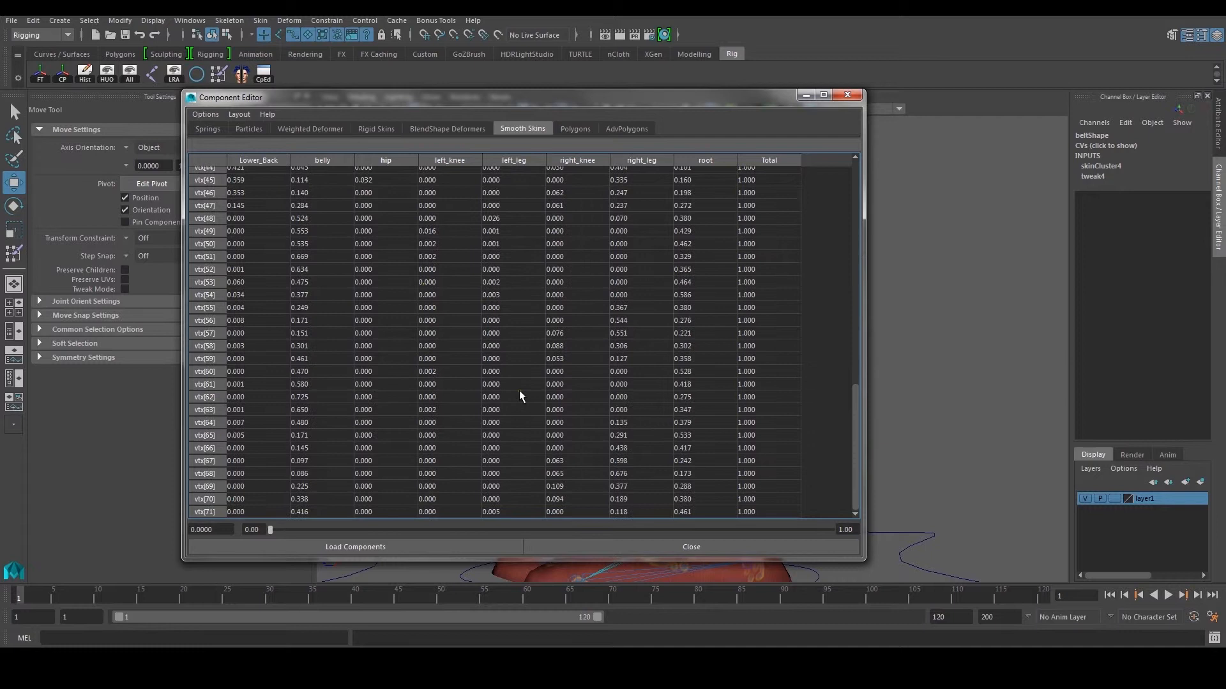
pyautogui.keyDown('shift'); pyautogui.click(685, 512); pyautogui.keyUp('shift')
pyautogui.write('0')
pyautogui.press('Return')
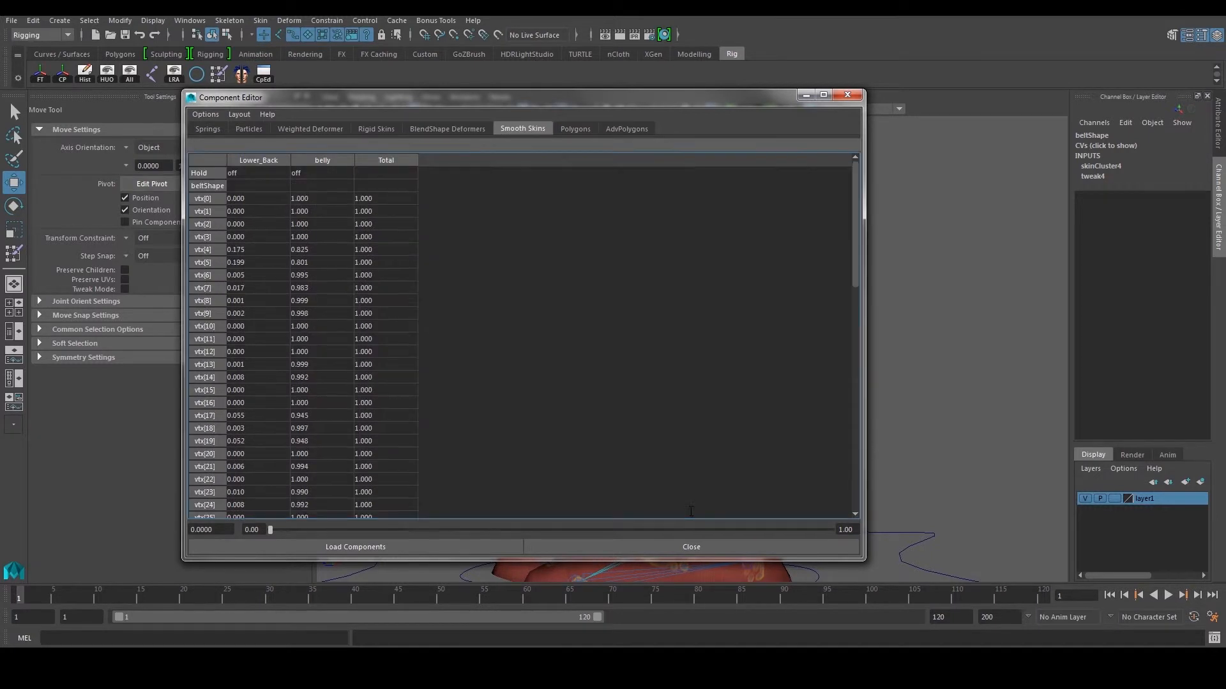
# Set the belly weight of all belt vertices to 0.35.
pyautogui.click(322, 199)
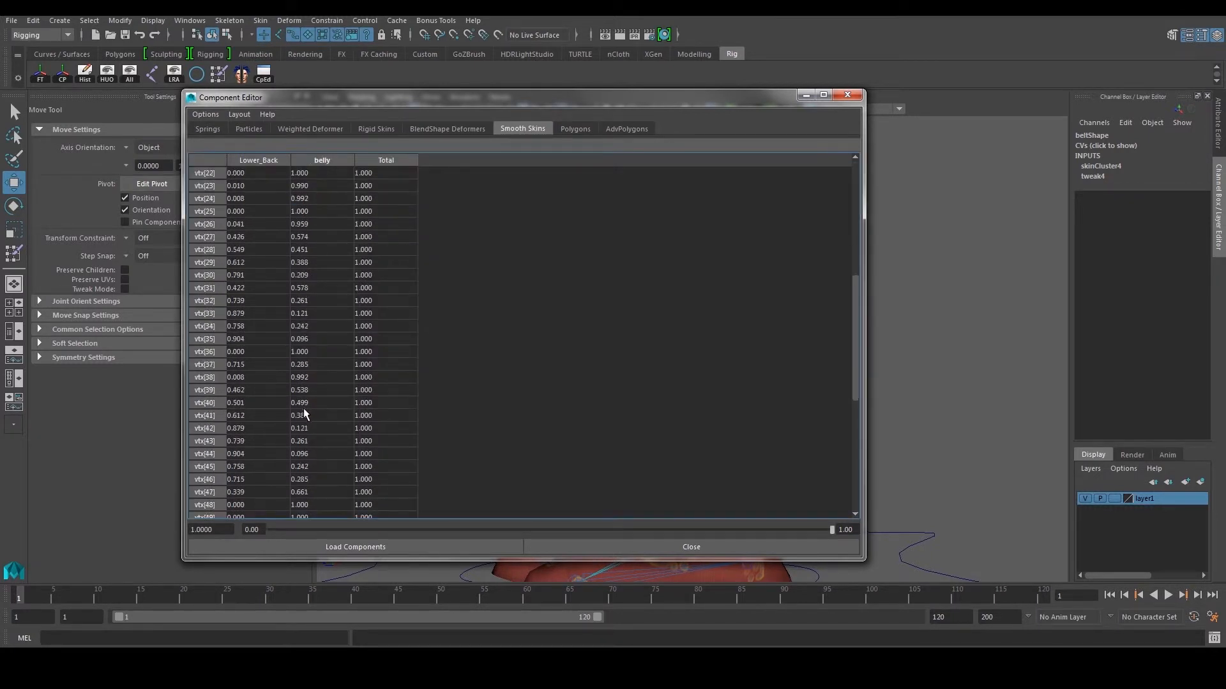
pyautogui.scroll(-15, 313, 447)
pyautogui.keyDown('shift'); pyautogui.click(315, 512); pyautogui.keyUp('shift')
pyautogui.moveTo(422, 94); pyautogui.dragTo(702, 81)
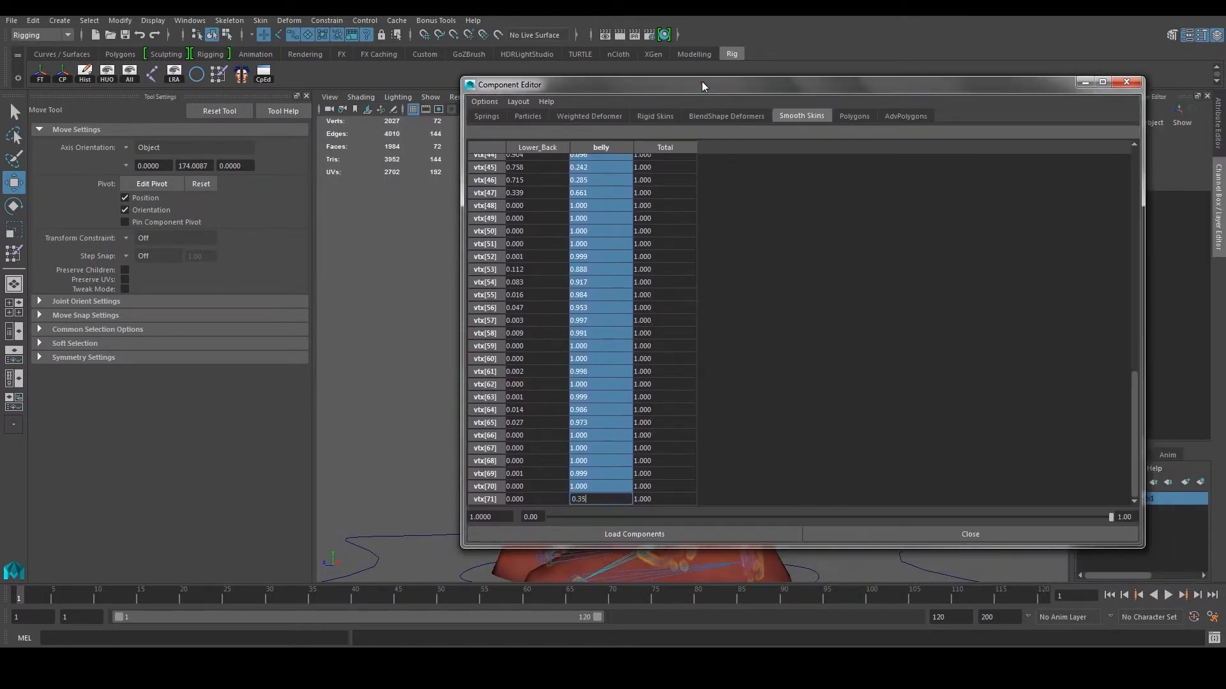
pyautogui.press('Return')
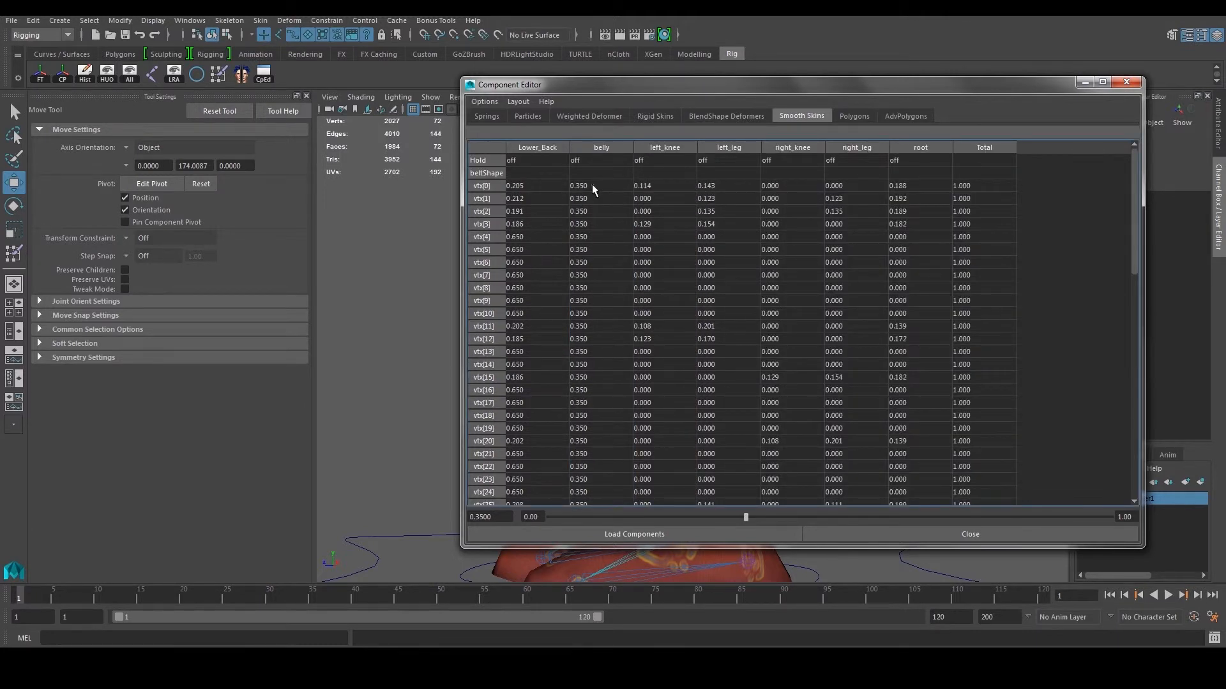
# Zero the left_knee, left_leg, right_knee, right_leg and root weights on all belt vertices.
pyautogui.click(644, 186)
pyautogui.scroll(-10, 678, 316)
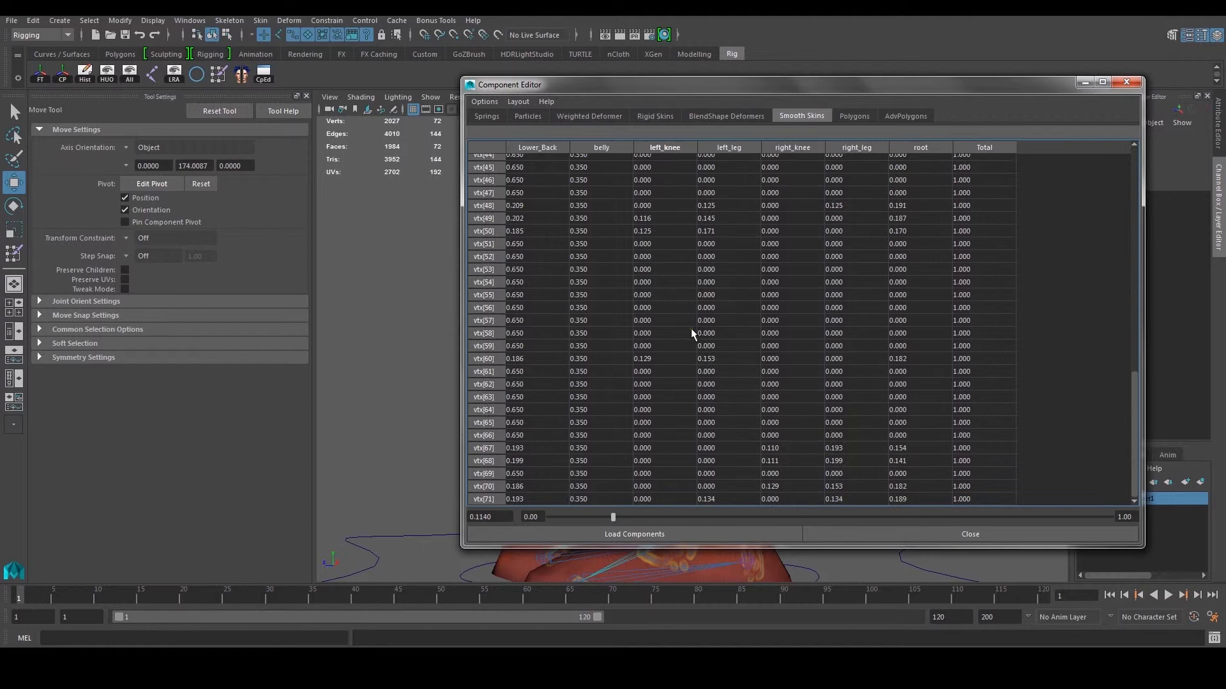
pyautogui.keyDown('shift'); pyautogui.click(913, 499); pyautogui.keyUp('shift')
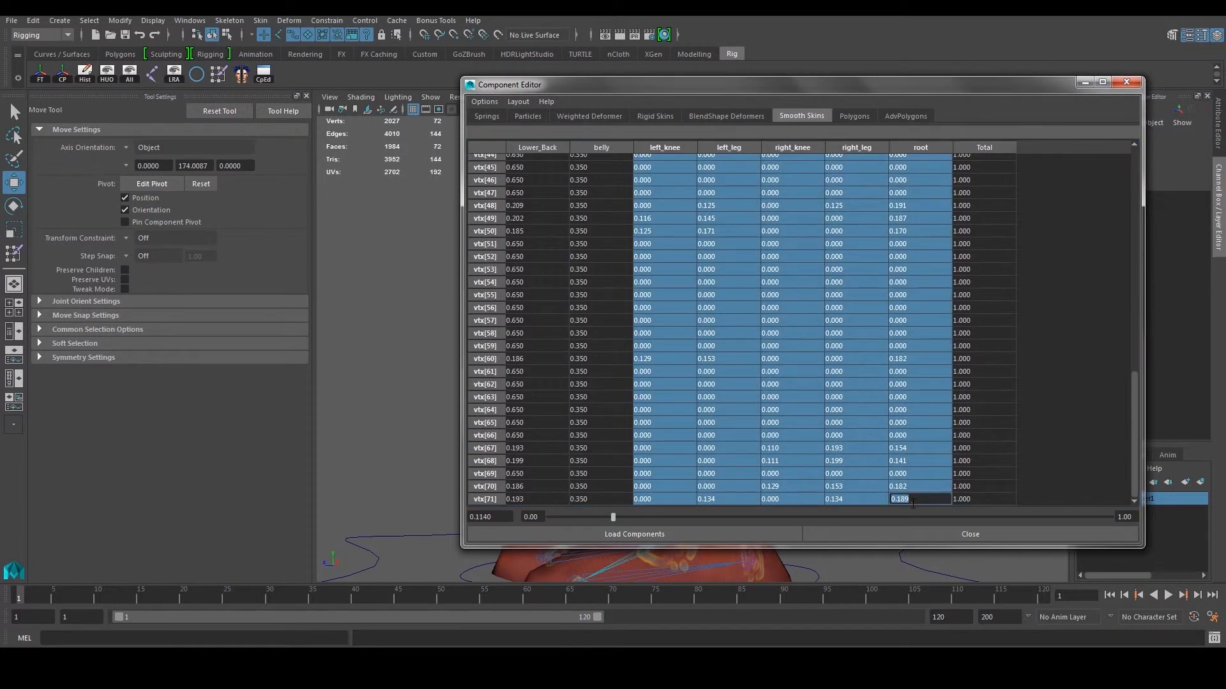
pyautogui.write('0')
pyautogui.press('Return')
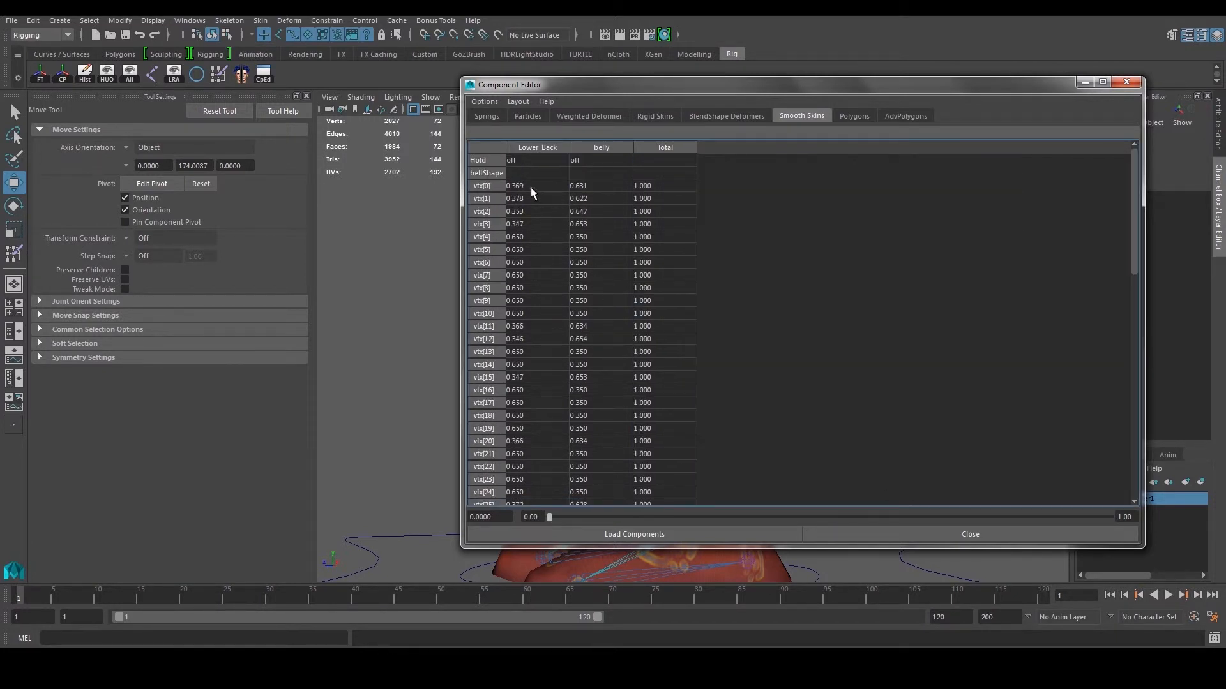
# Set the belly weight of all belt vertices to 0.3 and close the Component Editor.
pyautogui.click(596, 189)
pyautogui.scroll(-10, 614, 355)
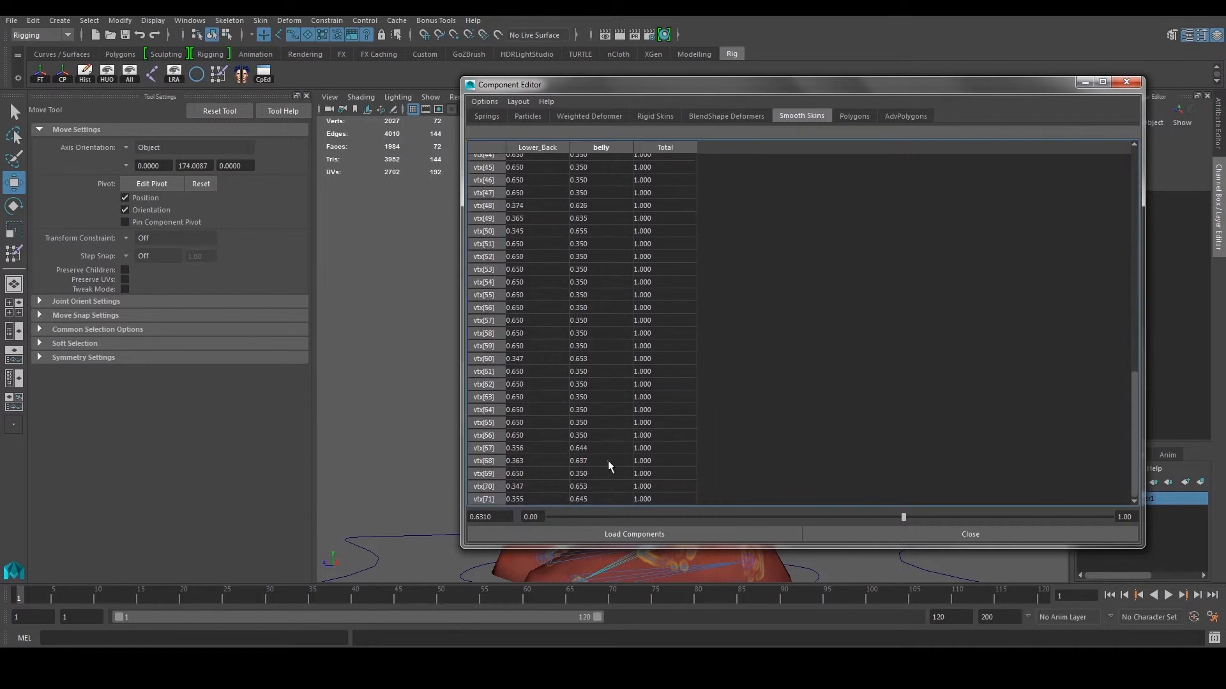
pyautogui.keyDown('shift'); pyautogui.click(594, 498); pyautogui.keyUp('shift')
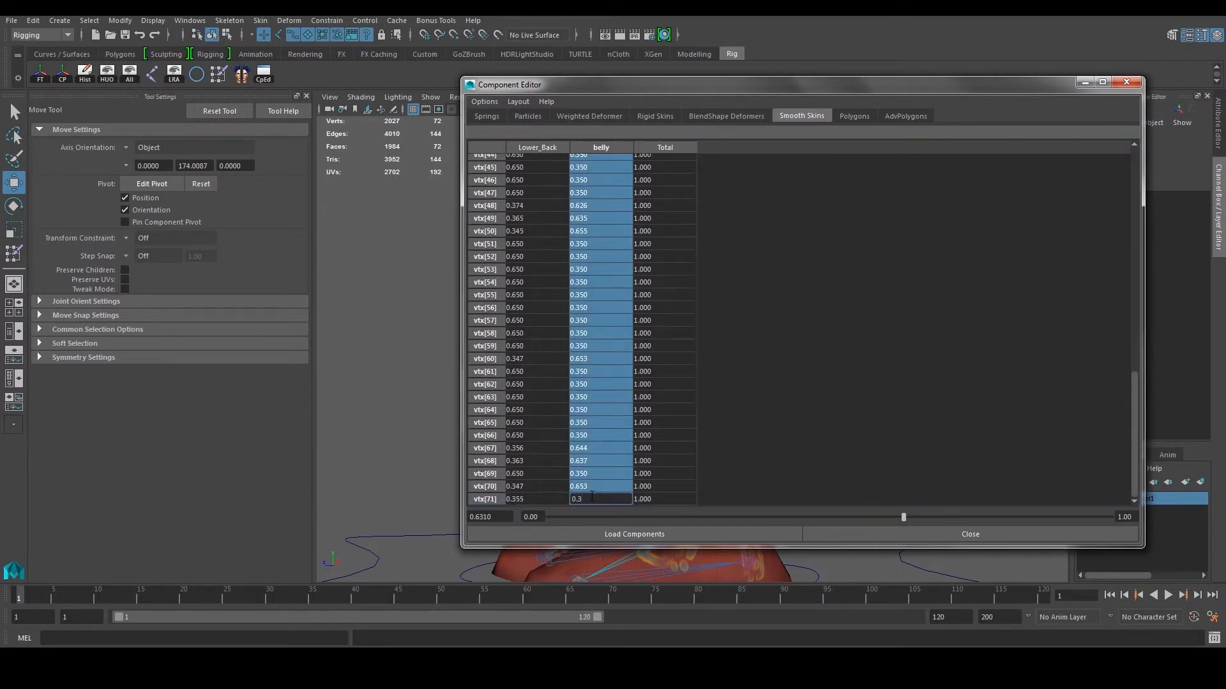
pyautogui.press('Return')
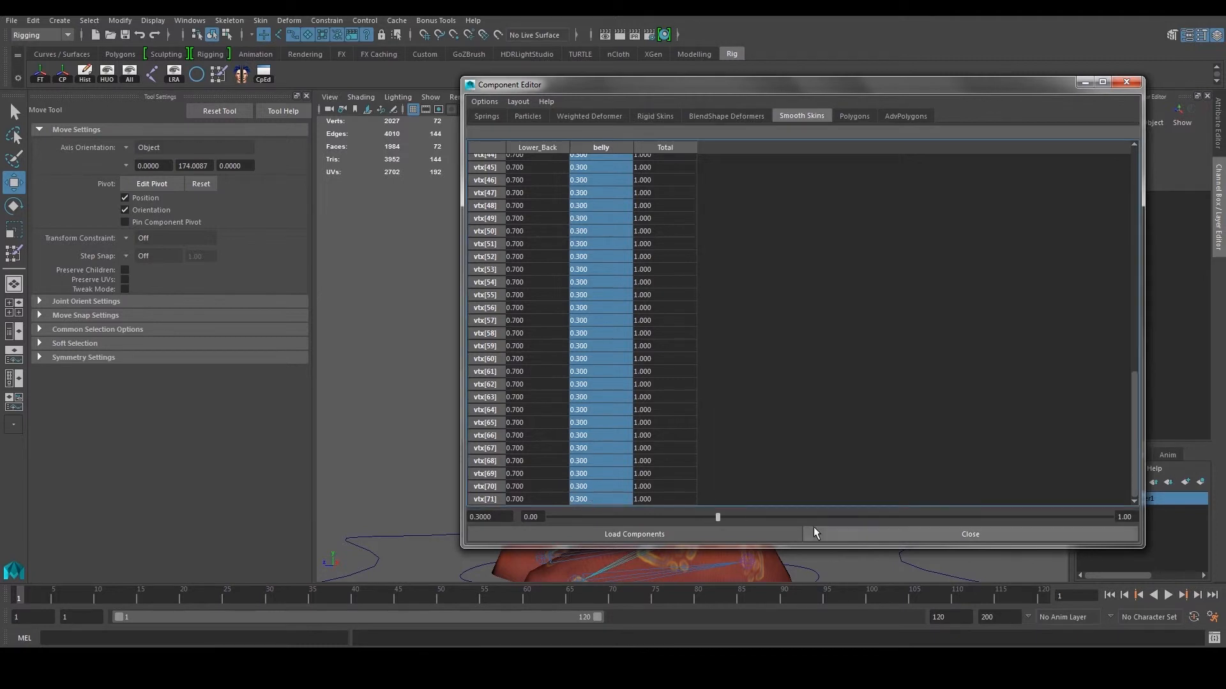
pyautogui.click(969, 533)
# Rotate Belly_CTRL about -21.5 degrees in X to test the belt weights, and undo the rotation.
pyautogui.moveTo(748, 288); pyautogui.dragTo(878, 264, button='right')
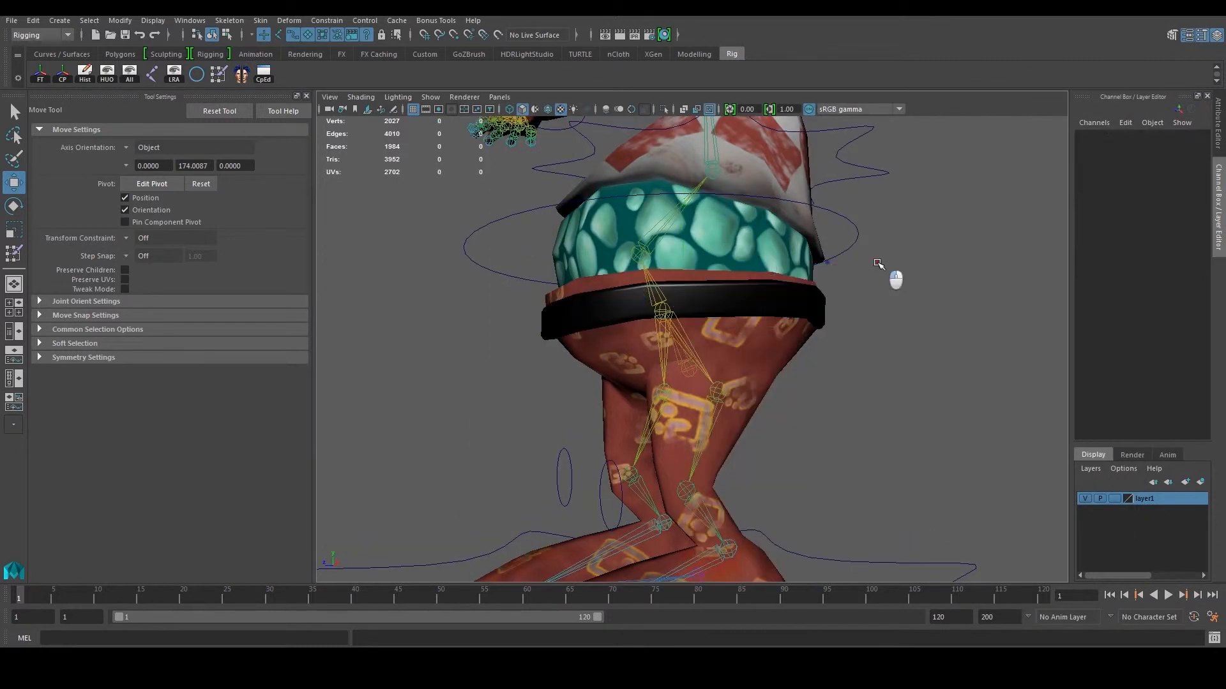
pyautogui.click(853, 228)
pyautogui.press('f')
pyautogui.press('e')
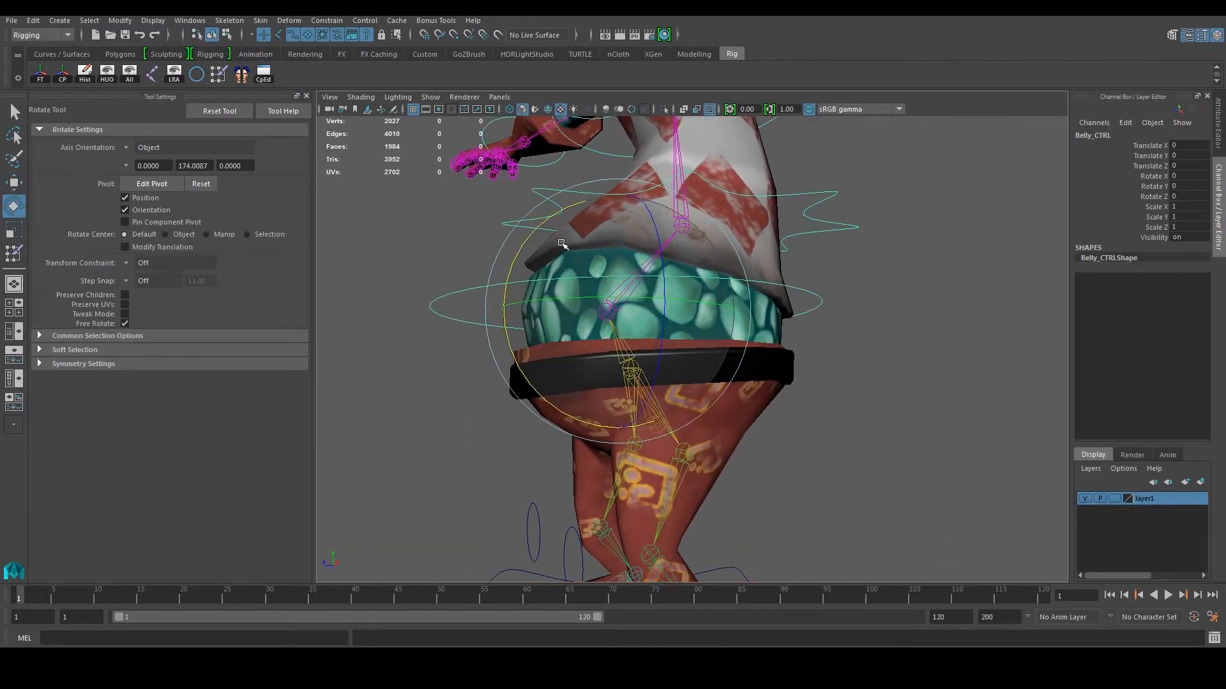
pyautogui.moveTo(522, 263); pyautogui.dragTo(602, 235)
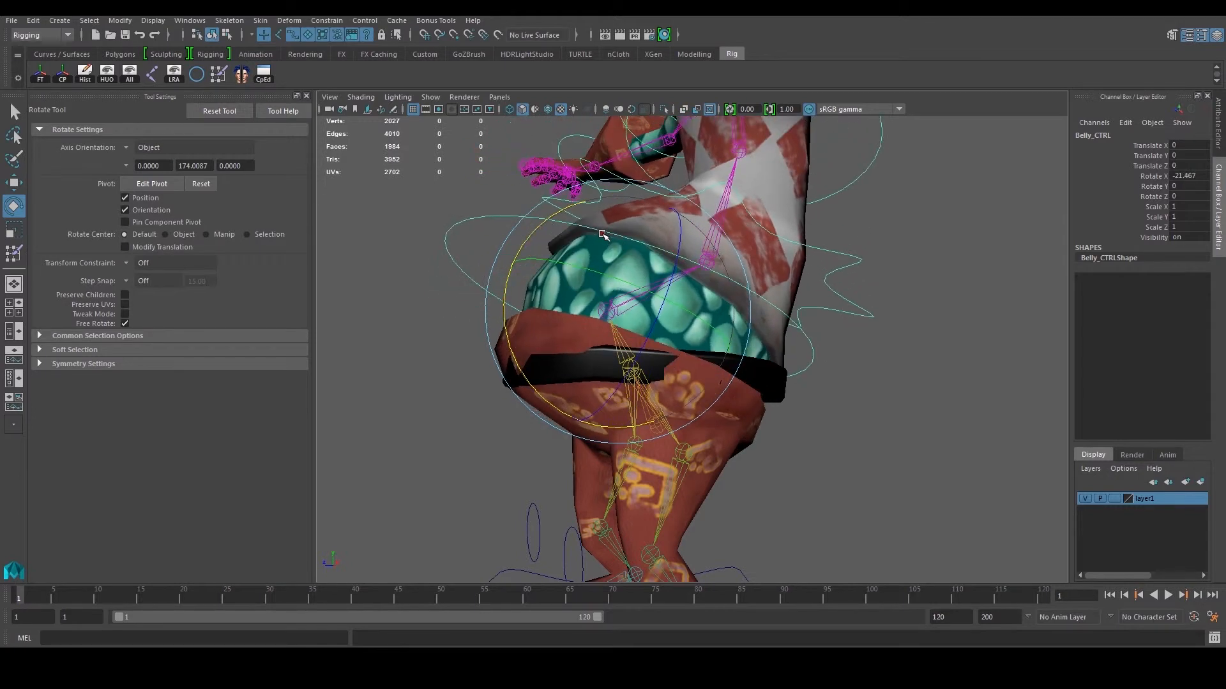
pyautogui.hotkey('ctrl', 'z')
pyautogui.hotkey('ctrl', 'z')
pyautogui.click(777, 365)
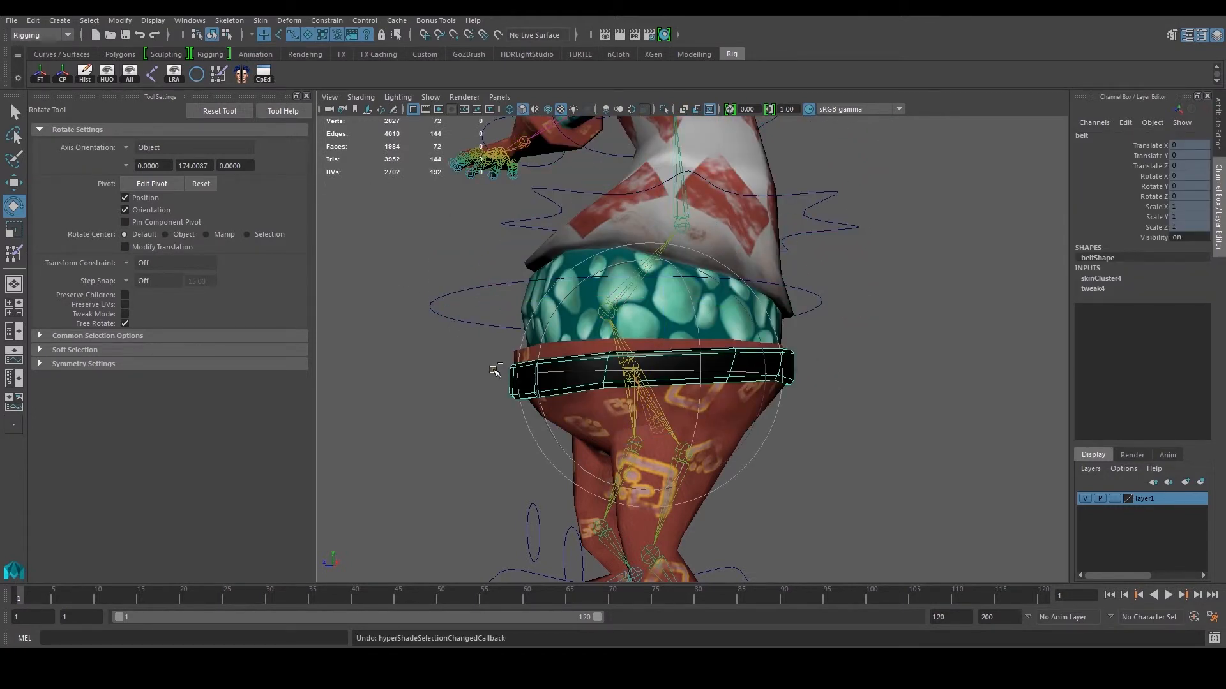
pyautogui.hotkey('ctrl', 'z')
pyautogui.hotkey('ctrl', 'z')
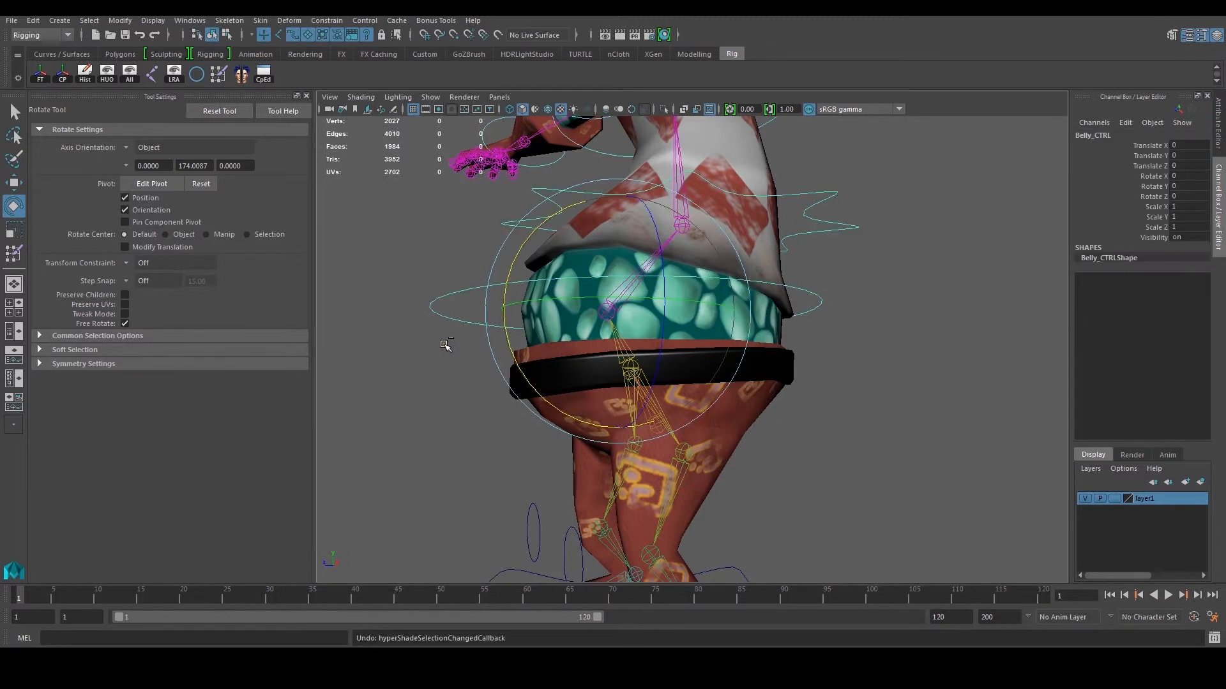
# Set the belly weight of all belt vertices to 0.7 and close the Component Editor.
pyautogui.click(514, 381)
pyautogui.rightClick(516, 385)
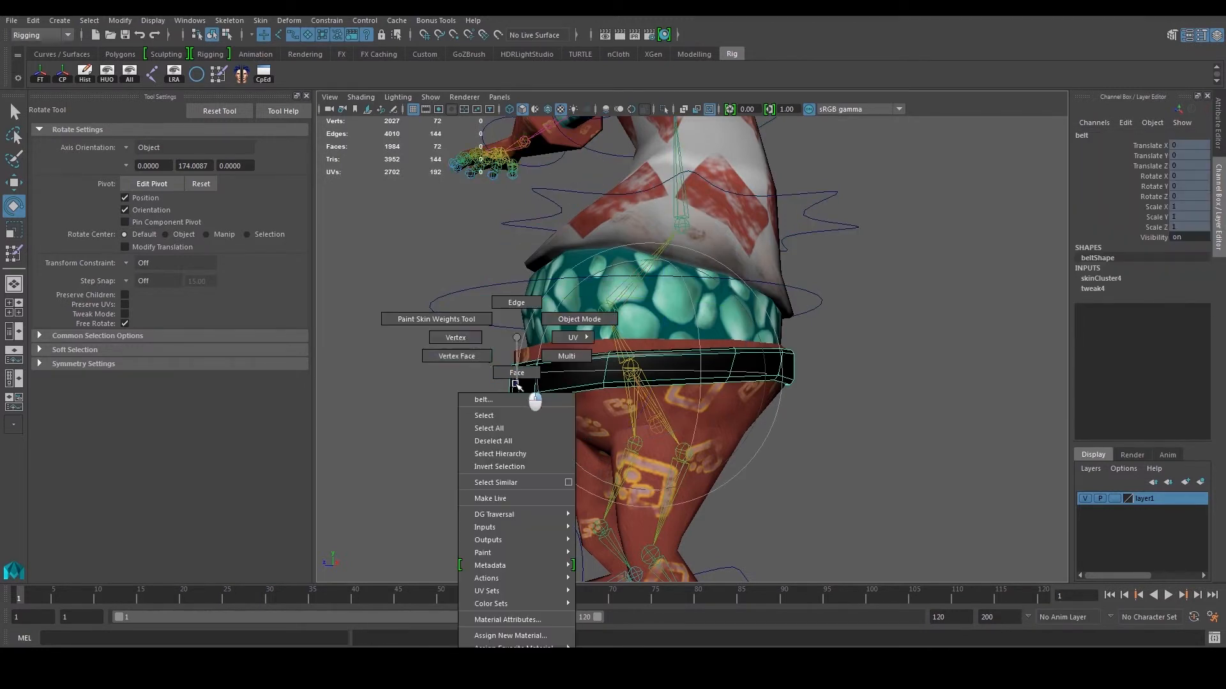
pyautogui.click(455, 337)
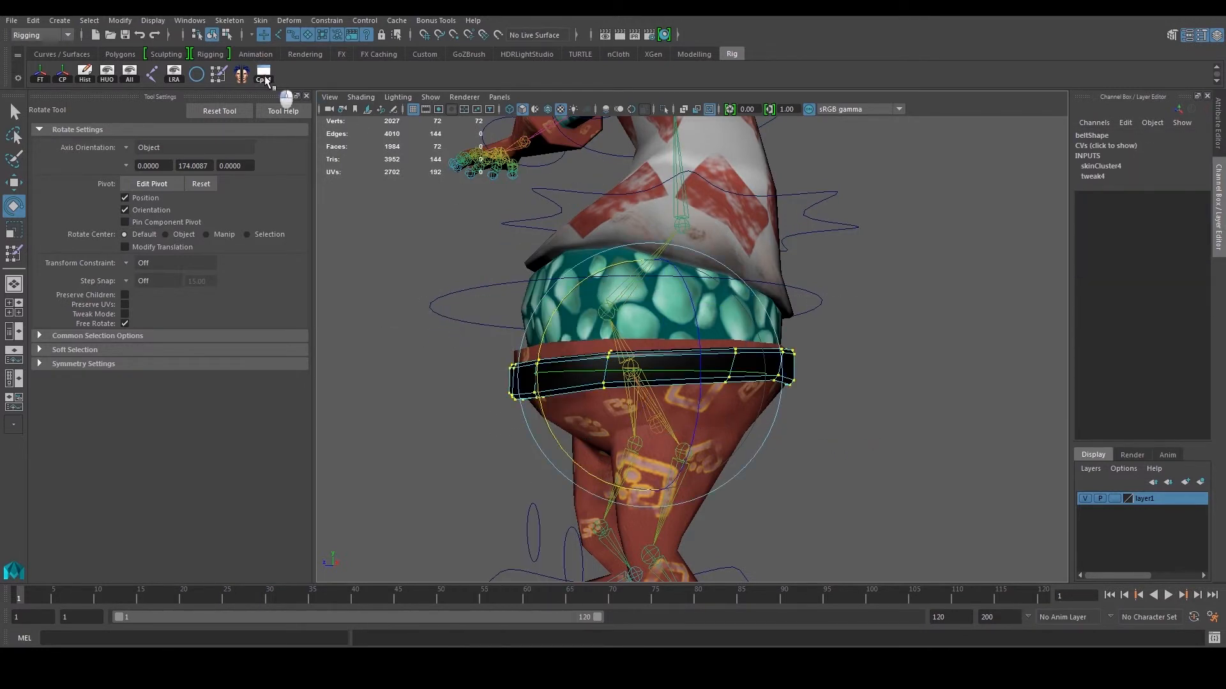
pyautogui.click(264, 77)
pyautogui.click(533, 185)
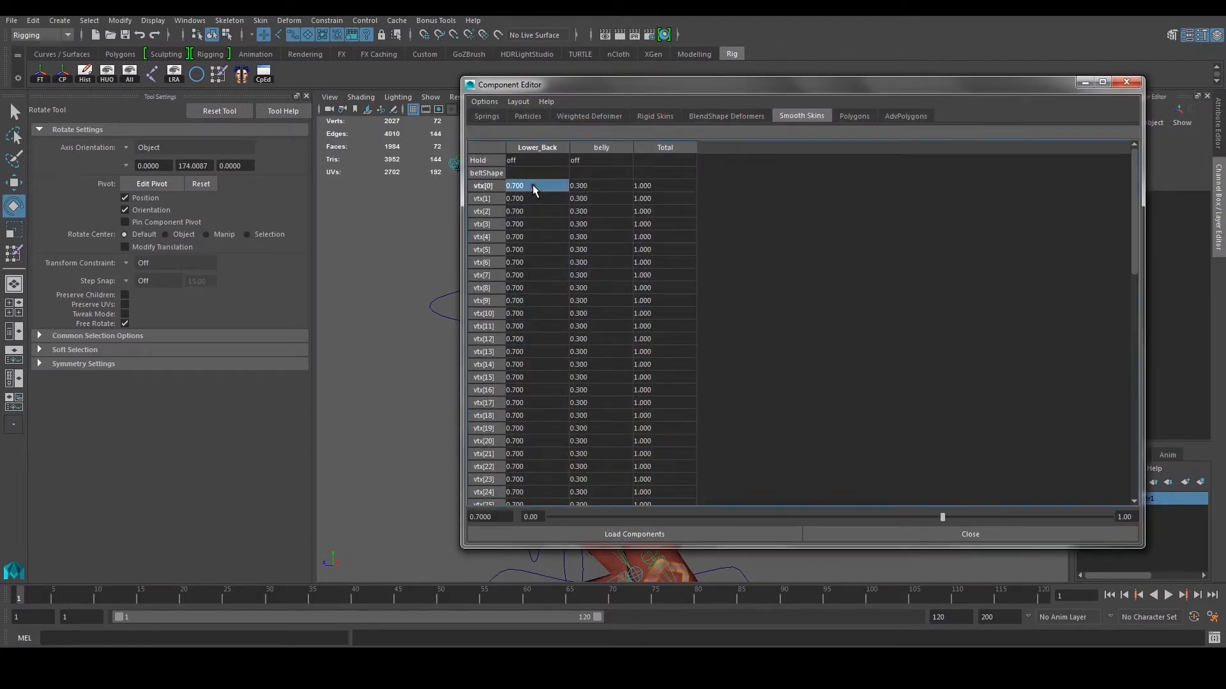
pyautogui.click(599, 186)
pyautogui.scroll(-12, 613, 332)
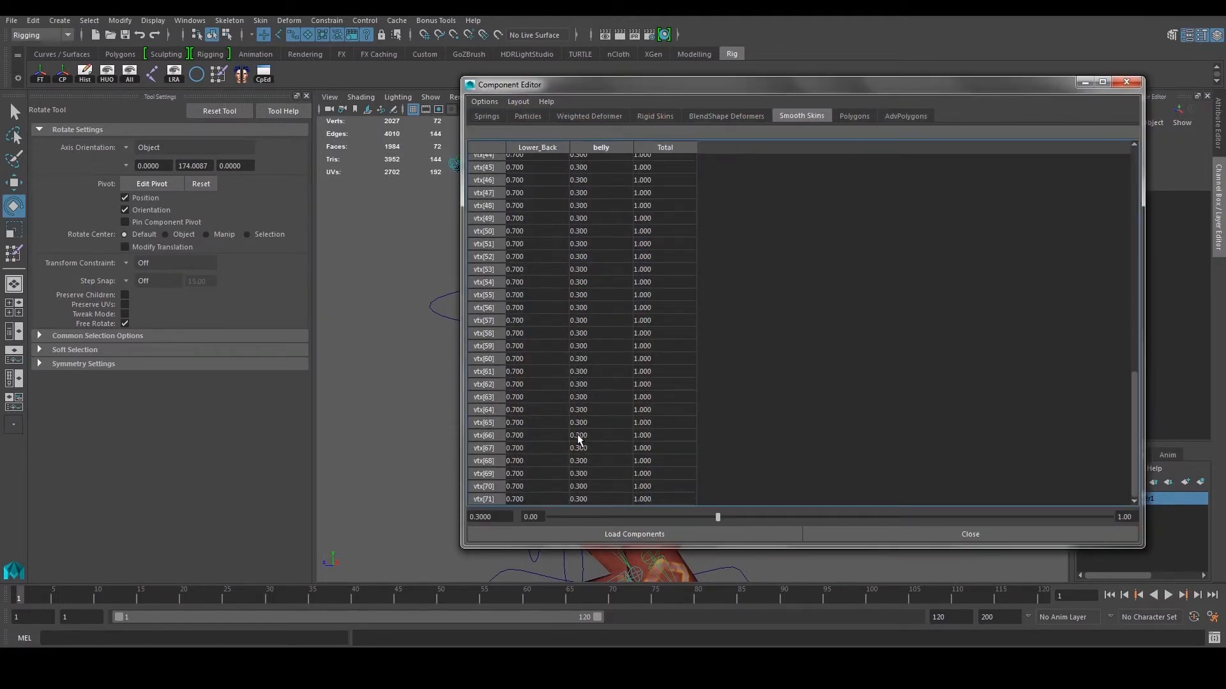
pyautogui.keyDown('shift'); pyautogui.click(596, 499); pyautogui.keyUp('shift')
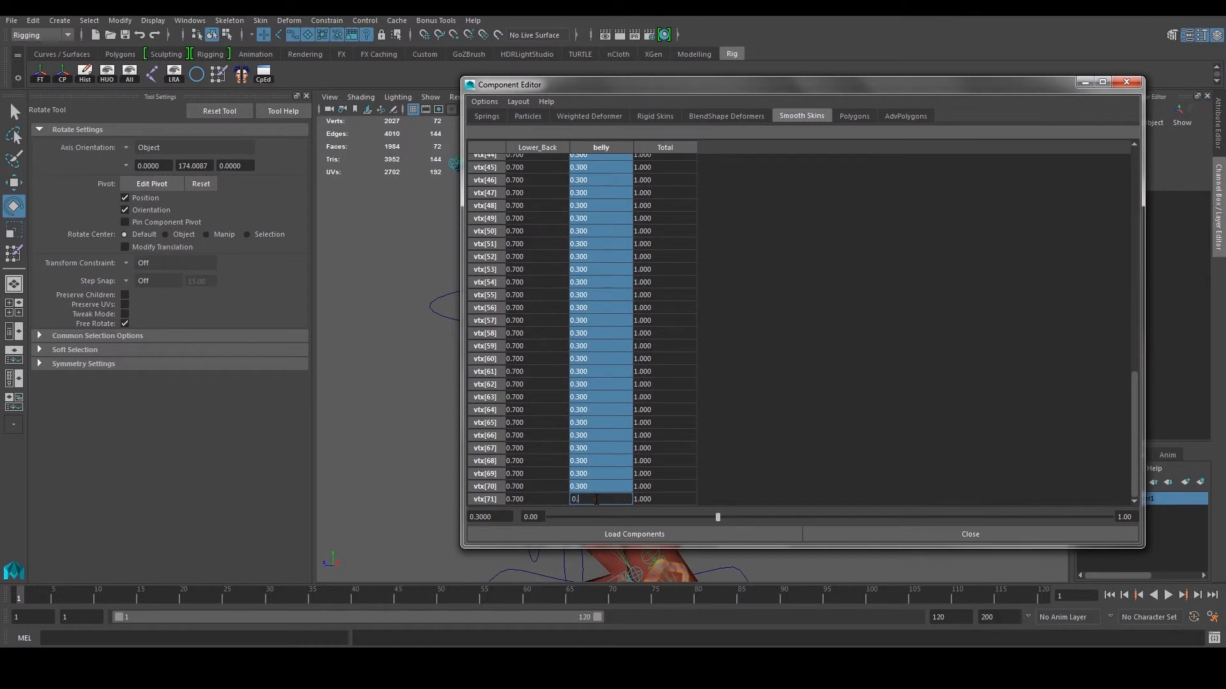
pyautogui.write('0.7')
pyautogui.press('Return')
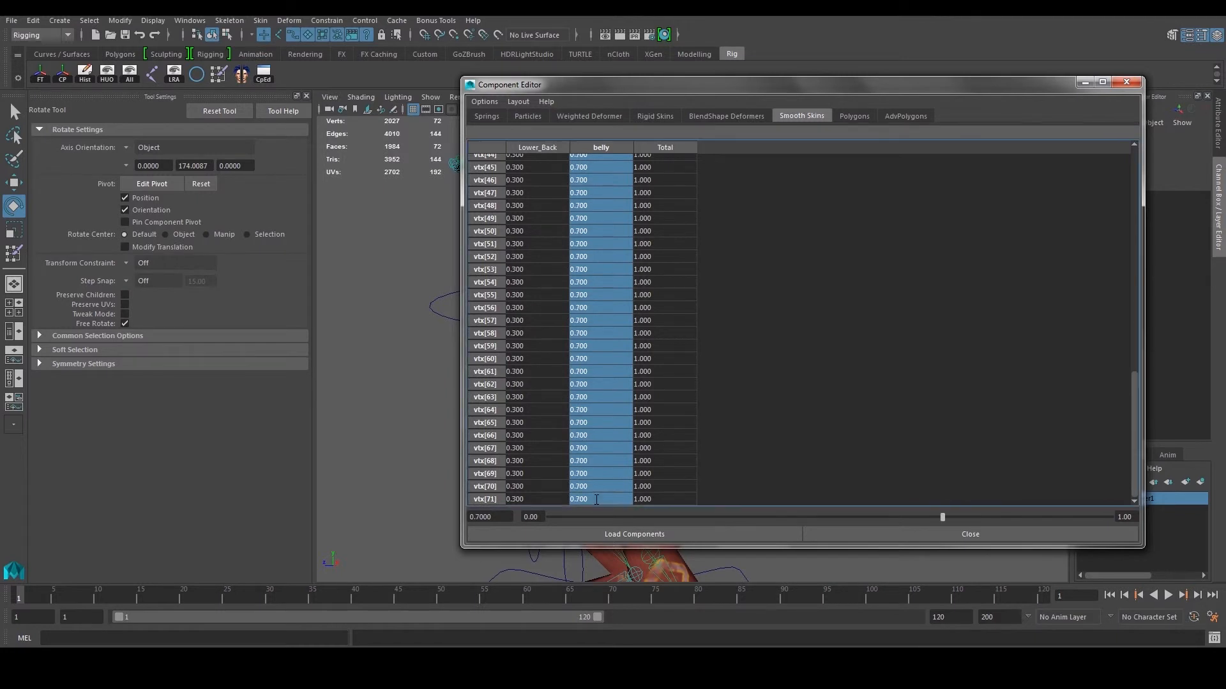
pyautogui.click(957, 535)
# Return the belt to object mode, rotate Belly_CTRL to test the belt deformation, and undo the rotation.
pyautogui.moveTo(796, 362); pyautogui.dragTo(858, 319, button='right')
pyautogui.click(814, 297)
pyautogui.moveTo(543, 249); pyautogui.dragTo(613, 217)
pyautogui.hotkey('ctrl', 'z')
pyautogui.click(860, 345)
# Set the belly weight of all belt vertices to 1 and close the Component Editor.
pyautogui.click(786, 369)
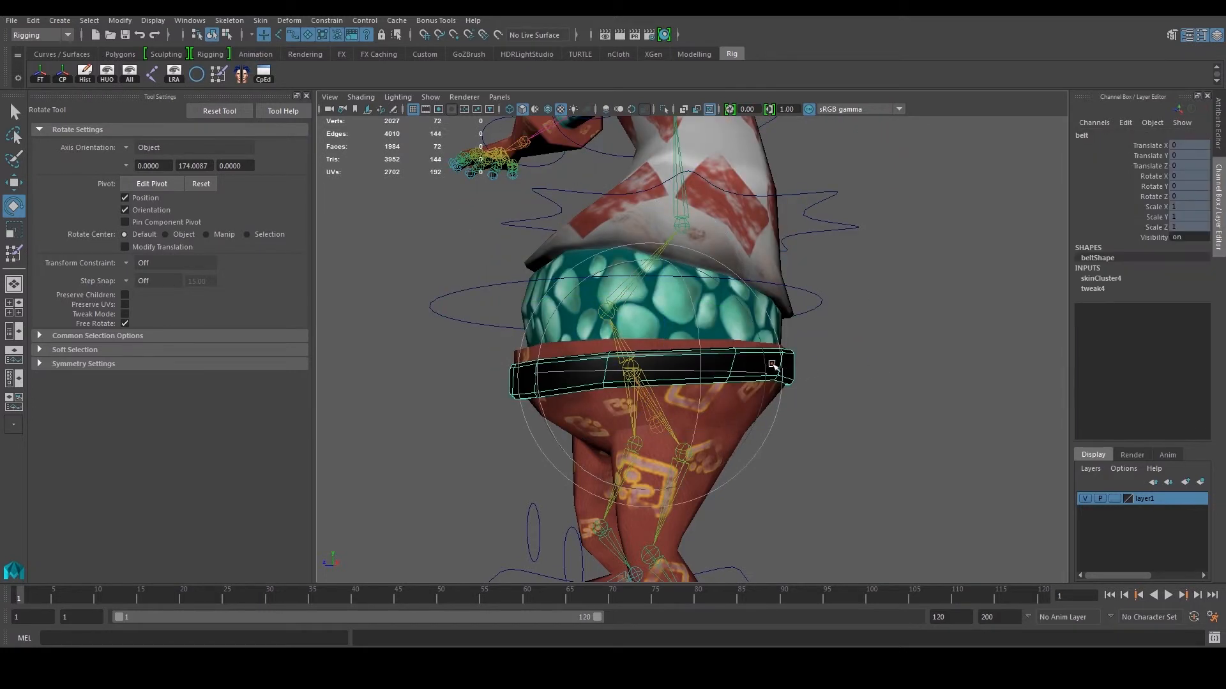
pyautogui.moveTo(427, 346); pyautogui.dragTo(396, 341, button='right')
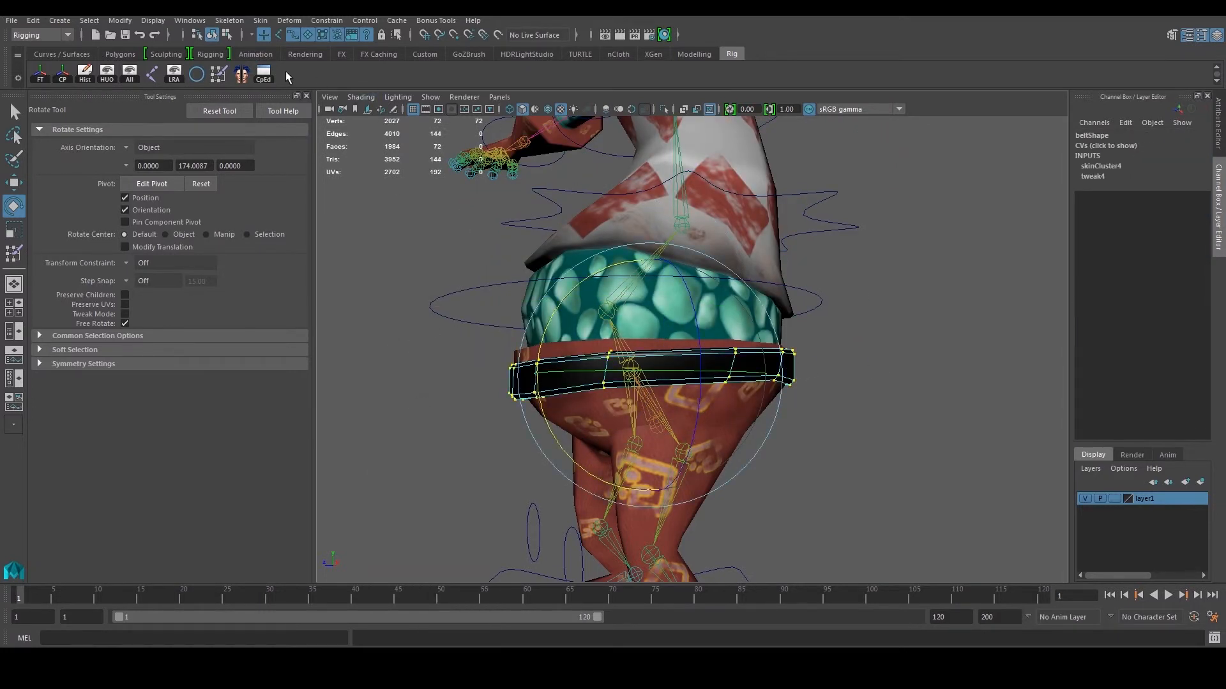
pyautogui.click(266, 74)
pyautogui.moveTo(589, 186); pyautogui.dragTo(586, 435)
pyautogui.moveTo(596, 497); pyautogui.dragTo(598, 499)
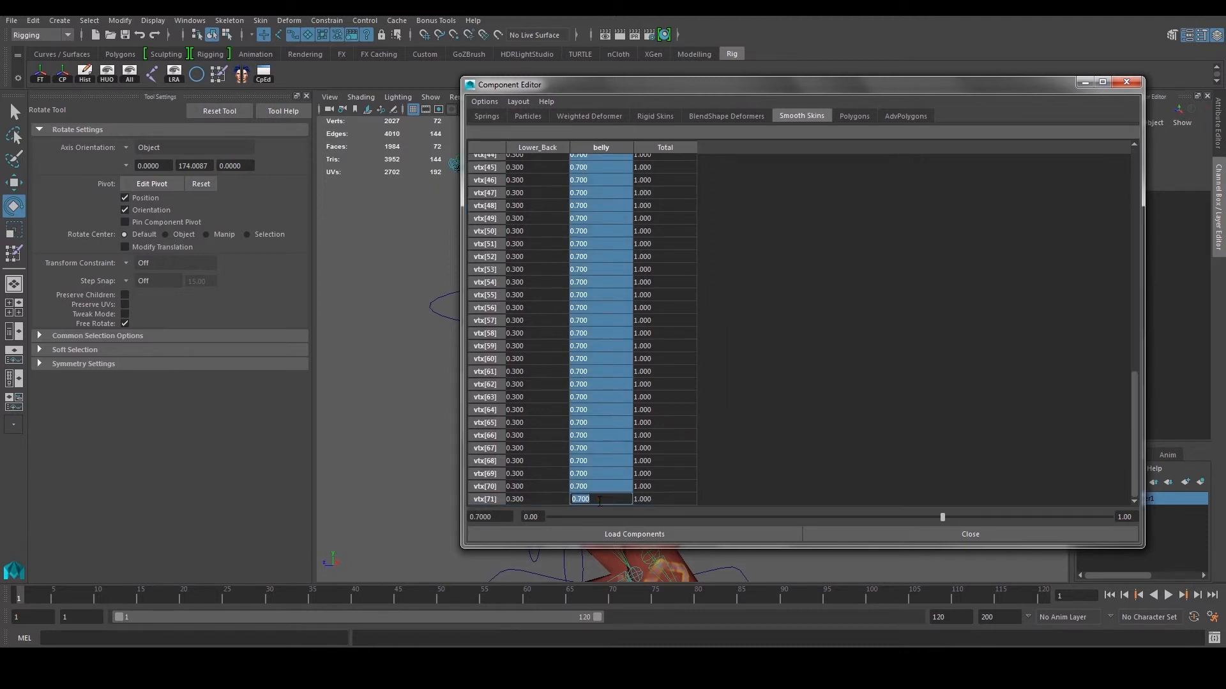
pyautogui.write('1')
pyautogui.press('Return')
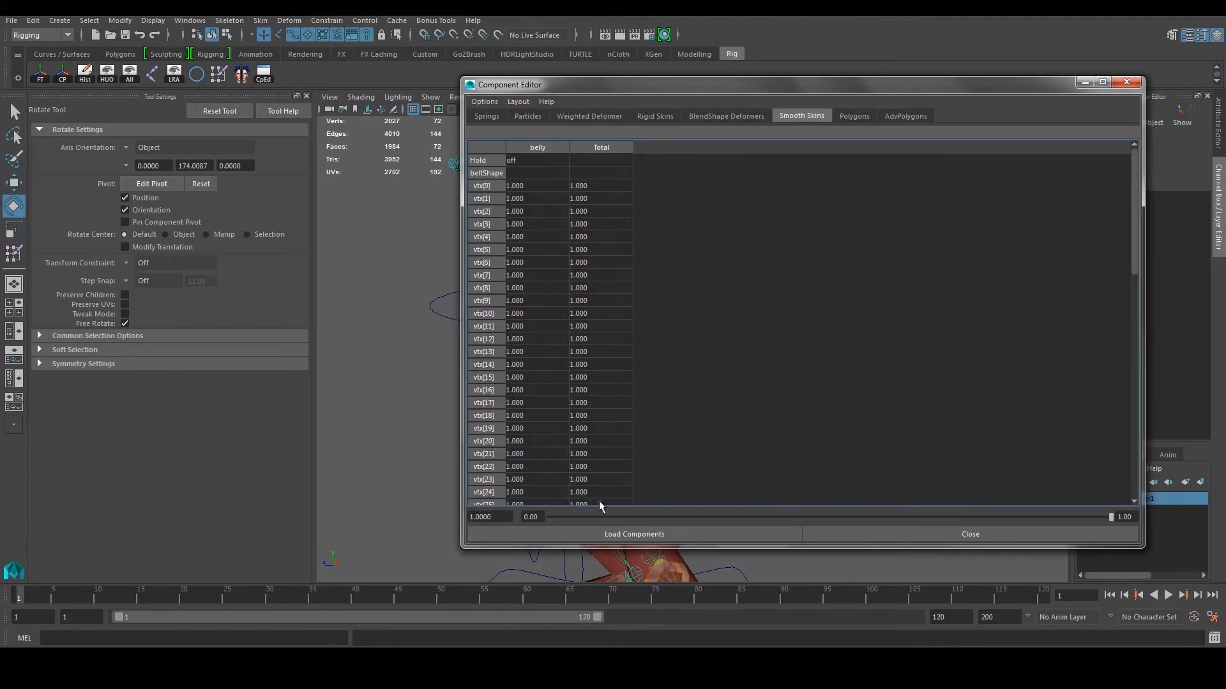
pyautogui.click(909, 533)
# Return the belt to object mode, test its weights by rotating Belly_CTRL about -28.2 degrees in X, undo the rotation and deselect.
pyautogui.moveTo(512, 379); pyautogui.dragTo(577, 323, button='right')
pyautogui.click(878, 324)
pyautogui.click(818, 282)
pyautogui.keyDown('alt'); pyautogui.moveTo(817, 283); pyautogui.dragTo(560, 326); pyautogui.keyUp('alt')
pyautogui.hotkey('ctrl', 'z')
pyautogui.hotkey('ctrl', 'z')
pyautogui.hotkey('ctrl', 'z')
pyautogui.hotkey('ctrl', 'z')
pyautogui.hotkey('ctrl', 'z')
pyautogui.hotkey('ctrl', 'z')
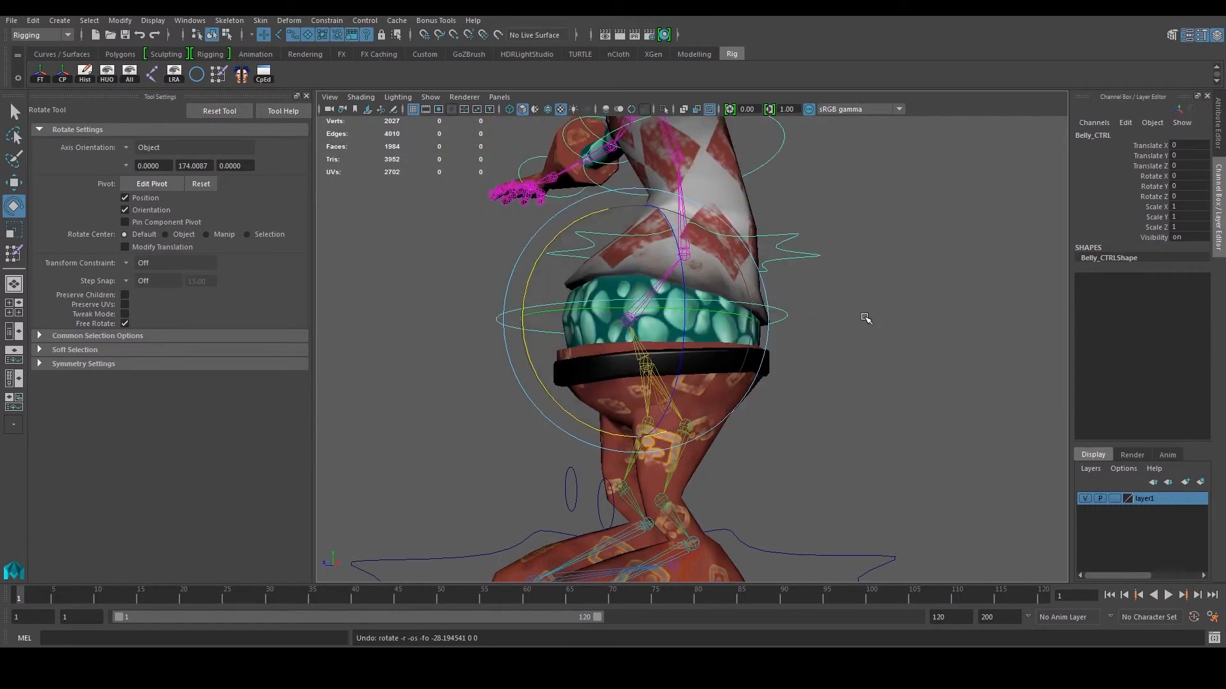
pyautogui.click(866, 317)
# Rotate the upper jaw control at the head to test the mouth deformation, and undo the rotation.
pyautogui.press('a')
pyautogui.keyDown('alt'); pyautogui.moveTo(754, 260); pyautogui.dragTo(770, 323, button='middle'); pyautogui.keyUp('alt')
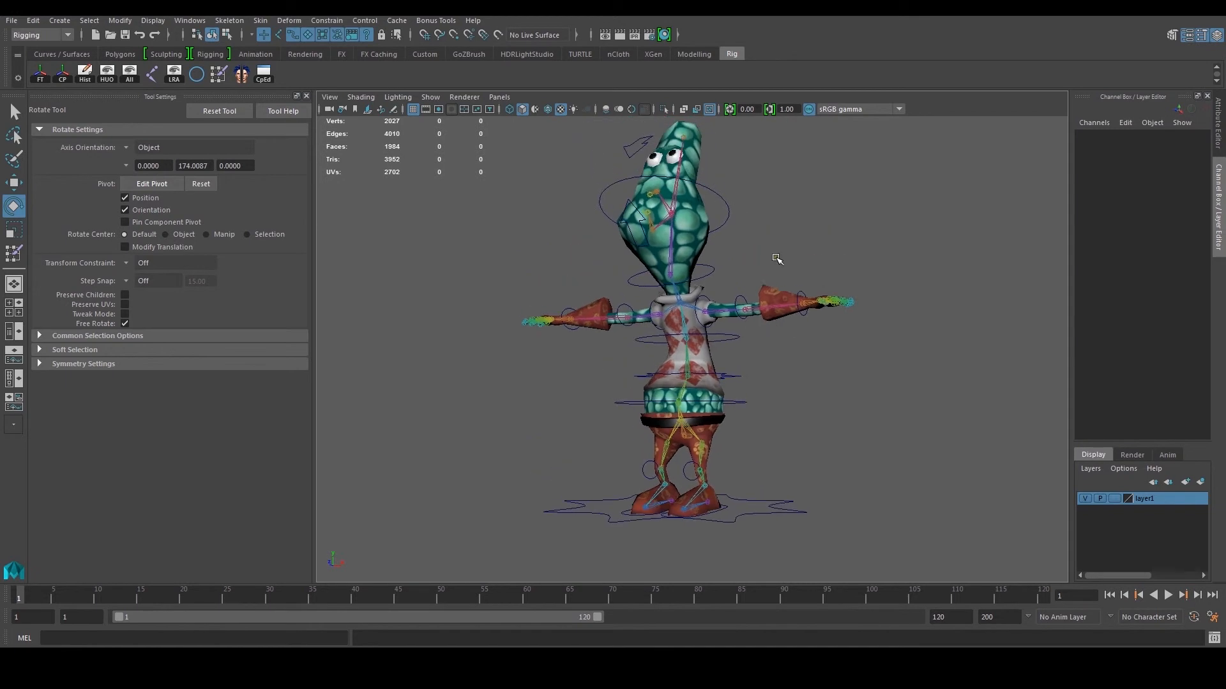
pyautogui.keyDown('alt'); pyautogui.moveTo(675, 351); pyautogui.dragTo(697, 371, button='right'); pyautogui.keyUp('alt')
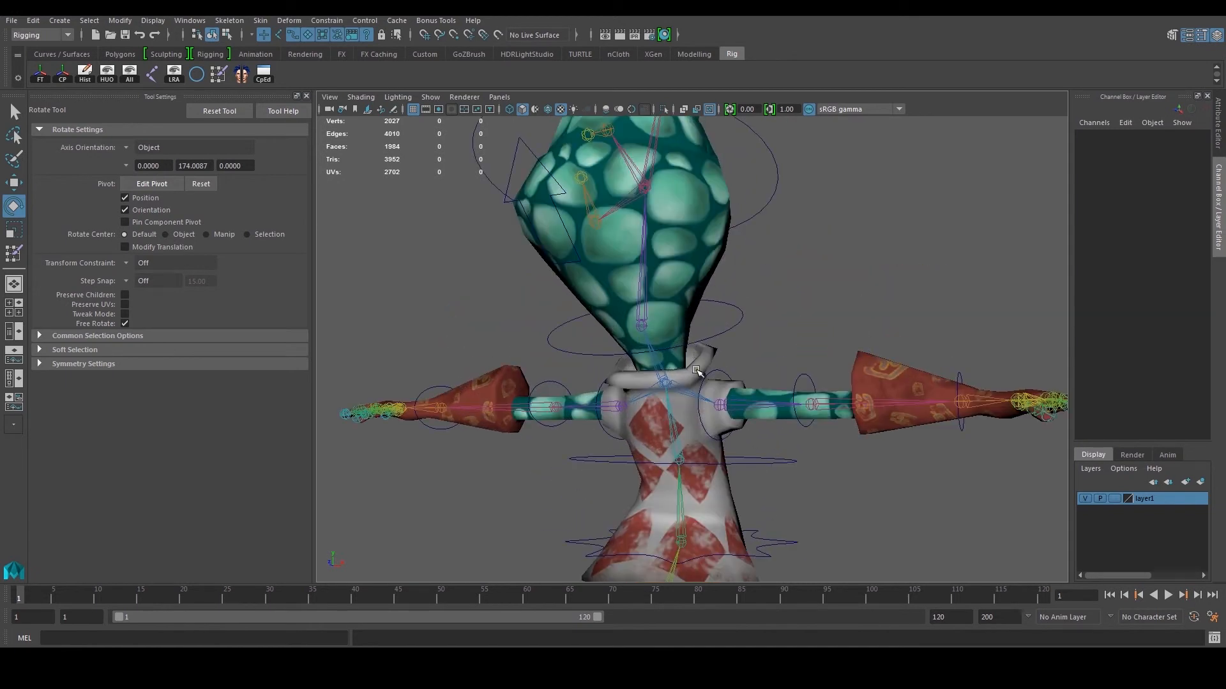
pyautogui.click(745, 324)
pyautogui.keyDown('alt'); pyautogui.moveTo(752, 305); pyautogui.dragTo(747, 233); pyautogui.keyUp('alt')
pyautogui.click(798, 271)
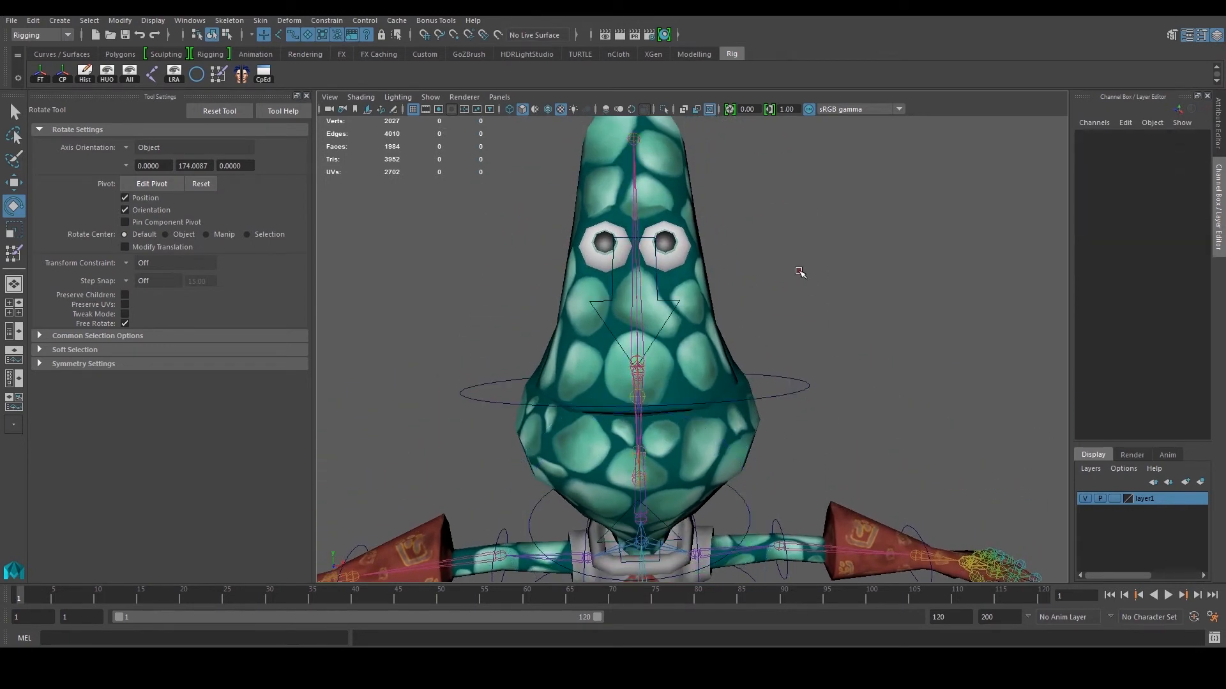
pyautogui.keyDown('alt'); pyautogui.moveTo(799, 271); pyautogui.dragTo(793, 311, button='right'); pyautogui.keyUp('alt')
pyautogui.keyDown('alt'); pyautogui.moveTo(803, 313); pyautogui.dragTo(627, 289); pyautogui.keyUp('alt')
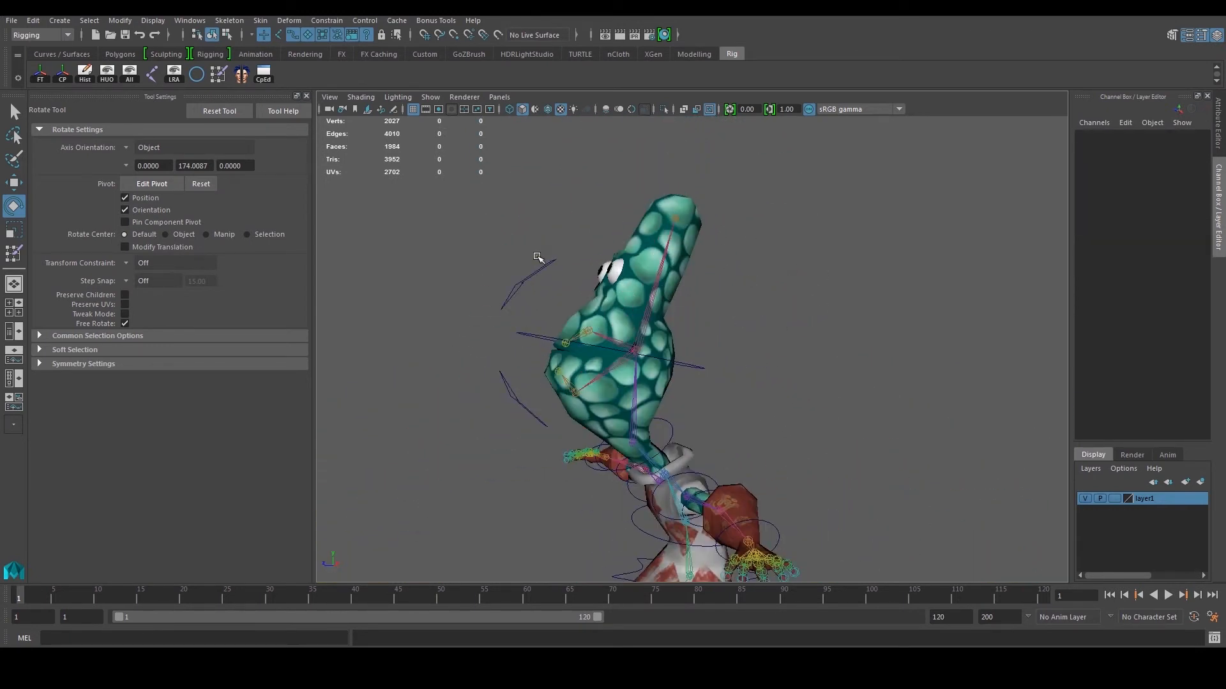
pyautogui.click(554, 277)
pyautogui.moveTo(428, 225); pyautogui.dragTo(511, 186)
pyautogui.hotkey('ctrl', 'z')
# Rotate lower_jaw_CTRL about 32 degrees in X to test the mouth opening, rotate it back and deselect it.
pyautogui.click(500, 381)
pyautogui.click(434, 332)
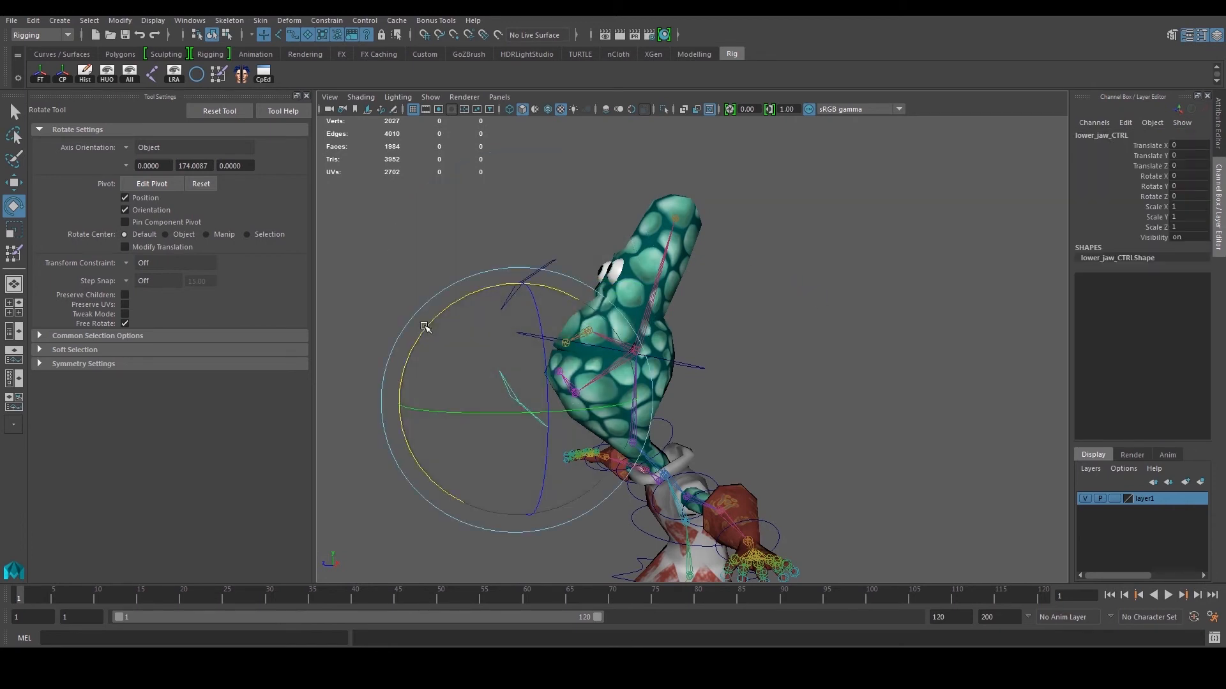
pyautogui.moveTo(422, 327); pyautogui.dragTo(418, 415)
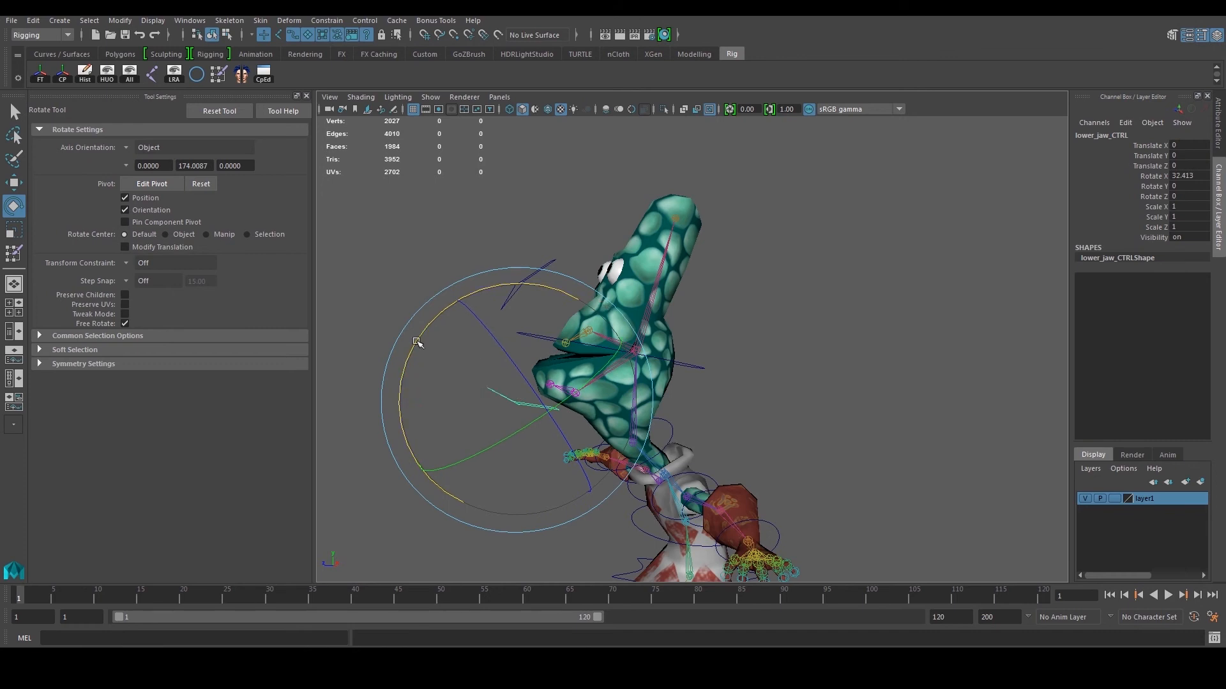
pyautogui.moveTo(415, 349); pyautogui.dragTo(462, 418)
pyautogui.click(764, 287)
# Examine the character's head, torso and both arms from the front.
pyautogui.keyDown('alt'); pyautogui.moveTo(679, 295); pyautogui.dragTo(746, 295); pyautogui.keyUp('alt')
pyautogui.keyDown('alt'); pyautogui.moveTo(747, 296); pyautogui.dragTo(708, 281, button='right'); pyautogui.keyUp('alt')
pyautogui.keyDown('alt'); pyautogui.moveTo(760, 357); pyautogui.dragTo(752, 277, button='middle'); pyautogui.keyUp('alt')
pyautogui.keyDown('alt'); pyautogui.moveTo(752, 277); pyautogui.dragTo(769, 402, button='right'); pyautogui.keyUp('alt')
pyautogui.keyDown('alt'); pyautogui.moveTo(769, 402); pyautogui.dragTo(798, 364); pyautogui.keyUp('alt')
pyautogui.keyDown('alt'); pyautogui.moveTo(798, 364); pyautogui.dragTo(794, 353, button='middle'); pyautogui.keyUp('alt')
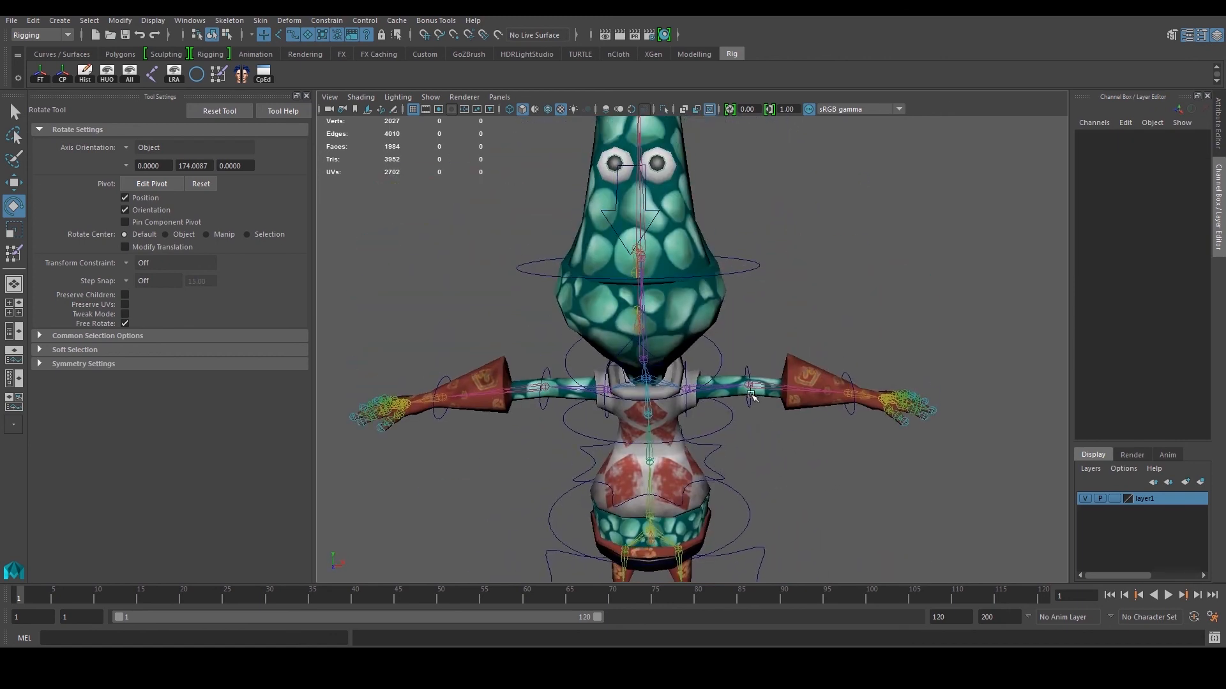